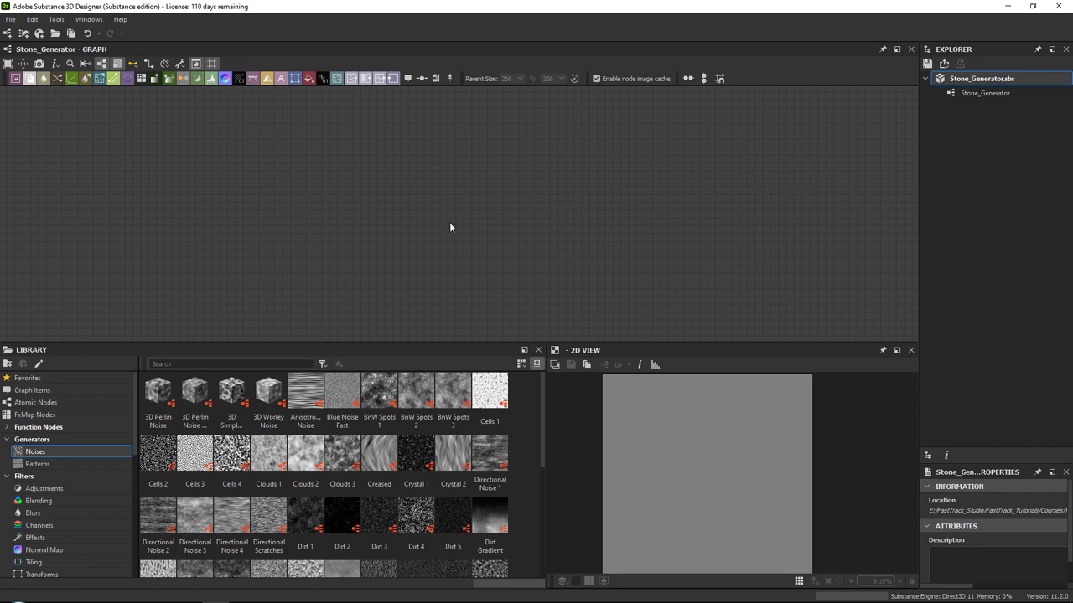
Add a Tile Sampler node to the empty Stone_Generator graph.
middle_drag(407, 225, 410, 205)
right_click(408, 176)
click(411, 164)
key(space)
text(tile s)
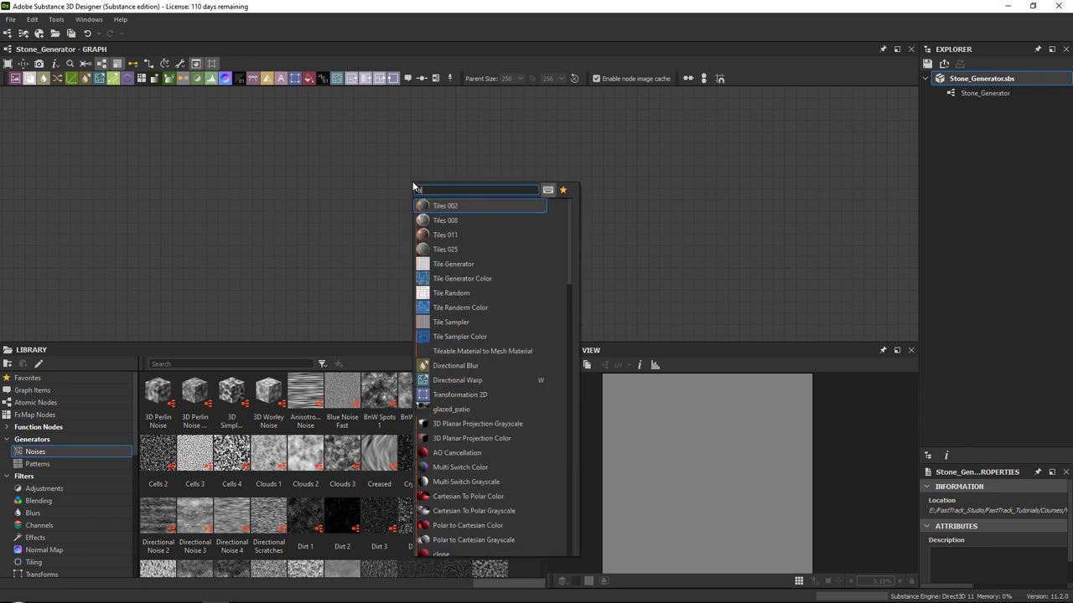
text(a)
key(Return)
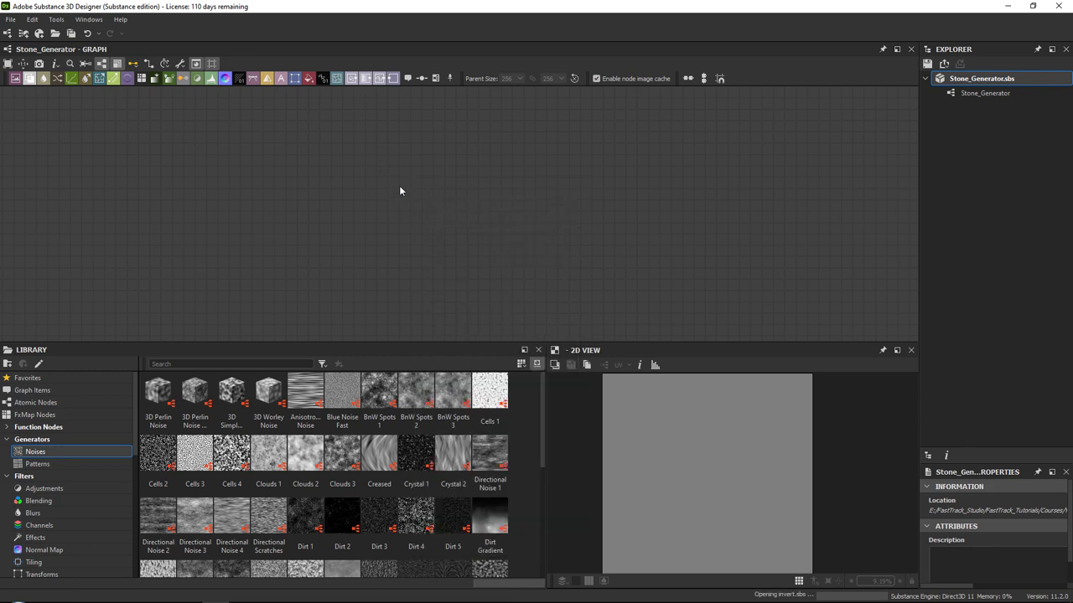
scroll(418, 201, up, 5)
middle_drag(439, 216, 406, 227)
scroll(410, 205, up, 2)
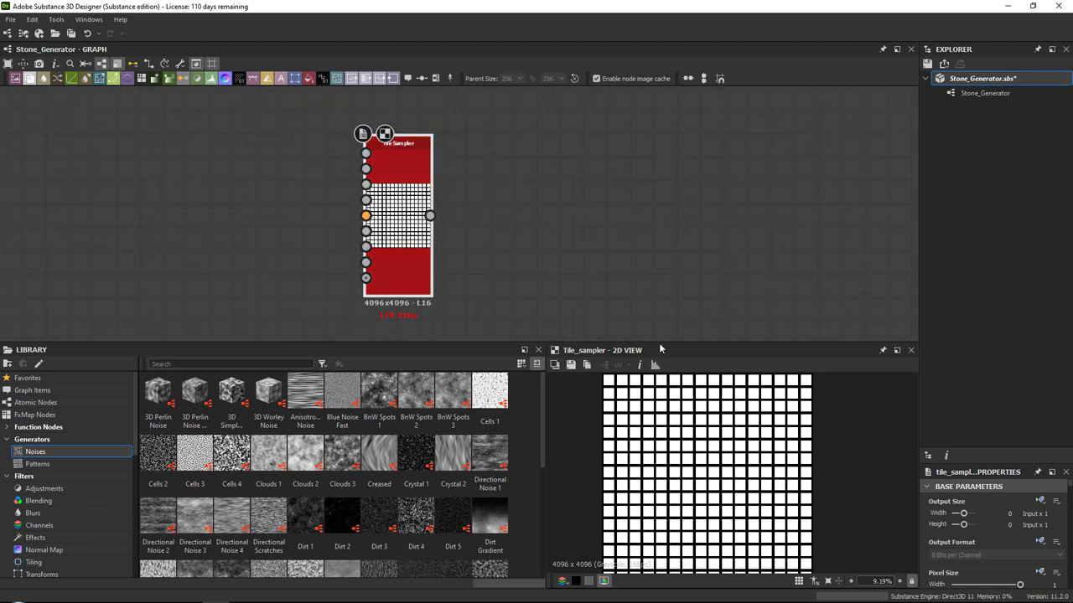
Enlarge the 2D view and widen and heighten the Properties area by resizing the workspace panels.
drag(659, 344, 642, 289)
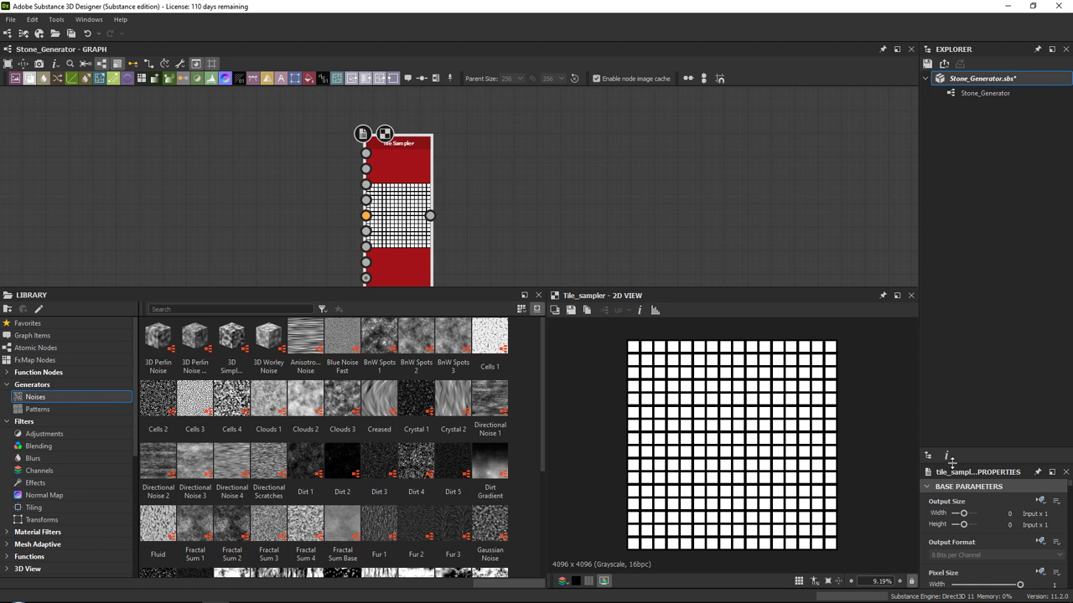
drag(951, 462, 950, 204)
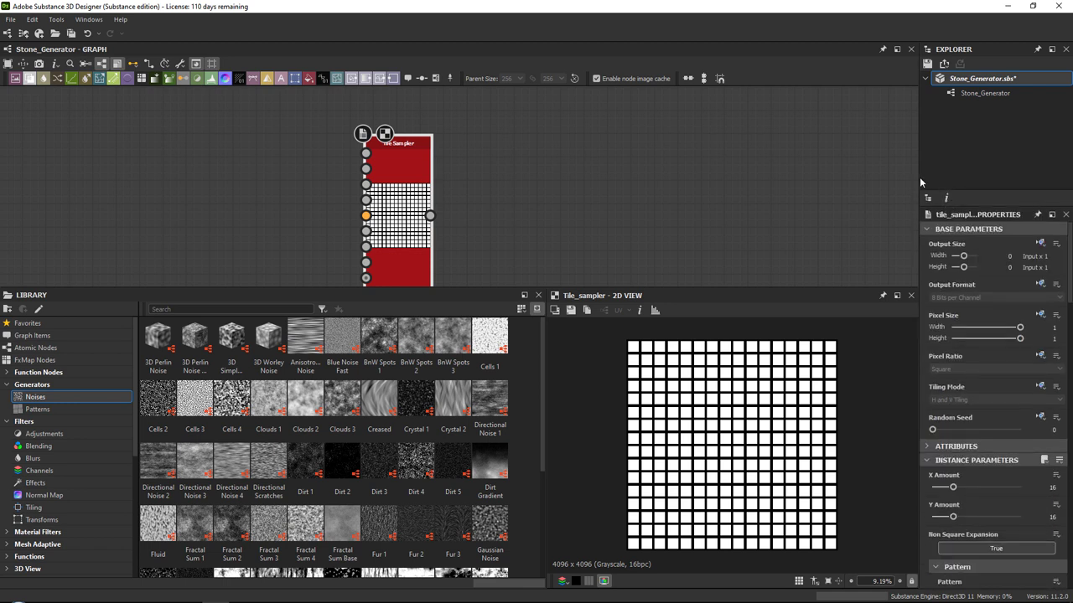
drag(919, 179, 834, 182)
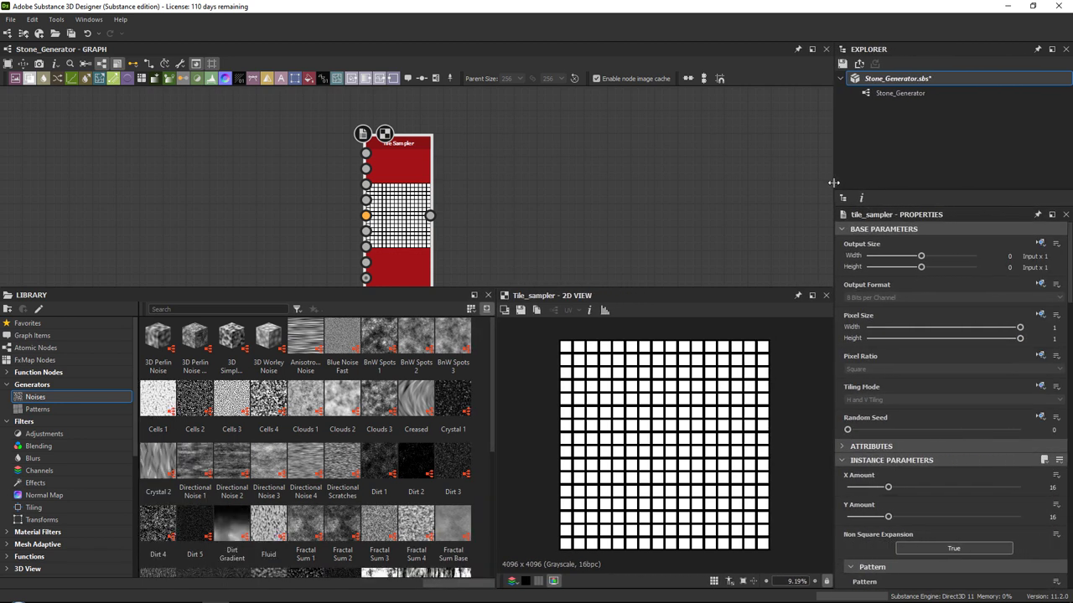
Set both the X Amount and Y Amount of the Tile Sampler to 64.
scroll(889, 402, down, 2)
drag(888, 399, 1020, 399)
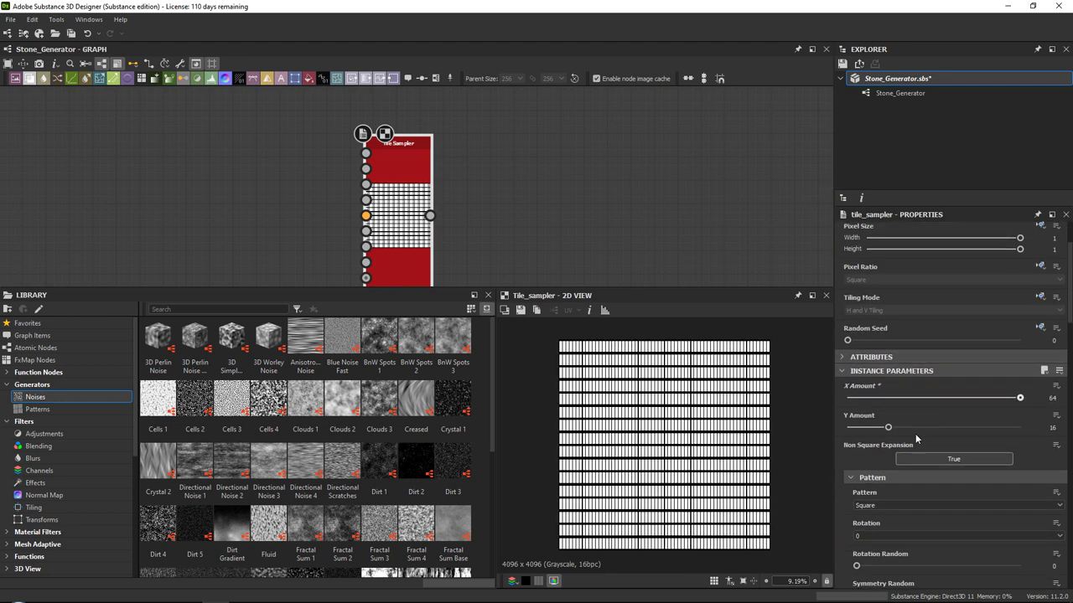
drag(887, 428, 1020, 428)
scroll(678, 387, up, 2)
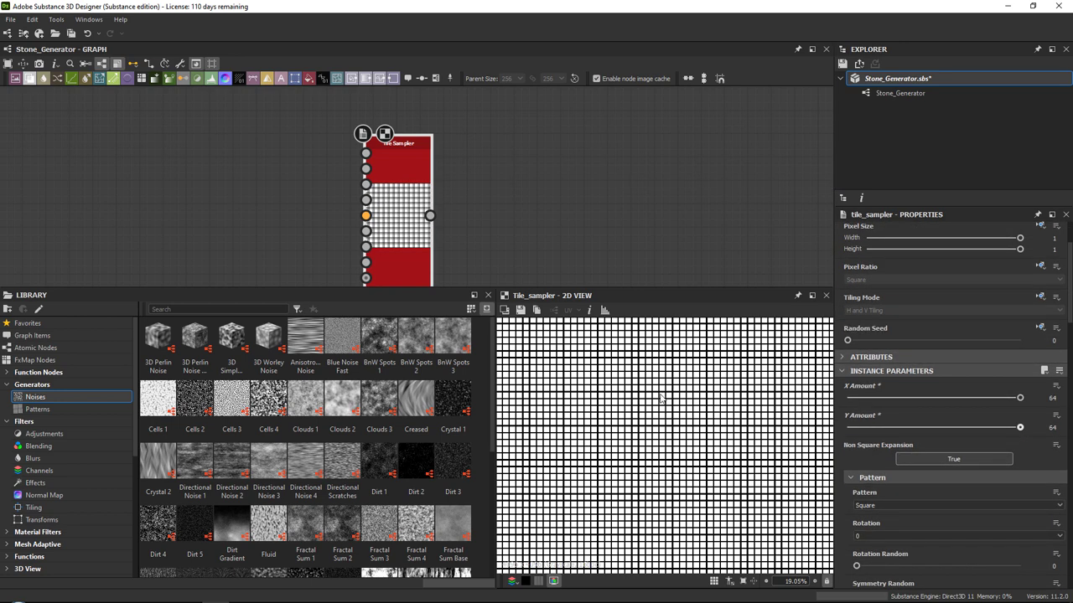
scroll(901, 400, down, 1)
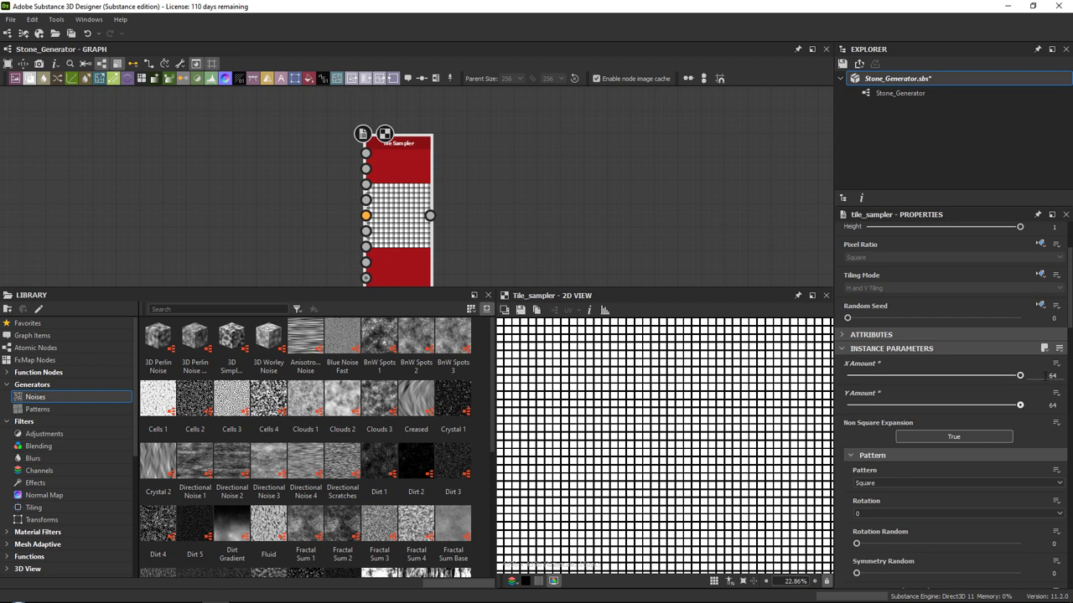
Reduce the Tile Sampler's pattern Scale to 0.35.
scroll(895, 441, down, 8)
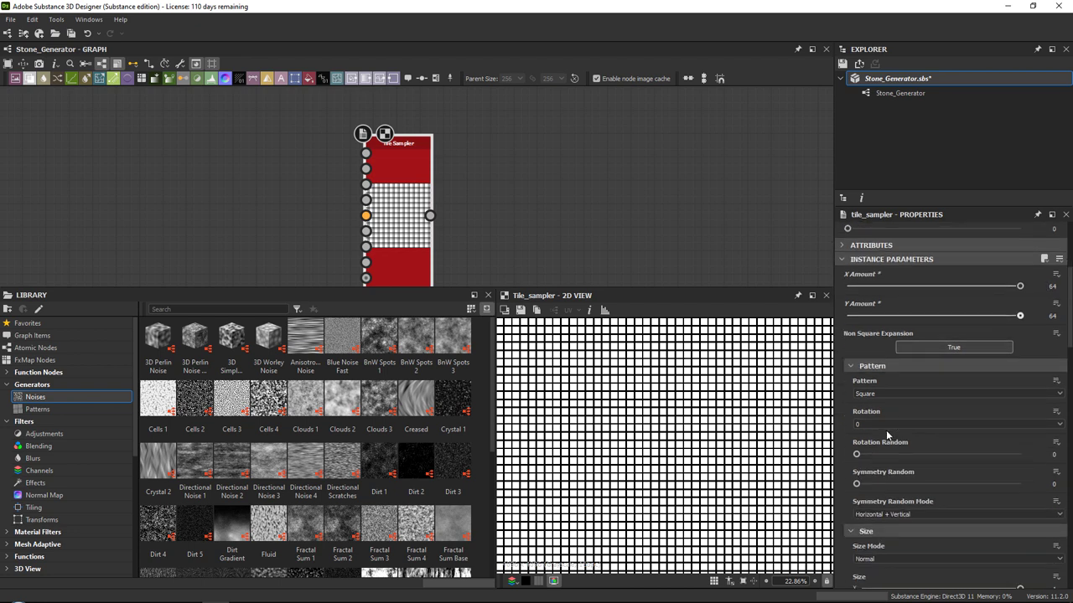
scroll(870, 507, down, 1)
drag(868, 514, 860, 514)
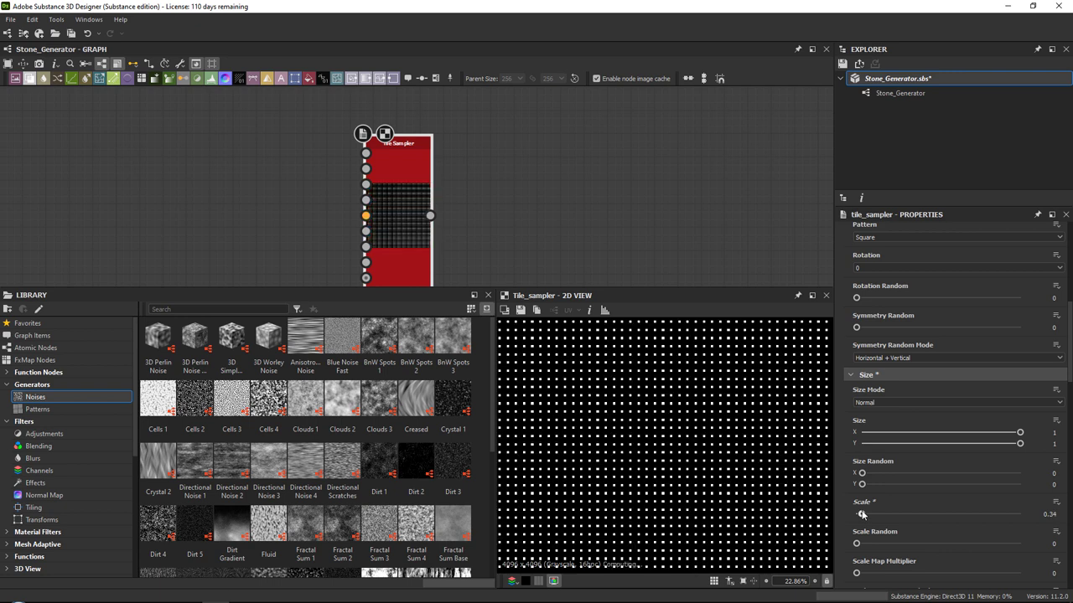
scroll(922, 432, up, 10)
scroll(982, 435, down, 11)
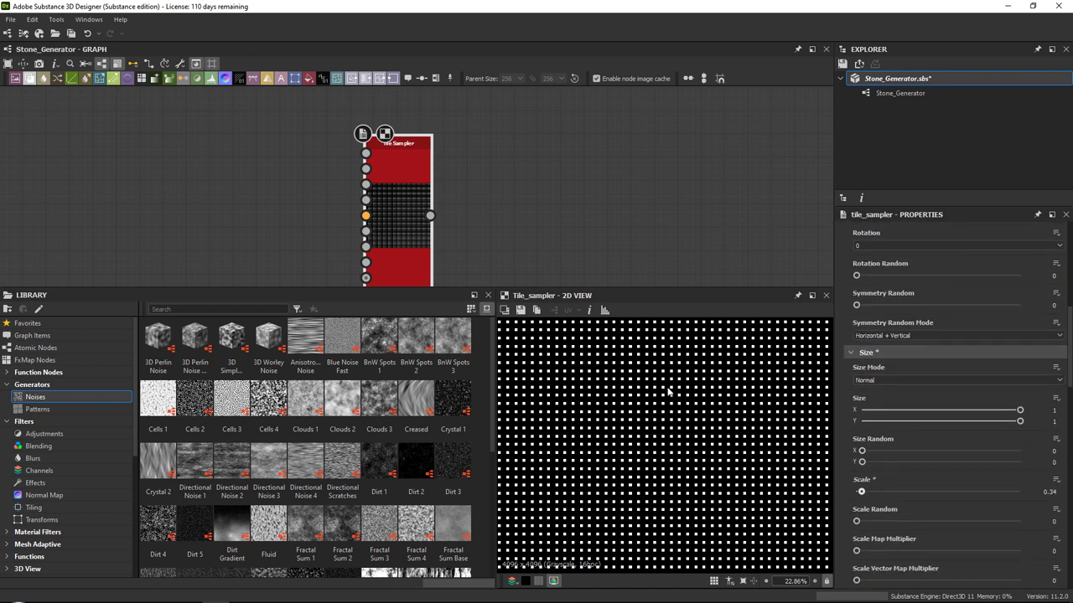
drag(863, 492, 863, 494)
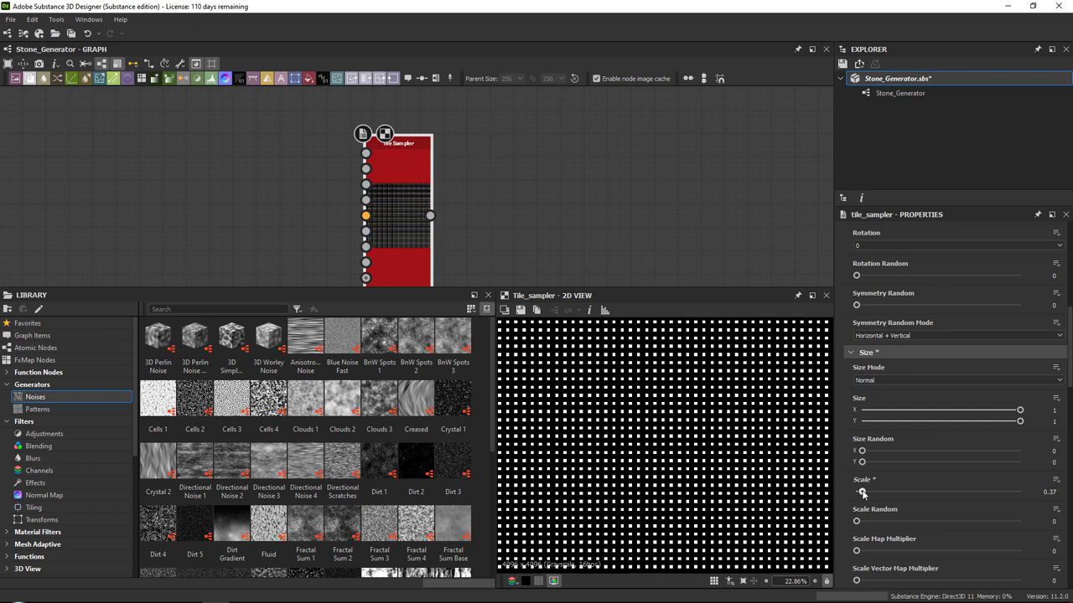
double_click(1048, 492)
text(1)
key(Return)
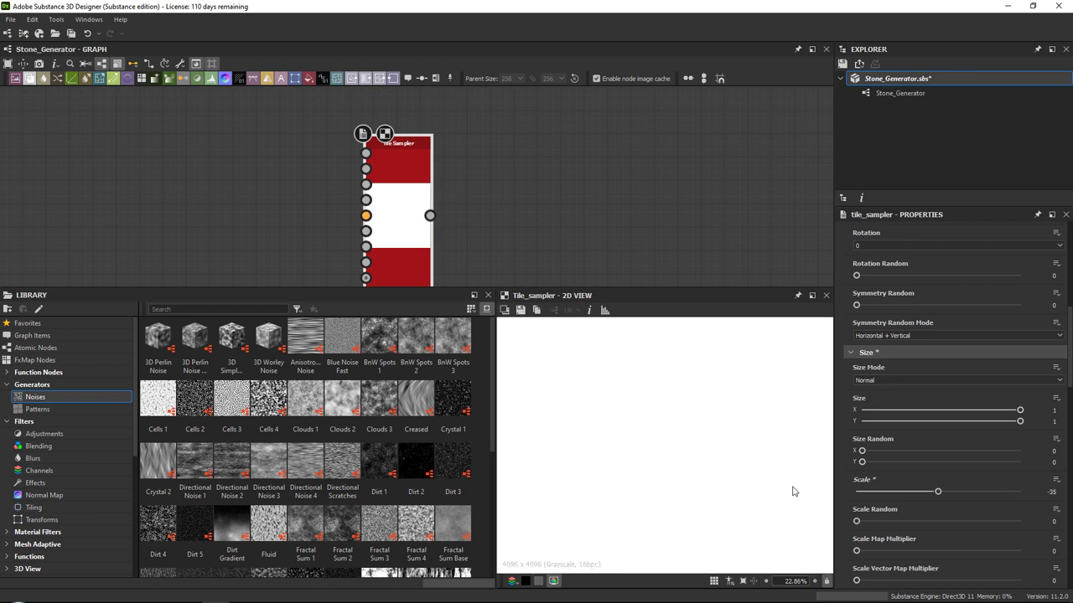
double_click(1047, 492)
text(0.35)
key(Return)
Set the Tile Sampler's Position Random to 10 to scatter the squares.
scroll(863, 470, down, 5)
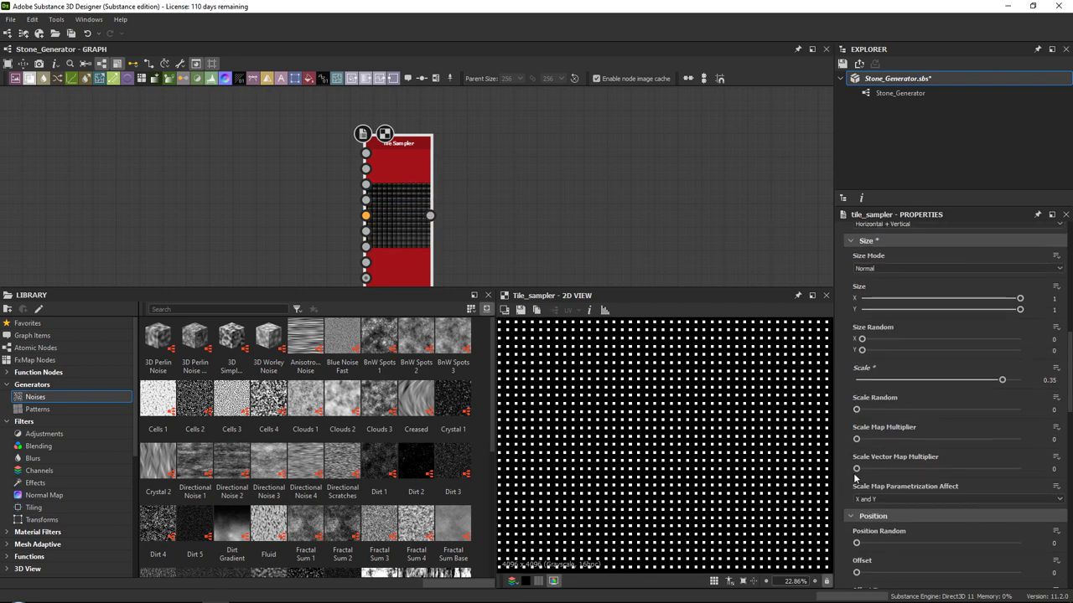
drag(857, 431, 1020, 432)
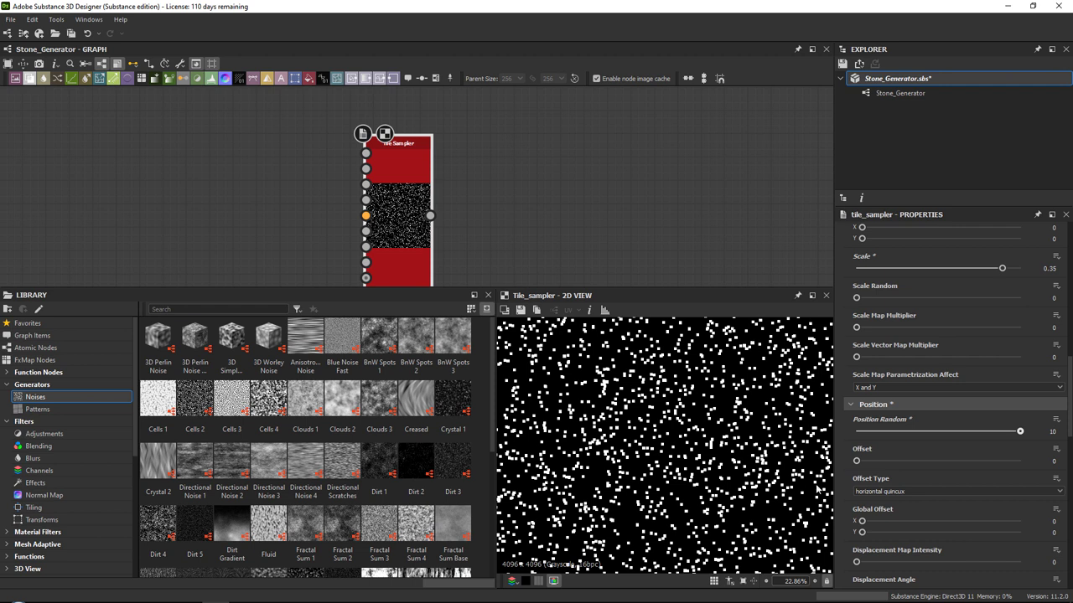
Try a Rotation Random of 0.6 on the squares, inspect their edges up close, and reset it to 0.
scroll(850, 461, down, 7)
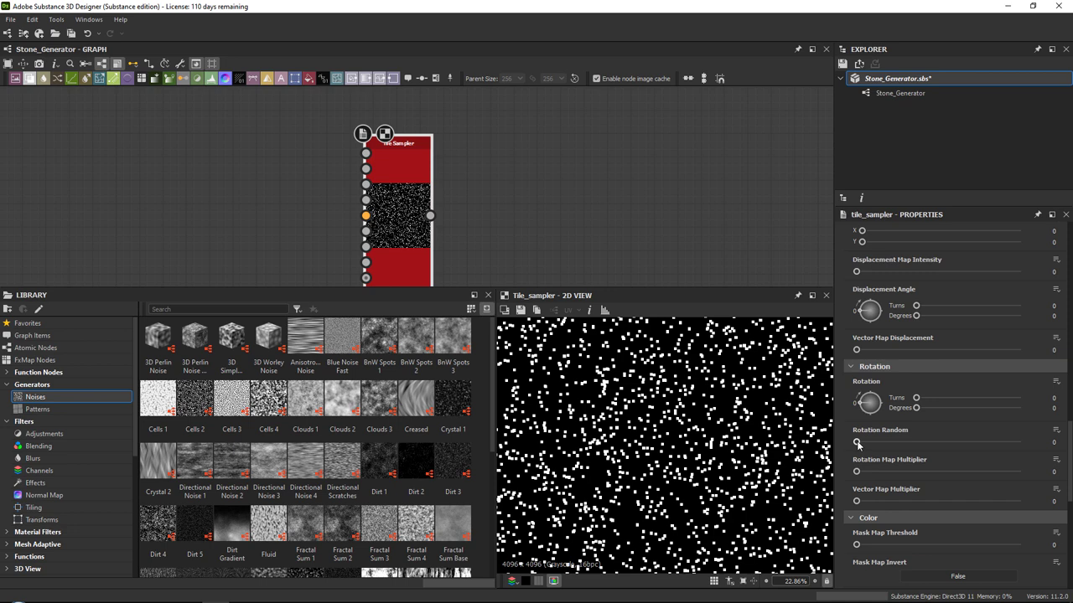
drag(856, 442, 954, 441)
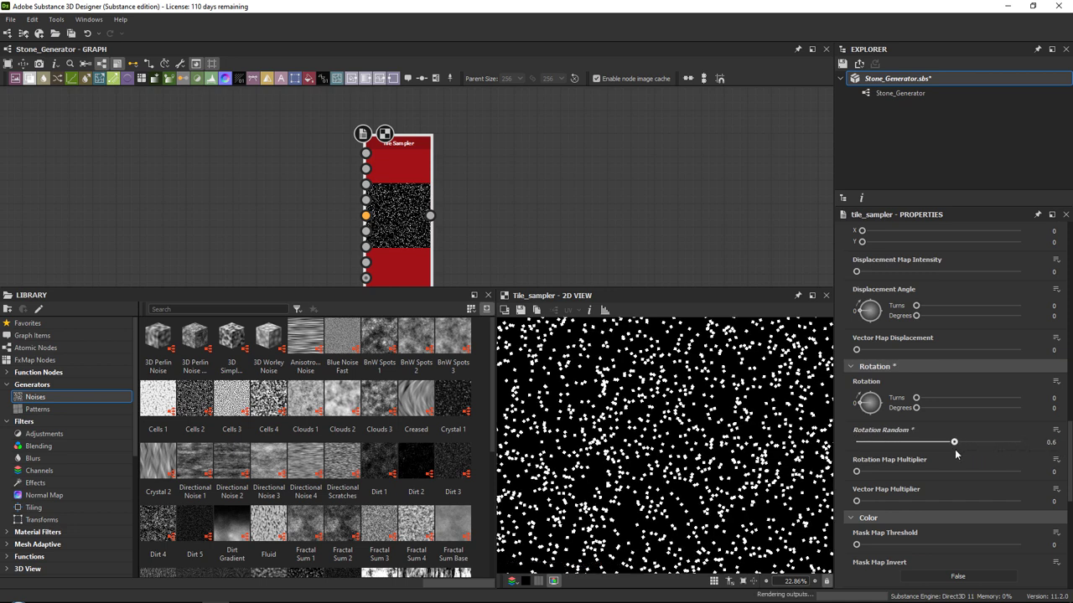
scroll(699, 414, up, 8)
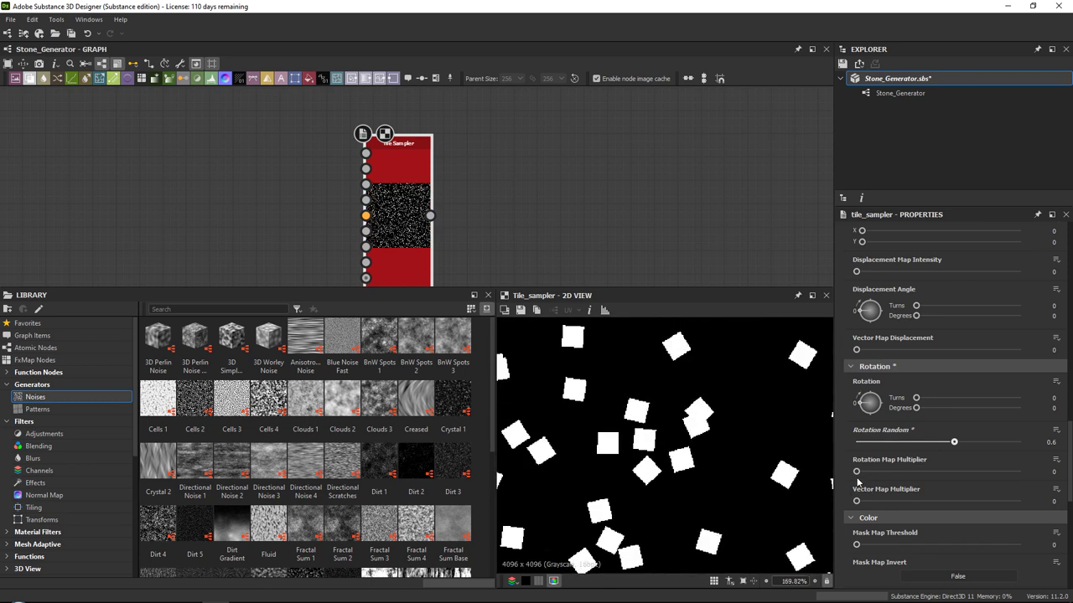
scroll(697, 418, up, 4)
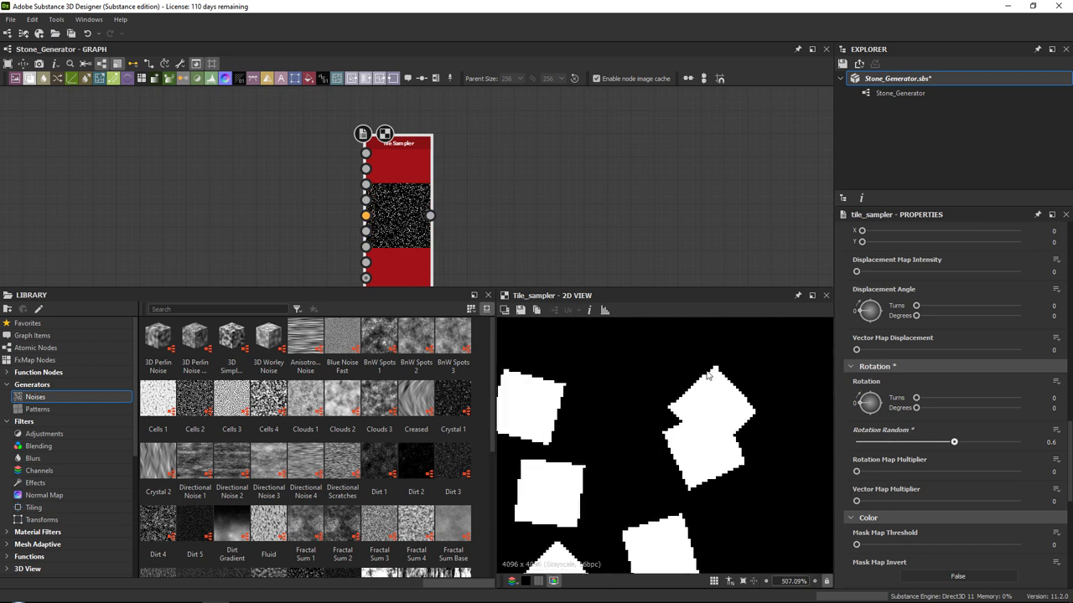
drag(955, 442, 856, 441)
scroll(673, 397, down, 4)
scroll(673, 397, down, 6)
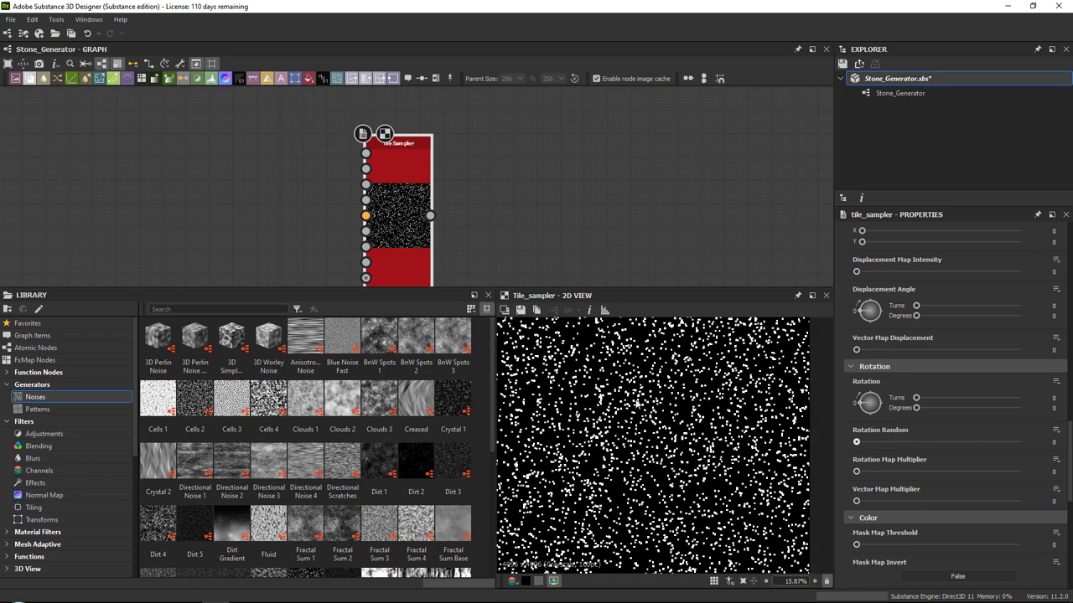
Set the Tile Sampler's Color Random to 1 and inspect the varied grey squares.
scroll(884, 433, down, 3)
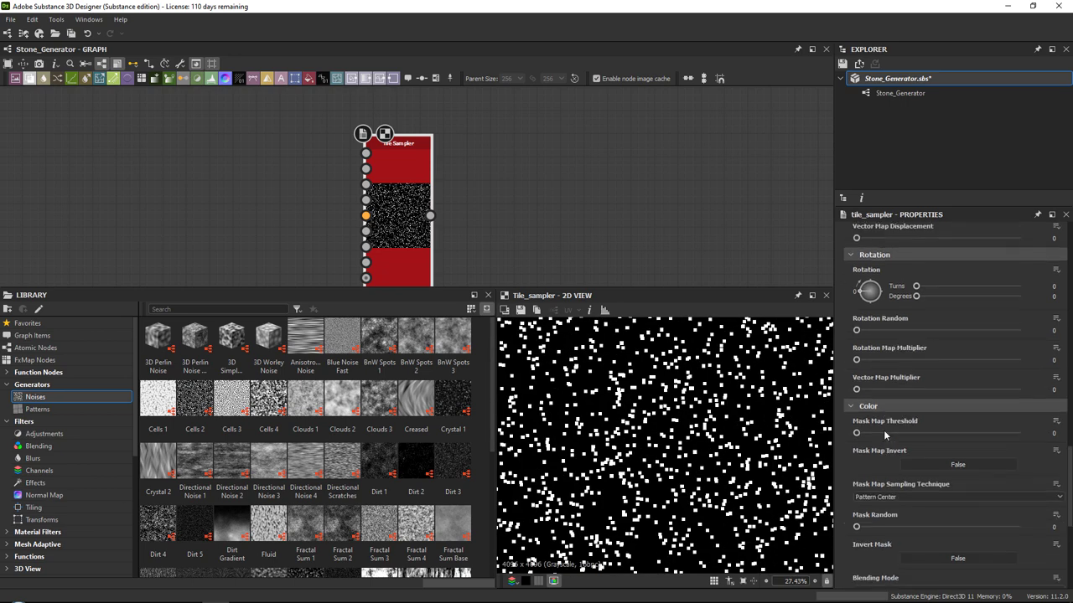
scroll(883, 430, down, 5)
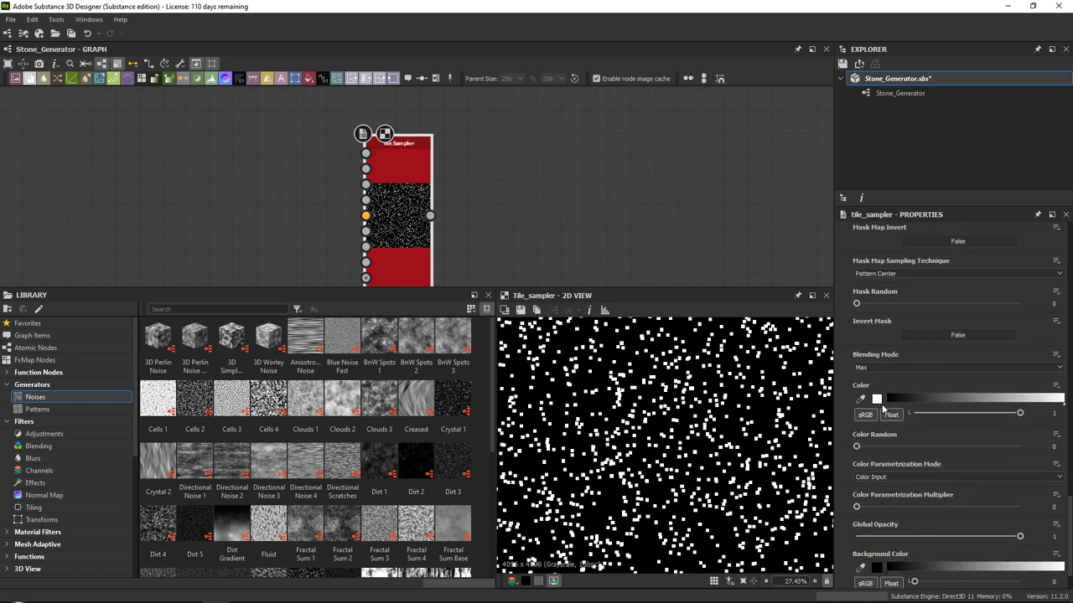
scroll(880, 409, down, 2)
drag(856, 424, 1020, 424)
scroll(662, 419, up, 5)
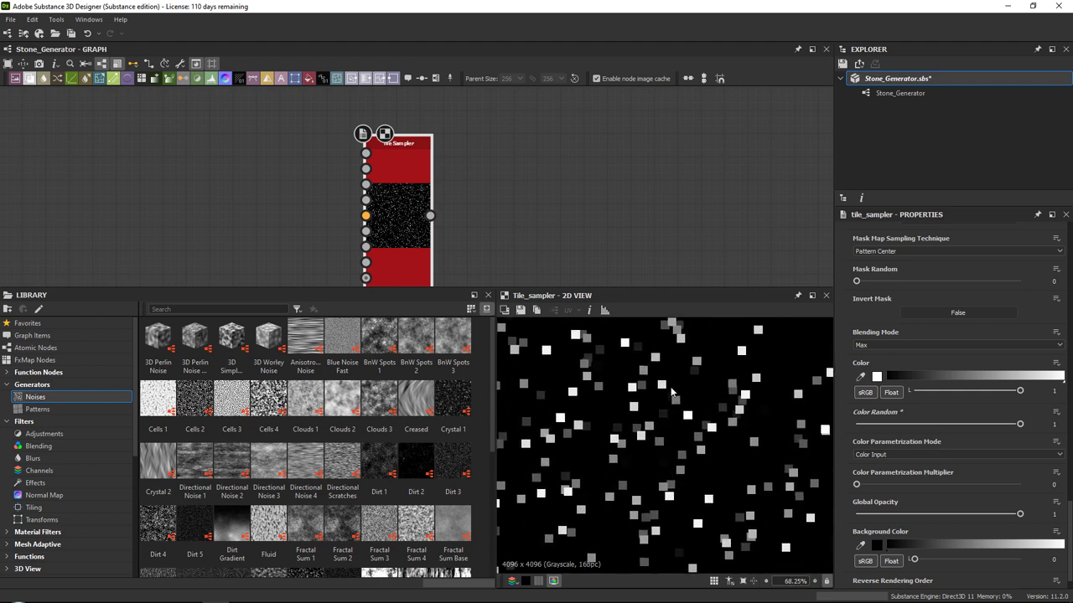
scroll(706, 391, down, 7)
Set the Tile Sampler's pattern Scale to 0.2.
scroll(872, 416, up, 10)
scroll(879, 413, up, 1)
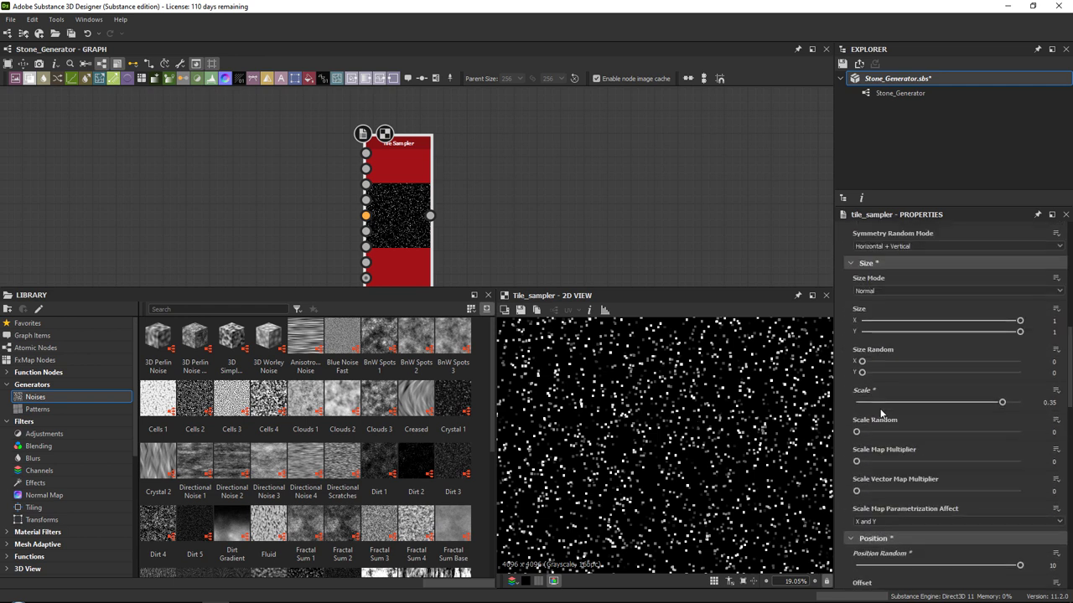
double_click(1045, 403)
text(0.2)
key(Return)
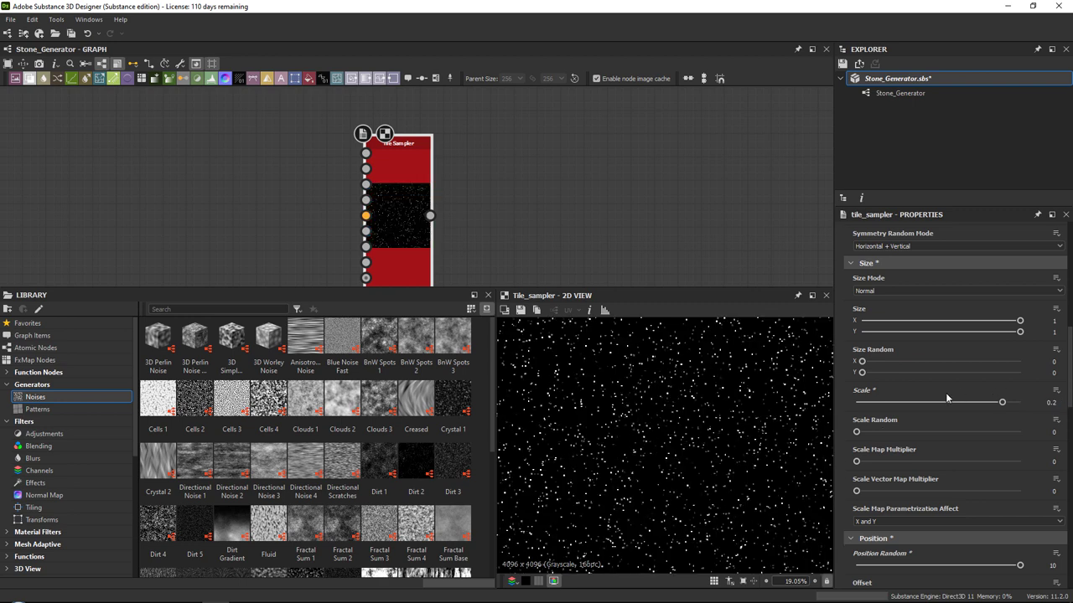
Set the Tile Sampler's Mask Random to 0.3 to thin out the scattered squares.
scroll(856, 434, down, 5)
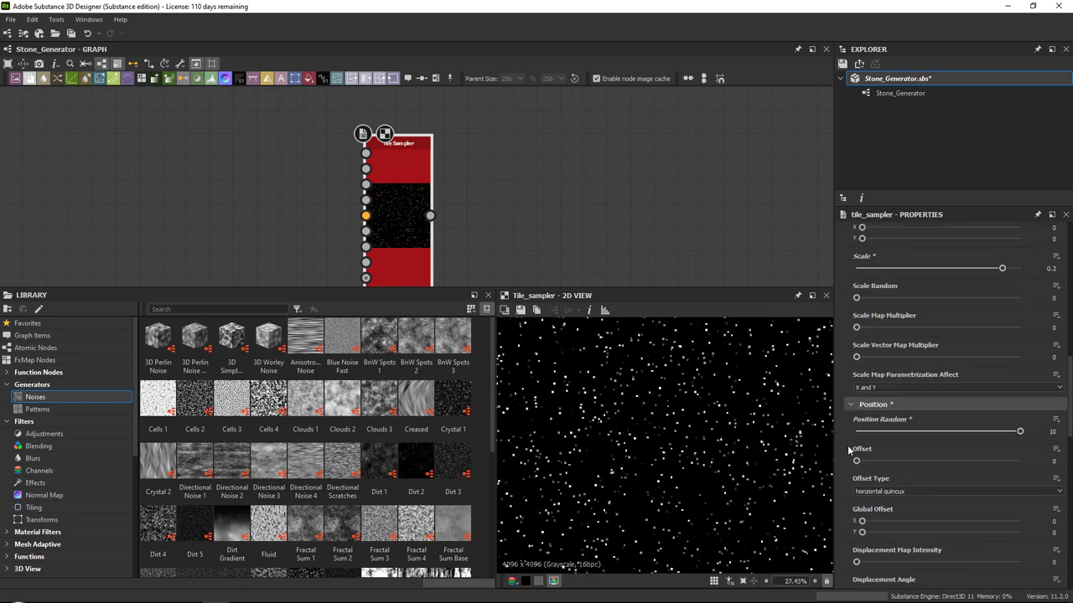
scroll(850, 450, down, 4)
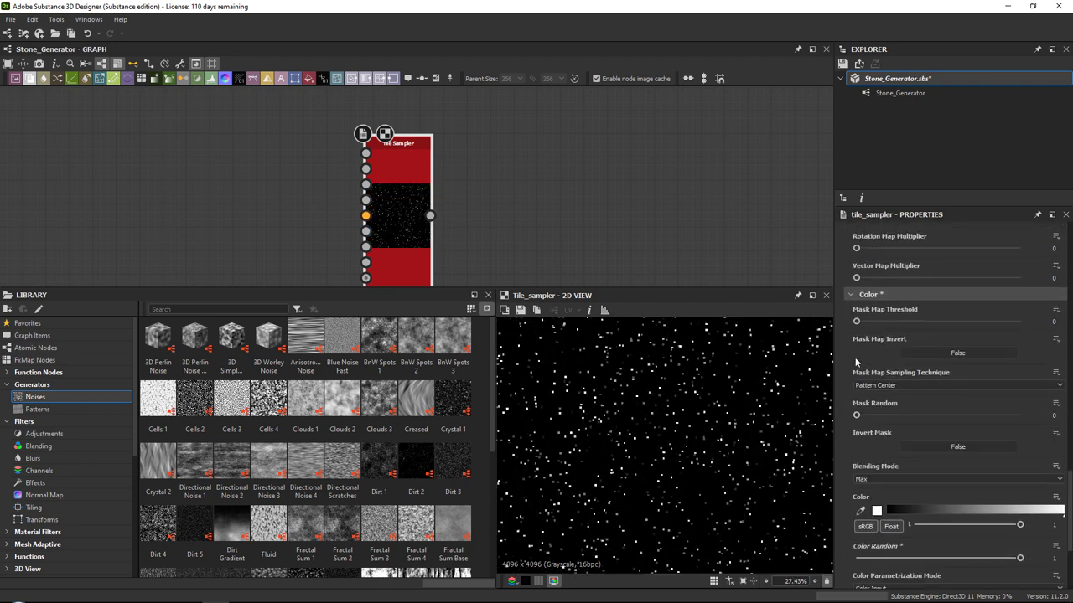
mouse_move(856, 417)
mouse_down()
mouse_move(1027, 415)
mouse_move(884, 415)
mouse_move(990, 415)
mouse_move(846, 400)
mouse_up()
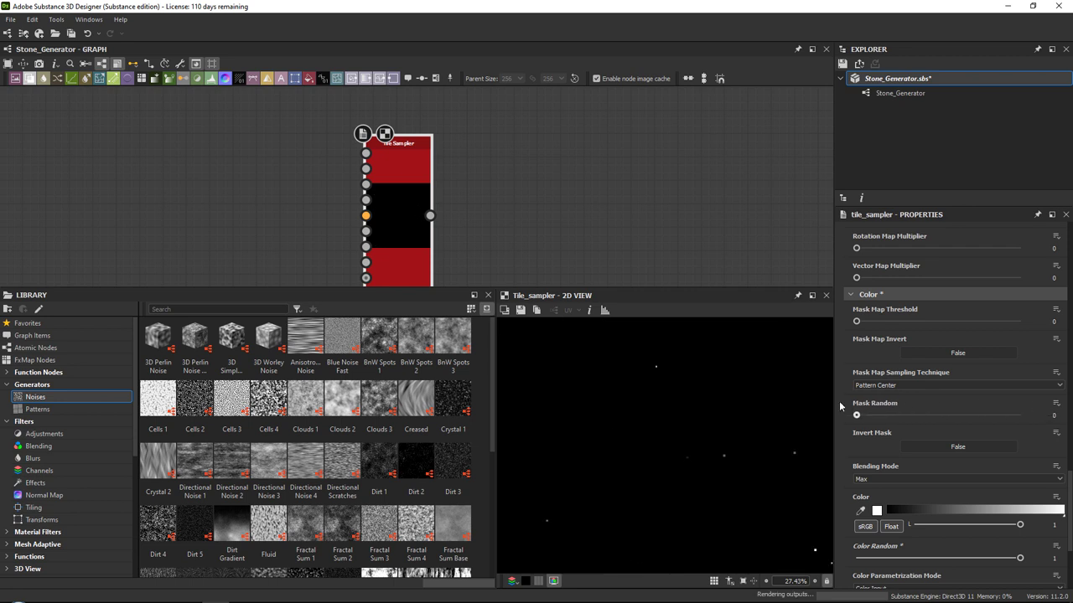
middle_drag(420, 231, 406, 208)
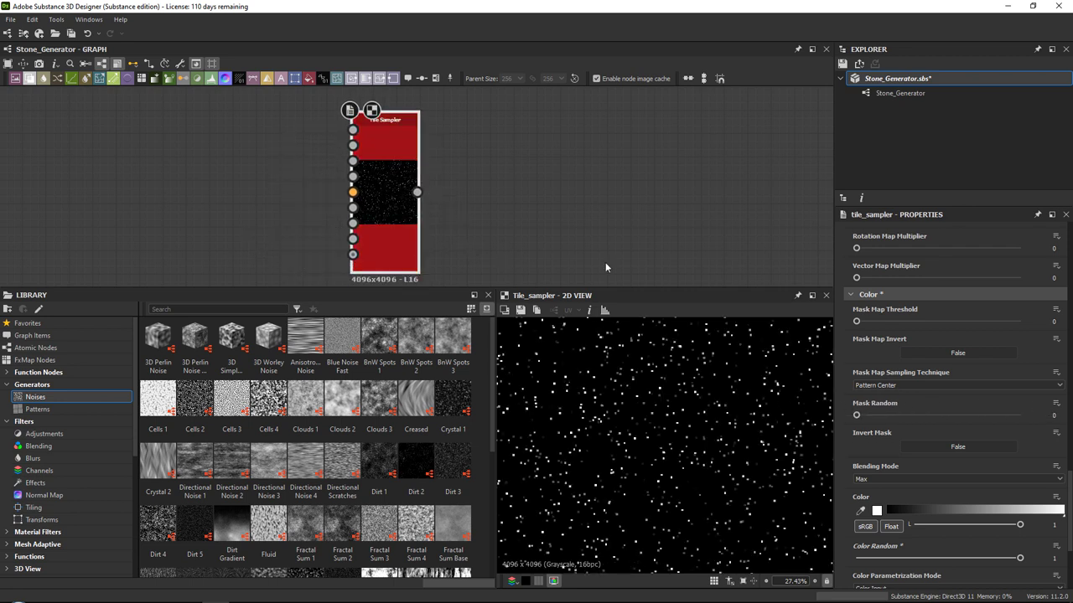
drag(857, 417, 905, 419)
Shift the Tile Sampler aside and add a Distance node fed by its output.
middle_drag(433, 193, 426, 196)
drag(404, 188, 375, 196)
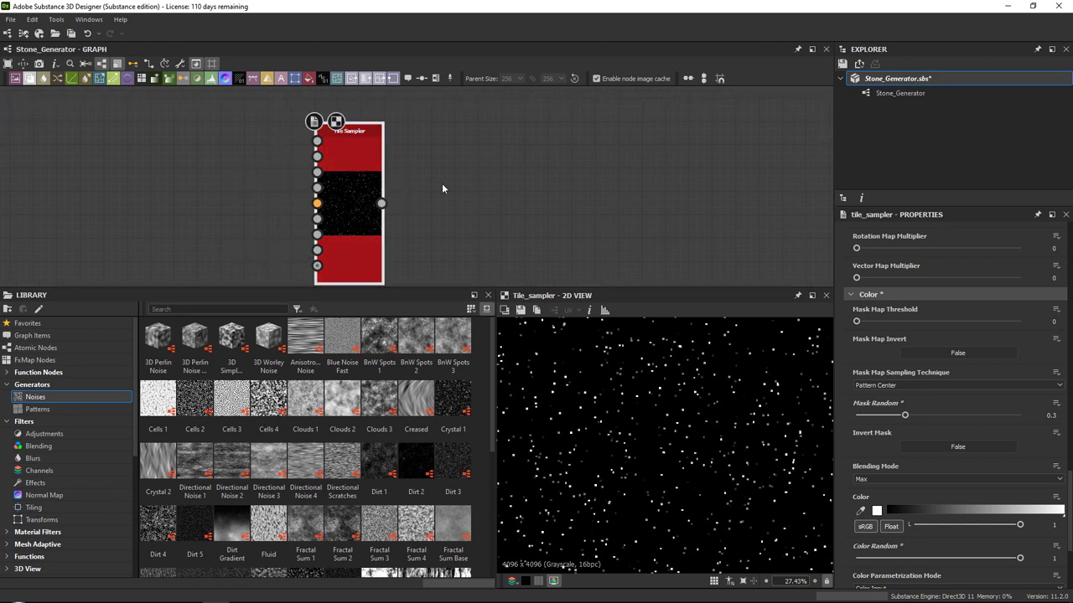
key(space)
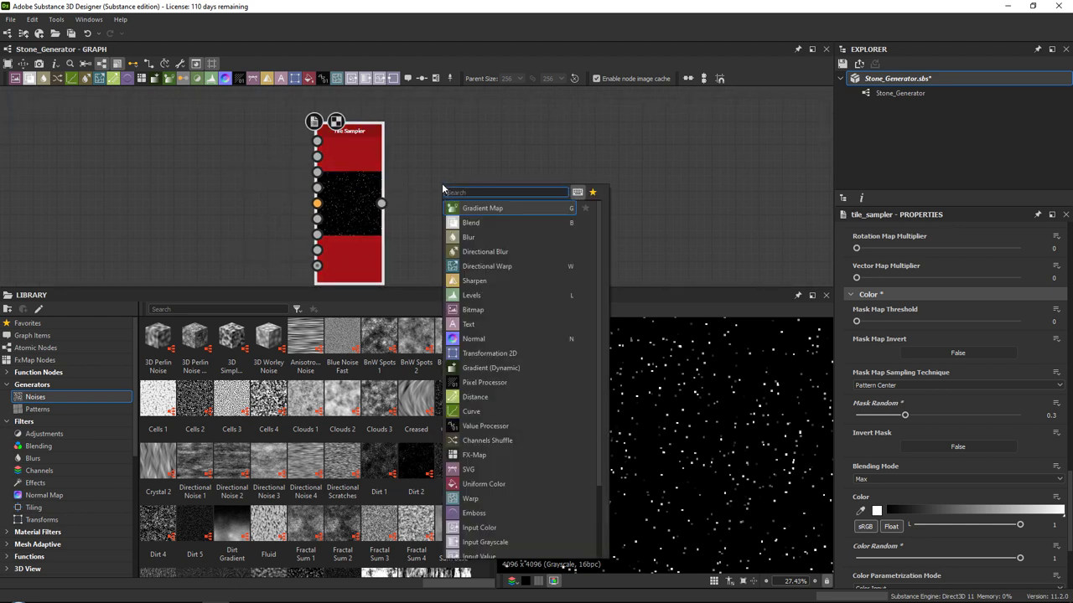
text(dis)
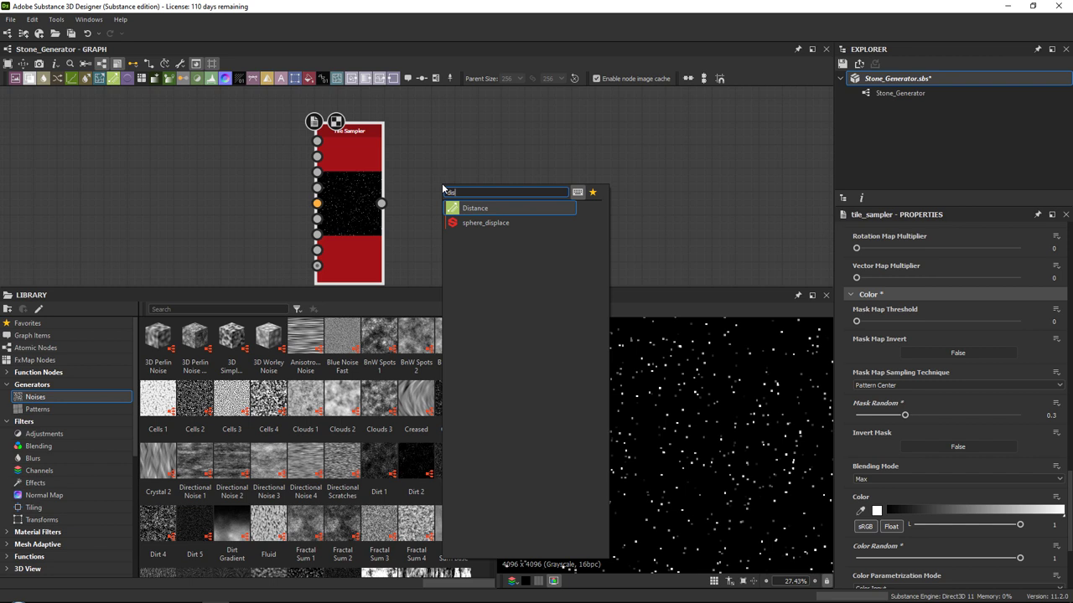
key(Return)
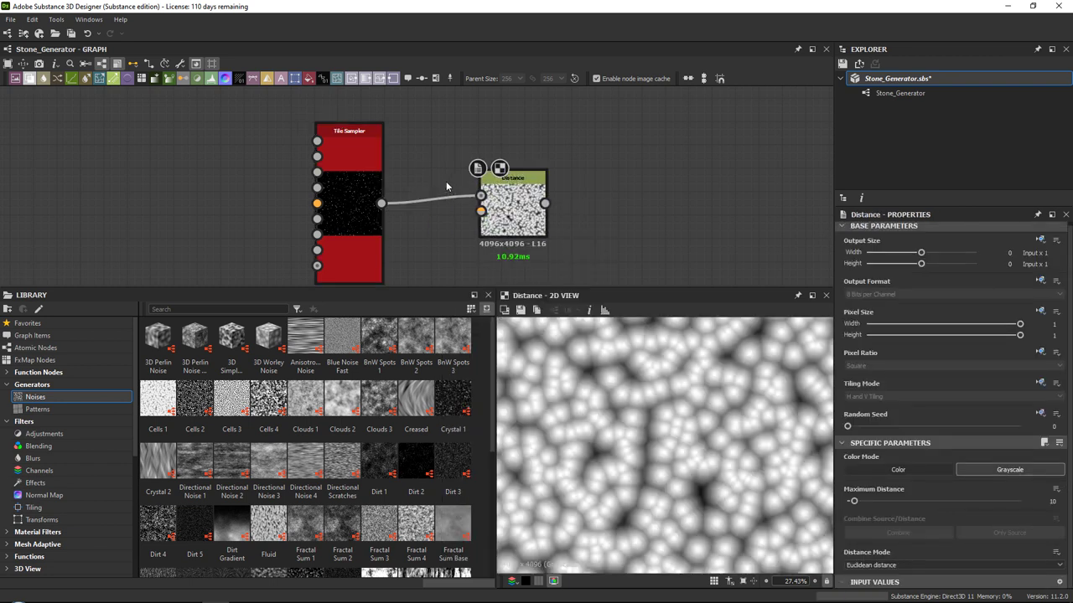
Replace the existing link with one from the Tile Sampler to the Distance node's second input, and display the Tile Sampler's output.
drag(449, 223, 449, 224)
key(Delete)
drag(382, 203, 643, 206)
middle_drag(484, 126, 476, 164)
click(366, 213)
double_click(366, 214)
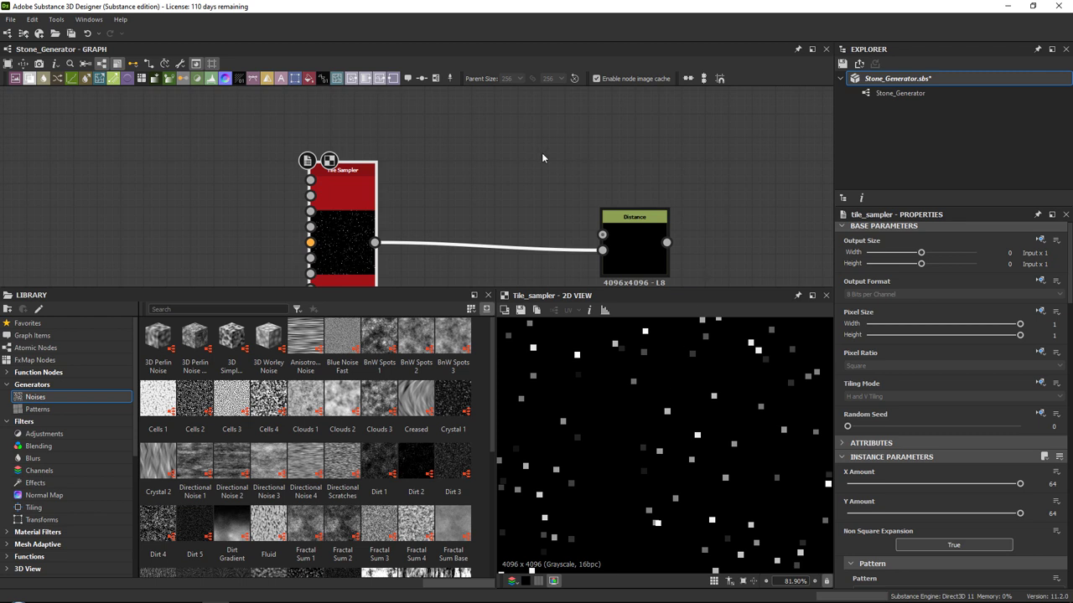
Add a Histogram Scan node above the link and feed it from the Tile Sampler's output.
middle_drag(490, 174, 474, 193)
key(space)
text(his)
key(Down)
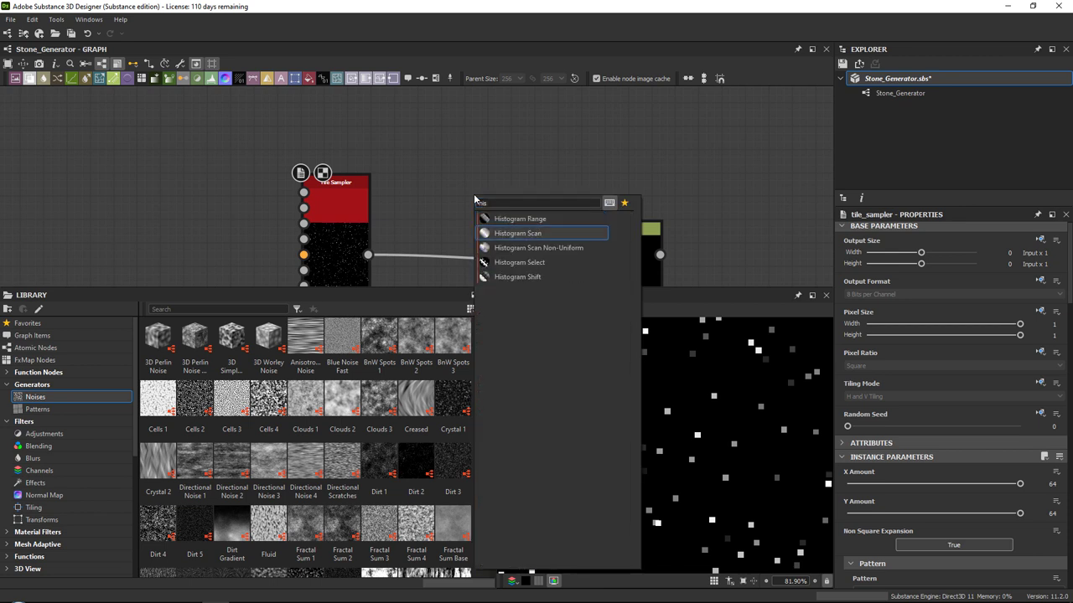
key(Return)
drag(368, 255, 444, 184)
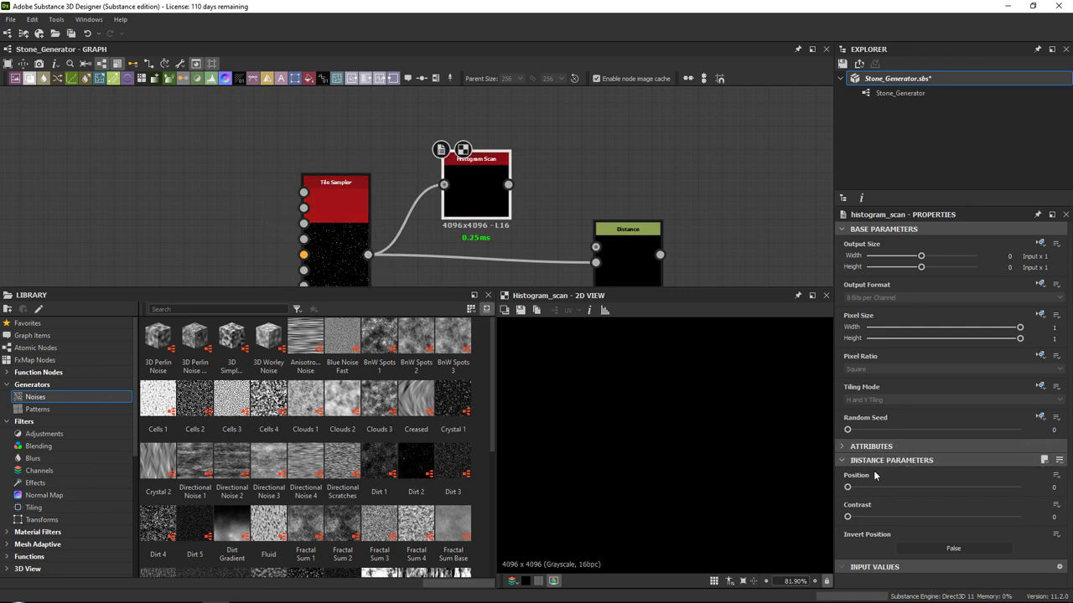
Set the Histogram Scan's Position to 1 and Contrast to 1 to make all squares white.
drag(848, 486, 1051, 485)
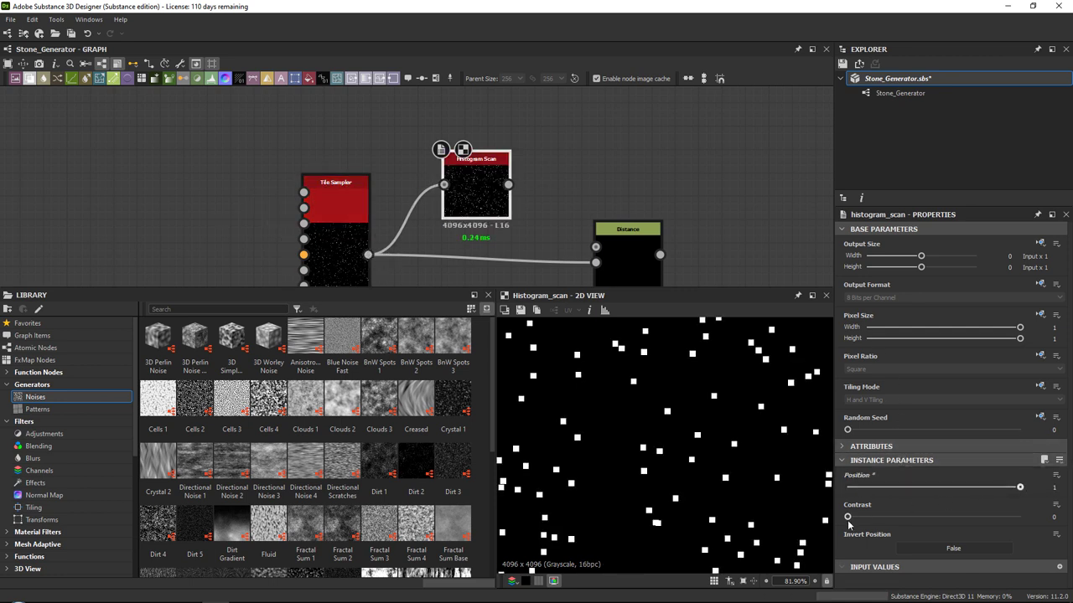
drag(847, 517, 1020, 517)
scroll(699, 412, down, 3)
scroll(677, 386, up, 5)
Connect the Histogram Scan to the Distance node's Mask Input, then display and reposition the Distance node.
middle_drag(347, 269, 327, 196)
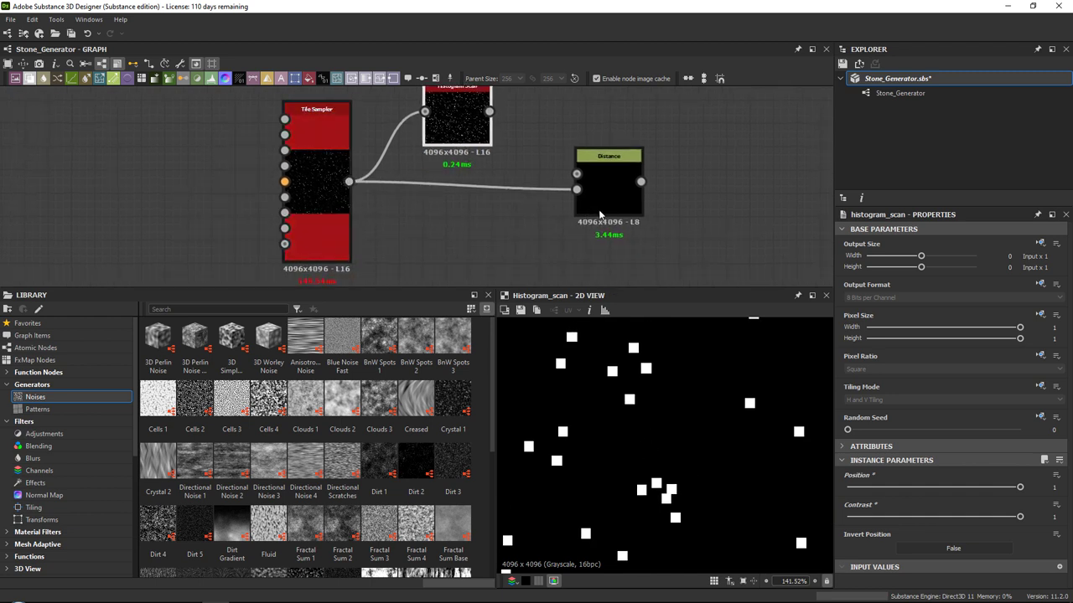
drag(490, 112, 577, 173)
middle_drag(616, 189, 610, 244)
double_click(610, 245)
drag(609, 245, 588, 233)
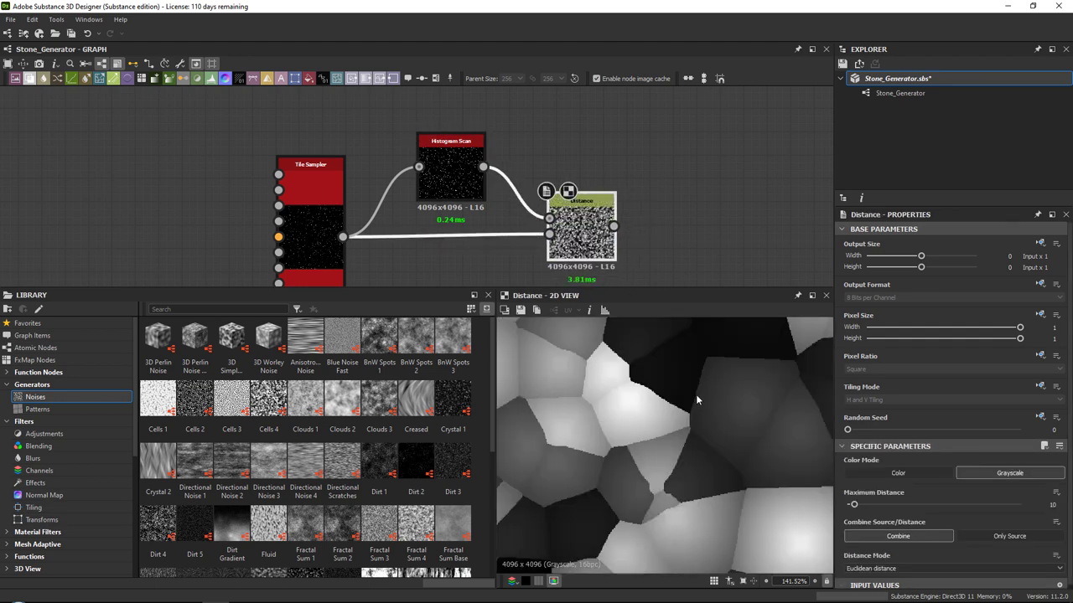
scroll(733, 405, down, 6)
scroll(692, 412, up, 3)
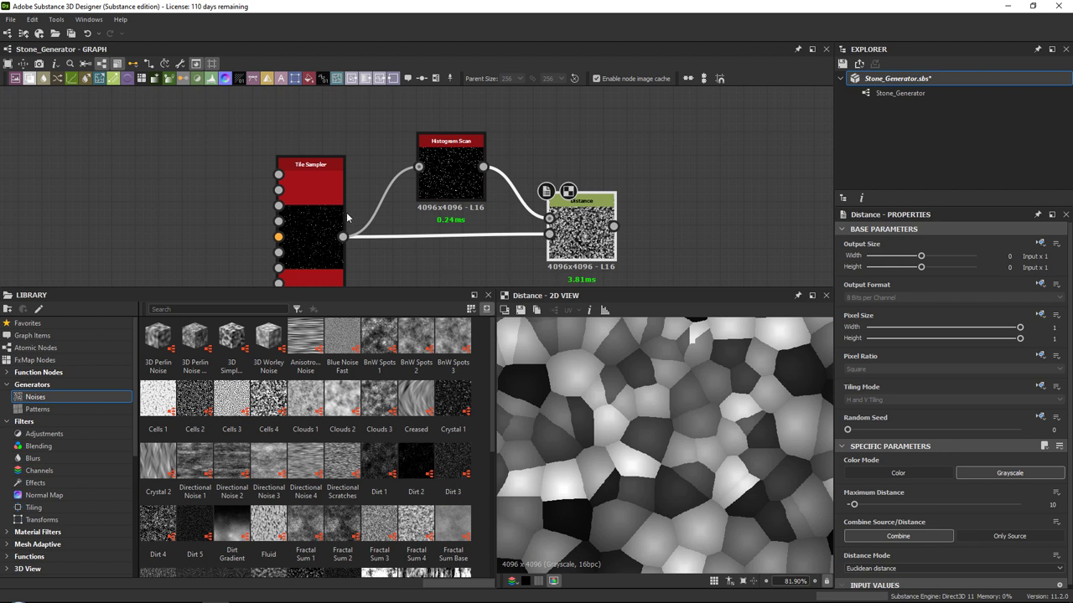
Set the Distance node's Maximum Distance to 5000.
click(451, 172)
click(597, 239)
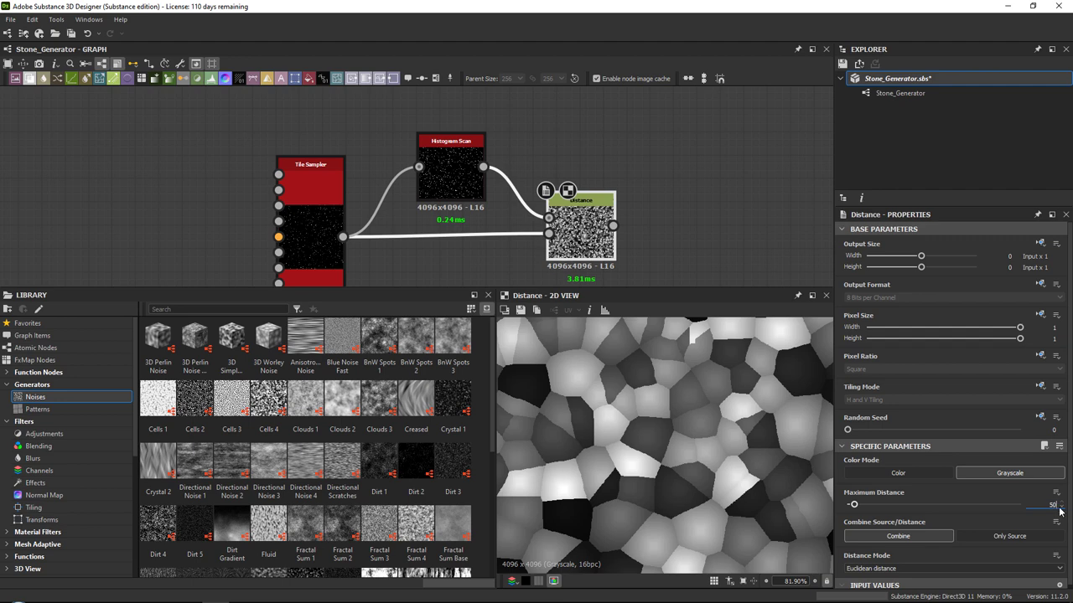
key(Return)
scroll(679, 436, down, 5)
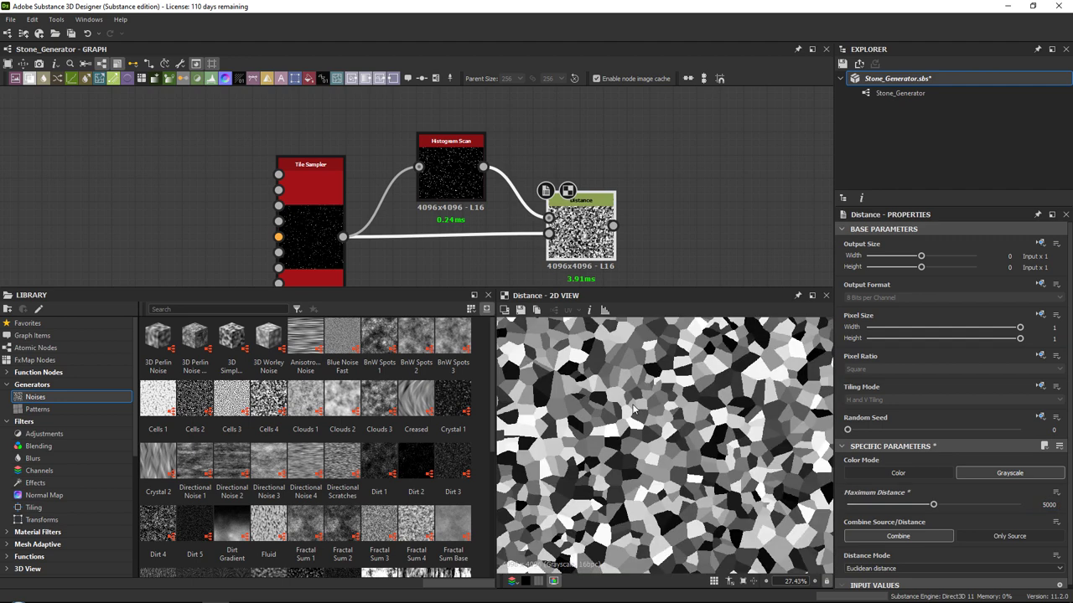
scroll(679, 419, up, 3)
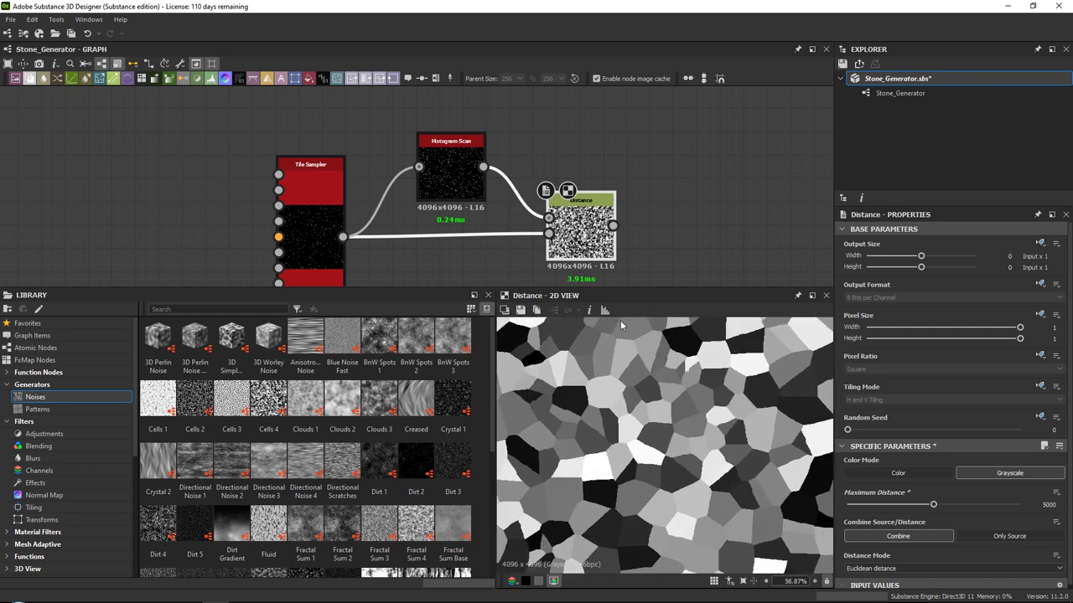
Try a Cells 4 noise in the graph to compare it with the Distance output, and remove it.
middle_drag(521, 203, 404, 228)
drag(268, 398, 575, 225)
key(Delete)
drag(268, 398, 593, 196)
key(Delete)
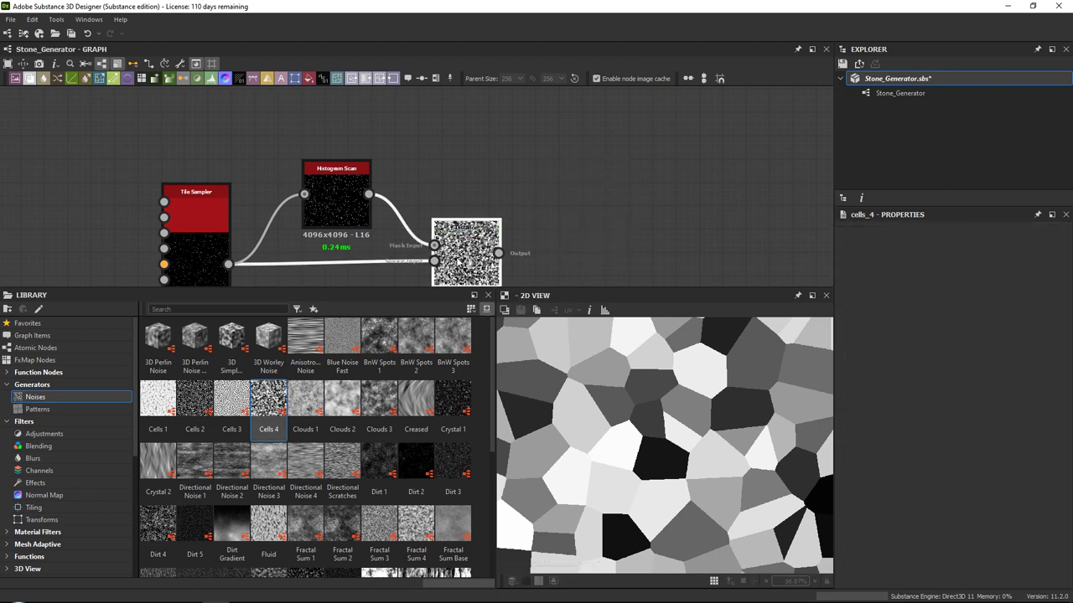
click(459, 261)
Try higher Mask Random values such as 0.81 on the Tile Sampler, and undo the changes.
click(196, 206)
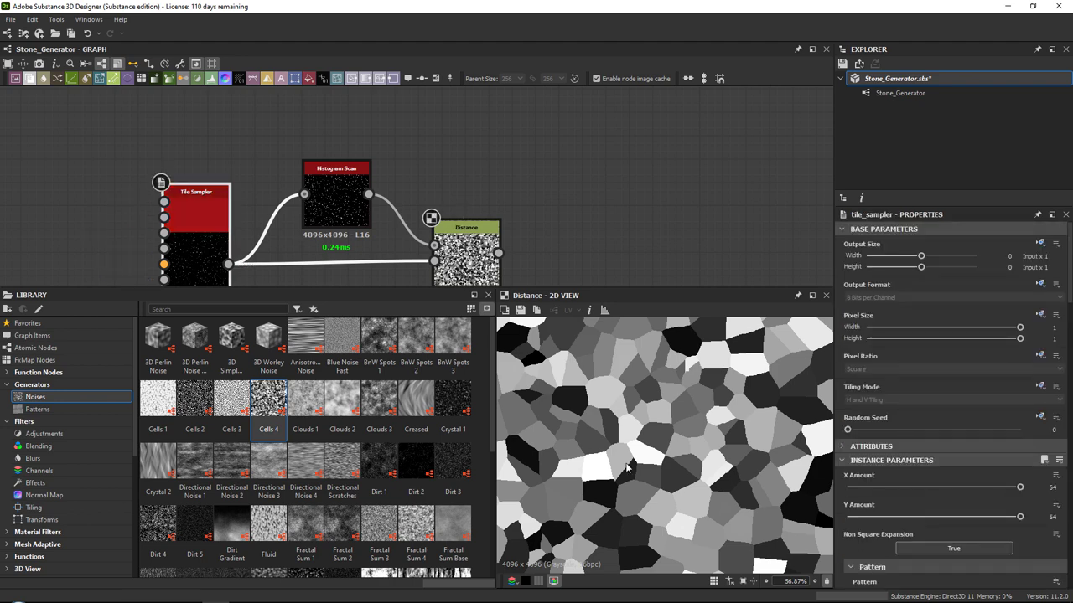
scroll(910, 483, down, 15)
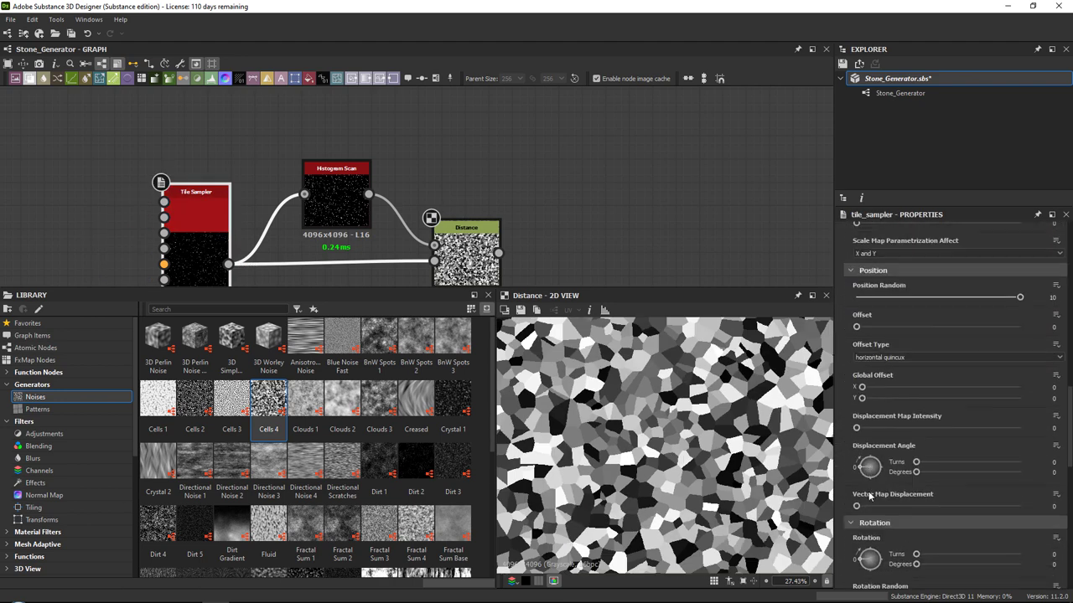
scroll(888, 477, down, 5)
drag(907, 349, 988, 348)
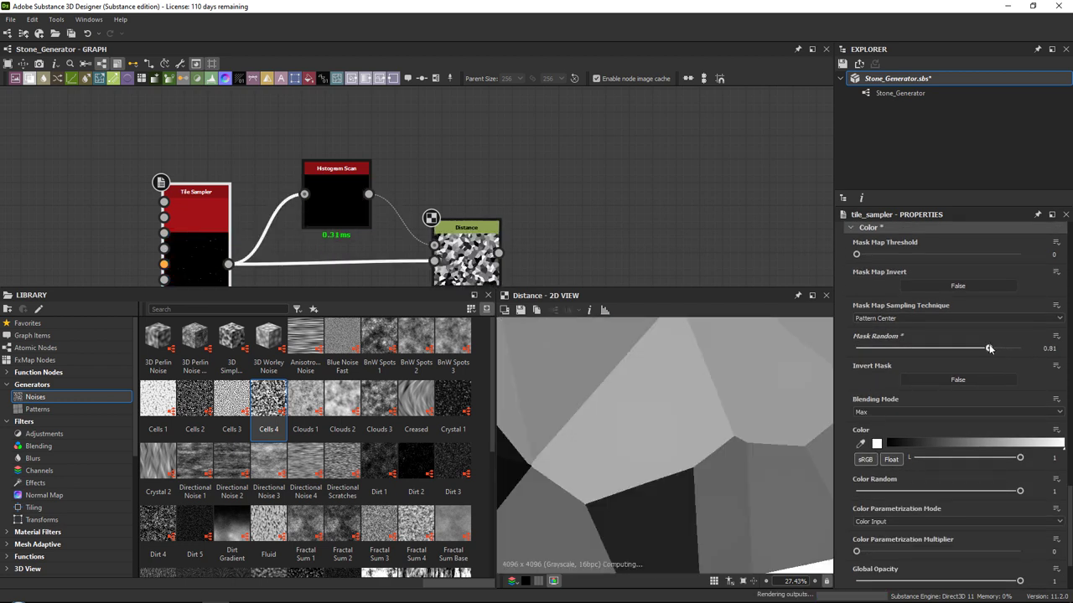
scroll(708, 396, down, 1)
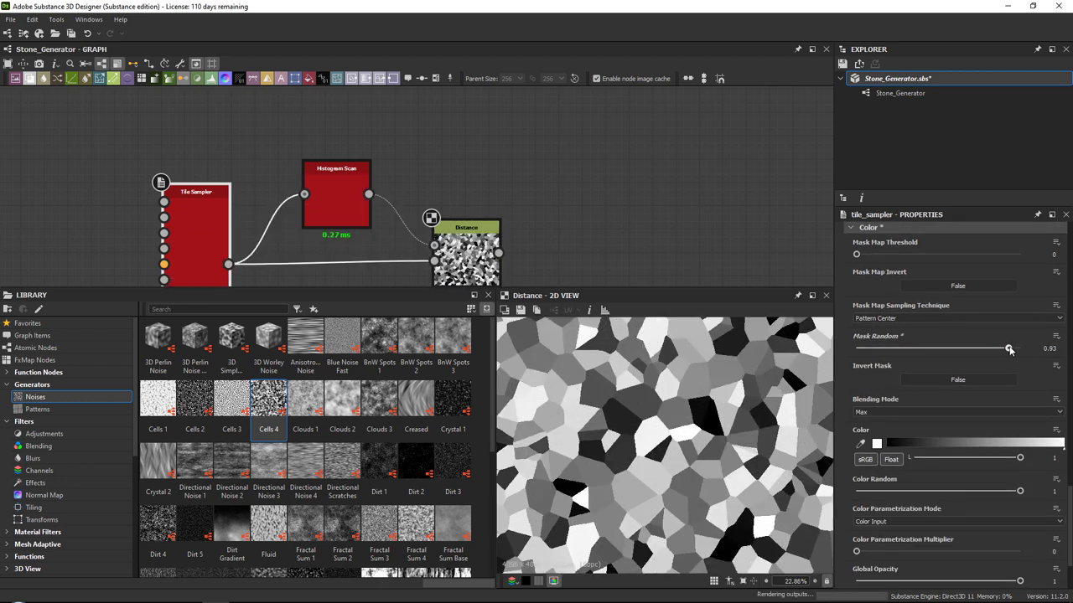
drag(993, 351, 942, 350)
key(ctrl+z)
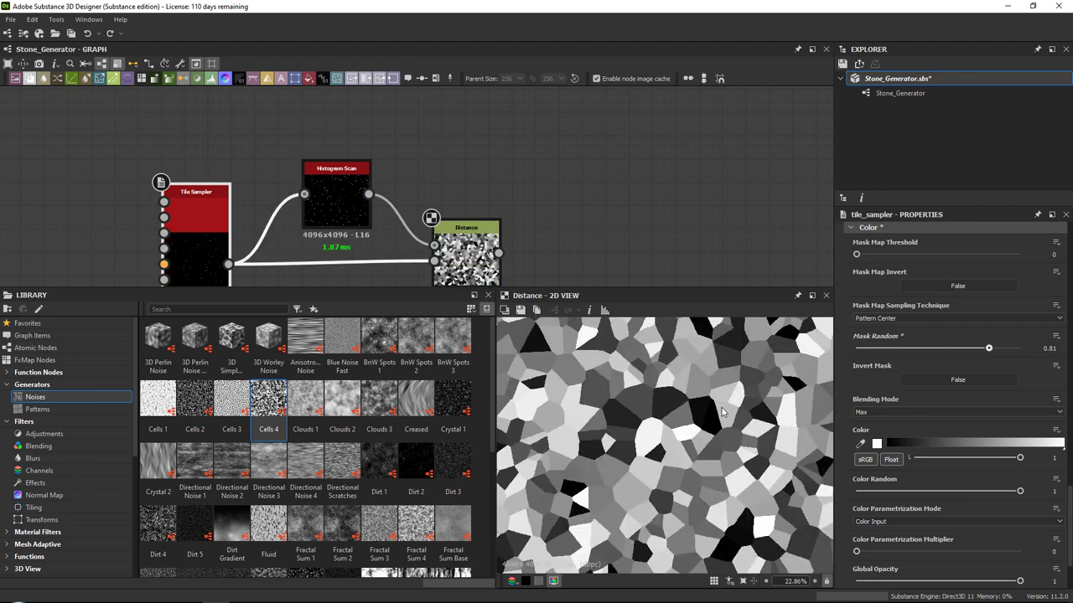
key(ctrl+z)
Add a Blend node well to the right of the Distance node and delete its automatic link.
middle_drag(351, 187, 353, 161)
click(471, 237)
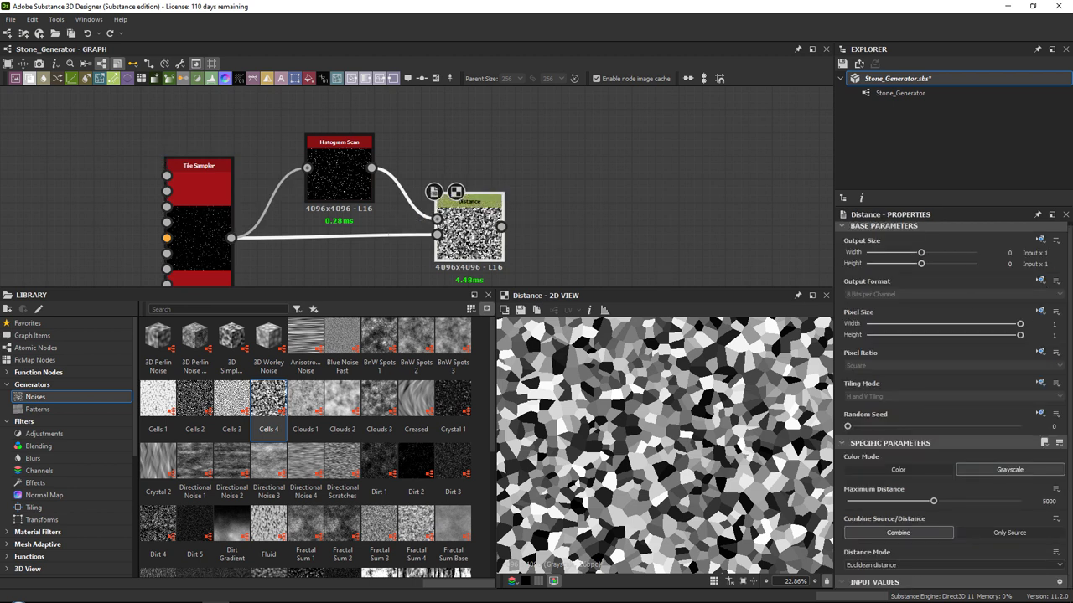
middle_drag(494, 173, 374, 158)
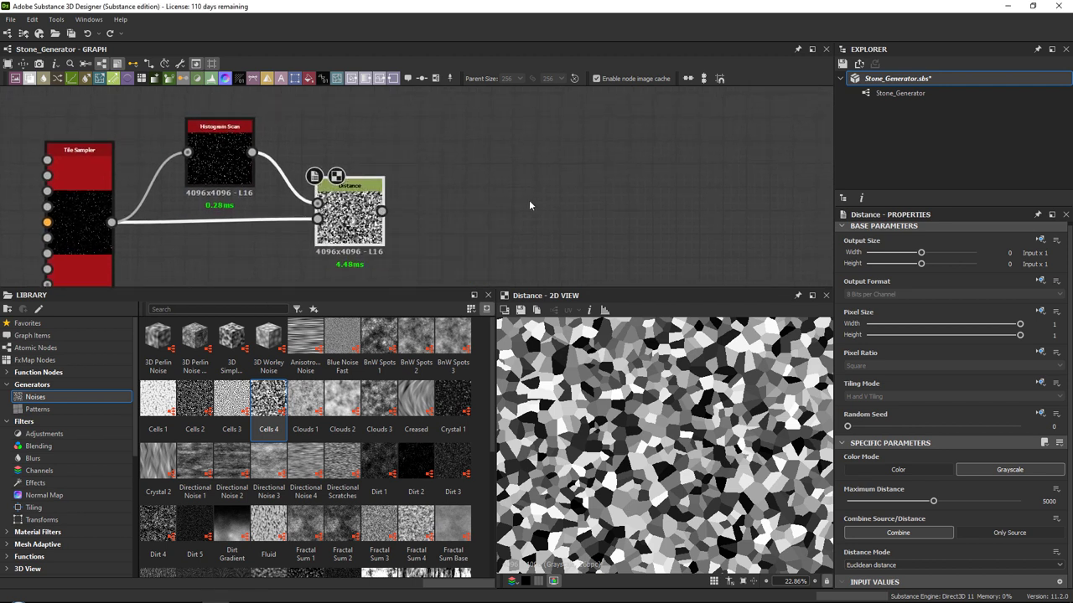
key(space)
text(blend)
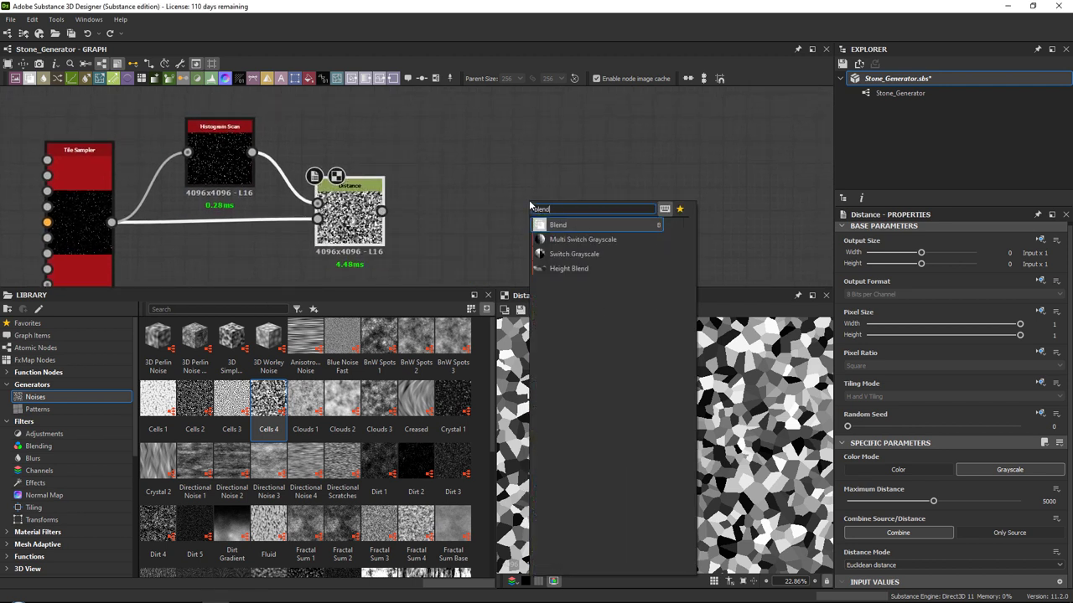
key(Return)
drag(448, 209, 701, 208)
click(570, 201)
key(Delete)
middle_drag(547, 157, 533, 219)
scroll(368, 282, down, 2)
Add a Histogram Select node between Distance and Blend, and feed it from the Distance output.
double_click(331, 219)
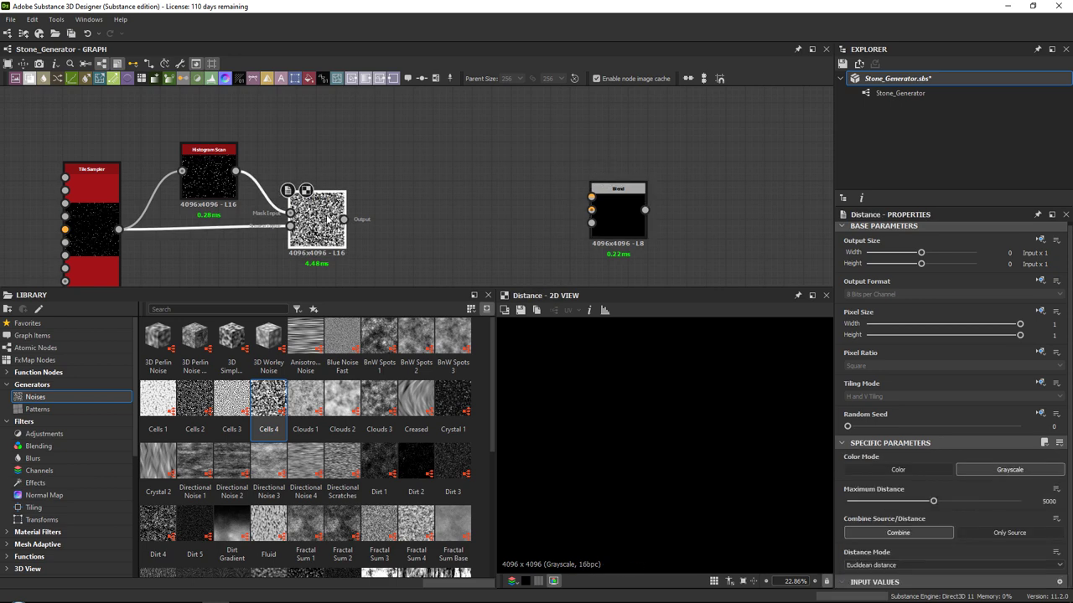
key(space)
text(his)
key(Down)
key(Down)
key(Down)
key(Return)
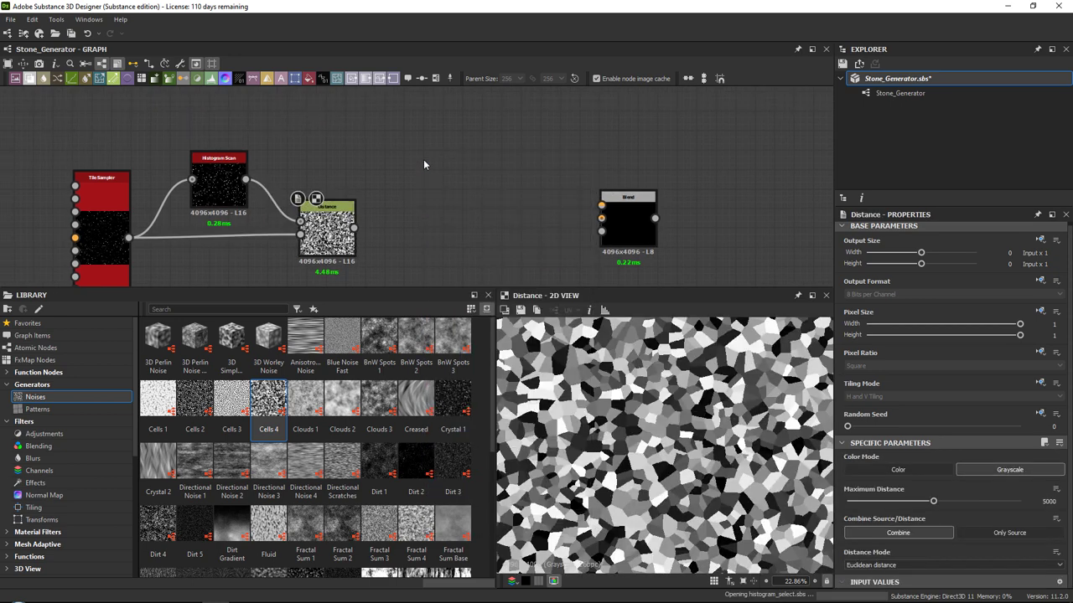
drag(420, 167, 466, 155)
drag(340, 241, 426, 147)
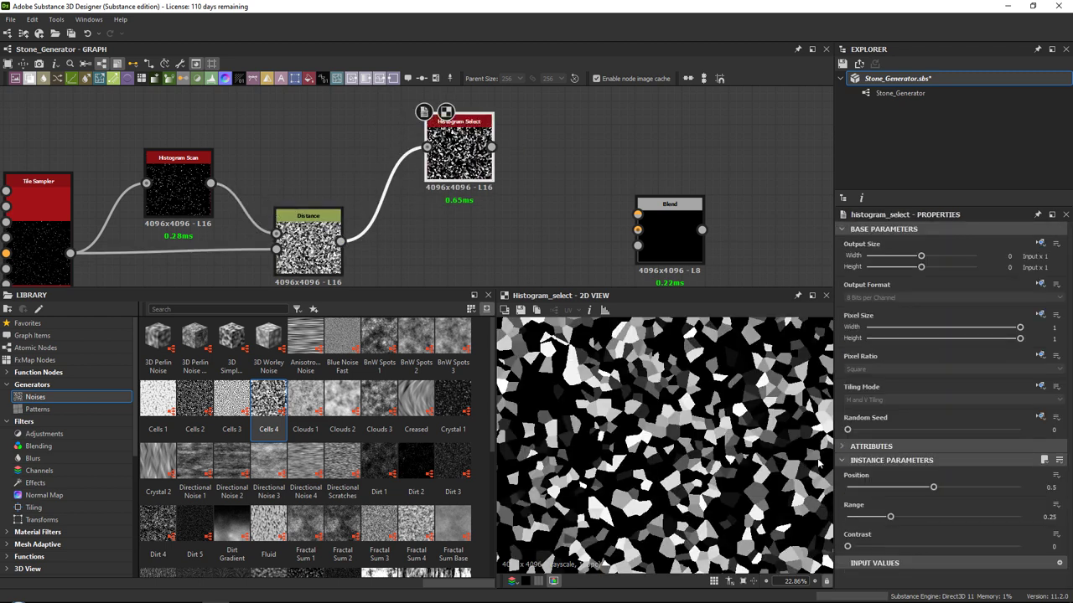
Set the Histogram Select's Contrast to 1, Position to 0.9 and Range to 0.5.
scroll(660, 433, down, 3)
drag(853, 548, 1020, 548)
scroll(598, 393, up, 2)
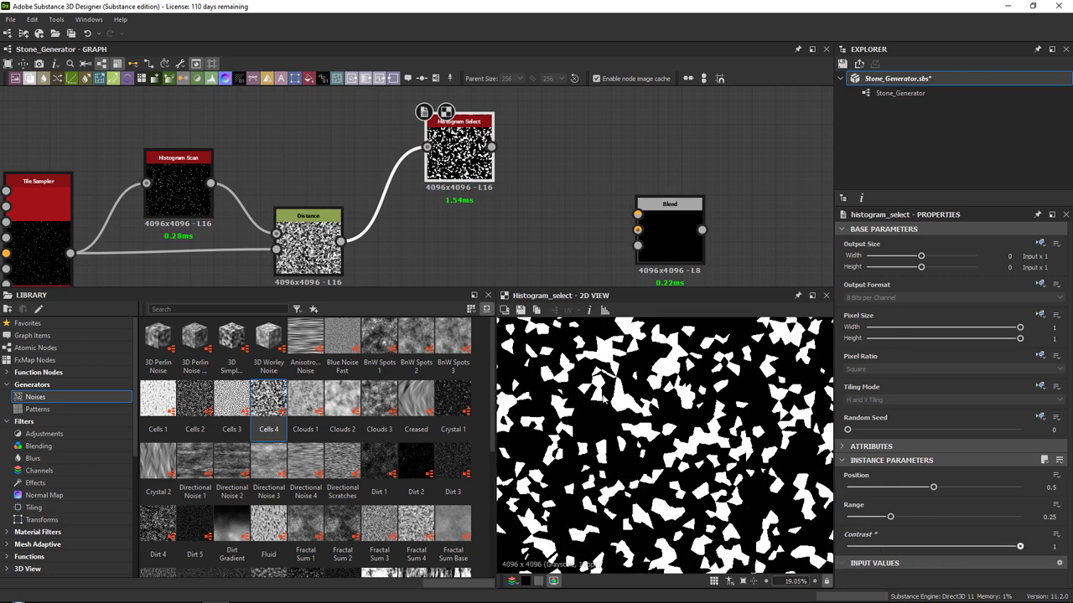
mouse_move(890, 516)
mouse_down()
mouse_move(954, 516)
mouse_move(878, 516)
mouse_up()
drag(933, 487, 966, 487)
drag(878, 516, 1002, 498)
drag(911, 518, 934, 520)
Connect the Histogram Select's output to the Blend node's Foreground input.
middle_drag(582, 201, 574, 204)
middle_drag(644, 220, 648, 220)
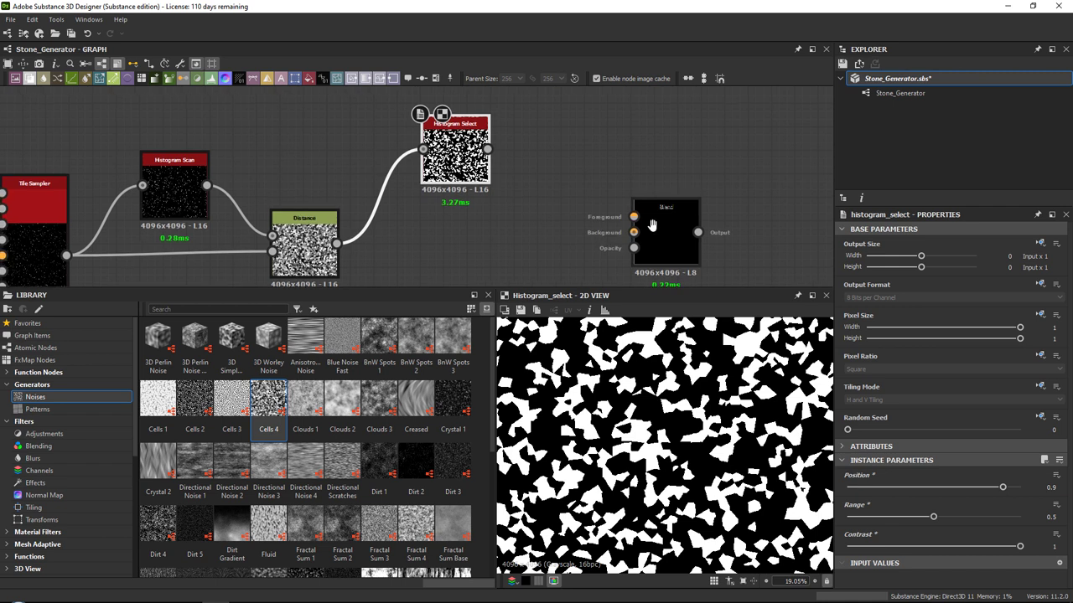
drag(487, 149, 639, 227)
scroll(632, 211, down, 1)
middle_drag(631, 219, 651, 186)
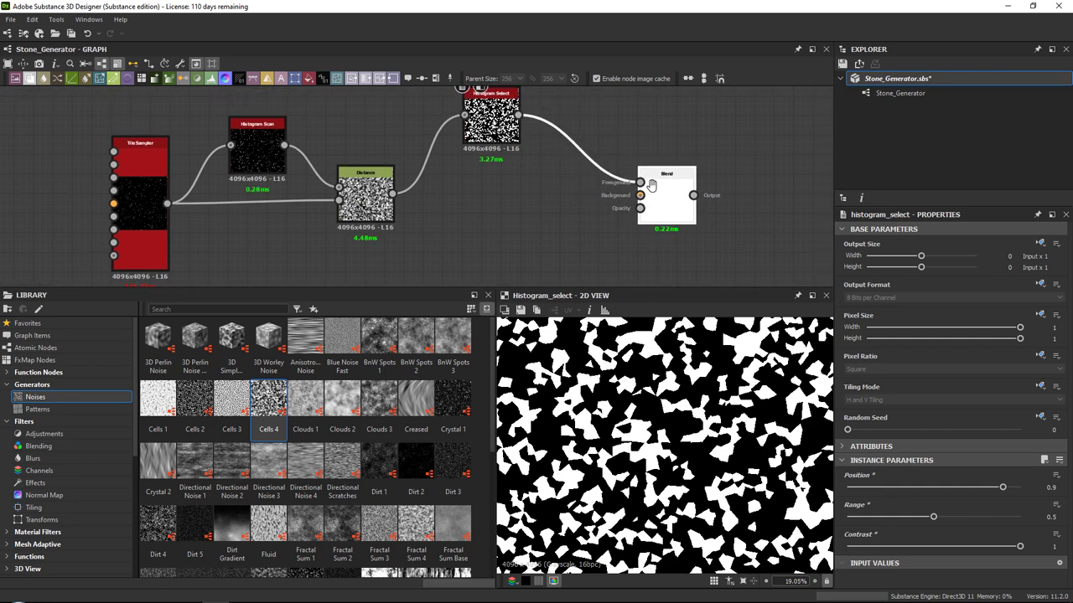
Inspect the Distance output and bring the VG_FineEdgeDetect node into the graph below the Histogram Select.
click(365, 199)
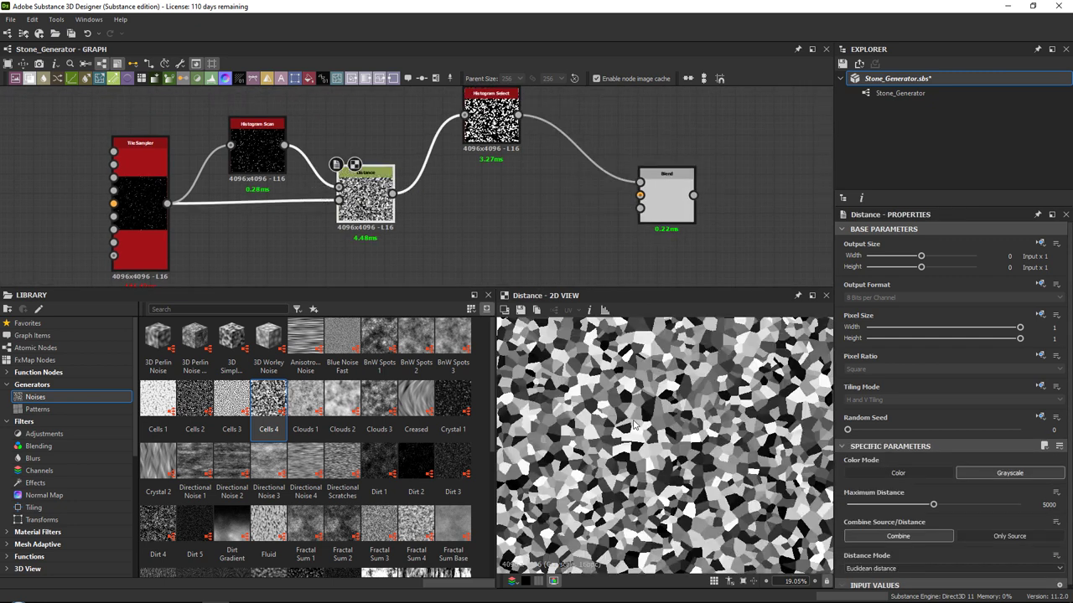
scroll(650, 405, up, 3)
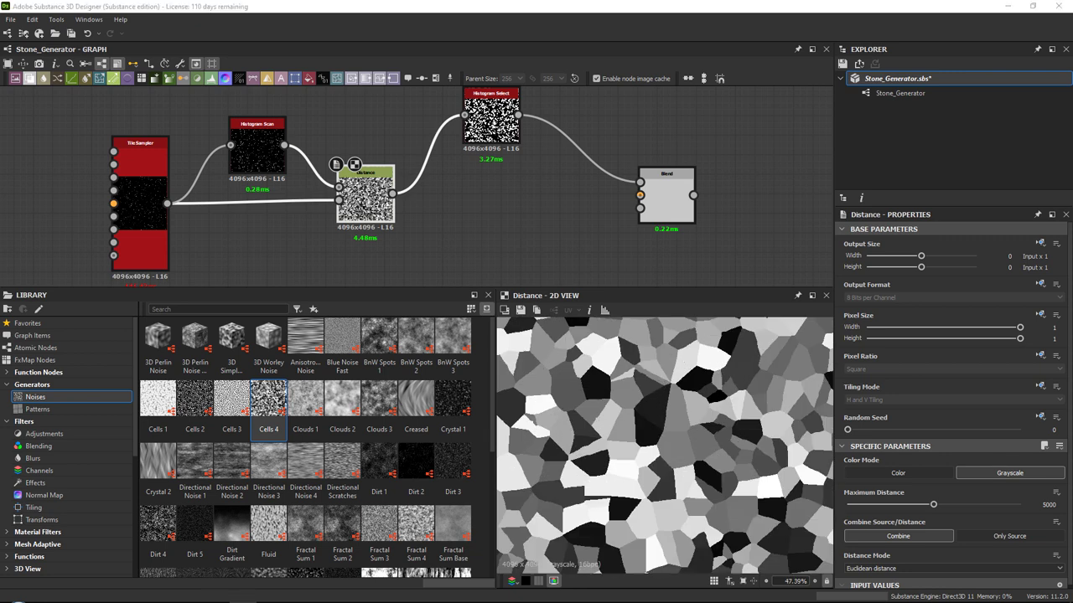
middle_drag(536, 247, 514, 182)
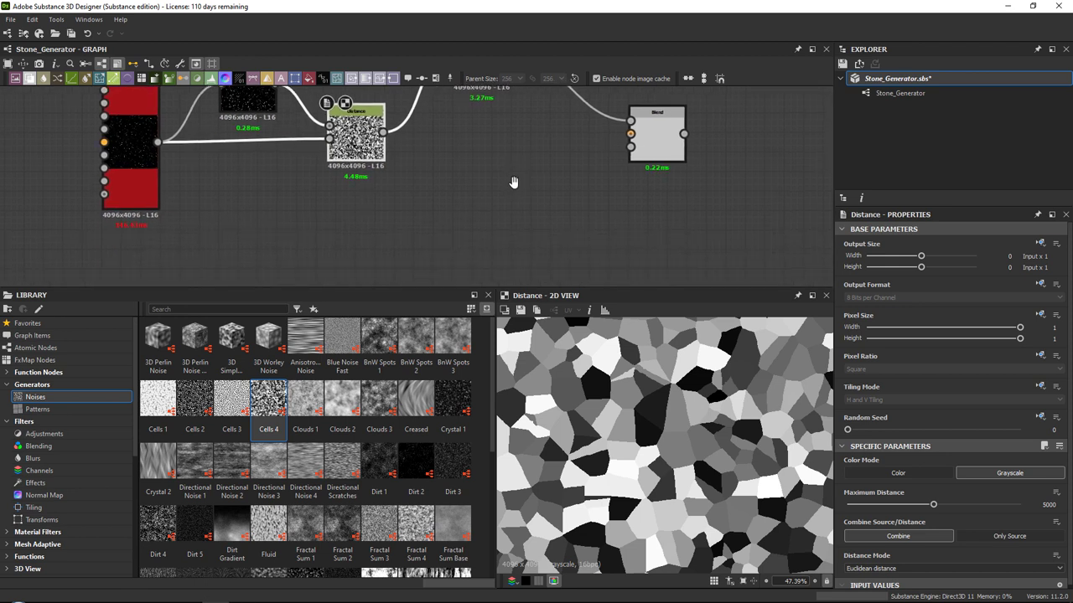
drag(670, 602, 479, 188)
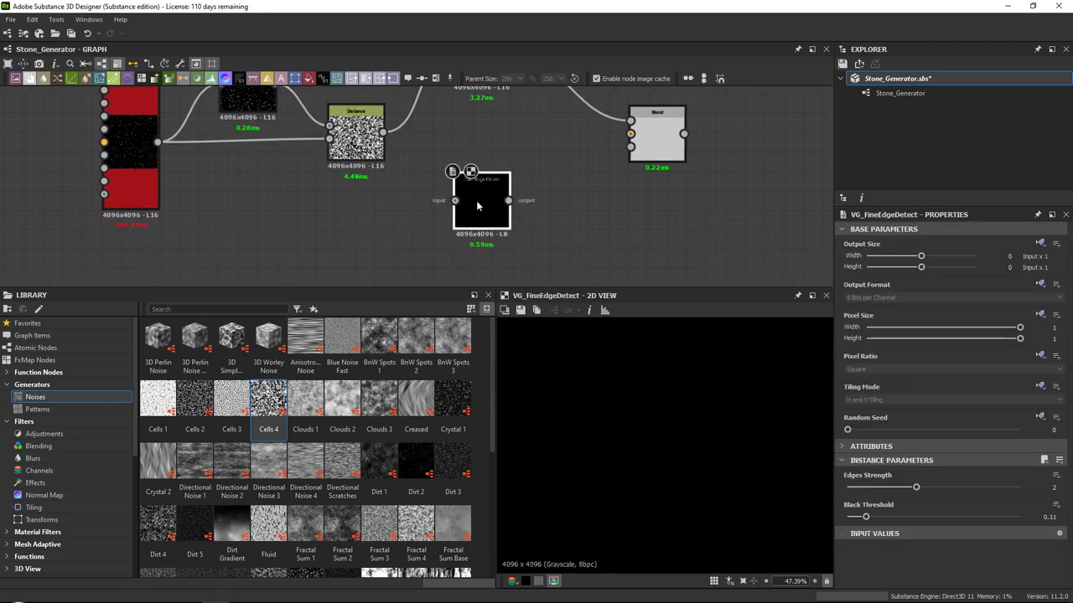
middle_drag(476, 201, 462, 216)
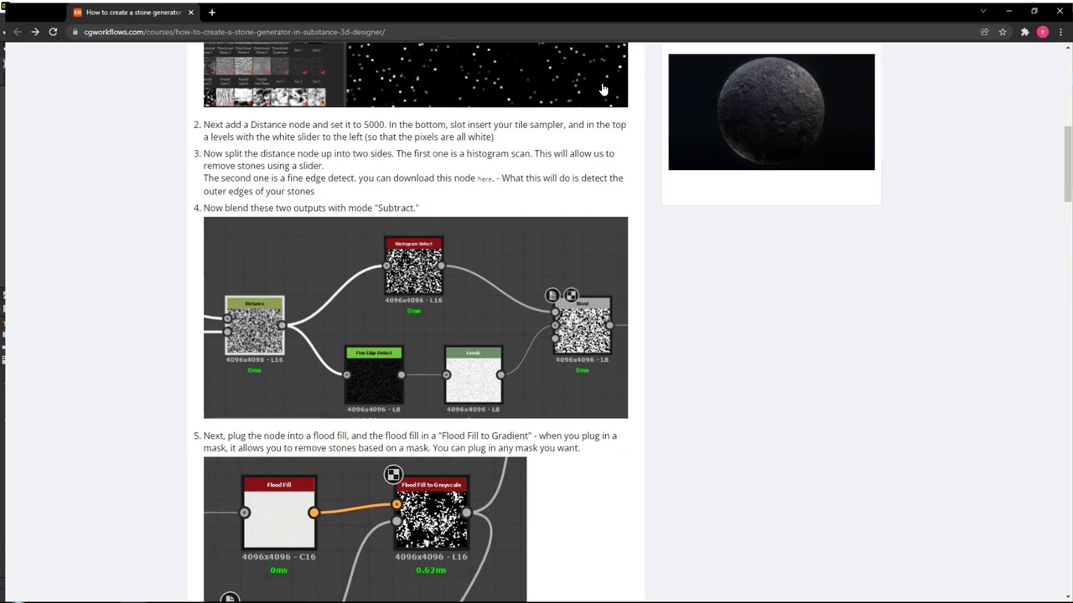
Review the stone generator workflow page on cgworkflows.com in the browser, including the Fine Edge Detect download and Subtract blend instructions.
scroll(441, 219, up, 7)
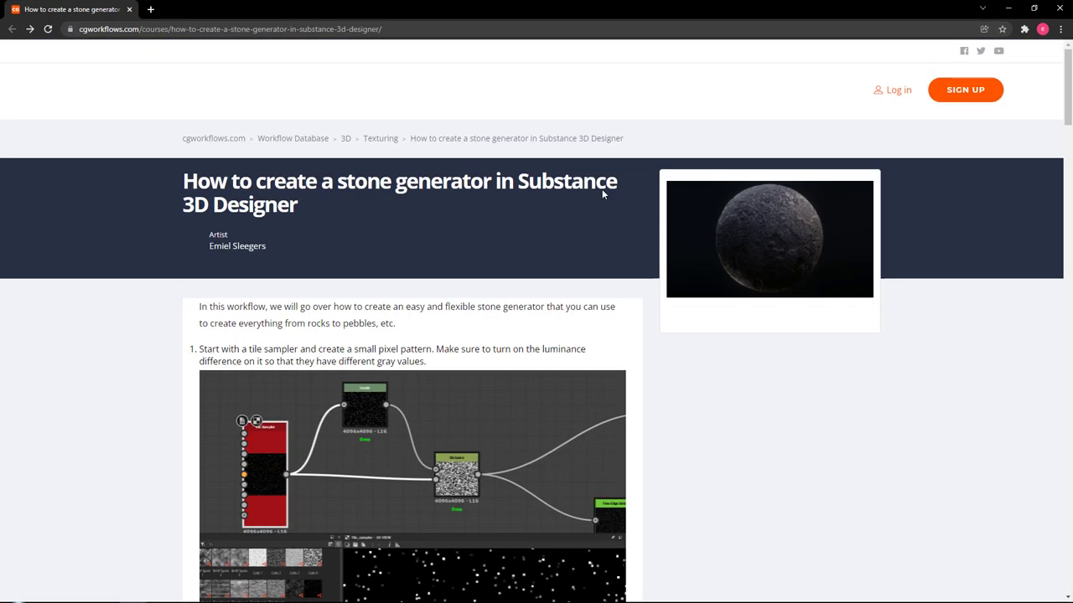
scroll(277, 180, down, 3)
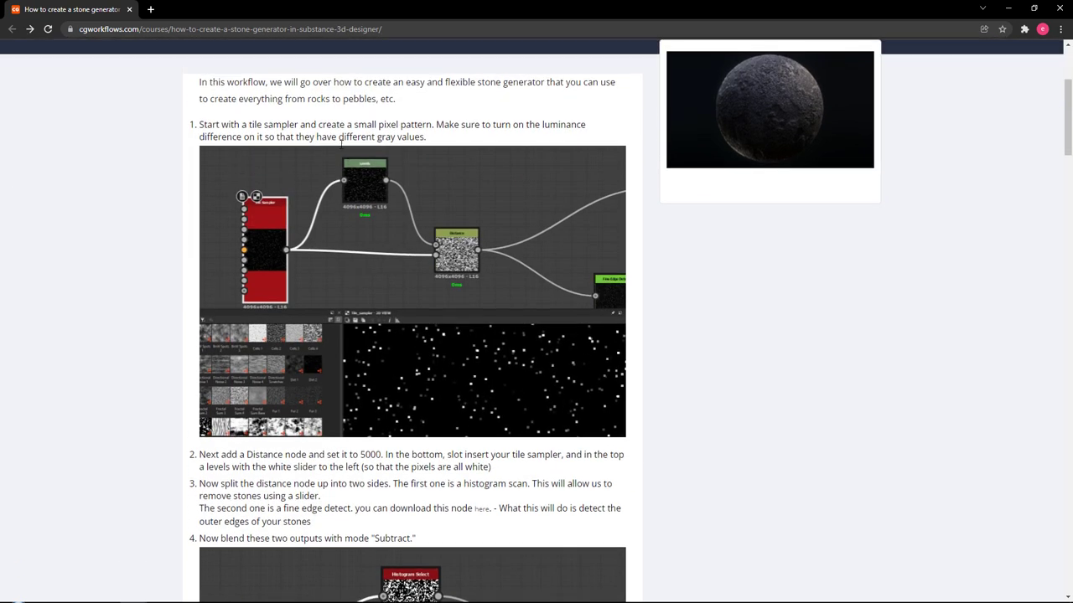
scroll(252, 159, up, 3)
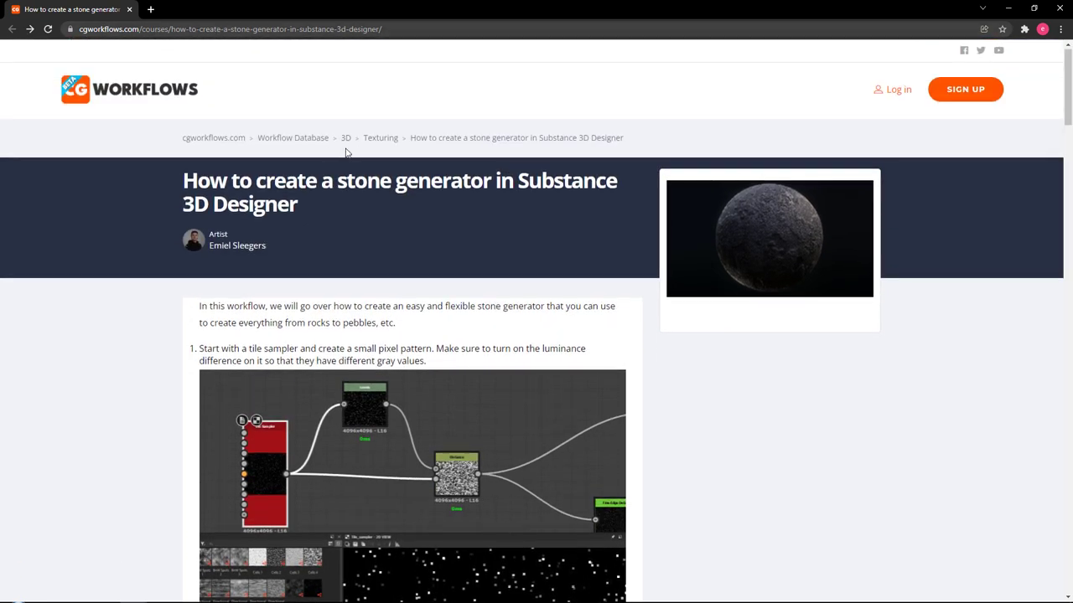
scroll(369, 178, down, 9)
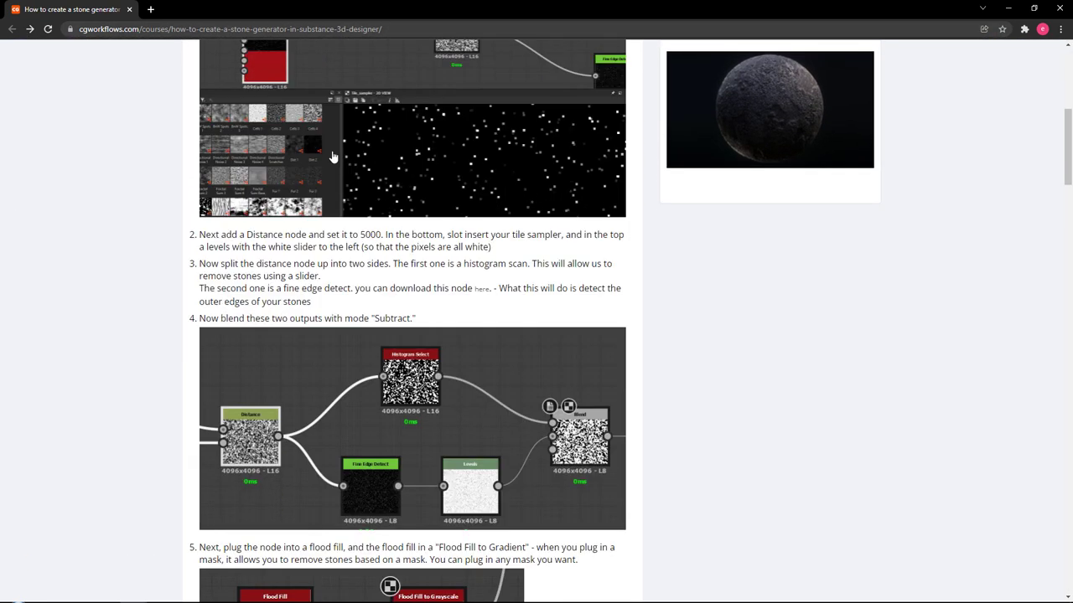
scroll(415, 195, up, 3)
scroll(416, 195, up, 2)
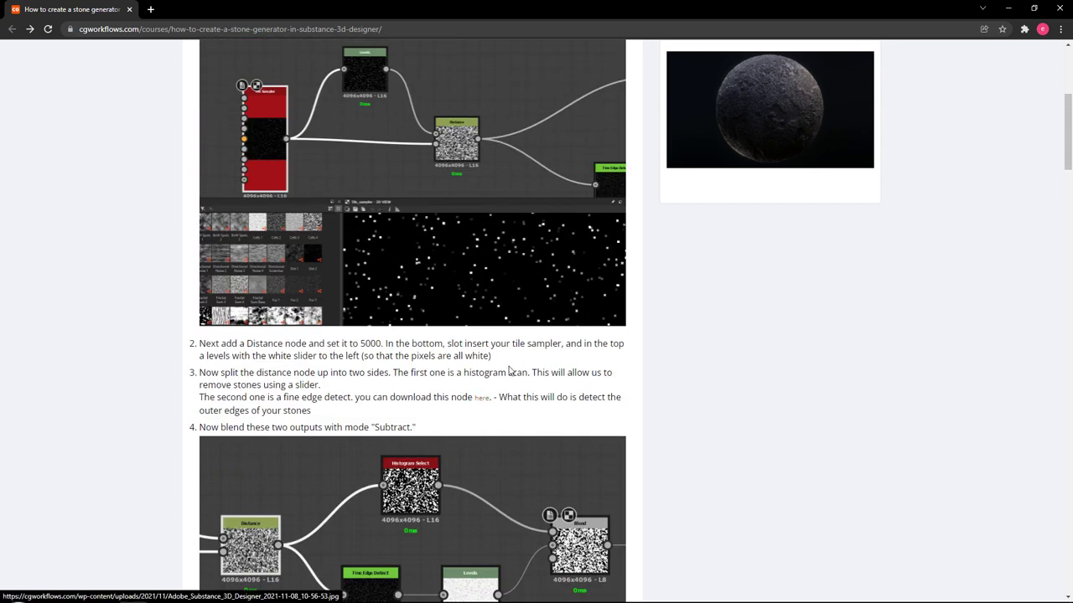
scroll(505, 371, down, 6)
scroll(549, 313, down, 2)
scroll(535, 256, down, 7)
scroll(527, 263, up, 16)
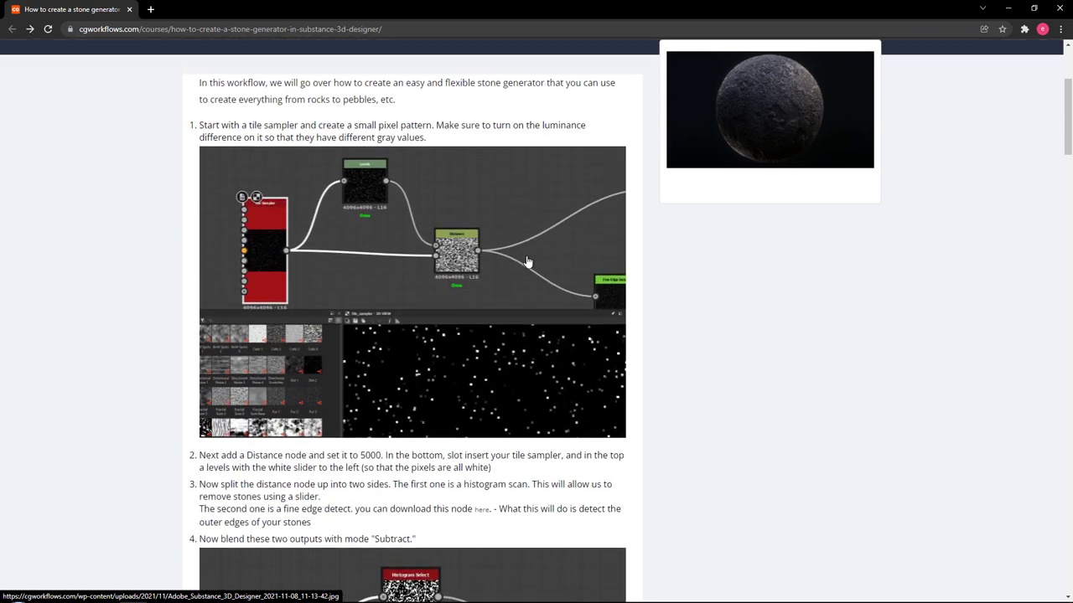
Return to Substance Designer and invert the Levels output after Fine Edge Detect by swapping its output black and white points.
drag(94, 10, 1072, 219)
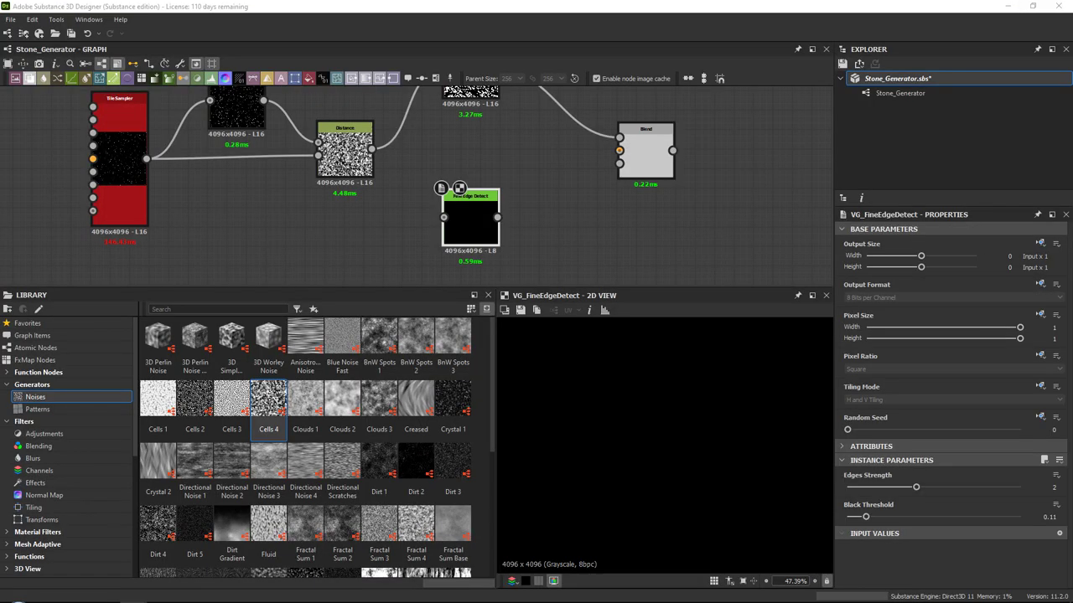
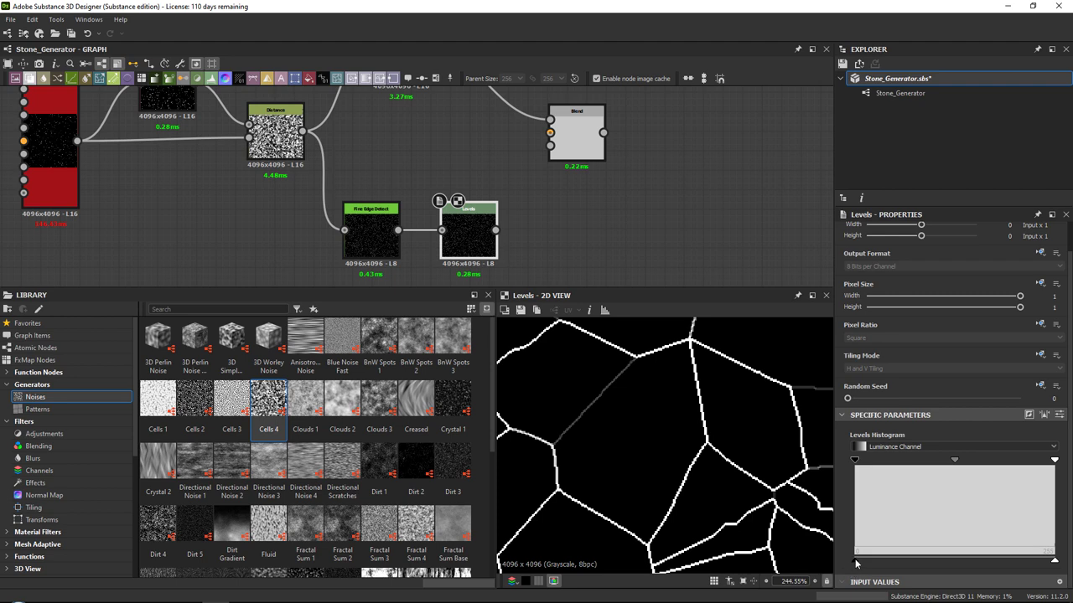
mouse_move(856, 563)
mouse_down()
mouse_move(1046, 560)
mouse_move(856, 562)
mouse_up()
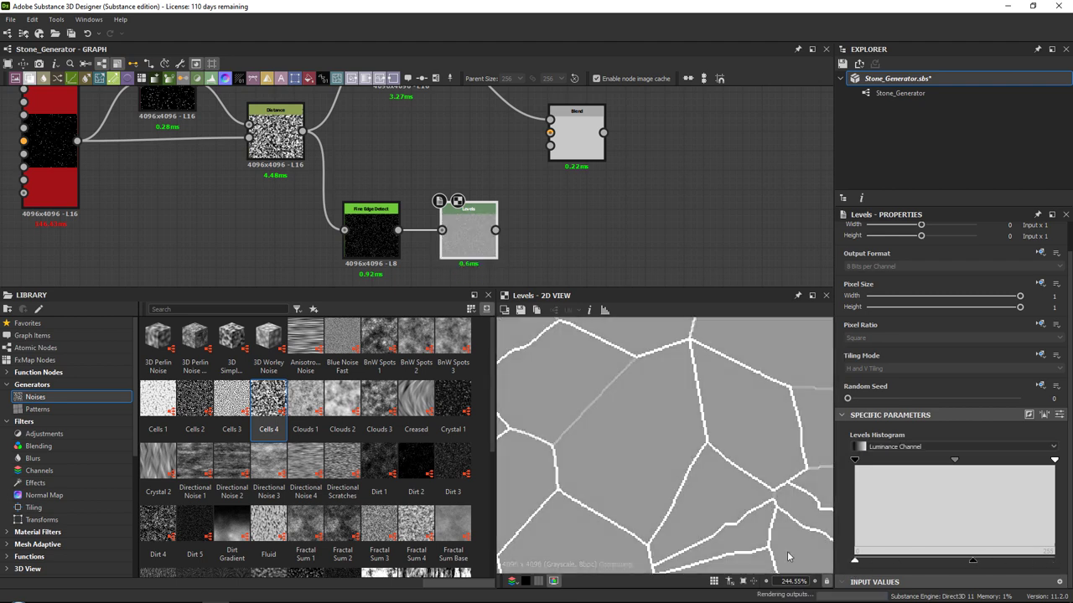
drag(975, 563, 1054, 561)
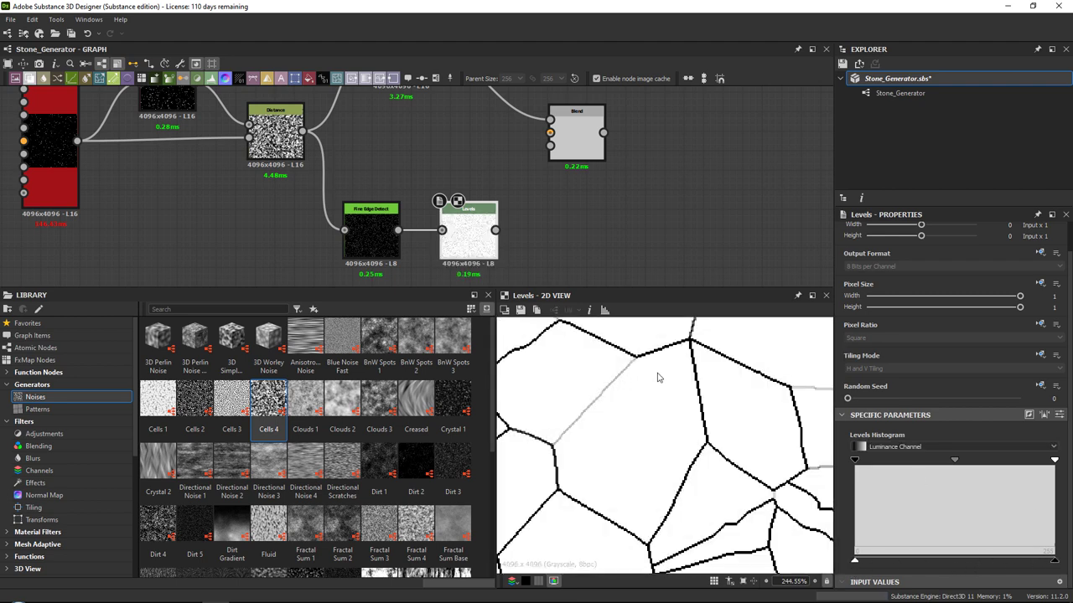
Lower the Levels input white point all the way to the black end so the faint edge lines turn fully black.
drag(853, 460, 802, 469)
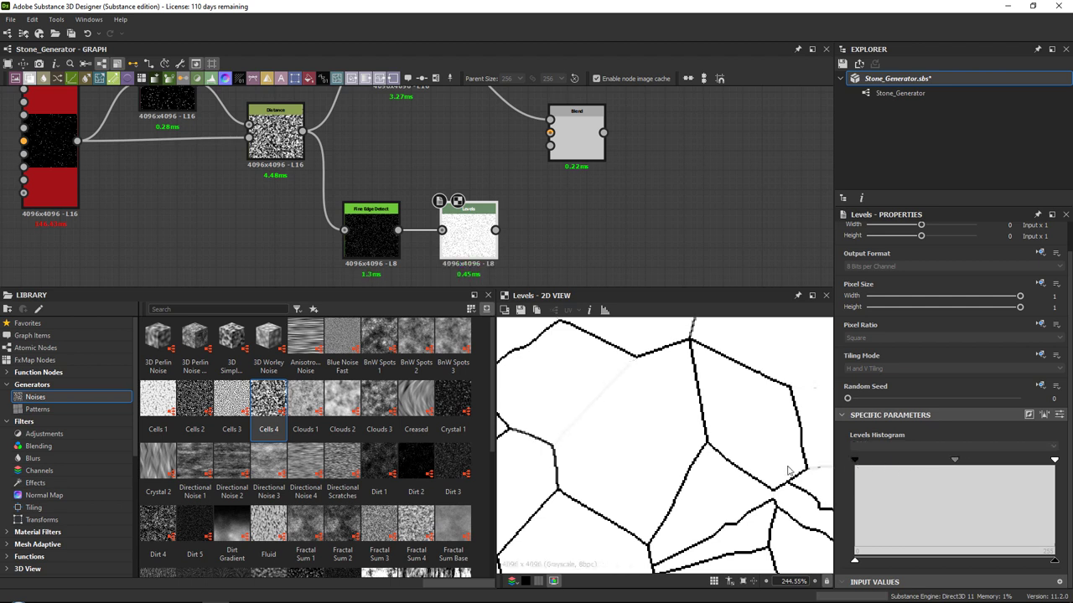
drag(1055, 462, 859, 460)
scroll(663, 375, down, 8)
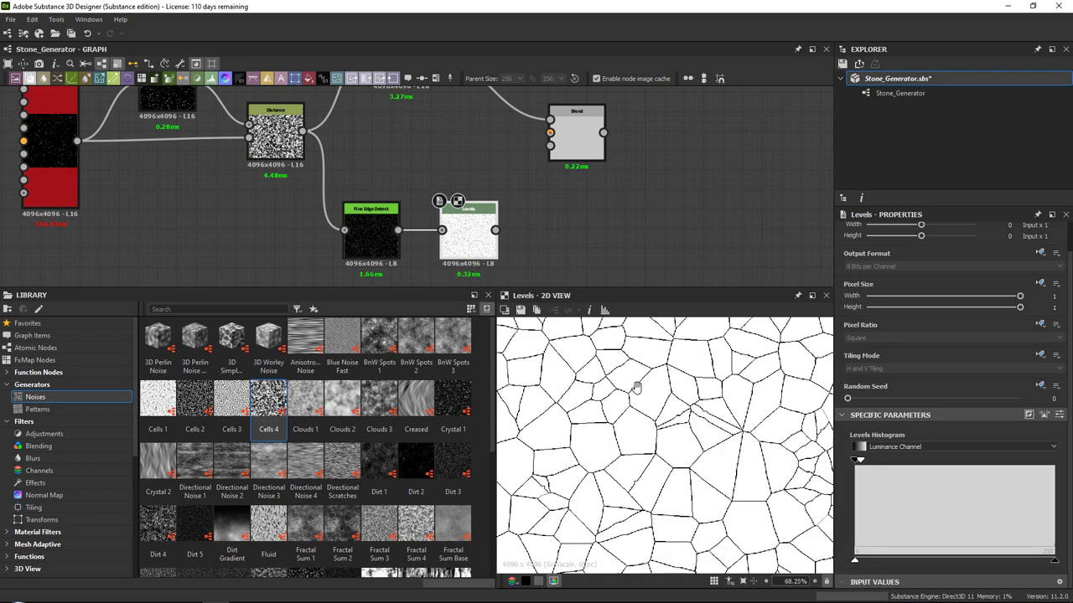
scroll(722, 391, up, 2)
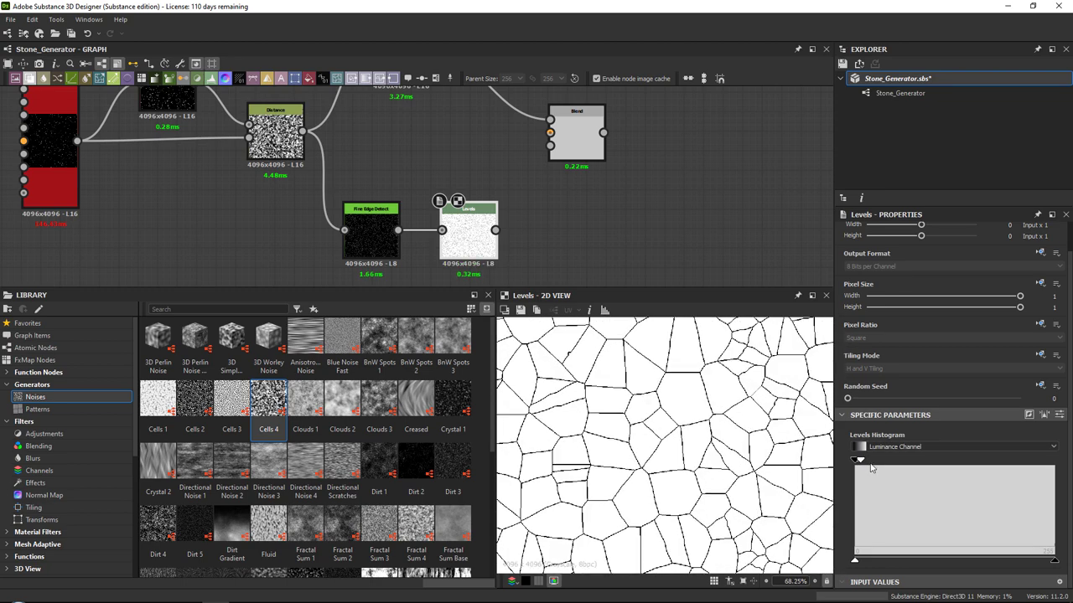
drag(861, 464, 855, 461)
middle_drag(561, 378, 584, 402)
scroll(584, 402, down, 3)
scroll(677, 424, up, 6)
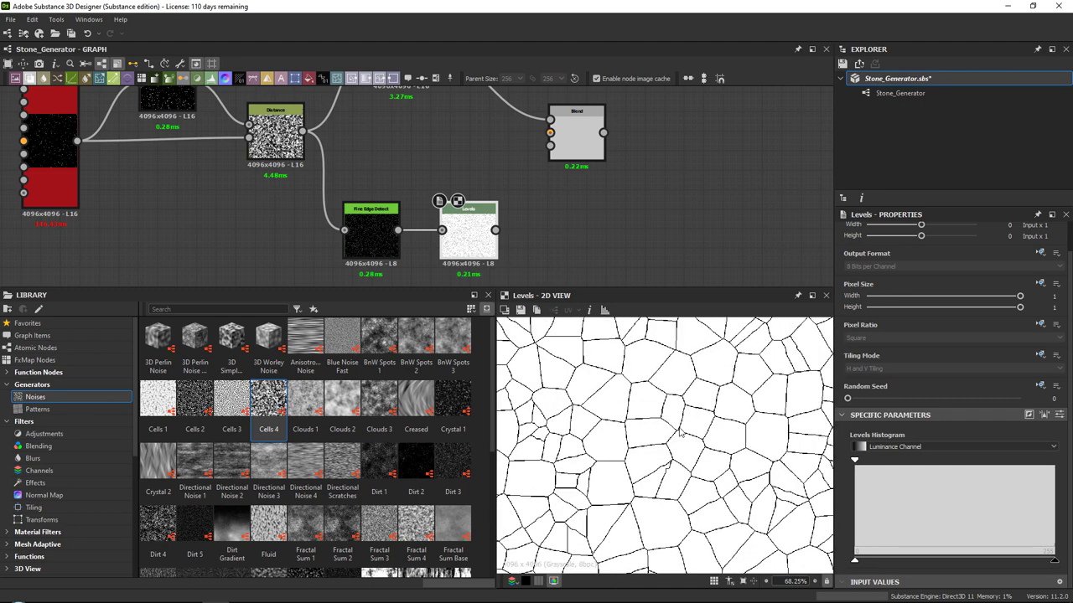
Connect the Levels output to the Blend node's Background input and set the Blending Mode to Subtract.
middle_drag(523, 143, 520, 177)
drag(493, 264, 552, 166)
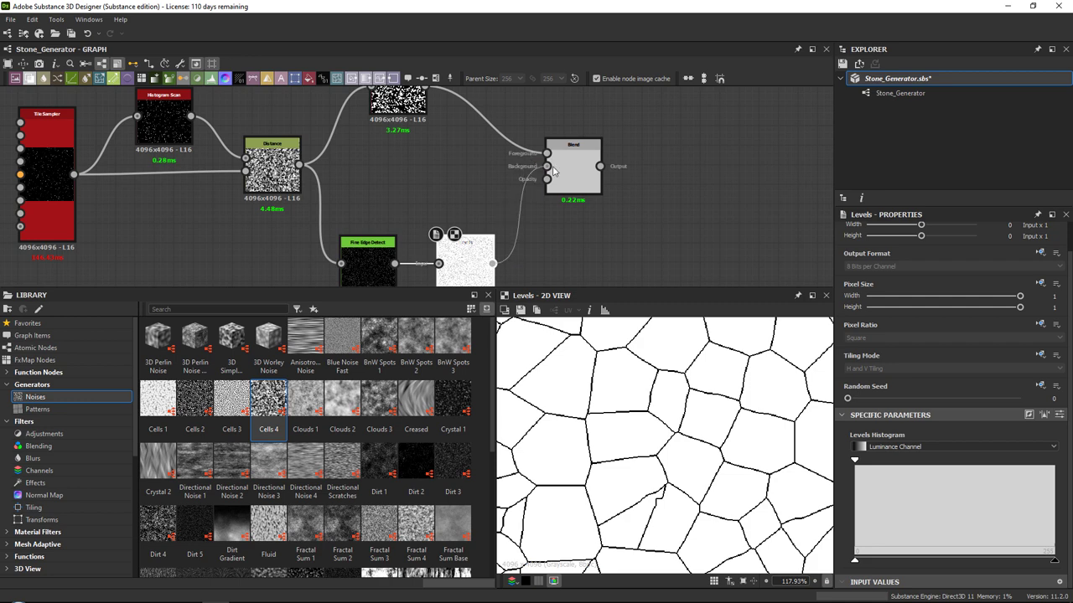
double_click(573, 172)
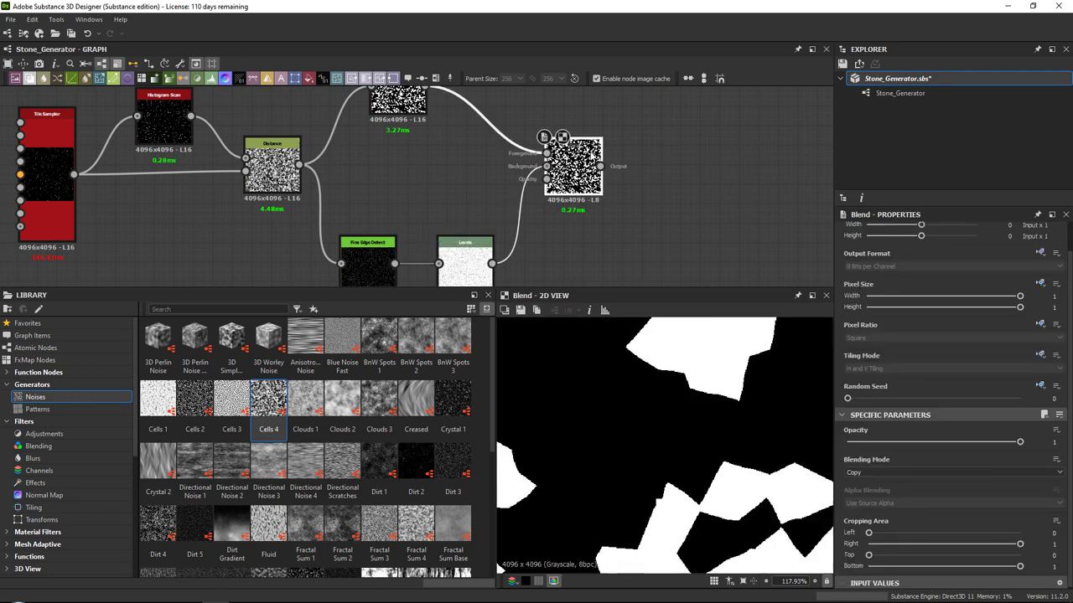
middle_drag(573, 172, 585, 216)
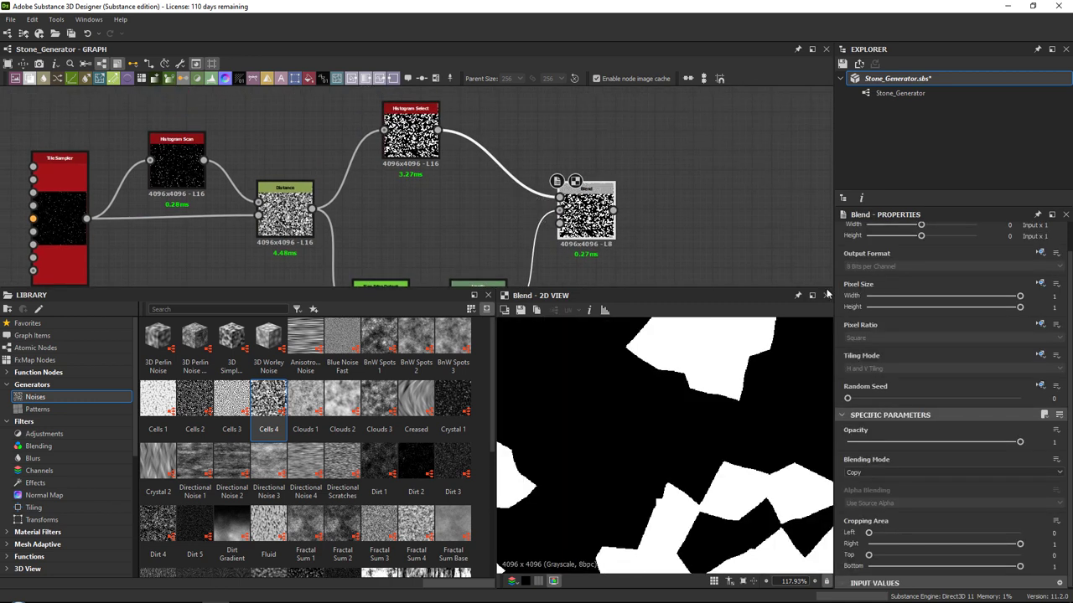
click(868, 472)
click(858, 496)
scroll(645, 415, down, 7)
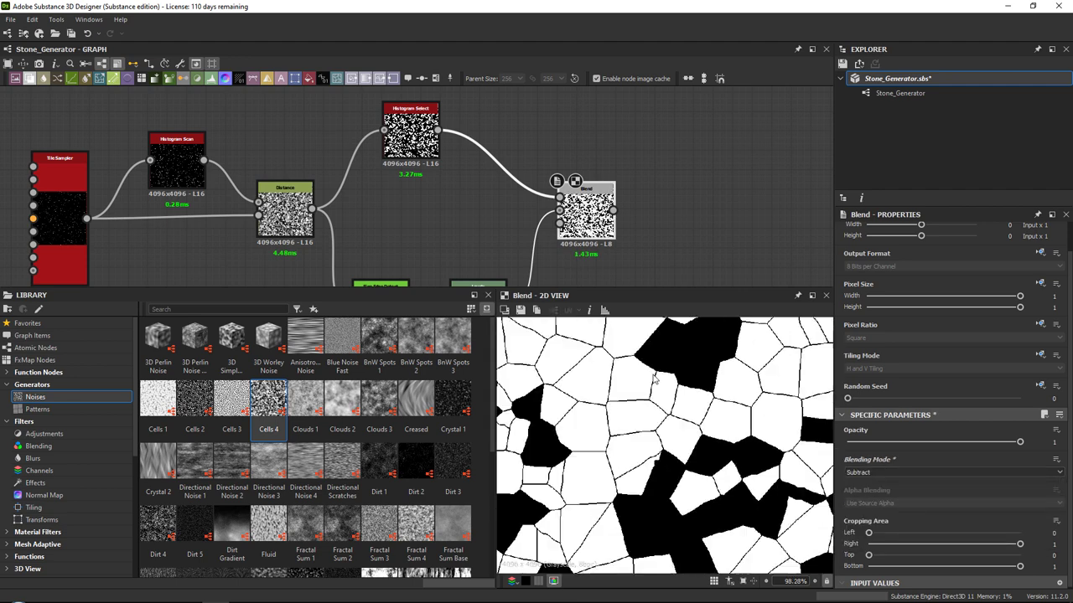
scroll(668, 427, up, 2)
scroll(647, 385, up, 3)
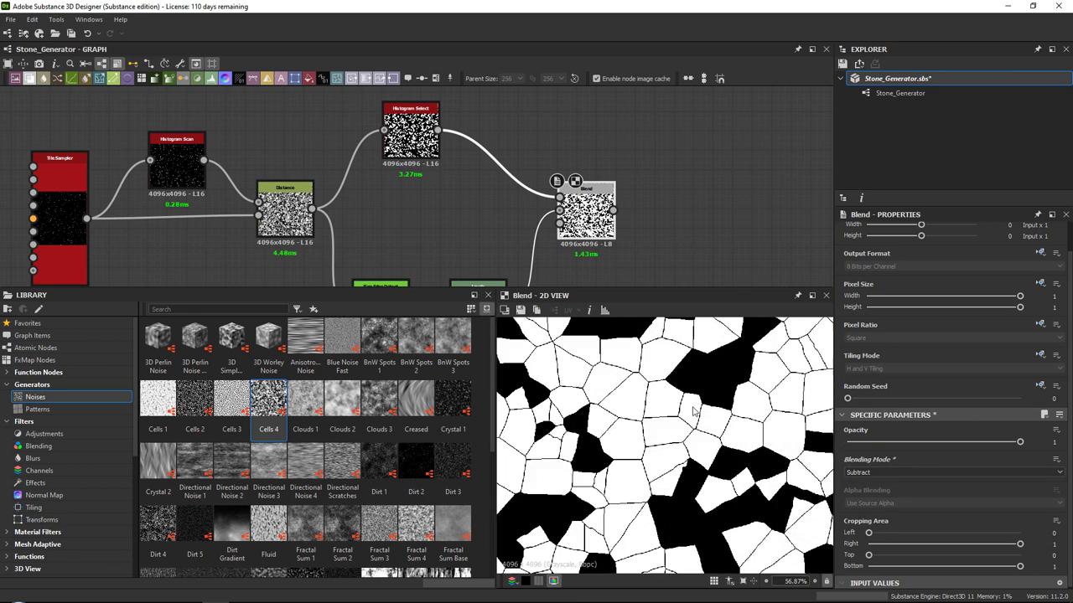
Try the Histogram Select's Range at 0.9, then settle it at 0.53.
click(411, 132)
drag(933, 517, 1003, 517)
scroll(697, 414, down, 7)
scroll(697, 427, up, 2)
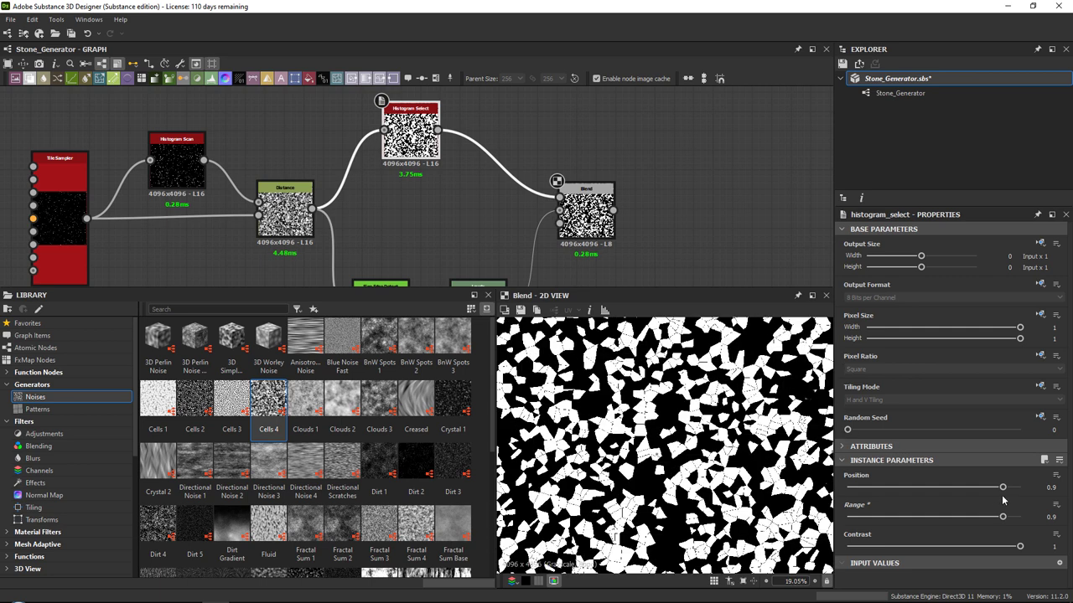
drag(1001, 517, 940, 516)
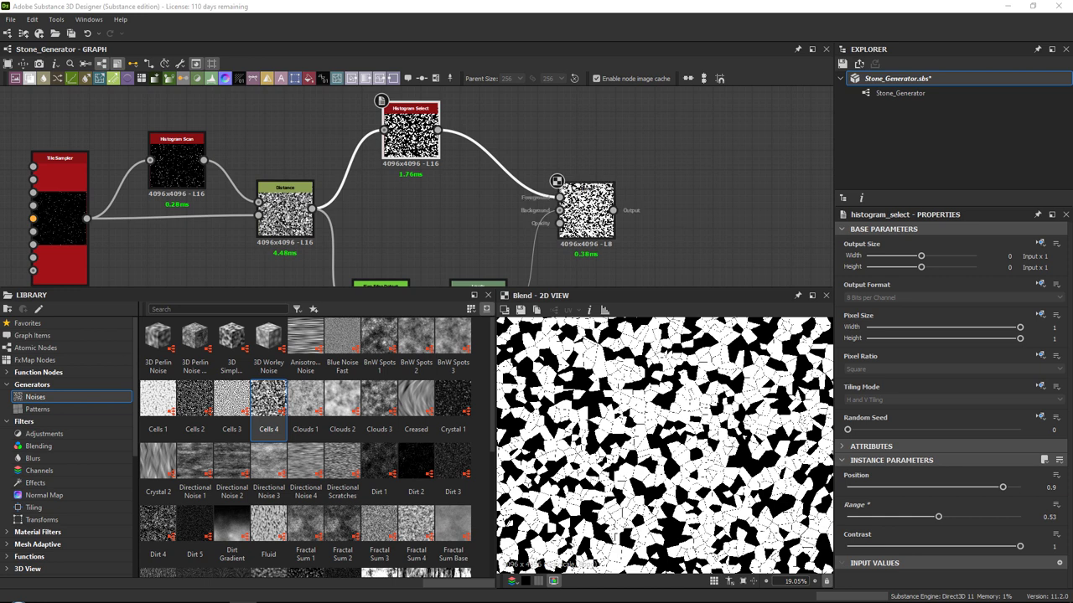
Add a Flood Fill node fed by the Blend output and place it to the right of the Blend.
middle_drag(553, 191, 423, 170)
click(444, 180)
middle_drag(756, 223, 712, 244)
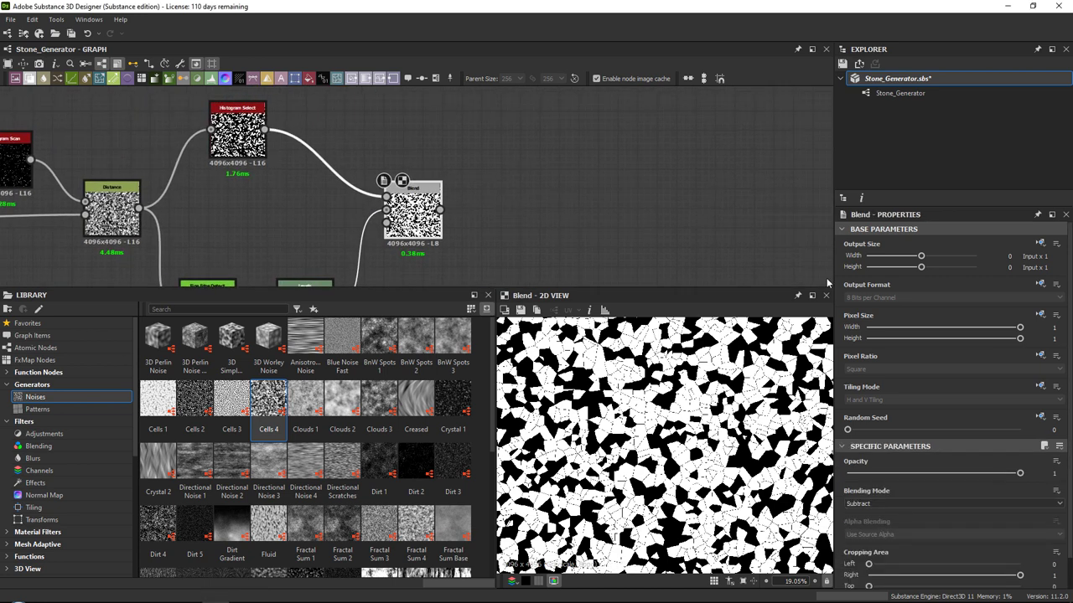
middle_drag(498, 218, 485, 205)
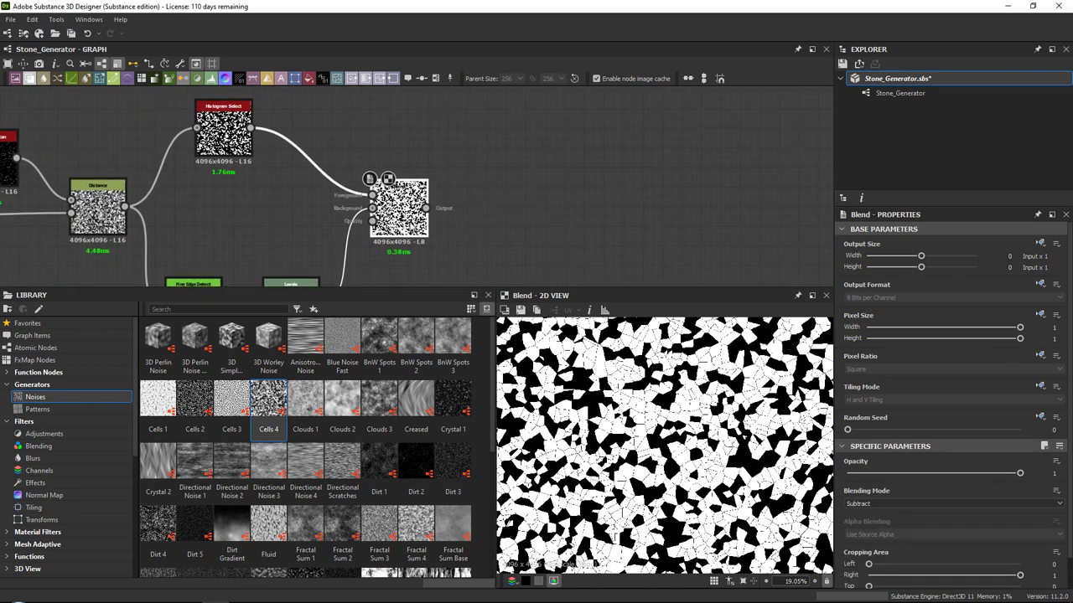
scroll(712, 406, up, 5)
scroll(712, 407, up, 1)
middle_drag(591, 201, 563, 220)
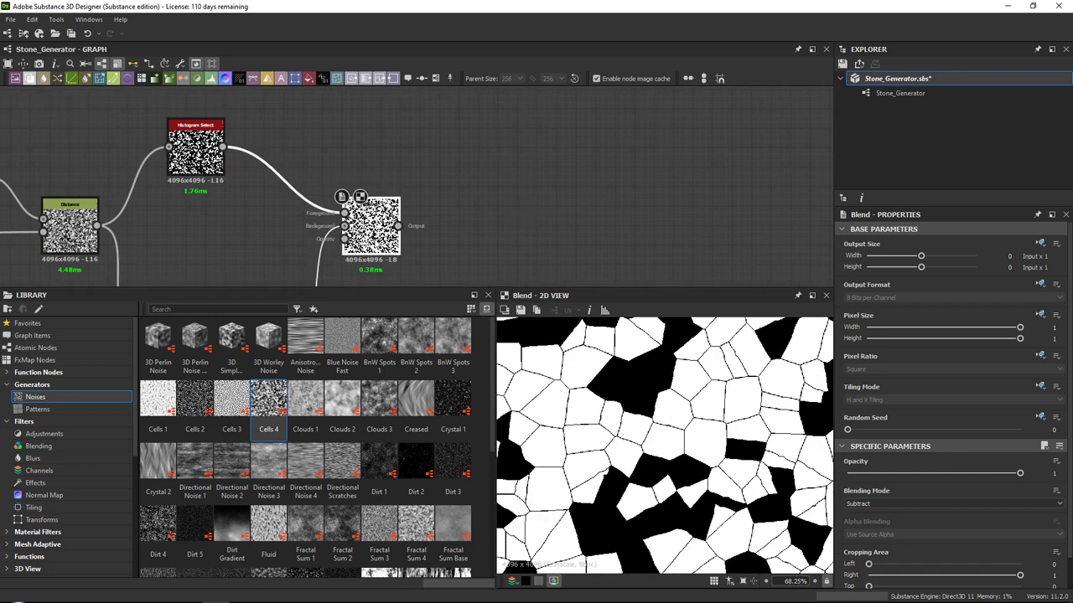
key(space)
text(fl)
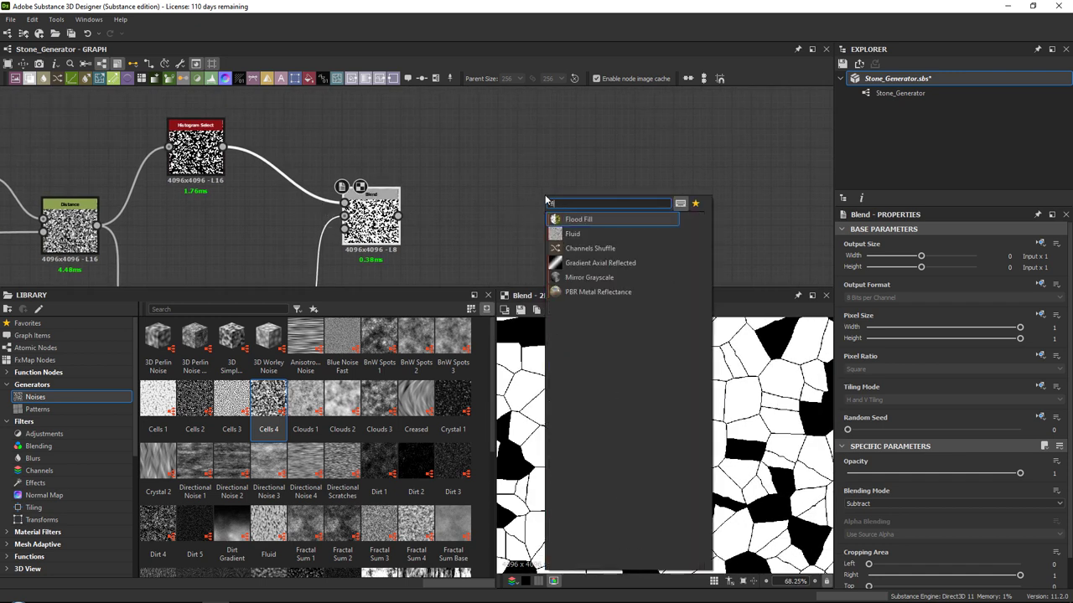
key(Return)
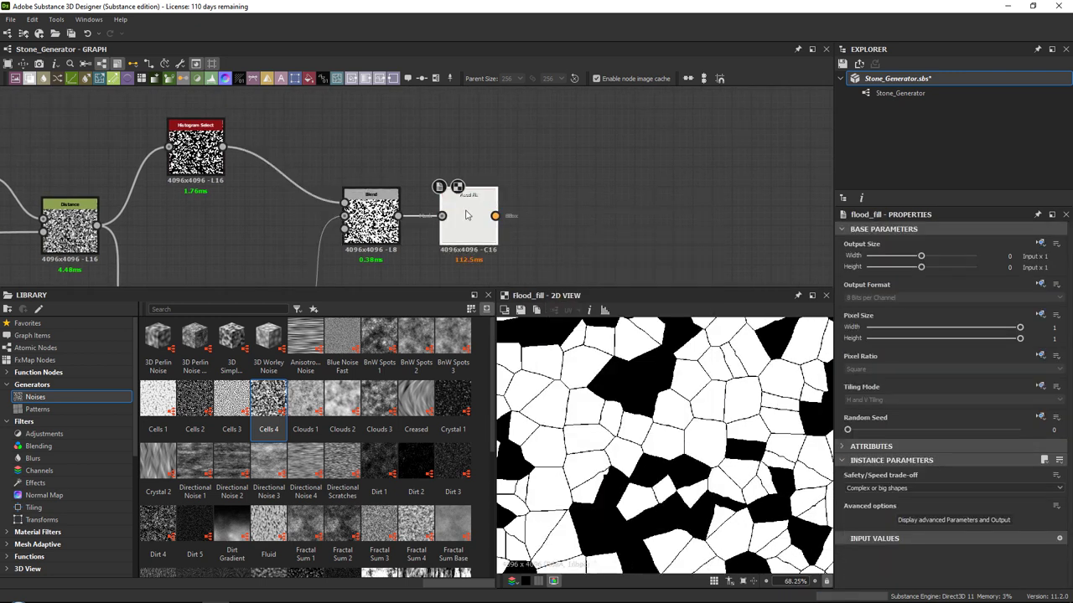
drag(461, 223, 481, 223)
double_click(362, 214)
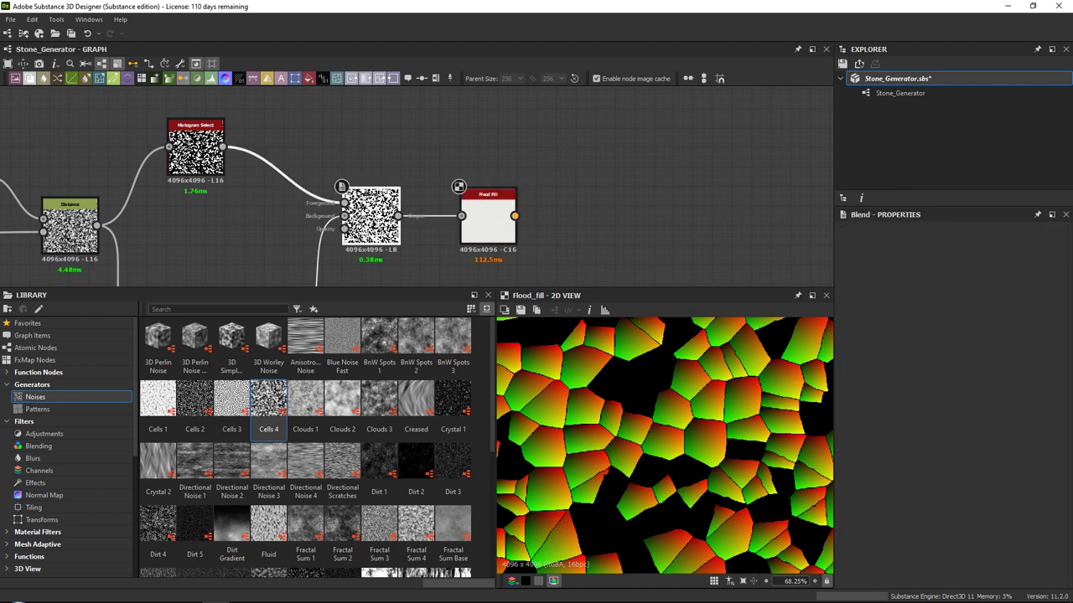
Add a Flood Fill to Grayscale node connected to the Flood Fill output and place it to its right.
click(469, 208)
scroll(561, 204, up, 2)
middle_drag(562, 204, 518, 201)
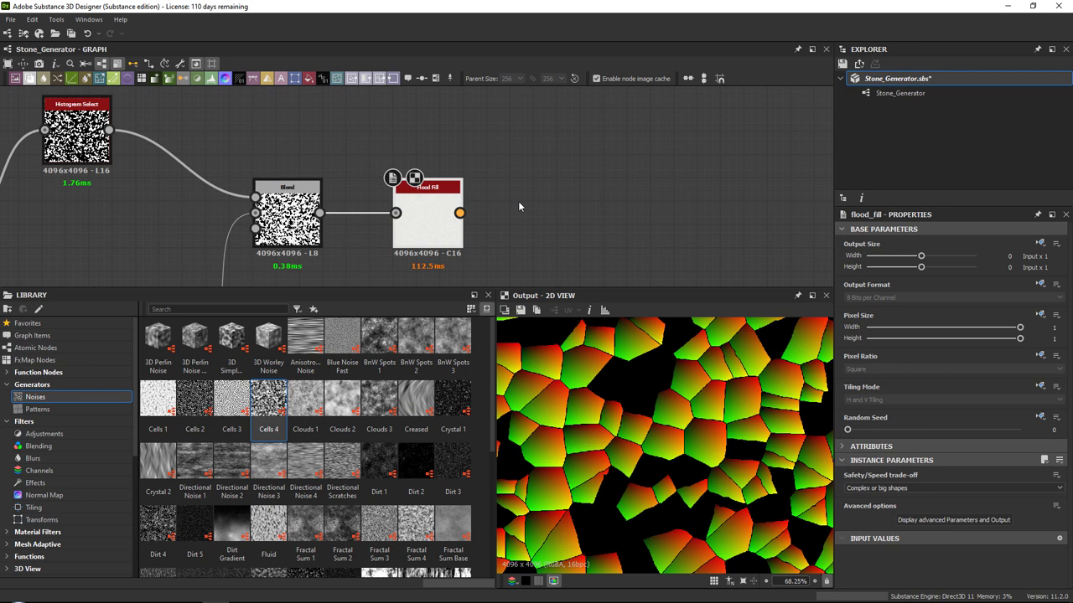
middle_drag(518, 202, 494, 161)
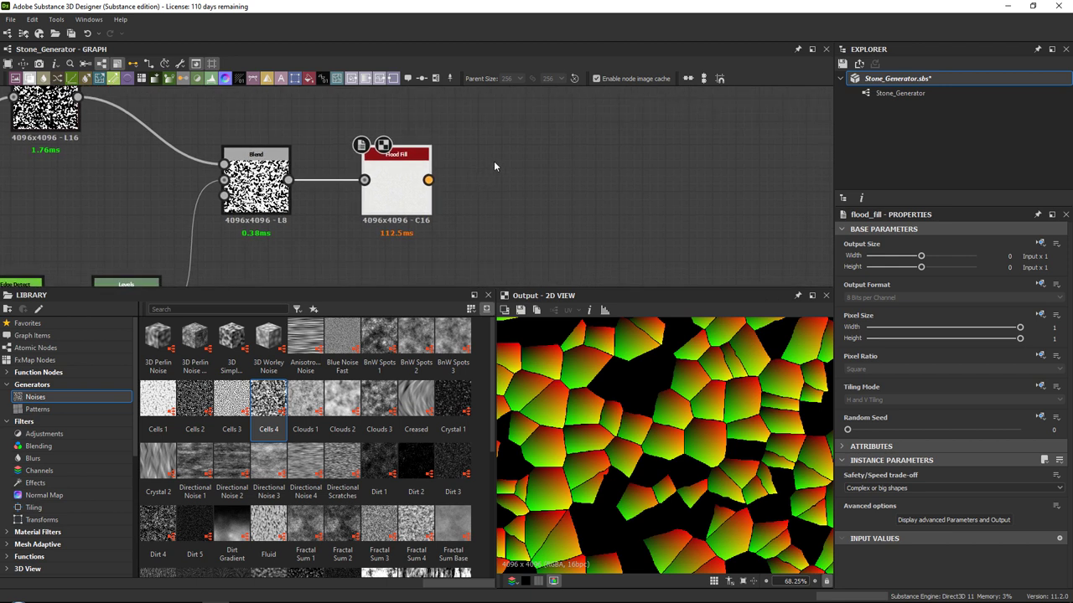
key(space)
text(flo)
key(Down)
key(Down)
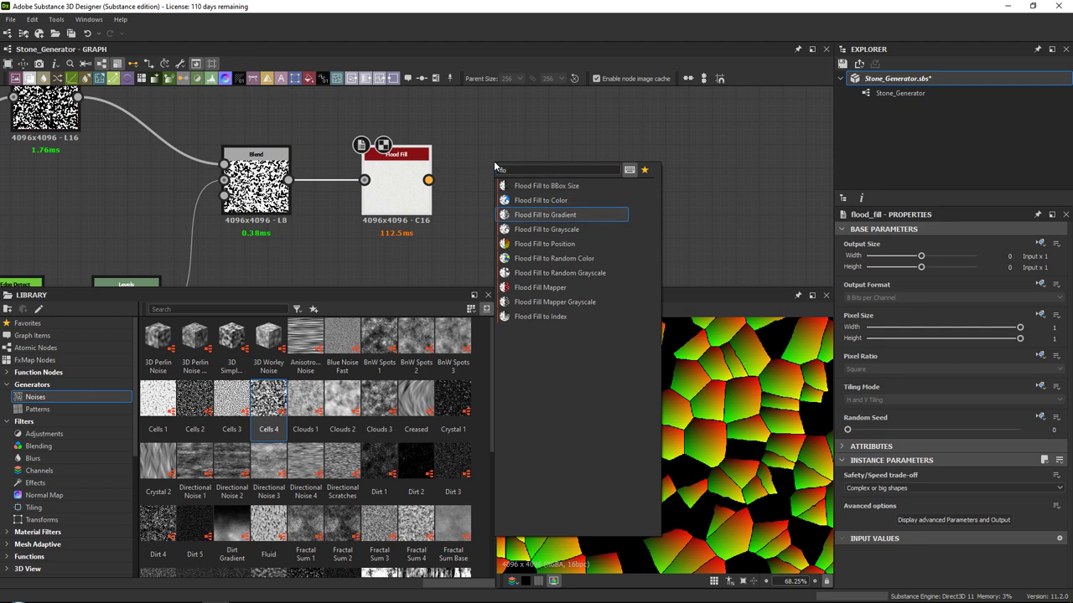
key(Down)
key(Return)
drag(514, 183, 572, 207)
middle_drag(580, 206, 565, 131)
drag(566, 131, 543, 131)
middle_drag(542, 131, 543, 154)
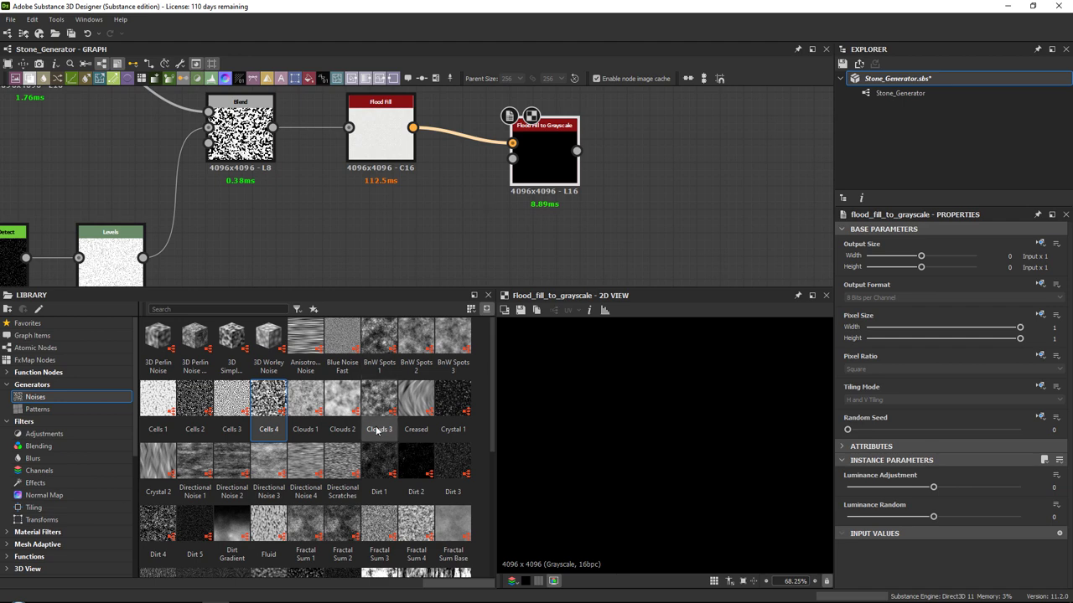
Bring the Grunge Map 001 noise into the graph and place it below the Flood Fill node.
scroll(398, 369, down, 5)
drag(398, 369, 441, 242)
middle_drag(443, 242, 449, 193)
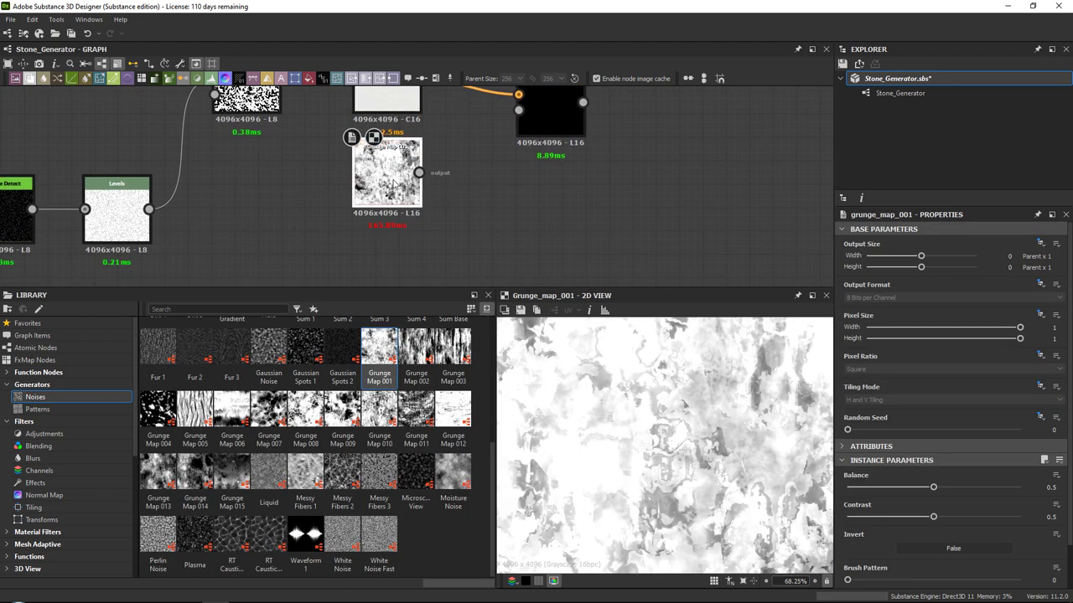
drag(389, 174, 365, 207)
Set Grunge Map 001's Random Seed to 3, Contrast to 1 and Balance to about 0.3.
scroll(590, 453, down, 11)
scroll(611, 411, up, 1)
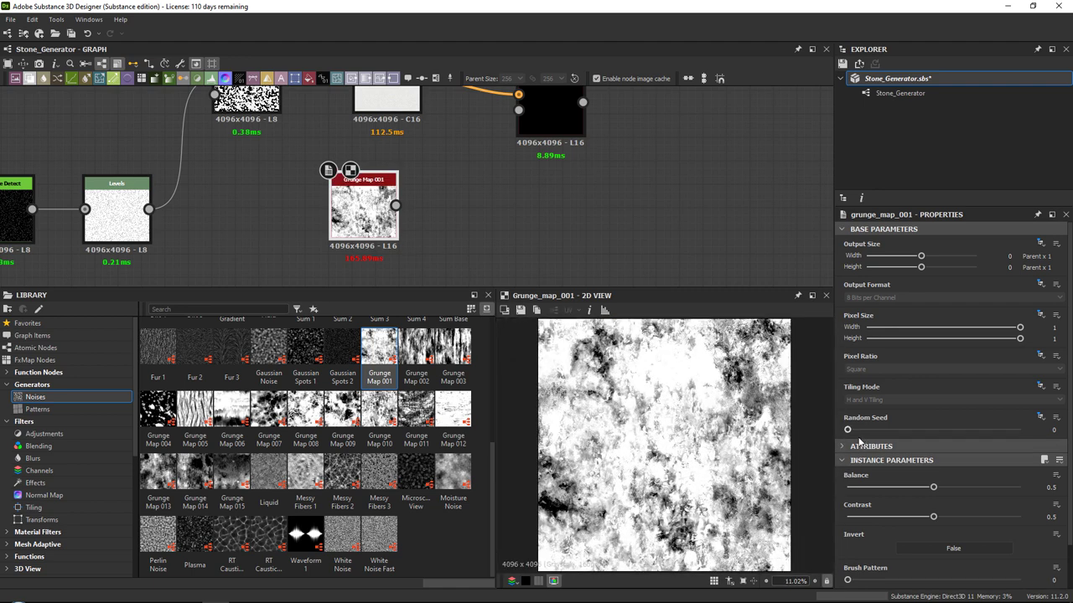
drag(847, 430, 897, 431)
drag(933, 487, 884, 491)
drag(935, 518, 1026, 517)
mouse_move(884, 487)
mouse_down()
mouse_move(915, 488)
mouse_move(902, 487)
mouse_up()
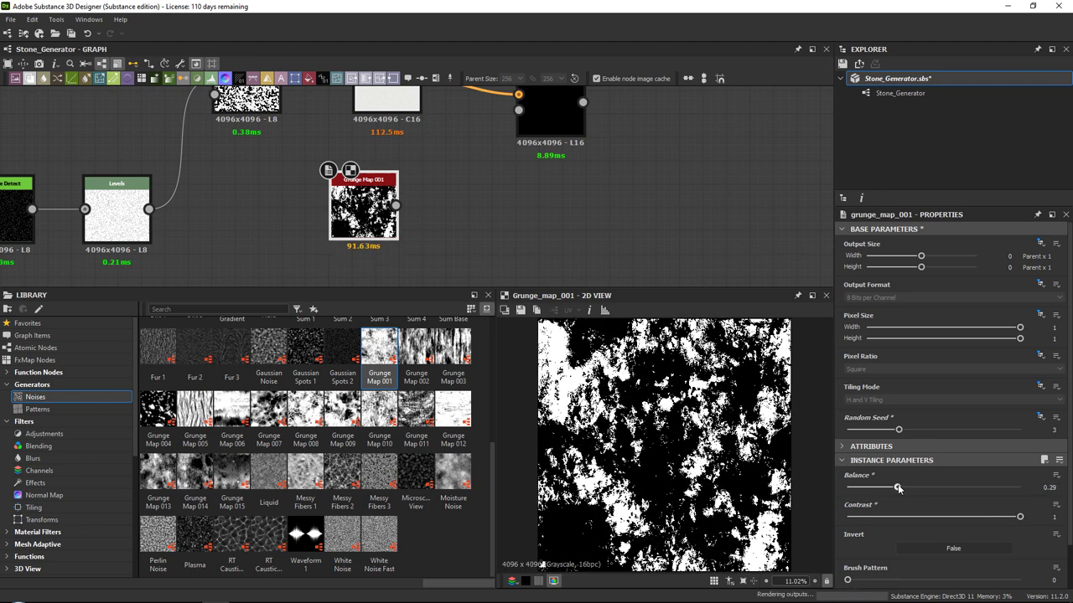
Connect Grunge Map 001 to the Grayscale Input of Flood Fill to Grayscale and inspect the resulting stone mask.
middle_drag(498, 233, 475, 258)
drag(373, 231, 495, 135)
click(520, 126)
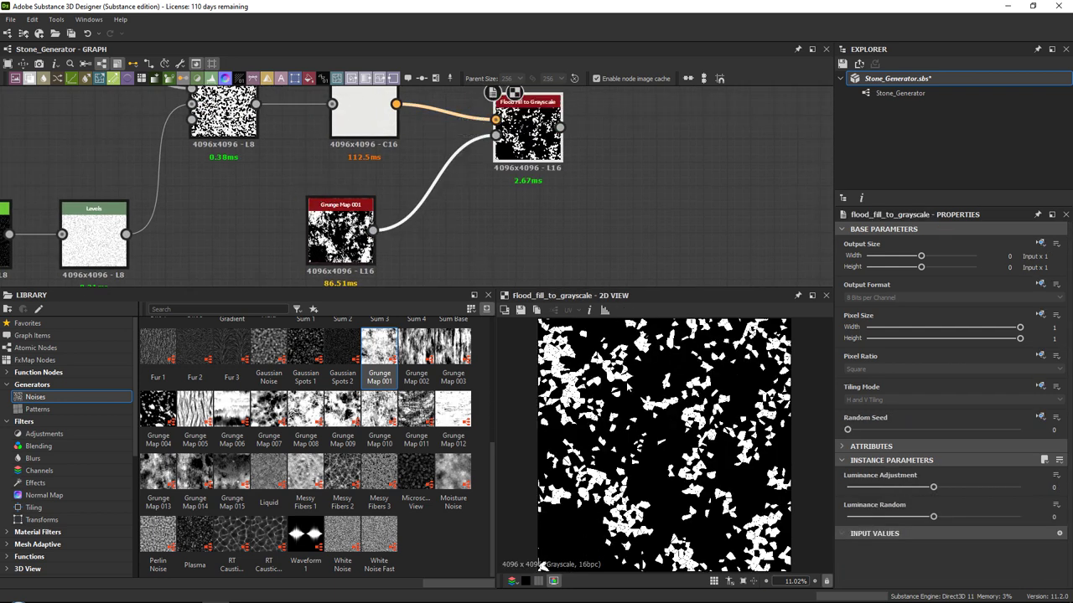
scroll(607, 408, up, 6)
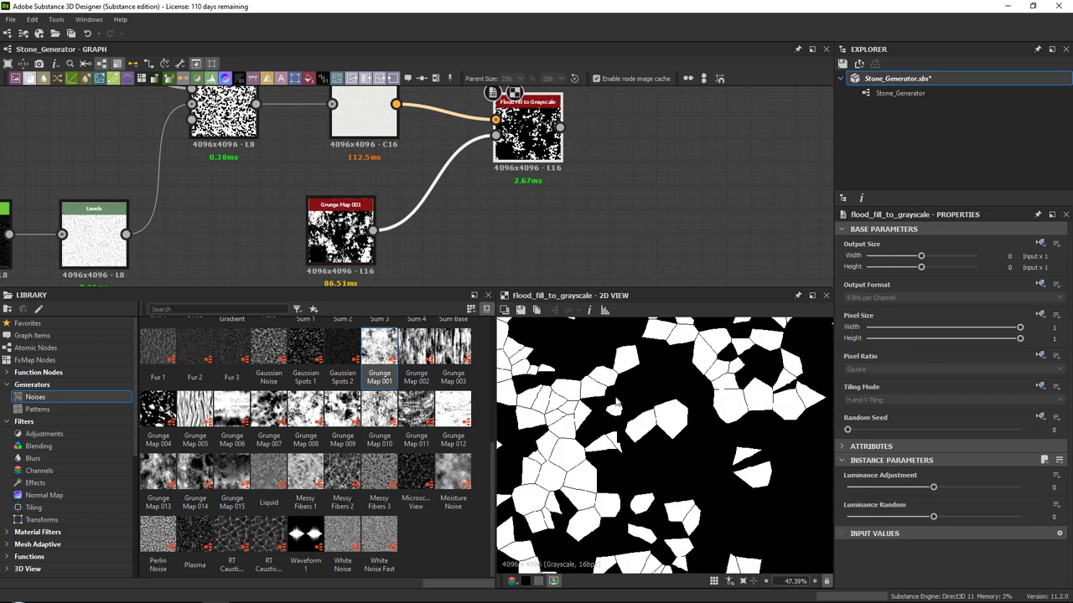
Raise Grunge Map 001's Balance slightly to keep more stones, trying values up to 0.58.
scroll(615, 394, down, 6)
click(349, 235)
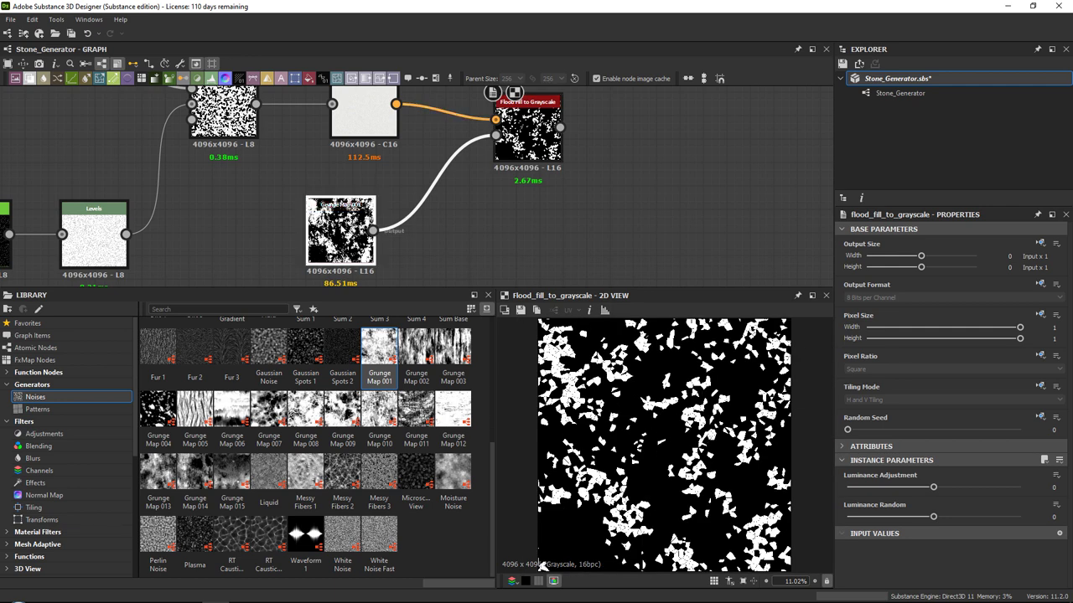
drag(904, 488, 915, 488)
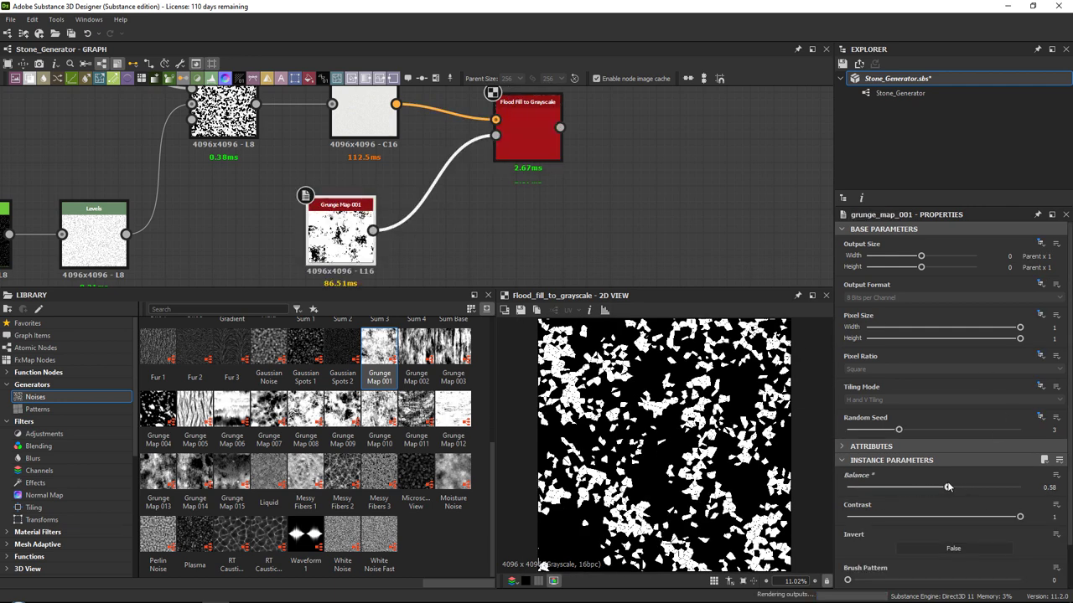
Compare the Blend node's stone pattern with the output of Flood Fill to Grayscale.
middle_drag(280, 111, 524, 204)
double_click(470, 204)
scroll(709, 409, up, 5)
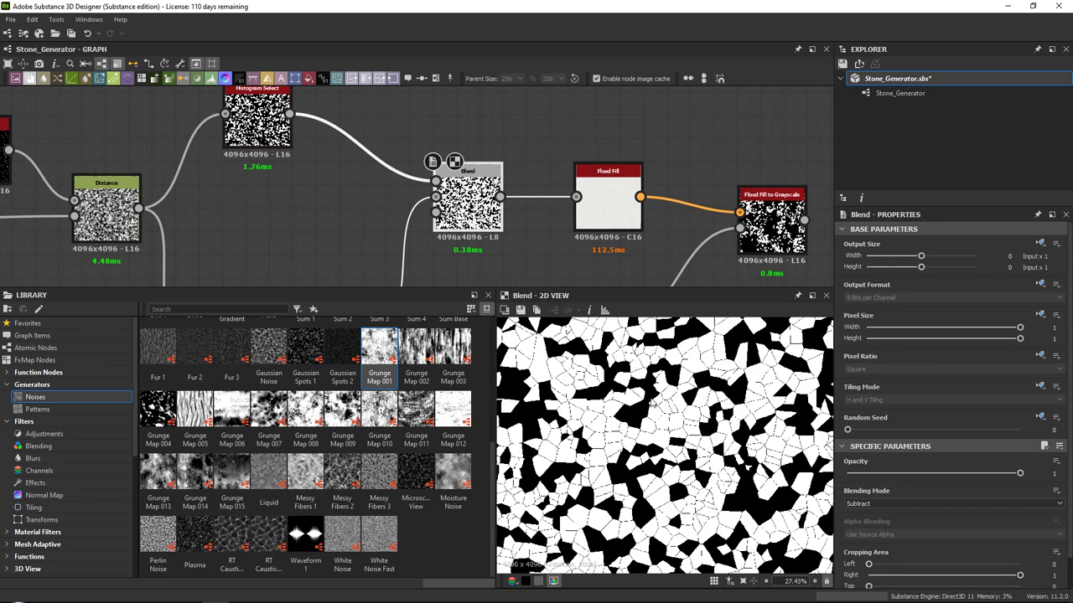
middle_drag(675, 398, 709, 464)
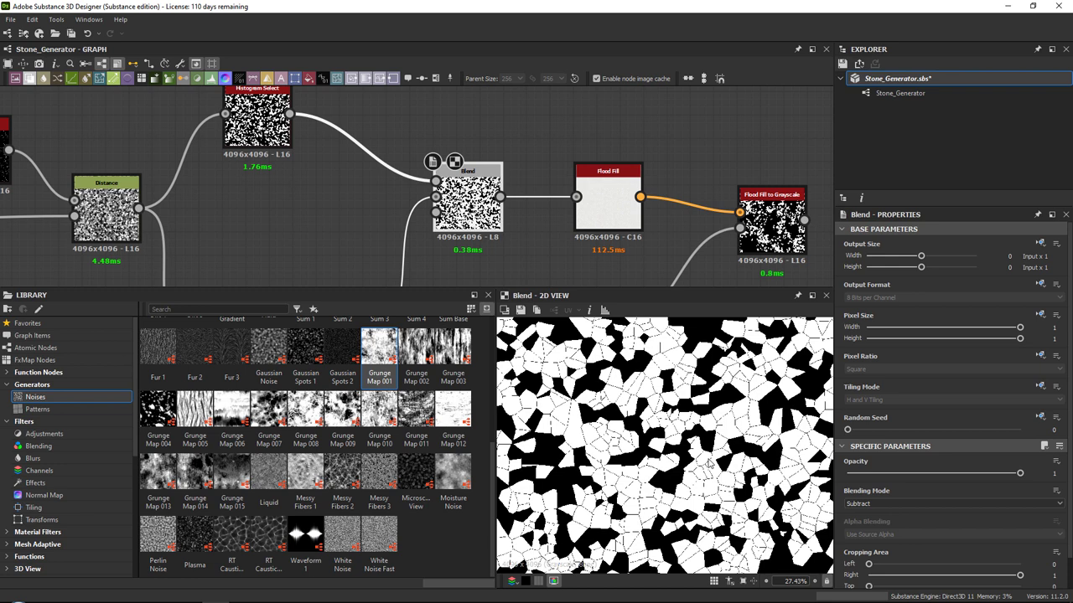
middle_drag(620, 218, 380, 136)
double_click(536, 135)
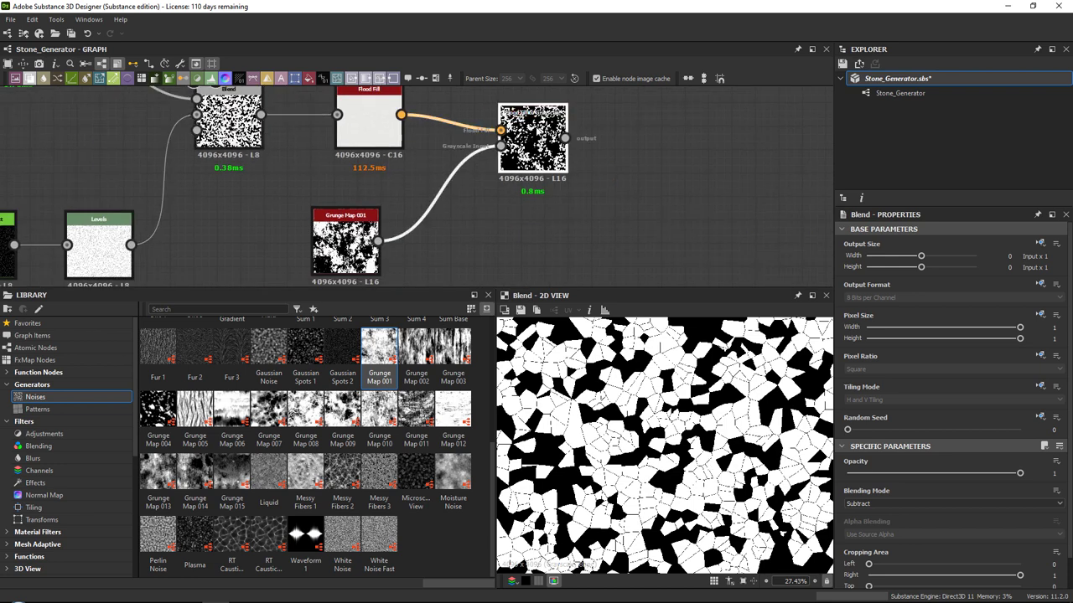
Set Grunge Map 001's Balance to 0.35 and inspect the stones in the Flood Fill to Grayscale output.
scroll(662, 448, down, 3)
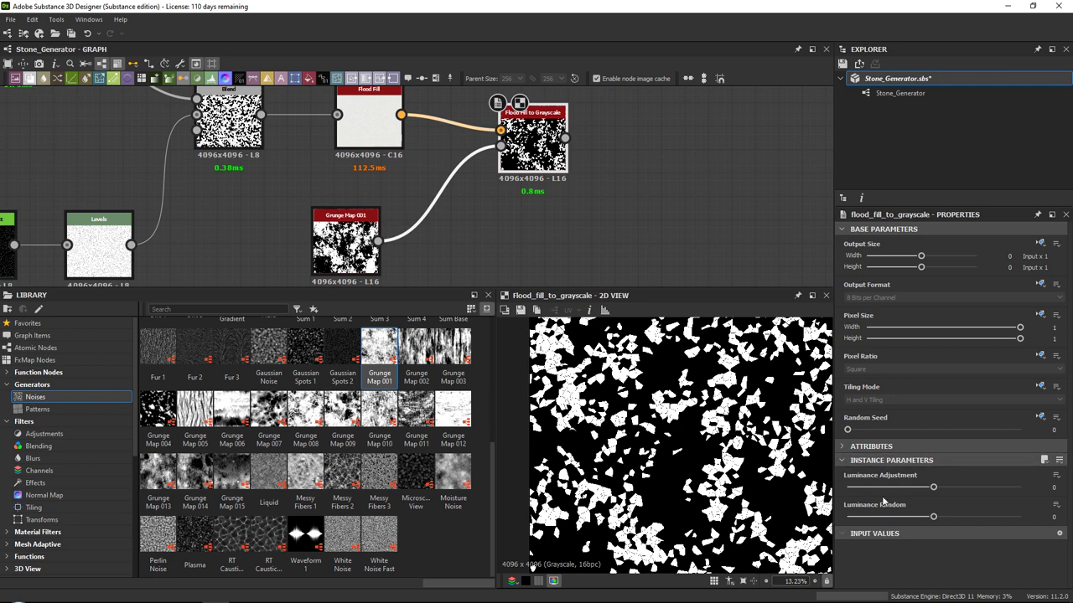
click(352, 267)
mouse_move(910, 489)
mouse_down()
mouse_move(897, 489)
mouse_move(923, 493)
mouse_move(908, 491)
mouse_up()
middle_drag(530, 133, 490, 176)
click(497, 180)
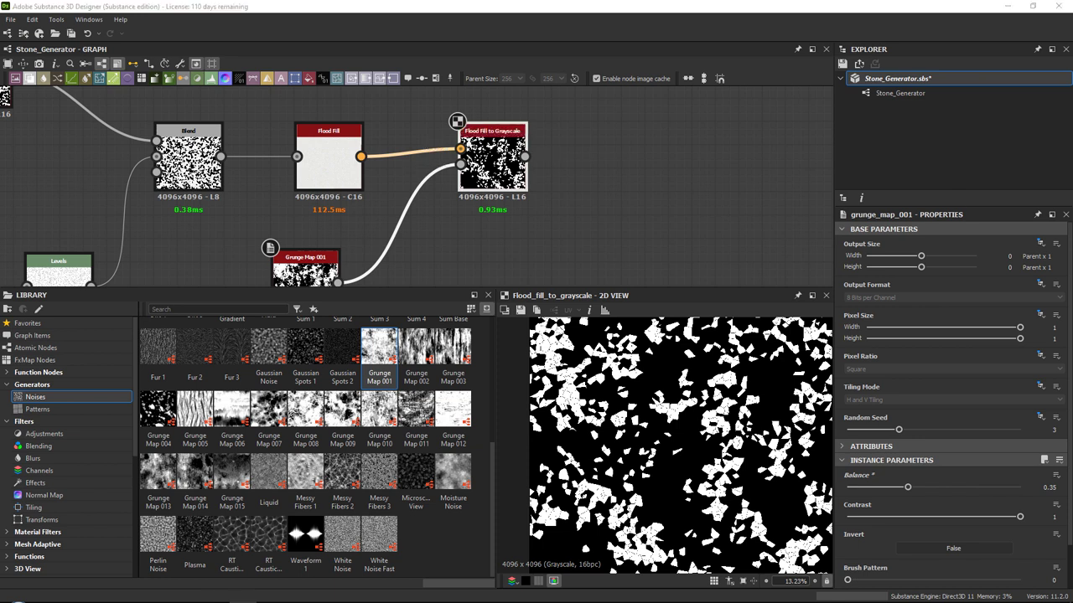
middle_drag(559, 136, 496, 144)
scroll(670, 430, up, 5)
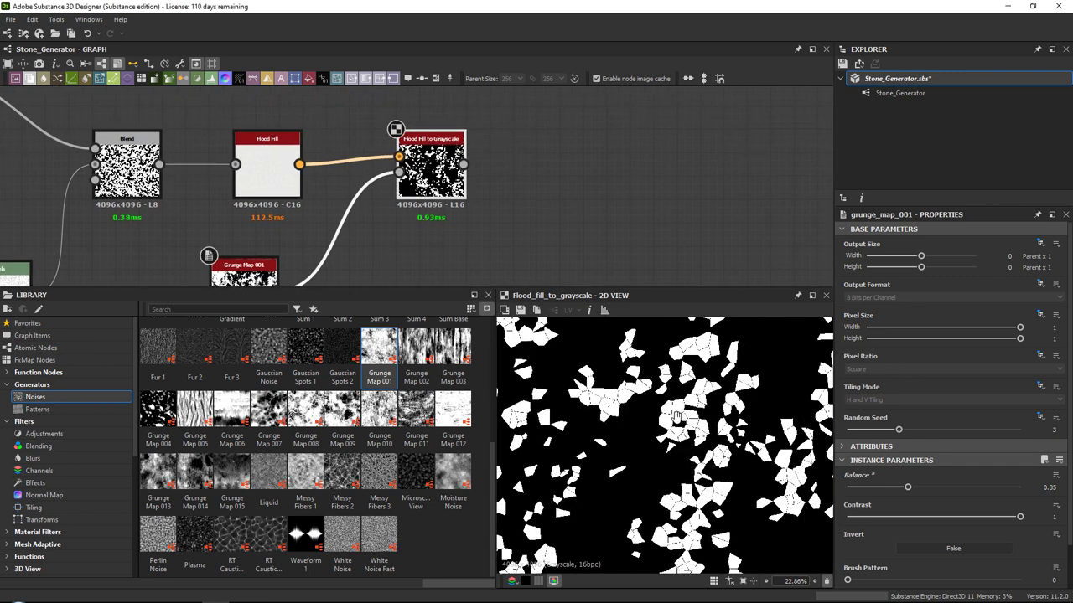
middle_drag(654, 434, 662, 445)
middle_drag(486, 154, 473, 180)
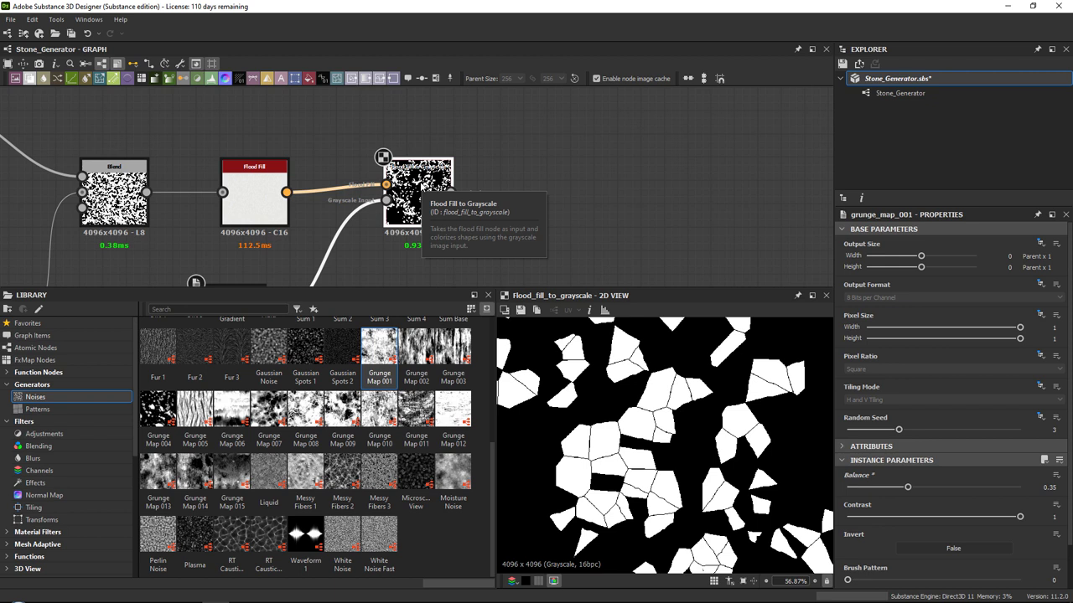
middle_drag(483, 160, 383, 195)
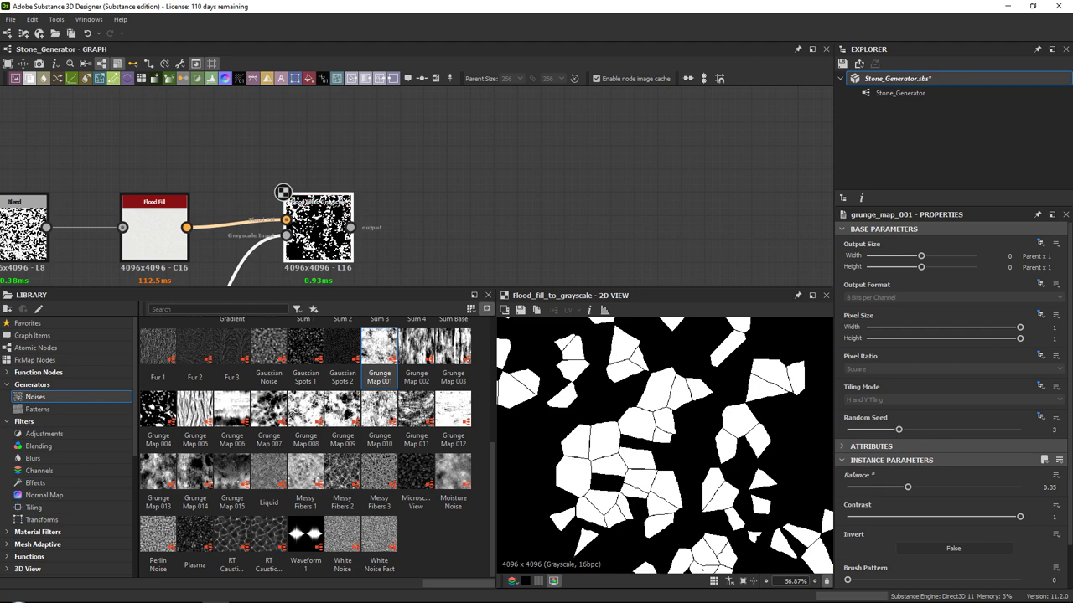
Add an Invert Grayscale node fed by the Flood Fill to Grayscale output and place it above the chain.
click(321, 218)
middle_drag(527, 193, 495, 211)
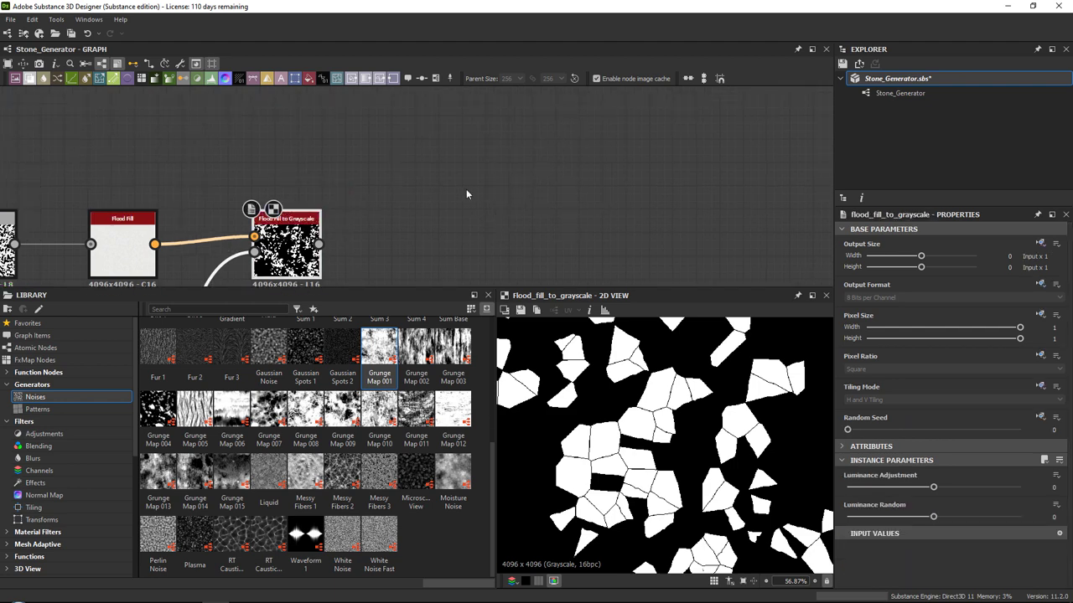
key(space)
text(inv)
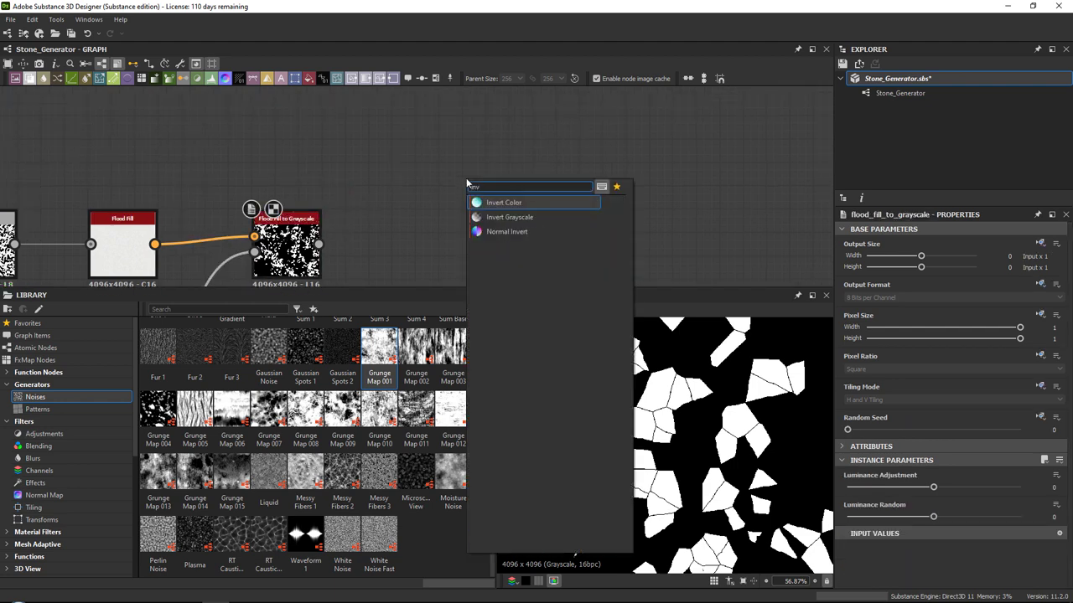
key(Down)
key(Return)
drag(318, 244, 473, 121)
middle_drag(473, 122, 373, 180)
scroll(398, 153, down, 2)
drag(373, 180, 372, 173)
middle_drag(390, 165, 379, 167)
scroll(378, 168, up, 2)
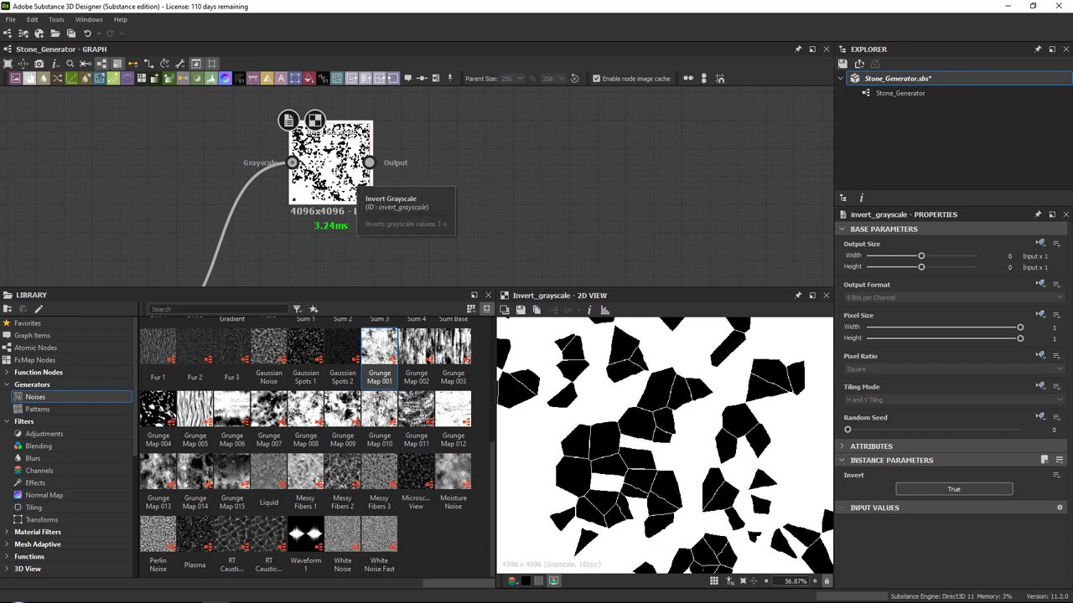
middle_drag(350, 175, 332, 176)
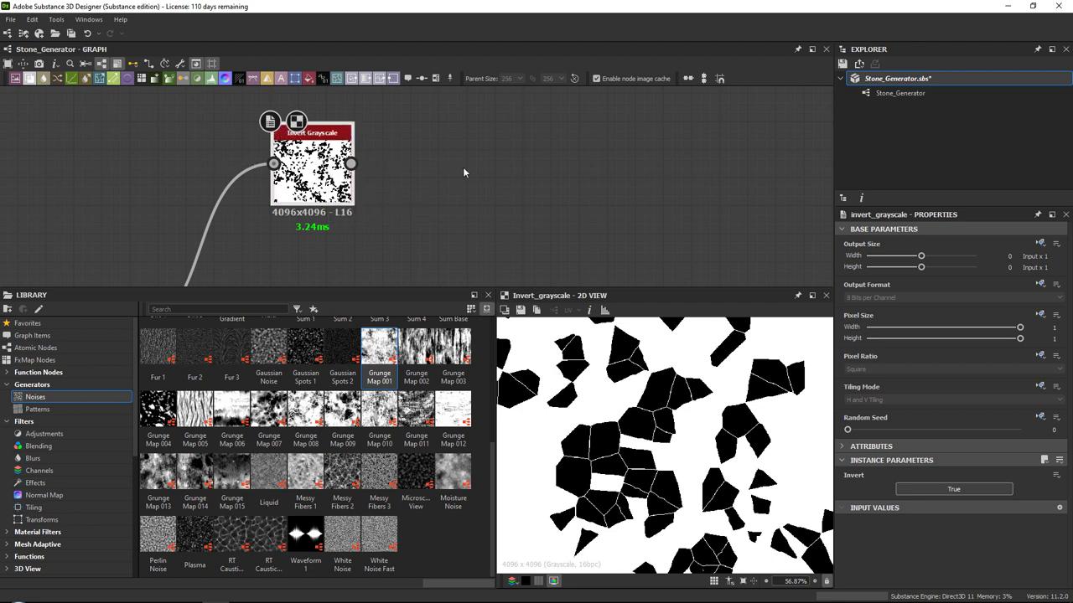
Add a Distance node connected to the Invert Grayscale output and look closely at its gradients.
key(space)
text(dist)
key(Return)
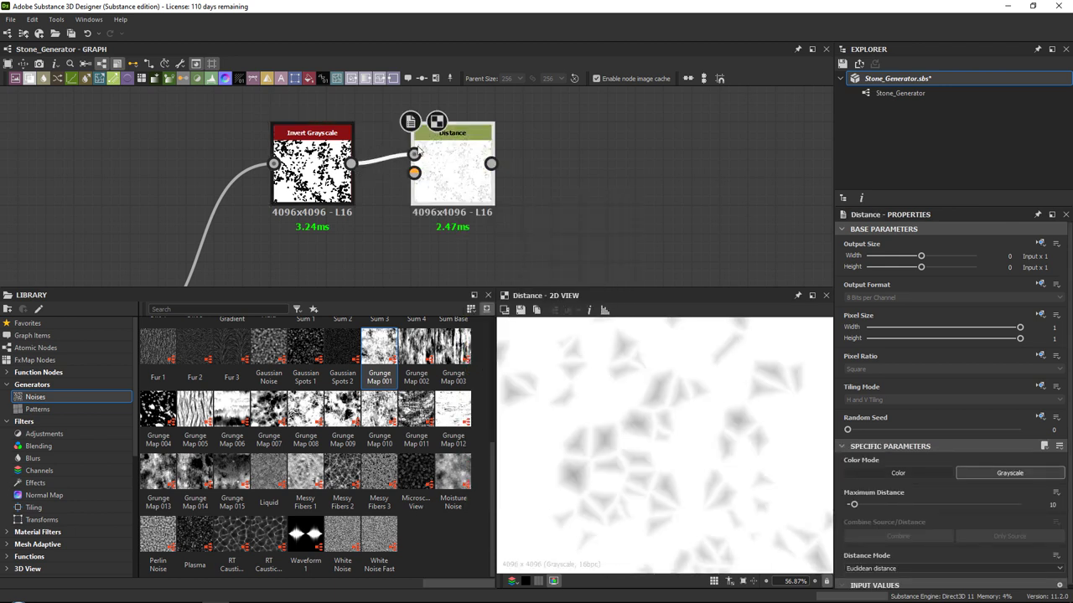
scroll(617, 450, up, 6)
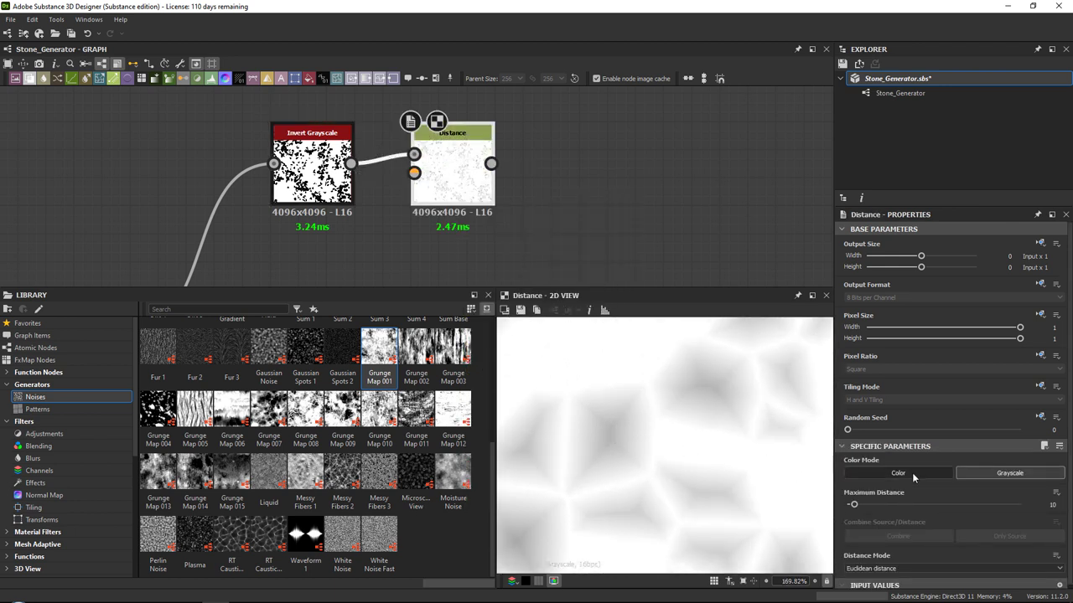
Lower the Distance node's Maximum Distance to 4.13 and check the gradients inside the stones.
drag(855, 505, 851, 506)
scroll(622, 427, down, 1)
scroll(622, 426, down, 3)
middle_drag(622, 426, 740, 457)
middle_drag(586, 385, 656, 436)
middle_drag(586, 447, 664, 437)
scroll(663, 437, up, 1)
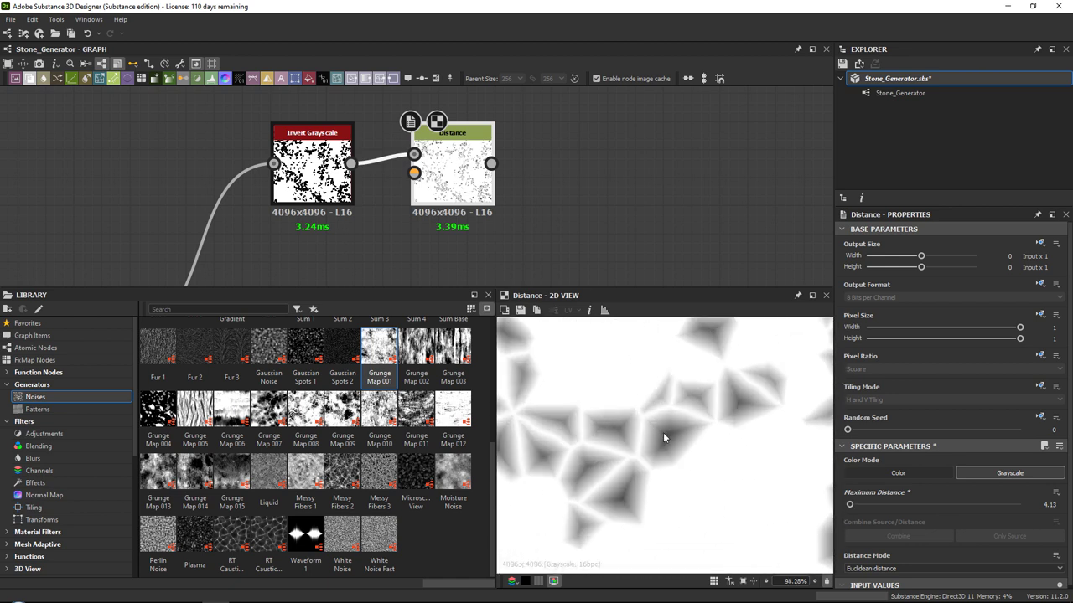
Add a second Invert Grayscale node after Distance and inspect the inverted stone gradients.
middle_drag(454, 165, 400, 186)
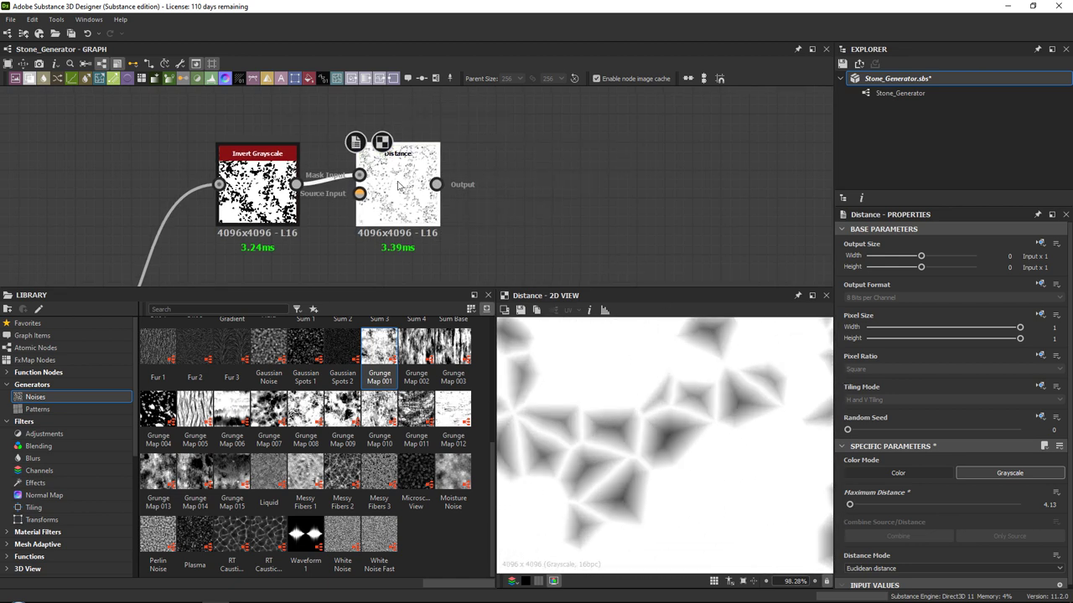
key(space)
text(inv)
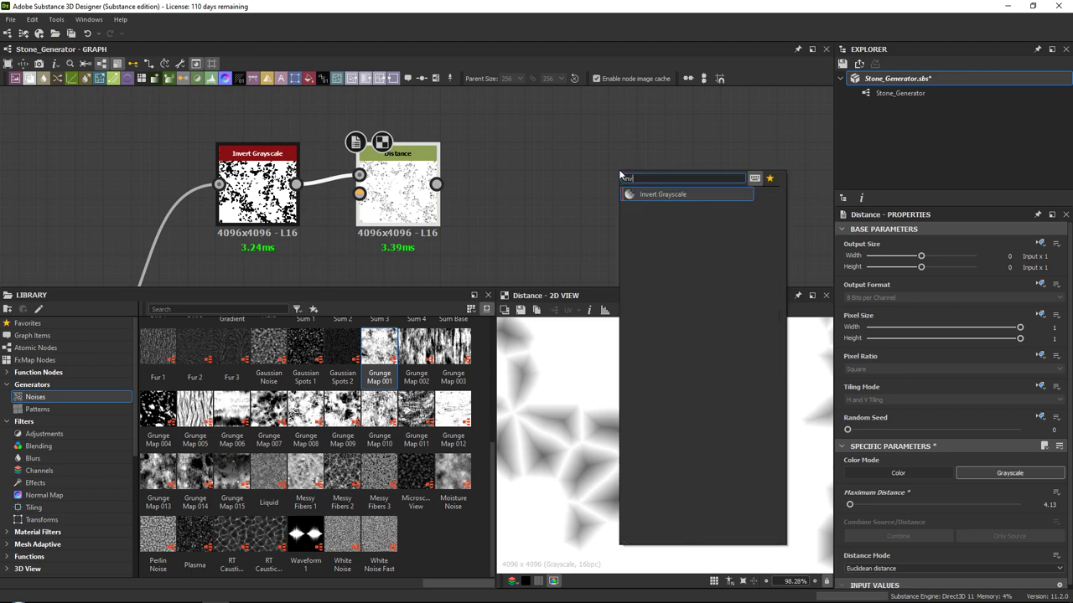
key(Return)
scroll(671, 427, down, 5)
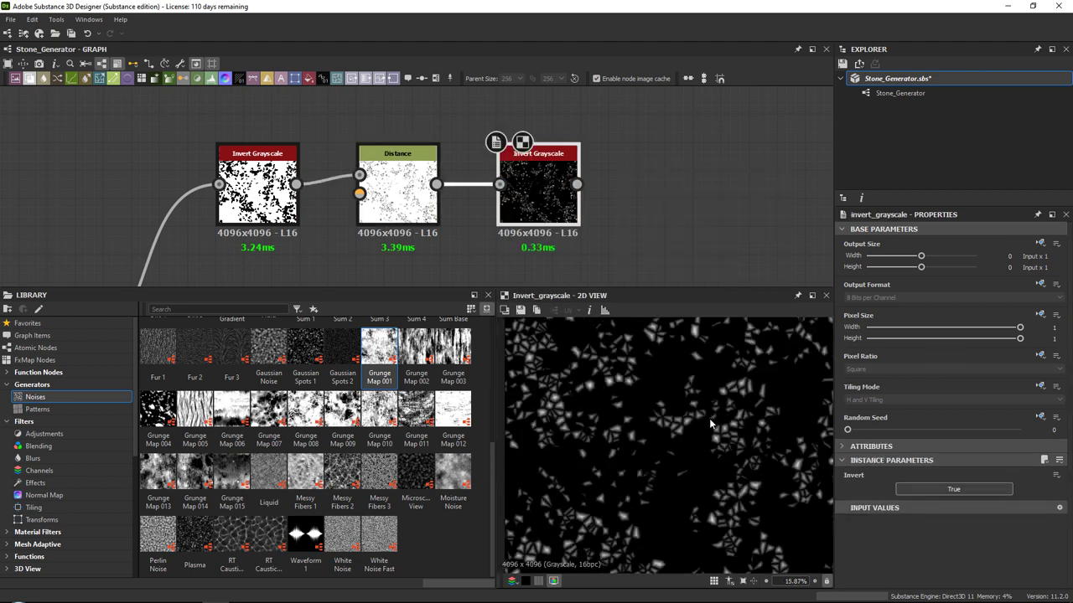
scroll(667, 377, up, 4)
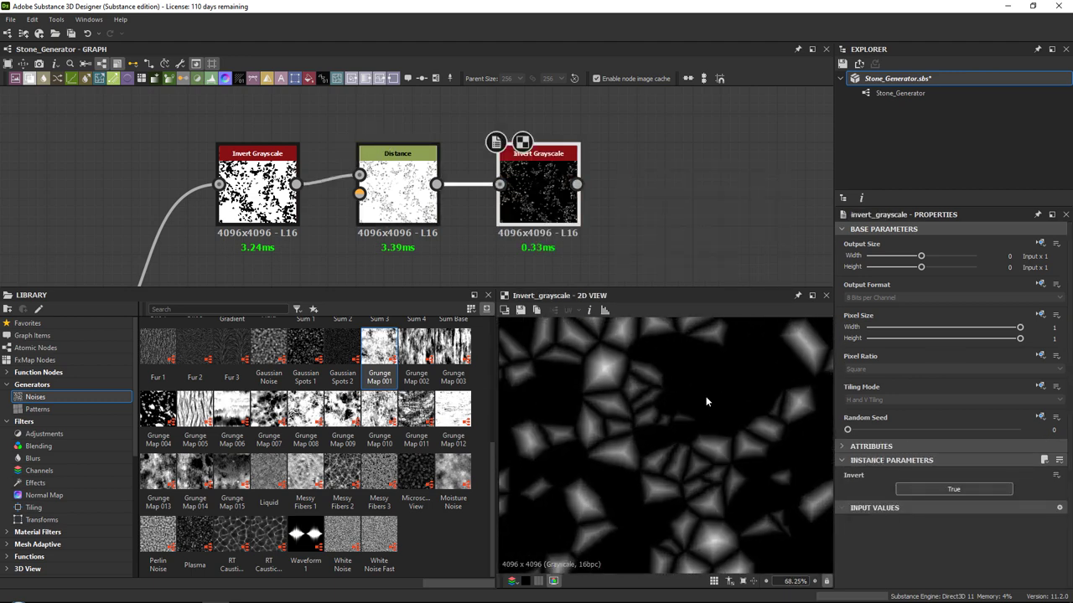
scroll(713, 396, down, 3)
Add an Auto Levels node after the second Invert Grayscale node.
middle_drag(604, 204, 529, 206)
key(space)
text(au)
key(Return)
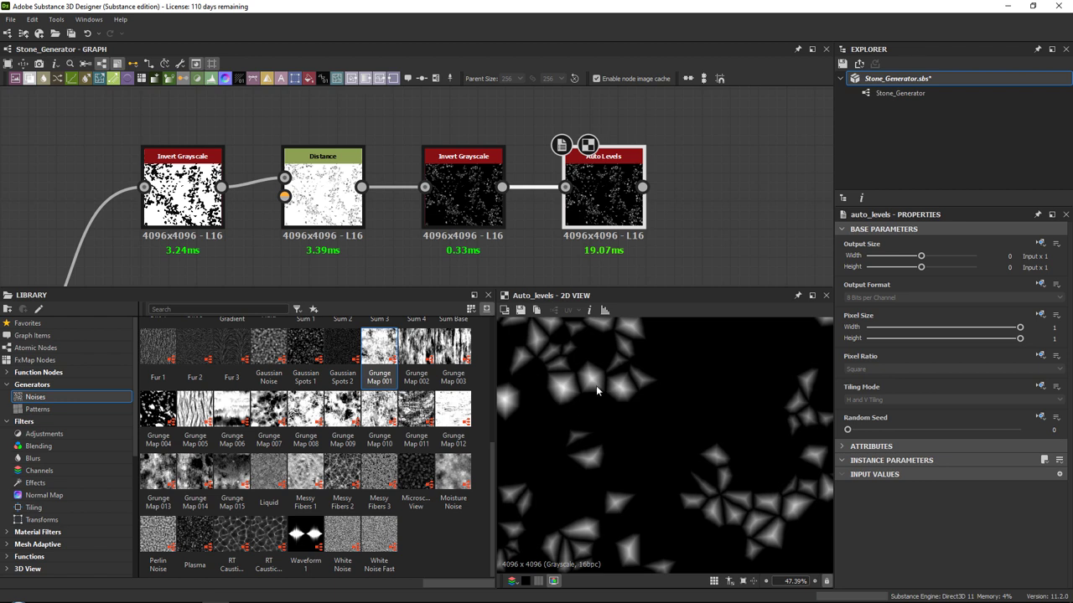
Examine the Auto Levels output up close and across the whole stone pattern.
scroll(604, 394, up, 6)
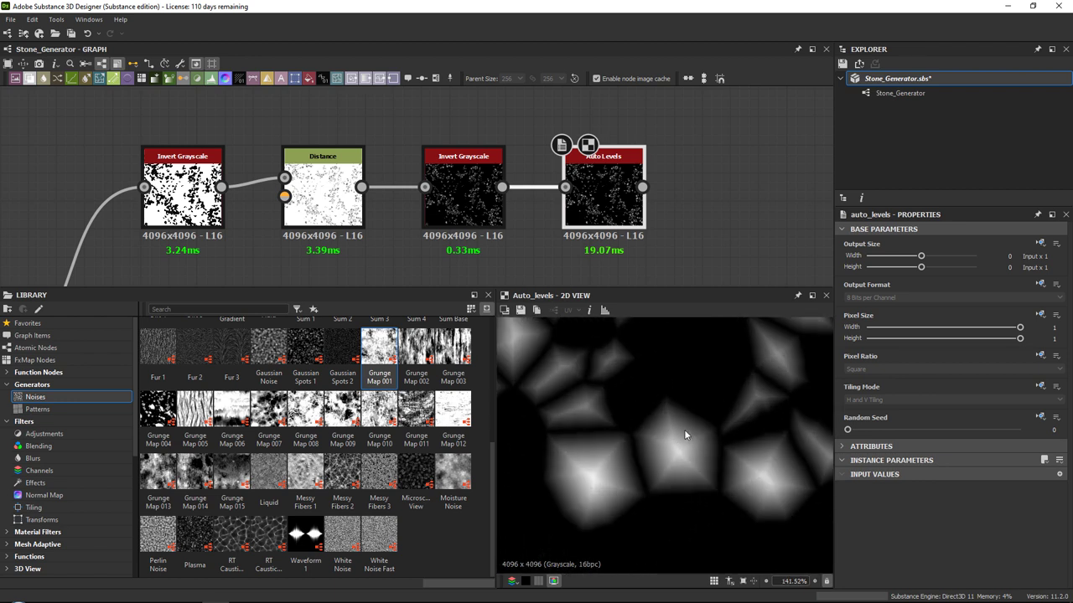
scroll(671, 421, down, 12)
middle_drag(334, 207, 658, 182)
scroll(656, 181, down, 3)
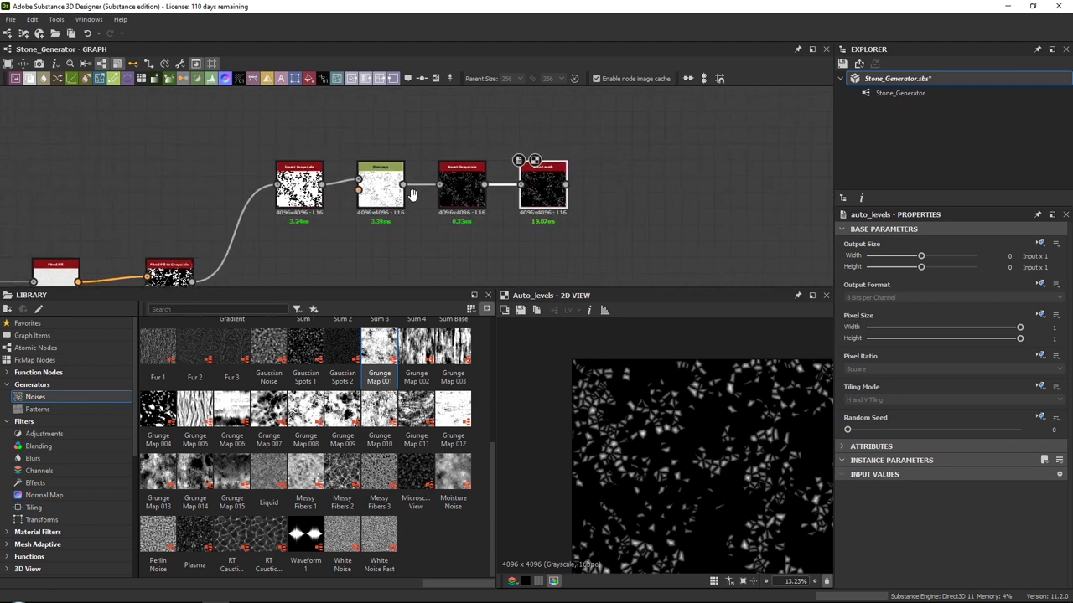
scroll(553, 168, up, 5)
scroll(435, 182, down, 3)
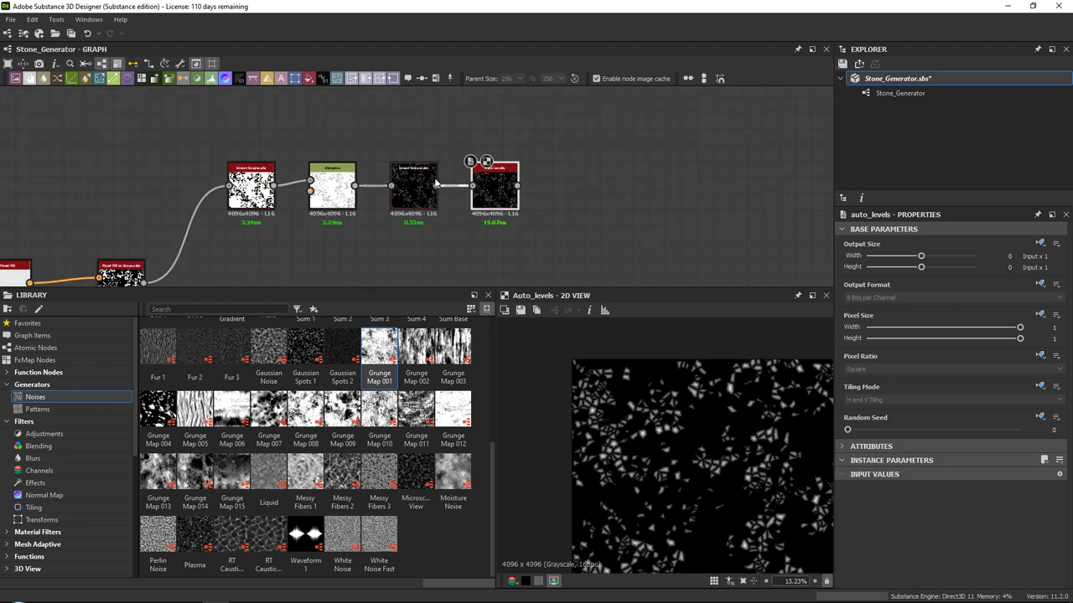
scroll(633, 417, up, 7)
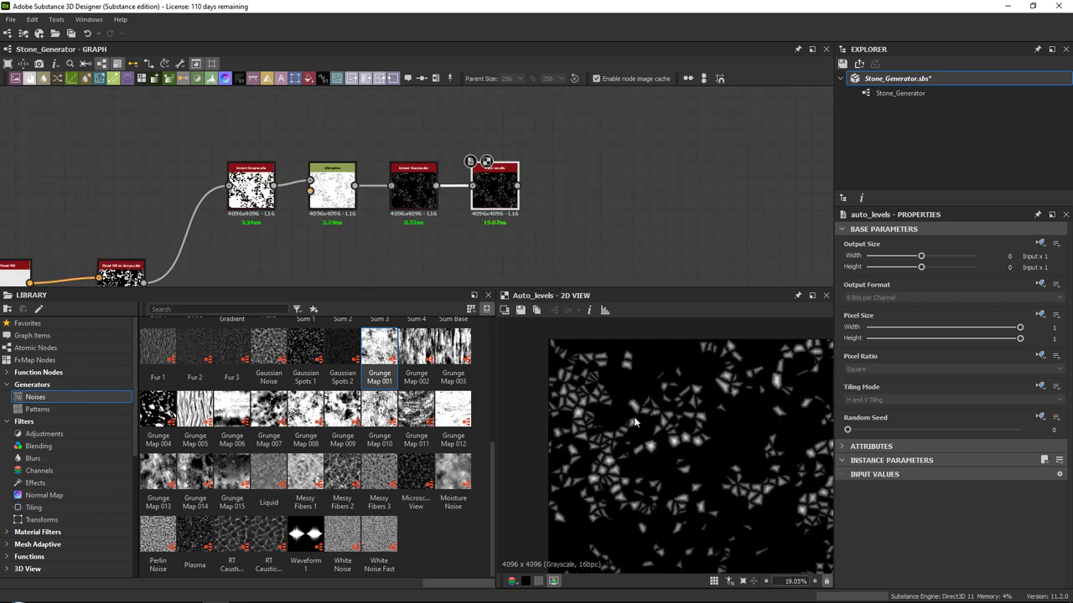
mouse_move(745, 427)
middle_down()
mouse_move(619, 418)
mouse_move(631, 421)
mouse_move(630, 378)
middle_up()
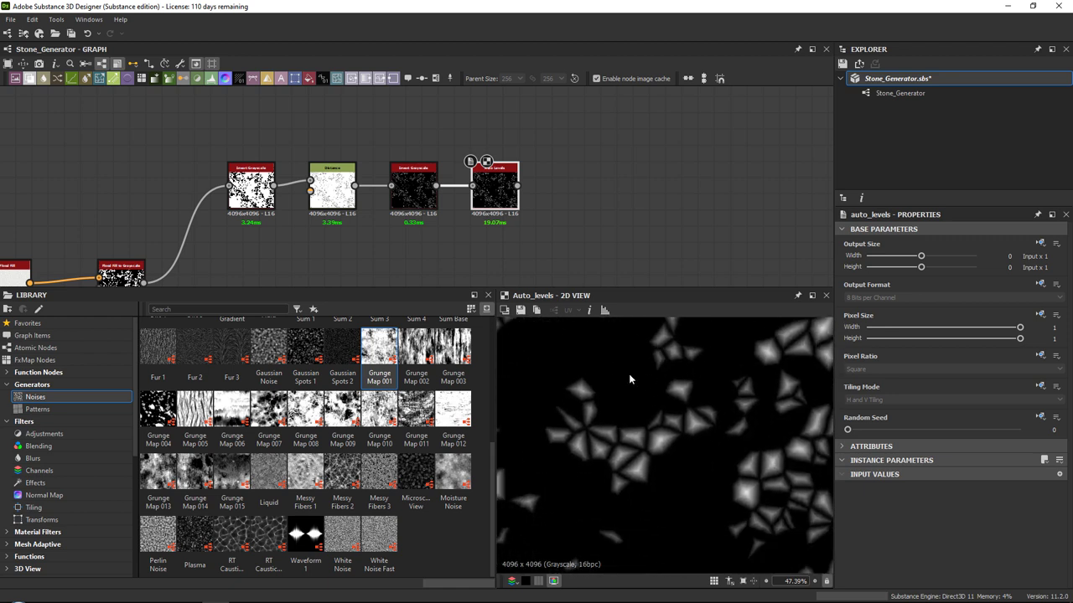
Add a new Flood Fill node below the chain, fed by the Flood Fill to Grayscale output.
middle_drag(472, 230, 507, 186)
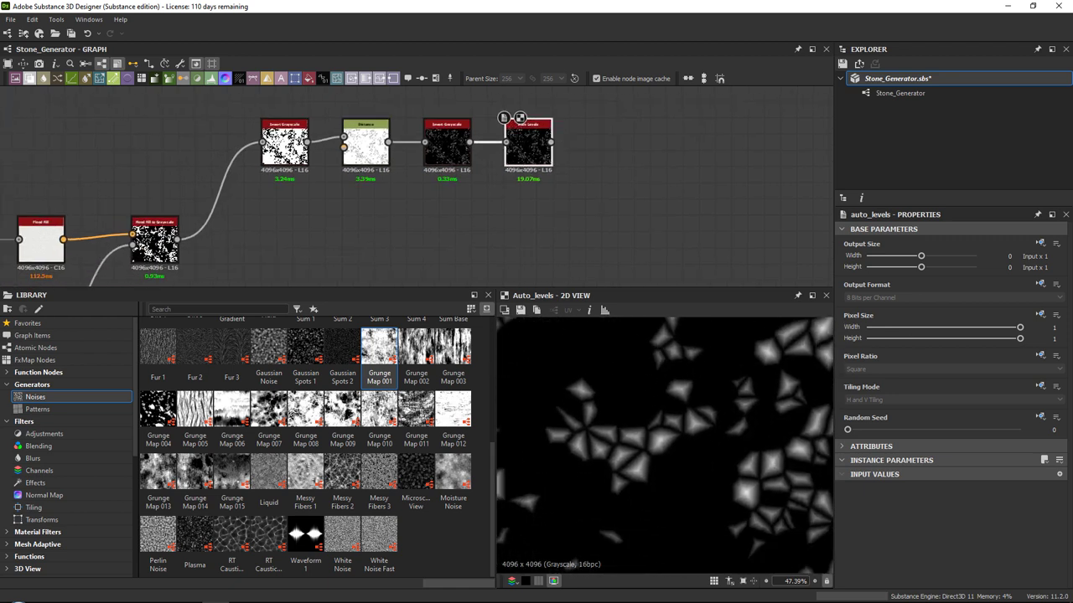
middle_drag(337, 210, 447, 182)
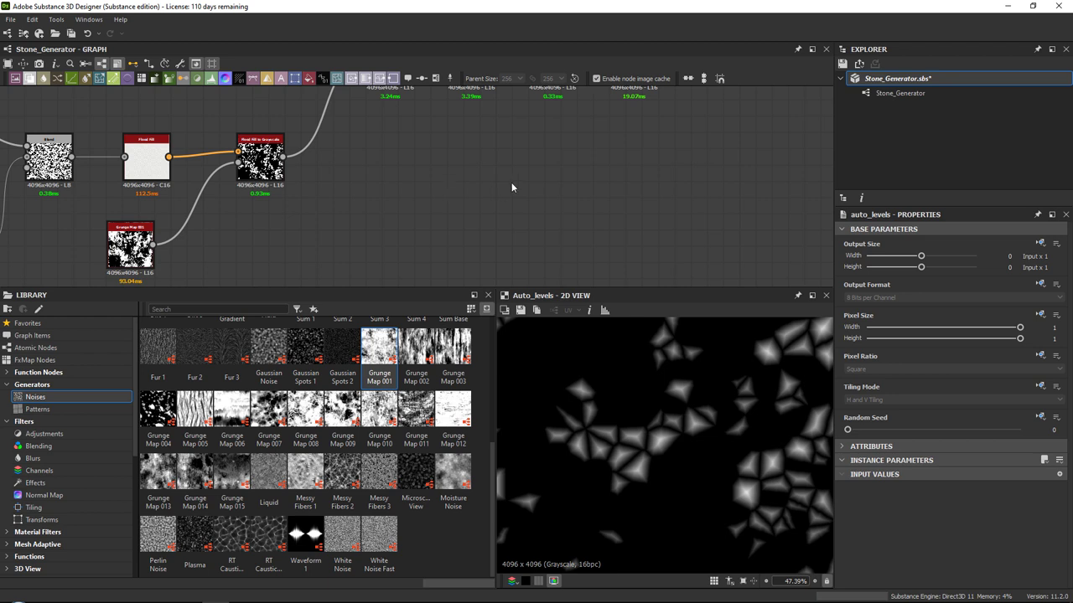
middle_drag(460, 192, 443, 176)
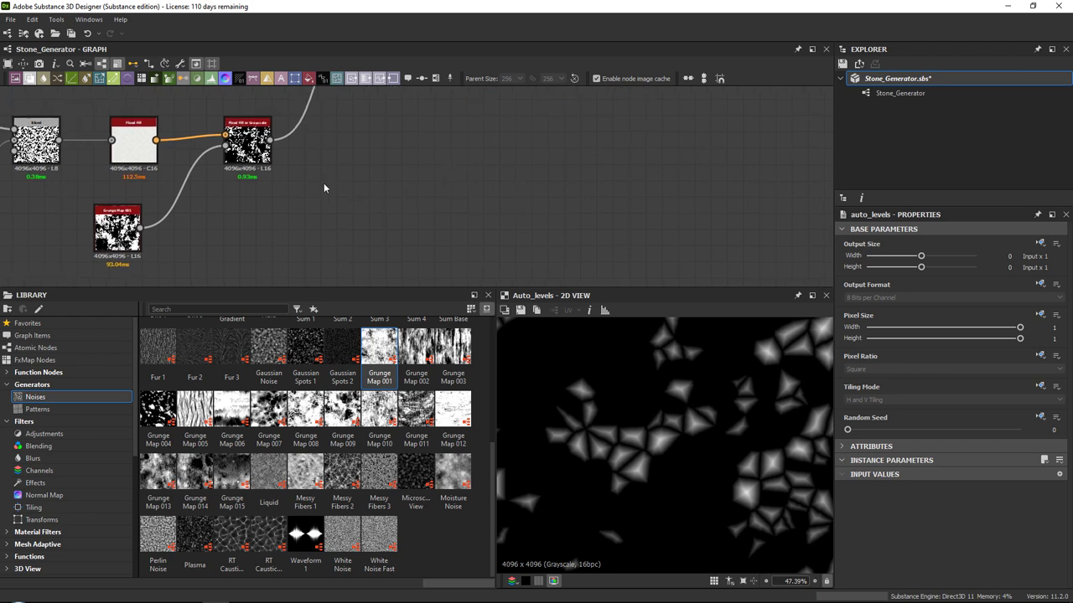
key(space)
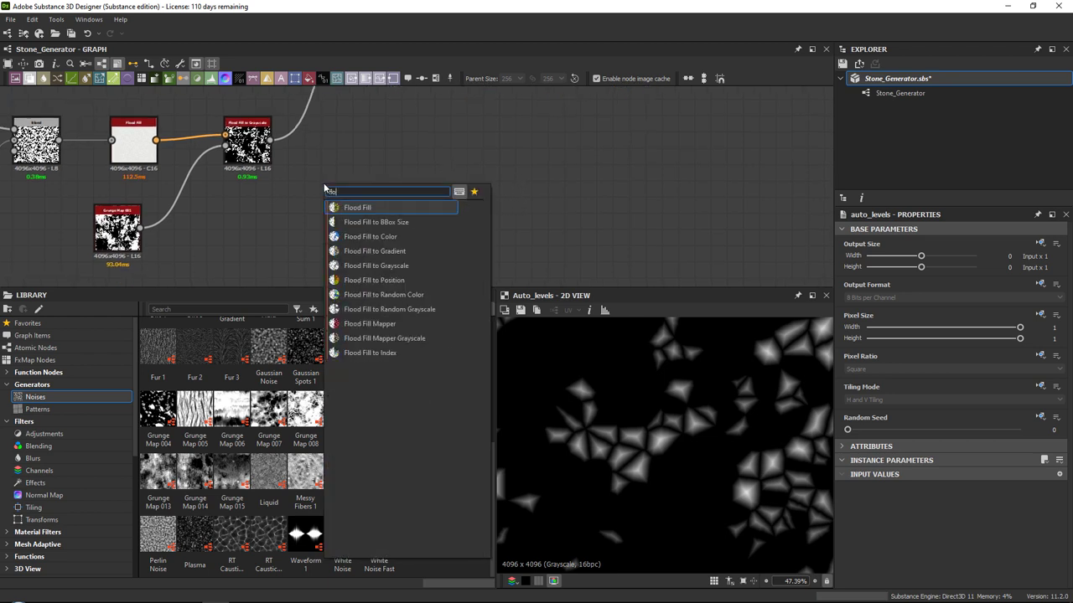
key(Escape)
drag(270, 141, 348, 210)
middle_drag(466, 195, 454, 190)
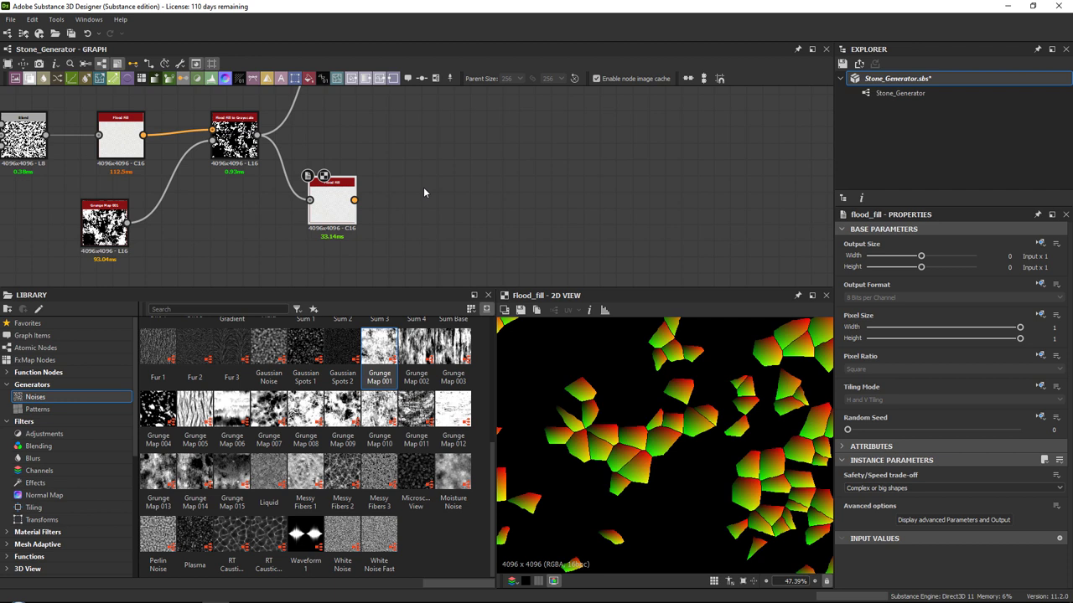
Add a Flood Fill to Gradient node after the new Flood Fill and inspect the stones' slopes.
key(space)
text(flo)
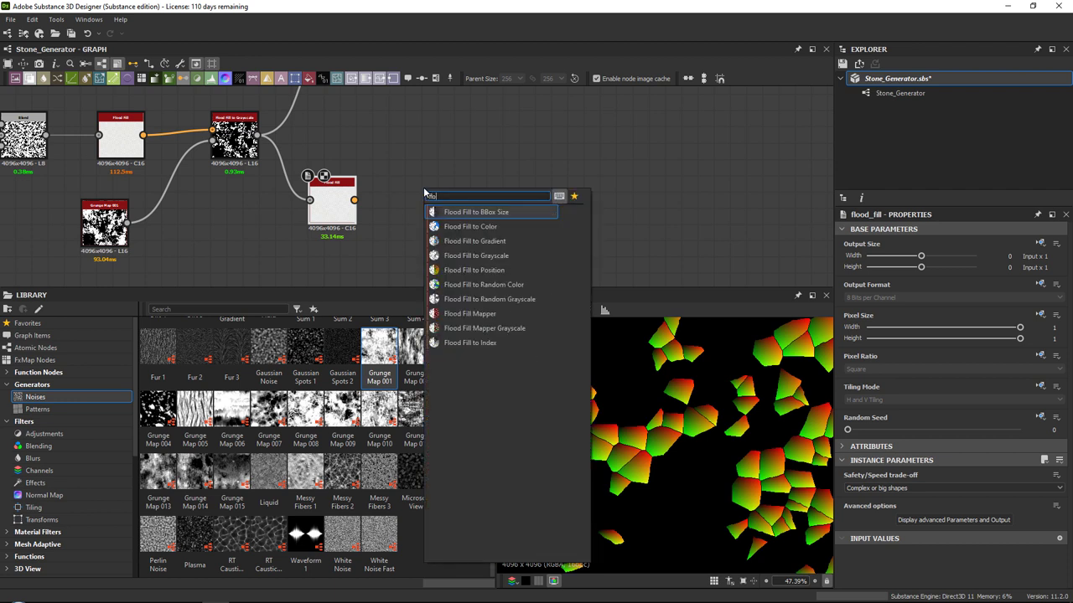
key(Down)
key(Down)
key(Down)
key(Up)
key(Return)
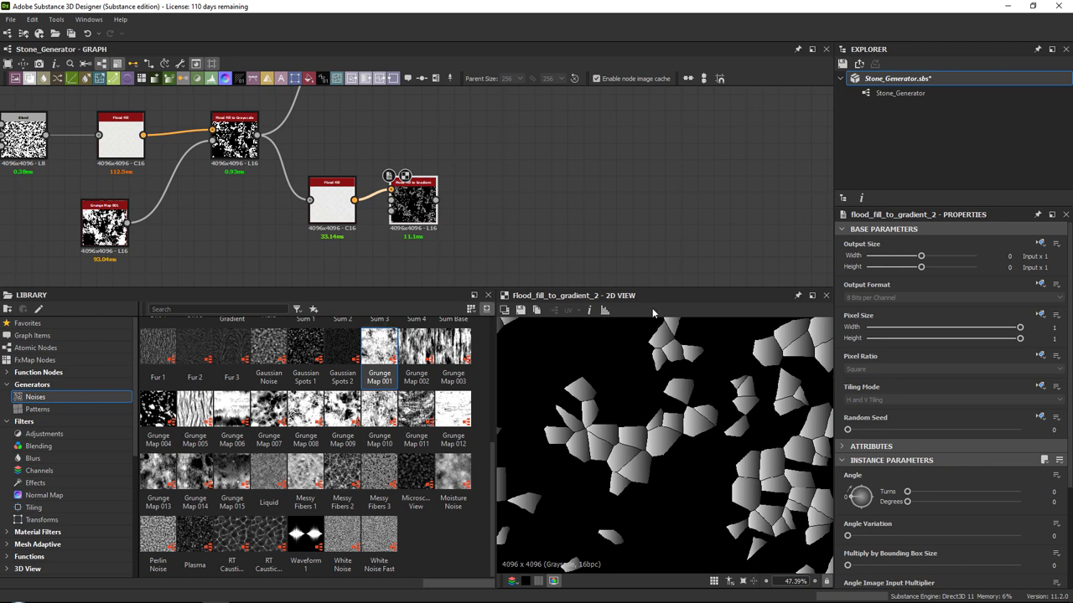
scroll(675, 414, up, 5)
Duplicate the Flood Fill to Gradient node three times and stack the copies in a column on the same Flood Fill.
middle_drag(452, 219, 450, 154)
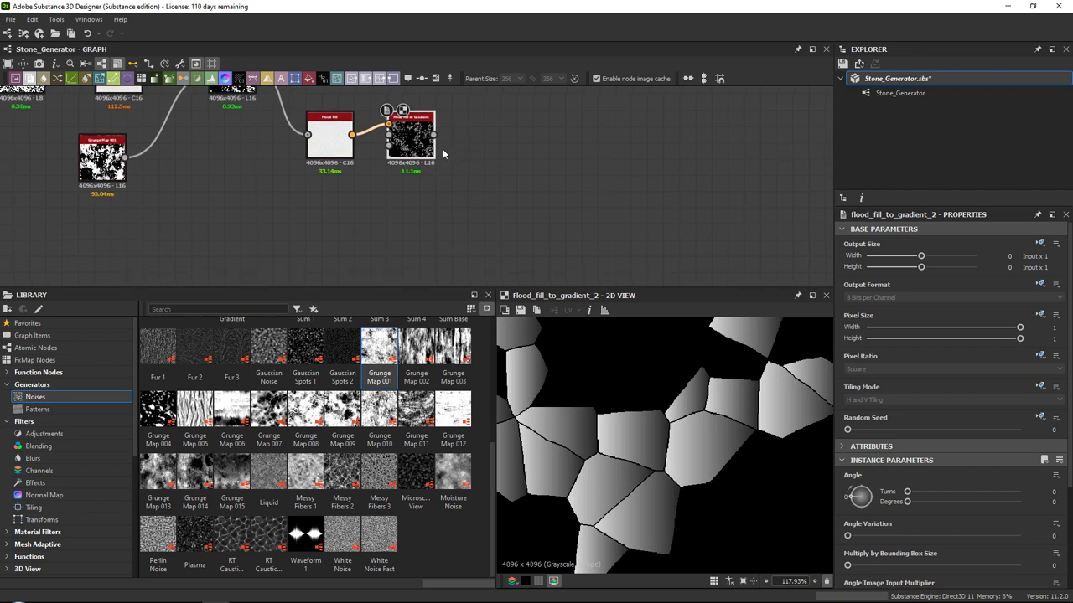
drag(421, 132, 430, 109)
key(ctrl+d)
drag(417, 186, 427, 254)
key(ctrl+d)
middle_drag(438, 254, 447, 175)
key(ctrl+d)
drag(405, 180, 425, 246)
scroll(453, 220, down, 2)
middle_drag(460, 145, 426, 168)
Review the first Flood Fill to Gradient node's parameters, then set the second node's angle to 90 degrees.
click(417, 125)
scroll(425, 168, up, 3)
scroll(672, 427, down, 4)
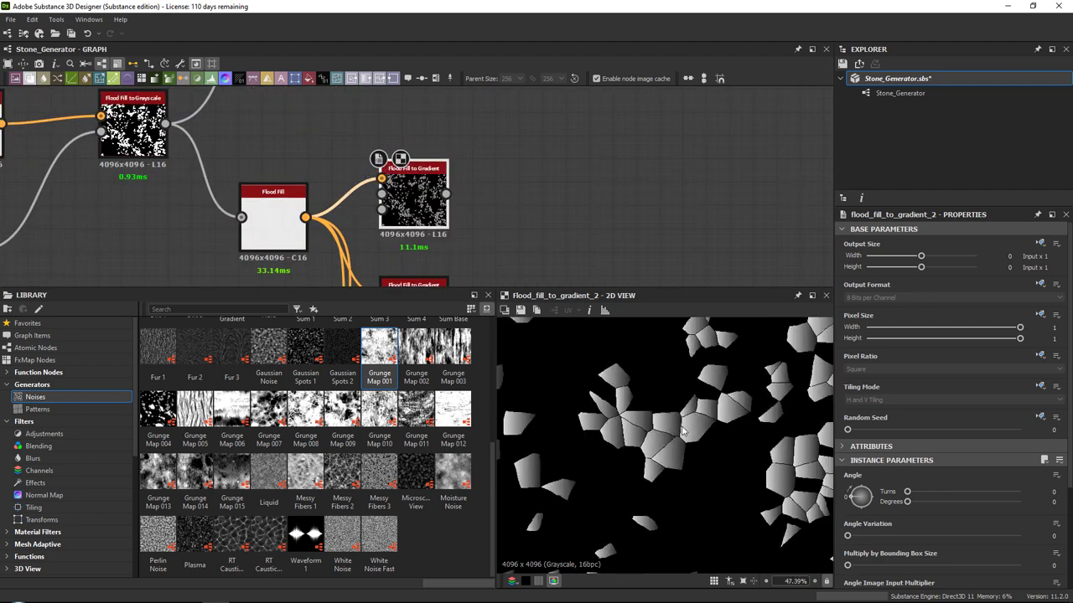
scroll(898, 521, down, 1)
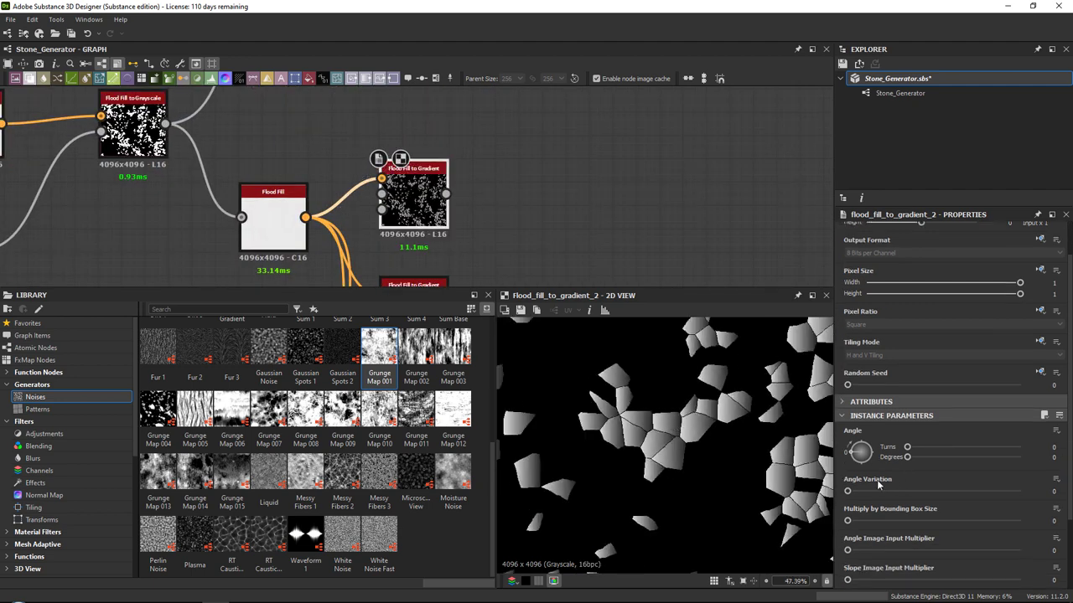
scroll(875, 485, down, 2)
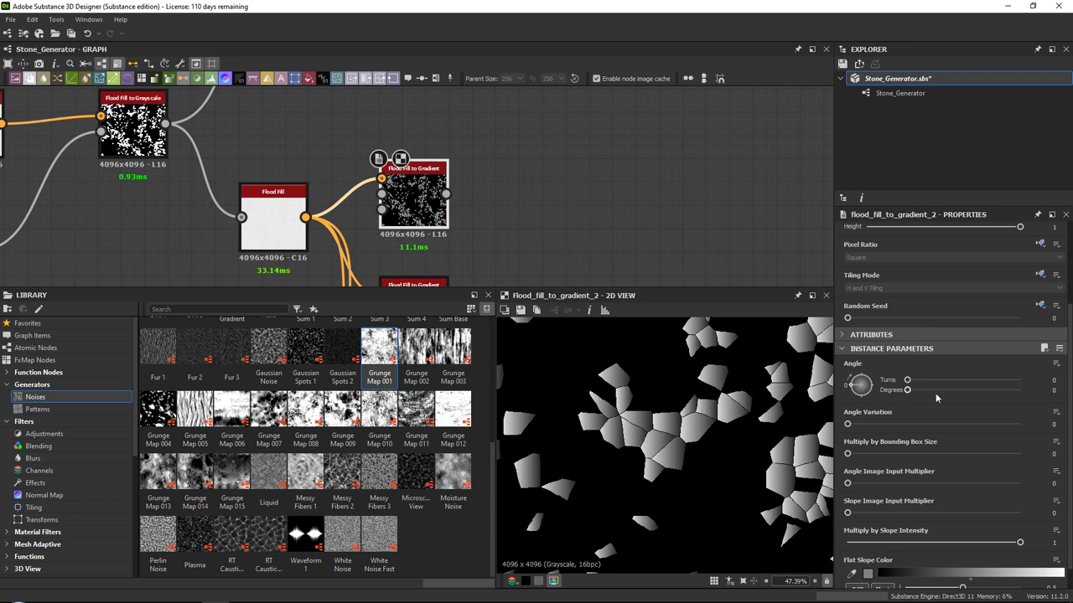
middle_drag(416, 208, 424, 119)
double_click(424, 225)
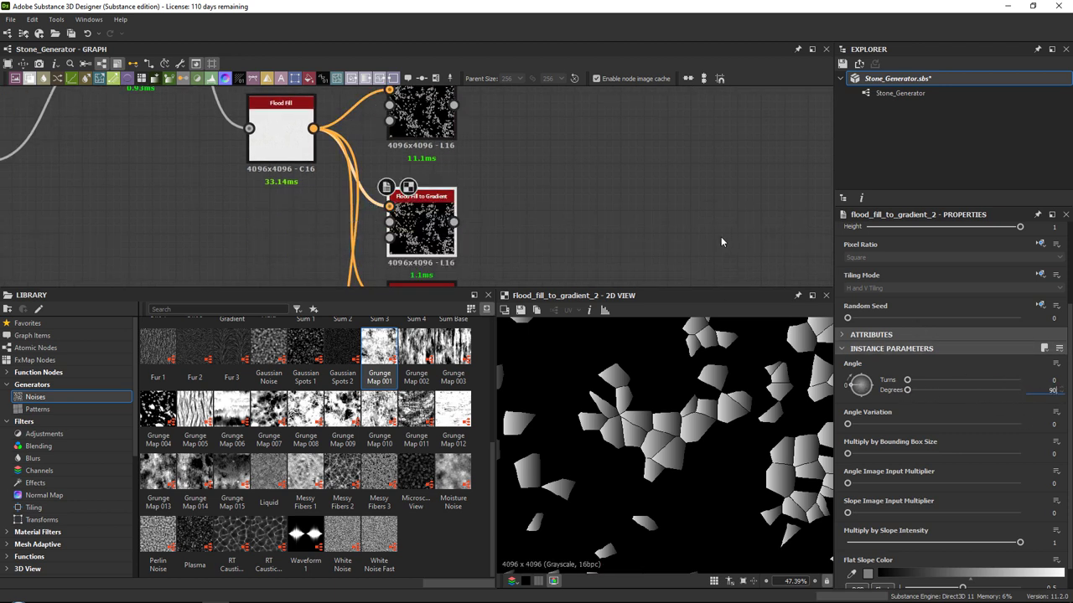
key(Return)
Enter a new angle in degrees for the third Flood Fill to Gradient node.
middle_drag(575, 256, 582, 118)
double_click(434, 191)
click(1055, 390)
key(Return)
Set the fourth Flood Fill to Gradient node's angle to -90 degrees.
middle_drag(602, 240, 628, 157)
double_click(473, 200)
click(1049, 392)
text(-90)
key(Return)
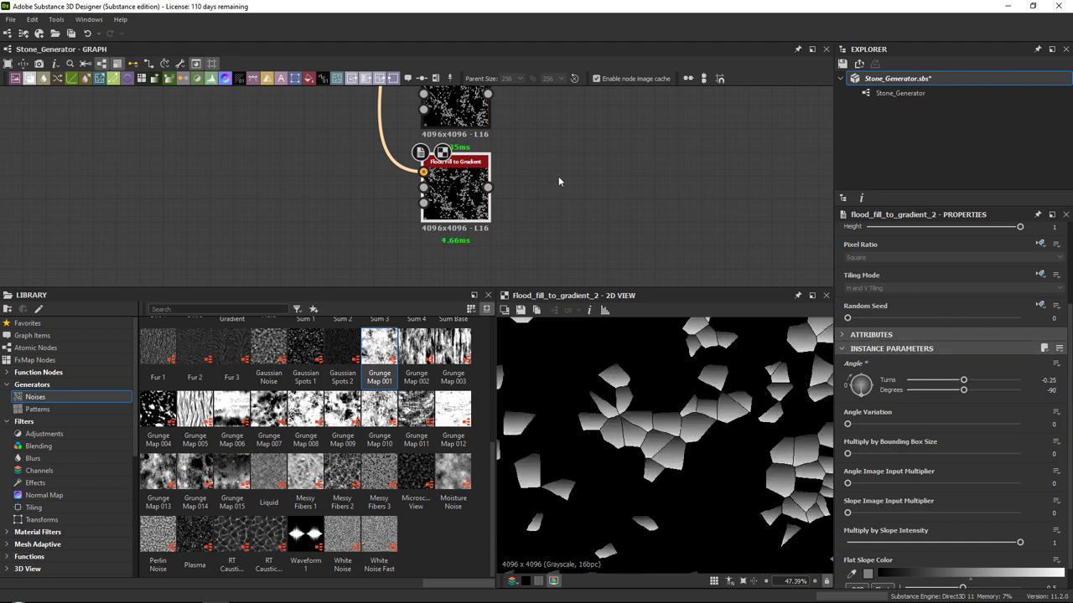
Review the outputs and angles of the stacked Flood Fill to Gradient nodes, from the last up to the first.
middle_drag(543, 167, 549, 223)
double_click(474, 169)
middle_drag(473, 161, 467, 273)
click(466, 191)
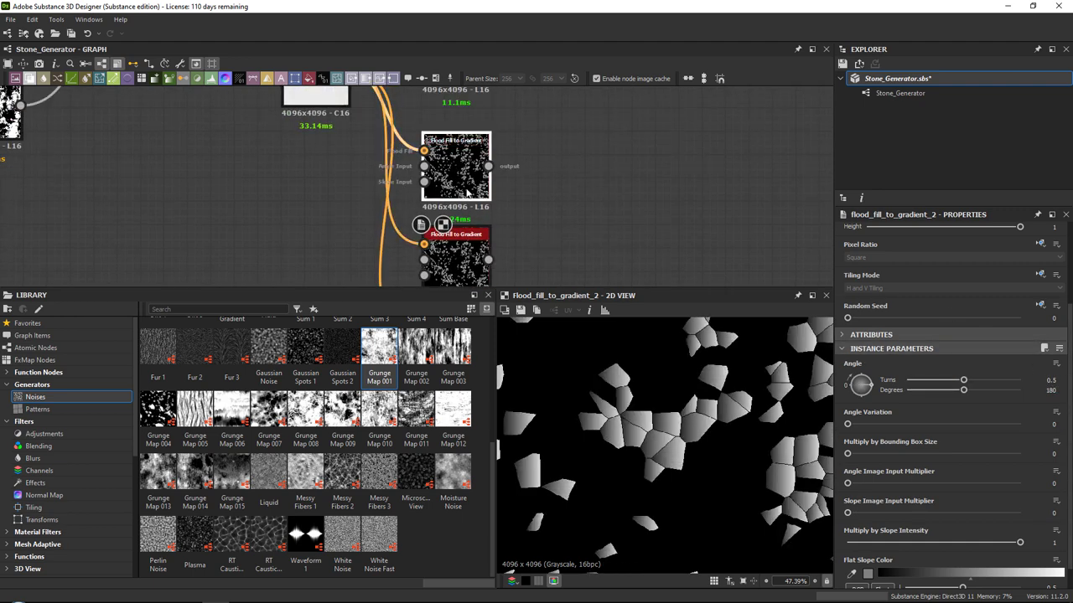
key(ctrl+z)
key(ctrl+z)
key(ctrl+z)
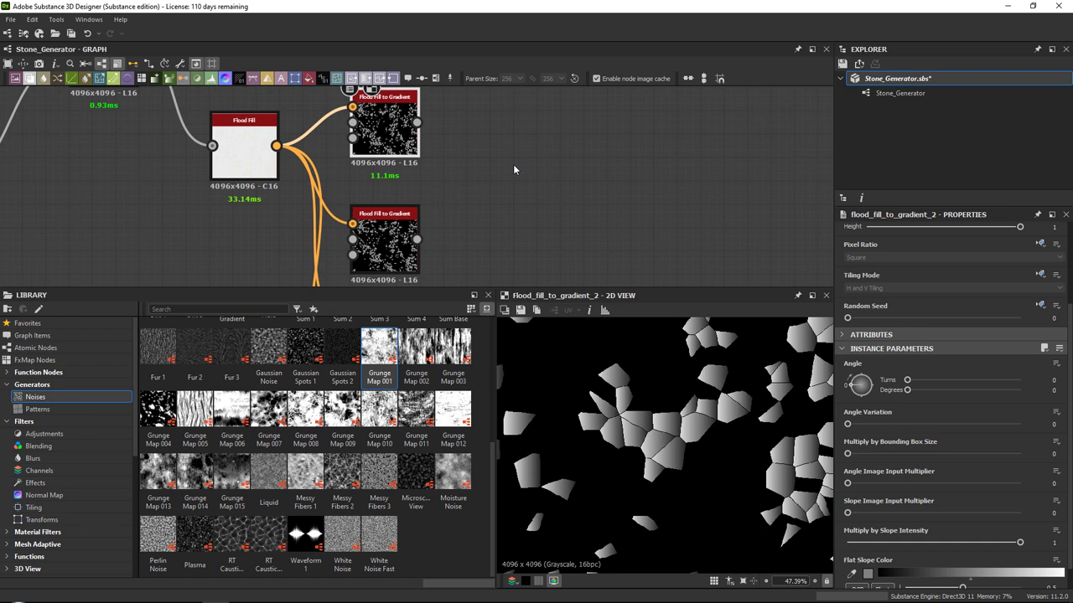
Add a Blend node with the first Flood Fill to Gradient as foreground and the second as background.
key(space)
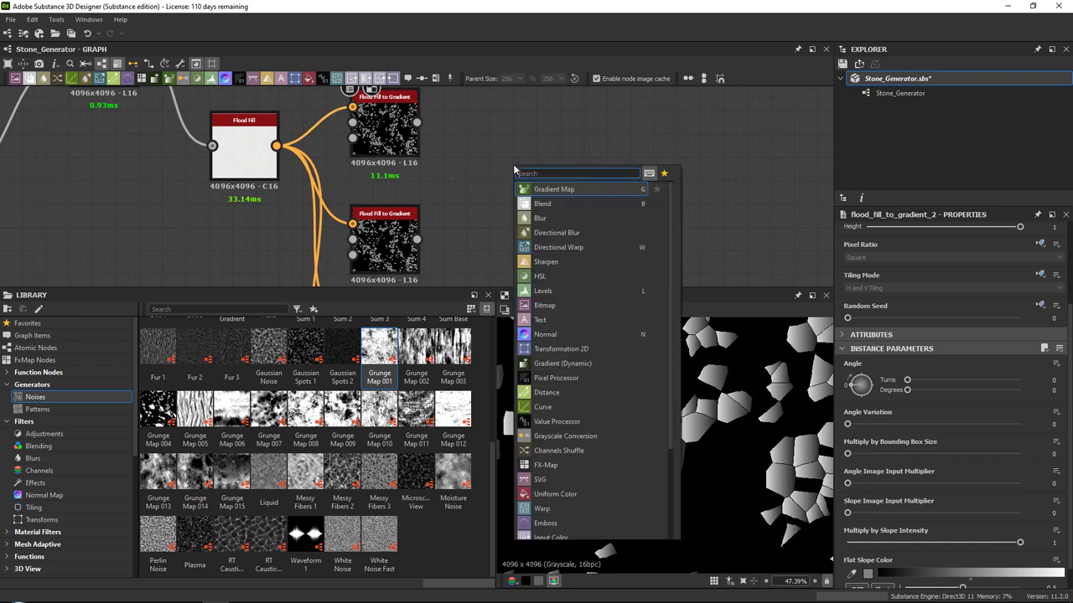
text(blend)
key(Return)
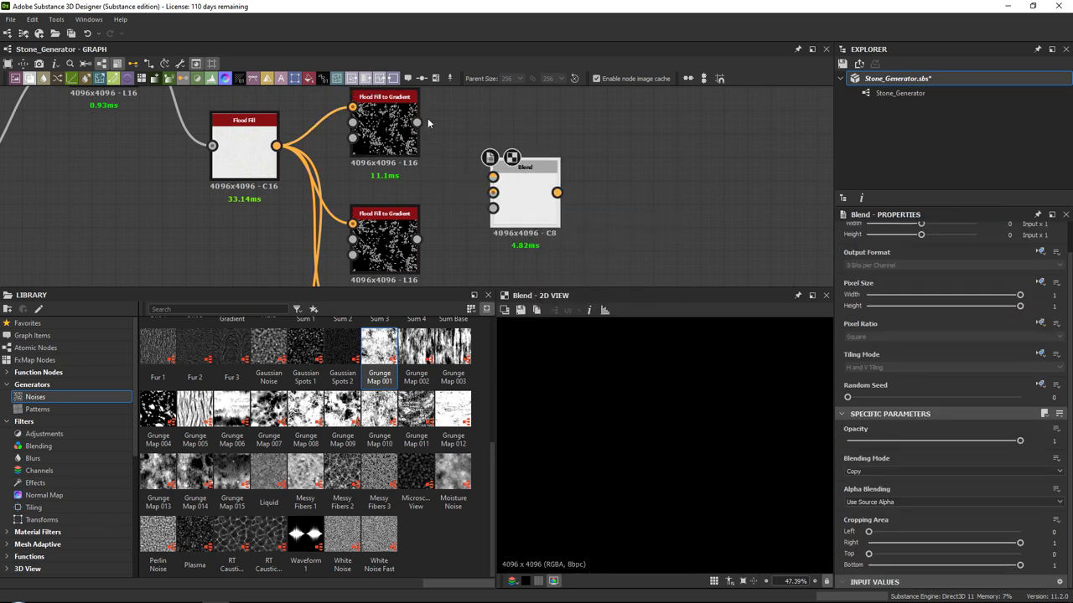
drag(416, 122, 493, 176)
drag(417, 239, 492, 192)
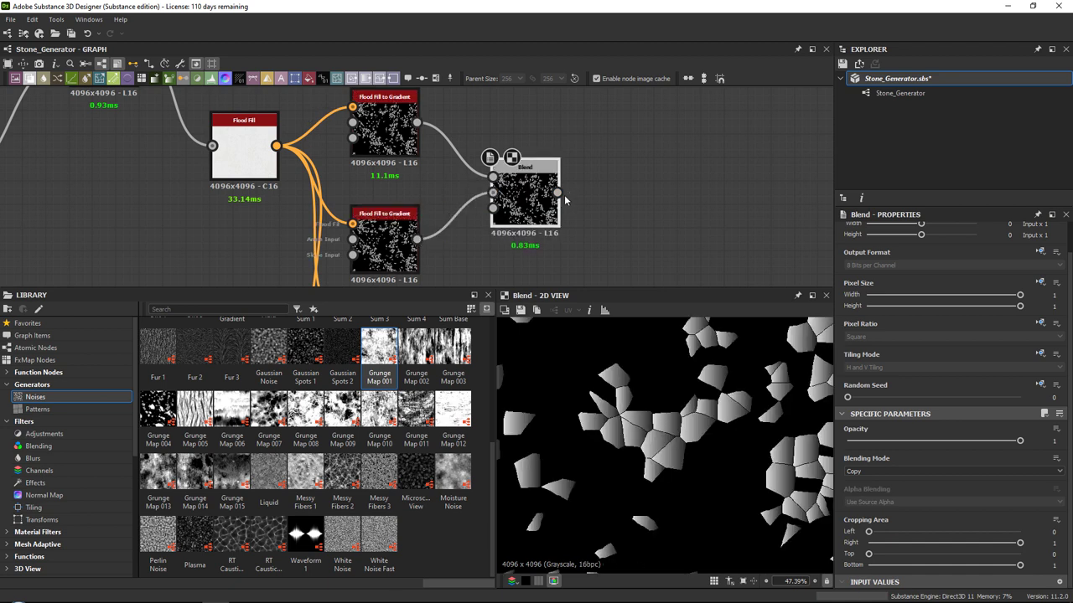
middle_drag(548, 196, 511, 196)
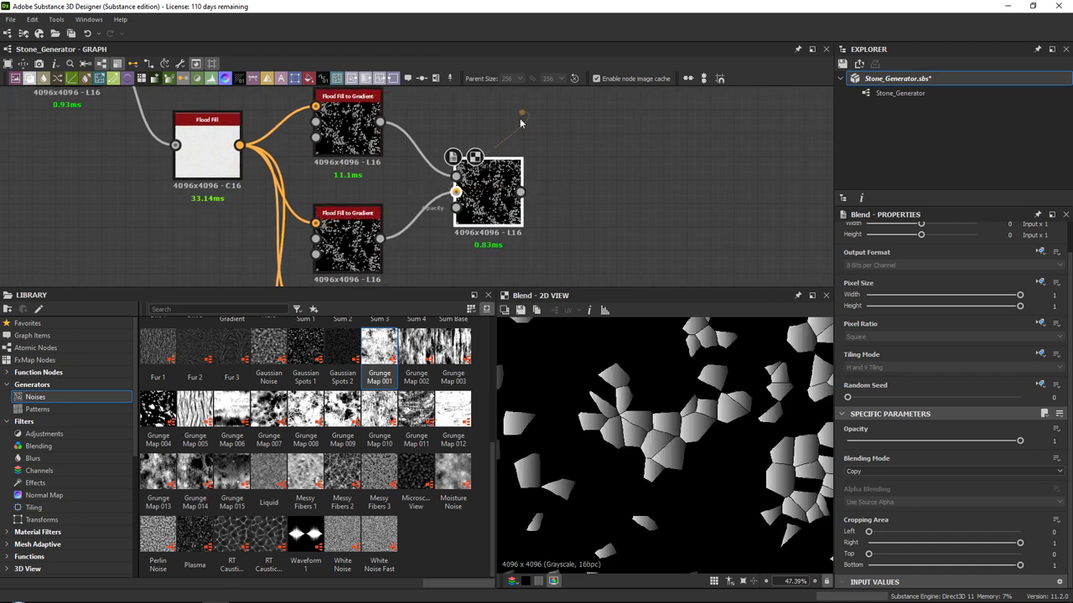
Chain a second Blend node from the first Blend's output and connect the third Flood Fill to Gradient as its foreground.
key(space)
text(blend)
key(Return)
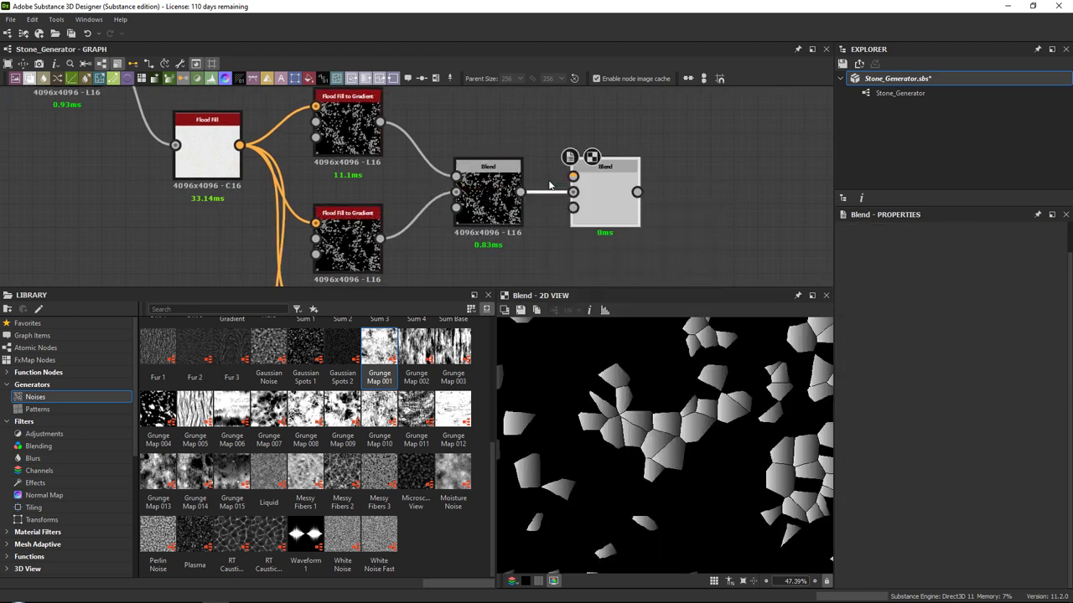
scroll(536, 196, down, 3)
middle_drag(536, 196, 463, 153)
drag(371, 229, 484, 158)
Chain a third Blend node after the second and connect the fourth Flood Fill to Gradient as its foreground.
key(space)
text(ble)
key(Return)
middle_drag(389, 287, 344, 268)
drag(327, 265, 506, 120)
middle_drag(419, 119, 461, 174)
scroll(440, 172, up, 2)
Set the blending mode of all three chained Blend nodes to Multiply.
double_click(414, 191)
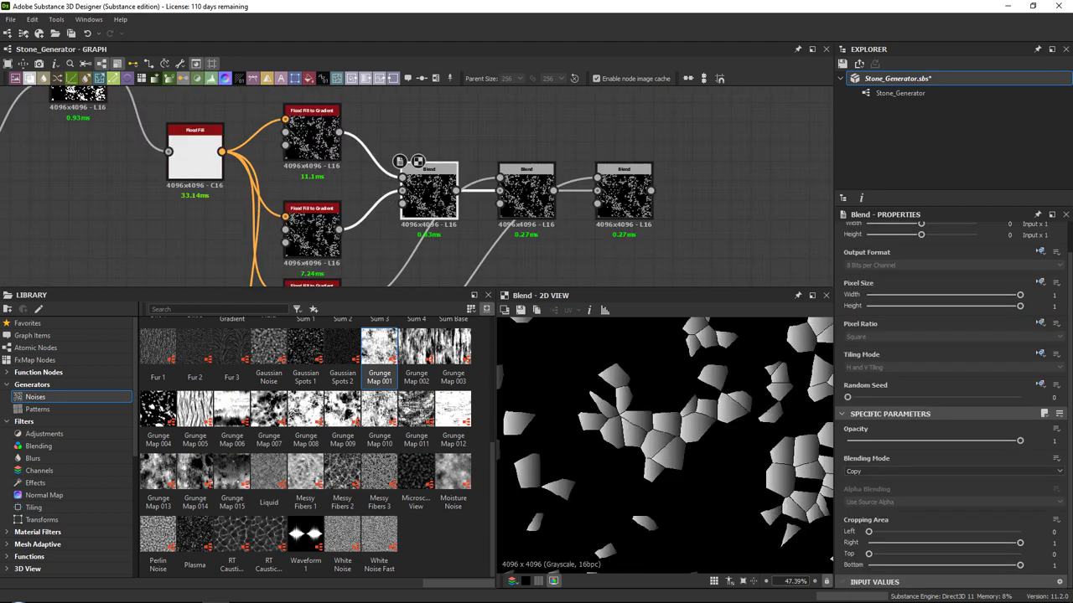
click(863, 471)
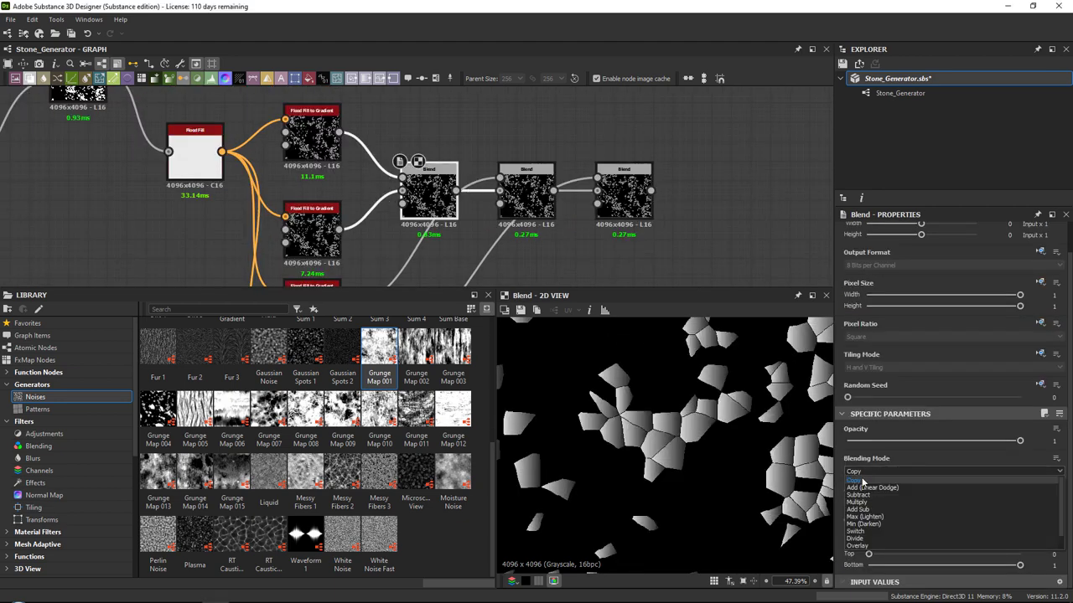
click(859, 504)
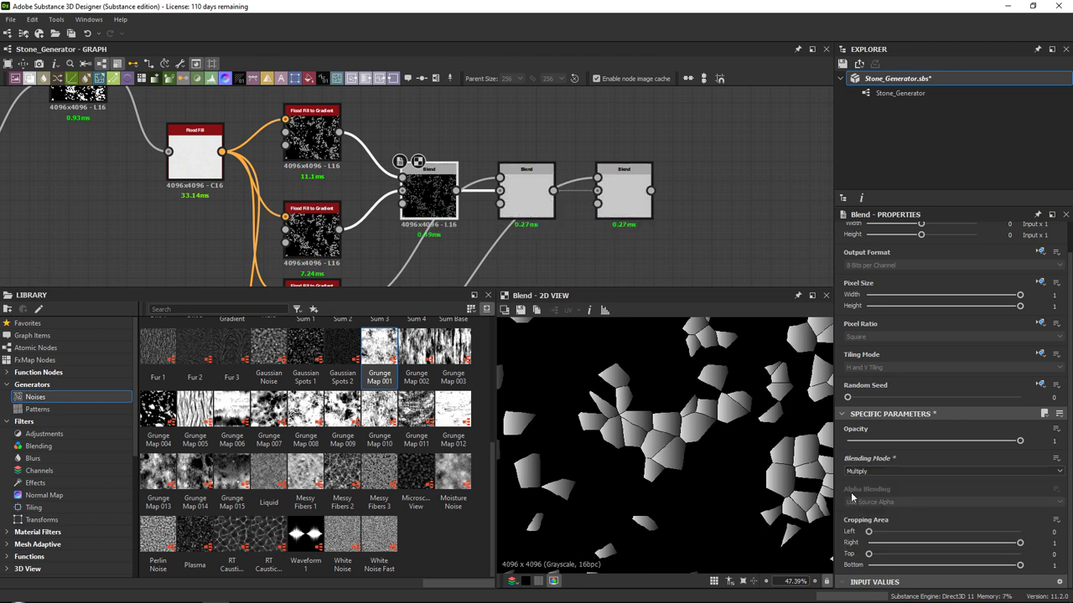
double_click(523, 195)
click(886, 473)
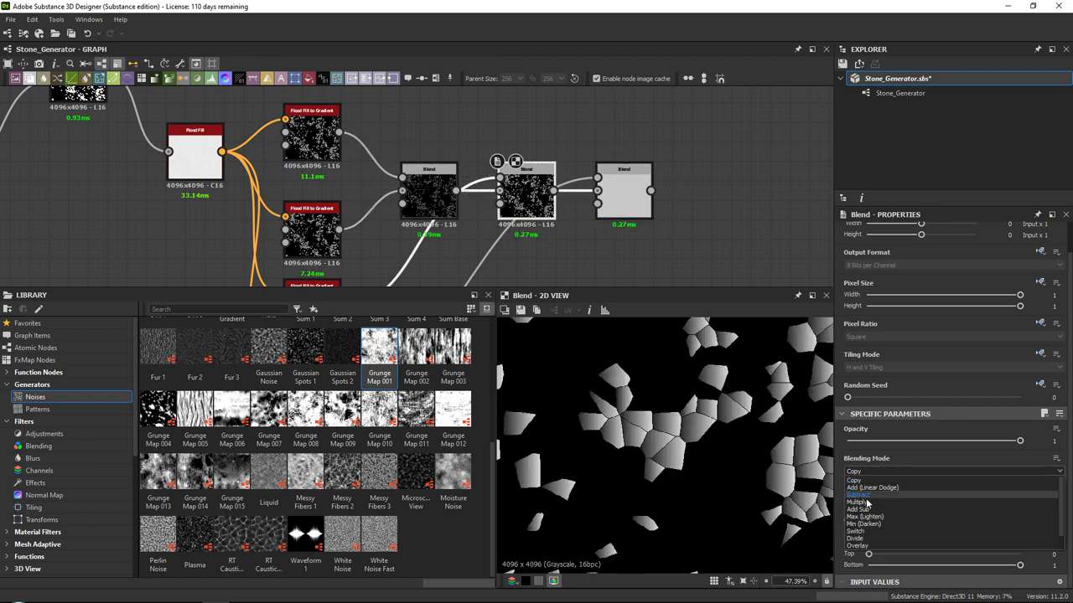
click(863, 504)
click(636, 207)
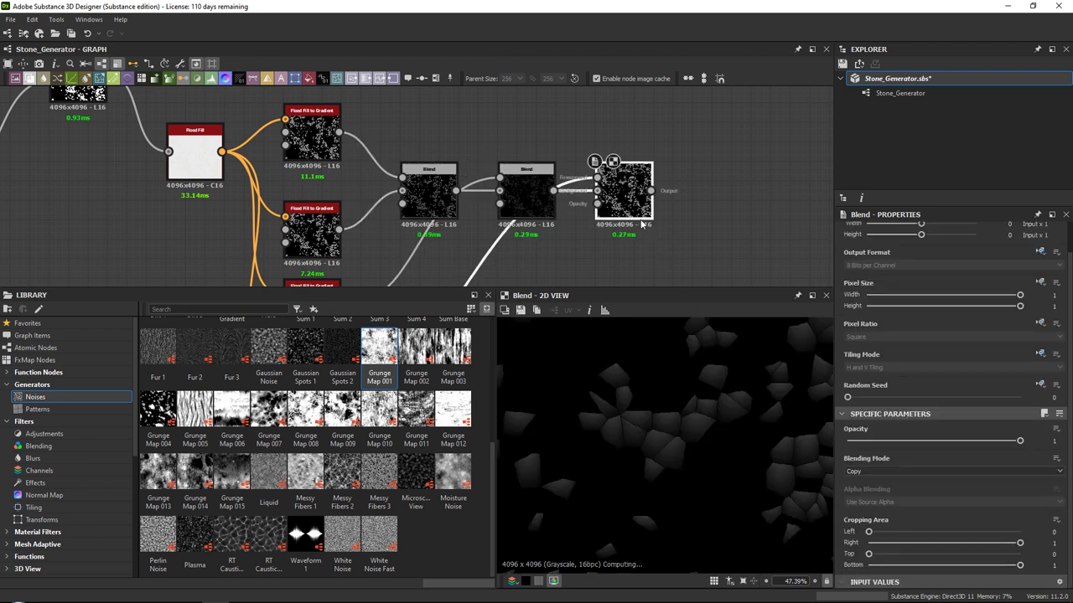
click(867, 471)
click(862, 504)
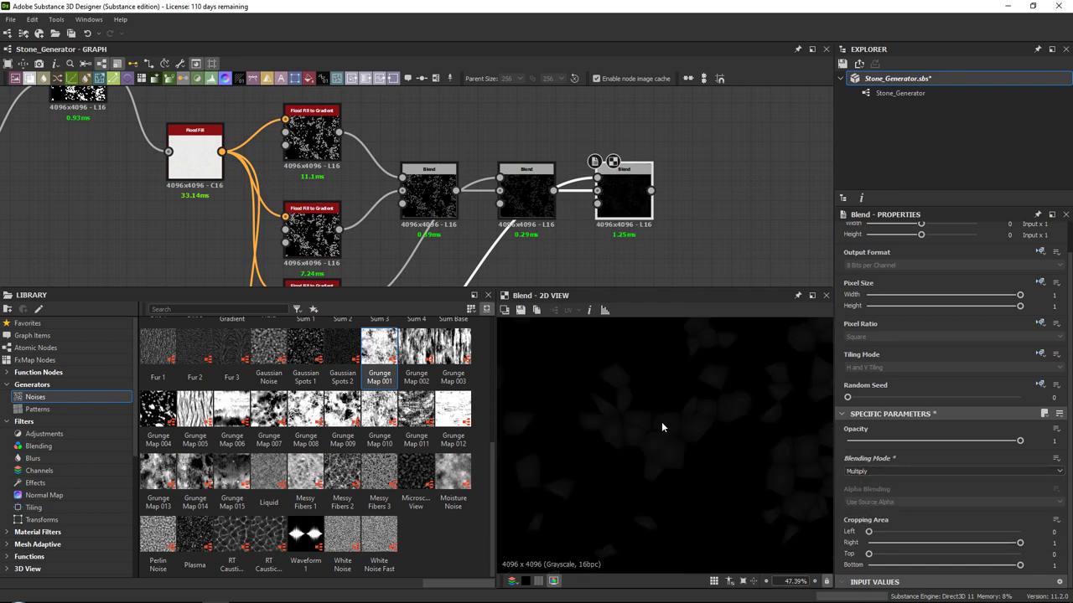
Inspect the multiplied gradients up close and compare them with the Distance branch's Auto Levels output.
scroll(663, 422, up, 4)
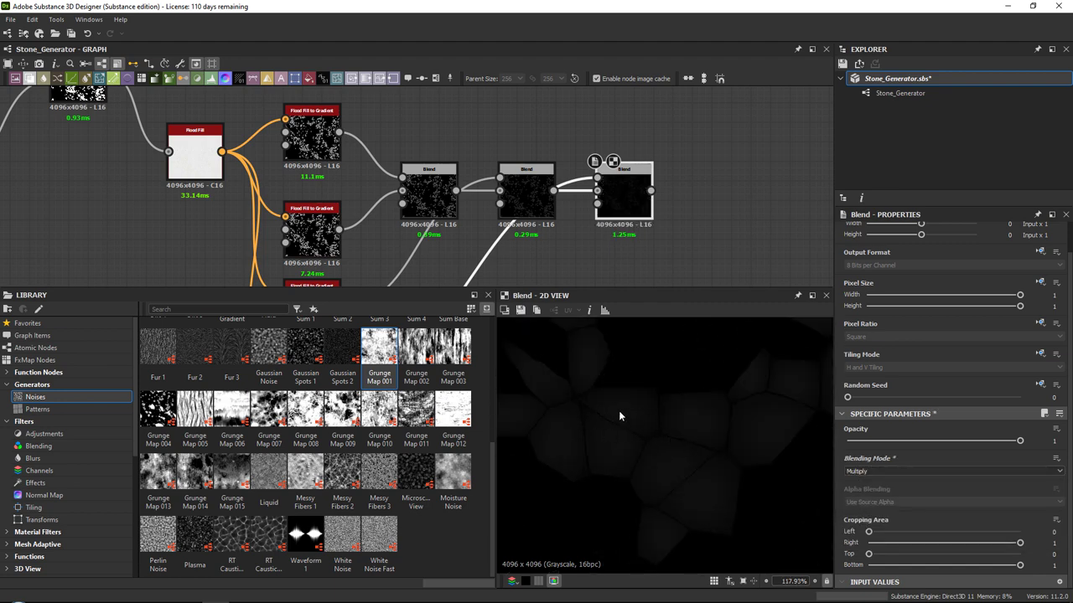
scroll(438, 210, down, 3)
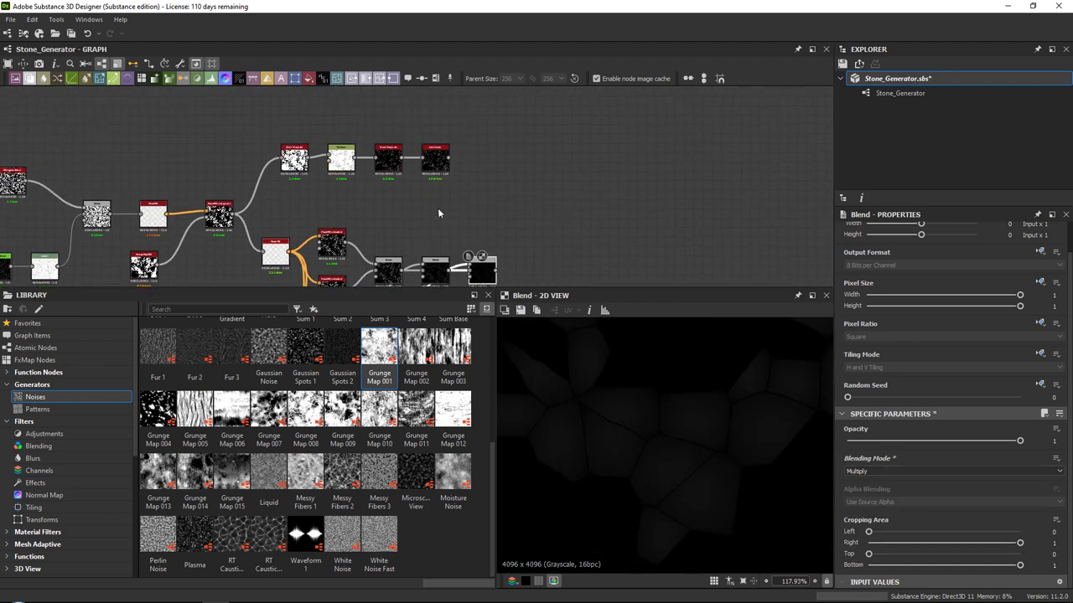
double_click(434, 160)
middle_drag(448, 202, 448, 137)
scroll(463, 201, up, 3)
double_click(495, 207)
Add a Histogram Scan node after the last Blend and set its Position to 0.95.
middle_drag(601, 248, 500, 249)
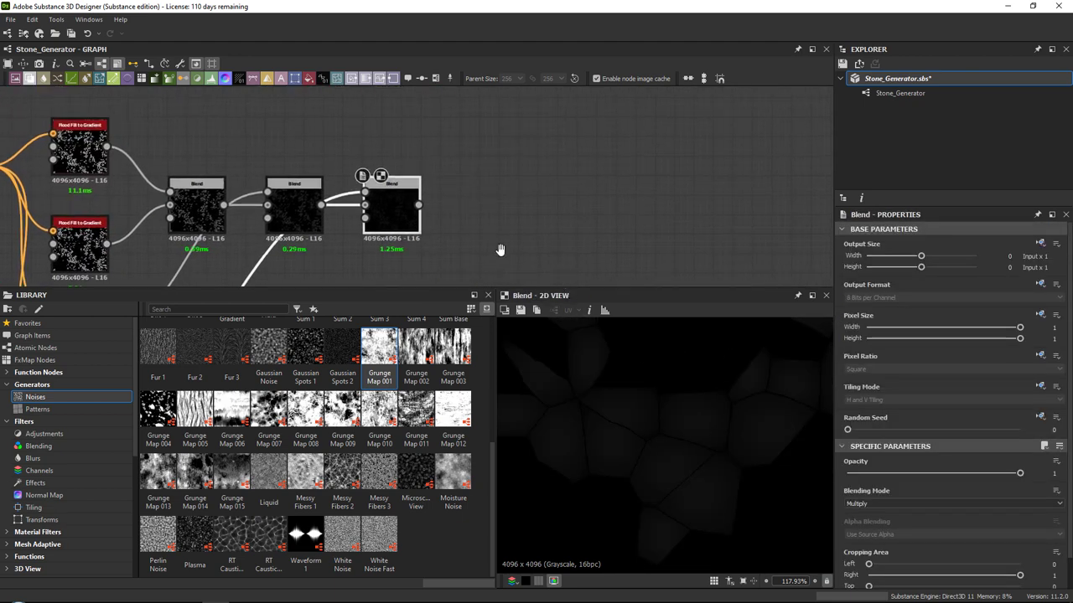
key(space)
text(histogram scan)
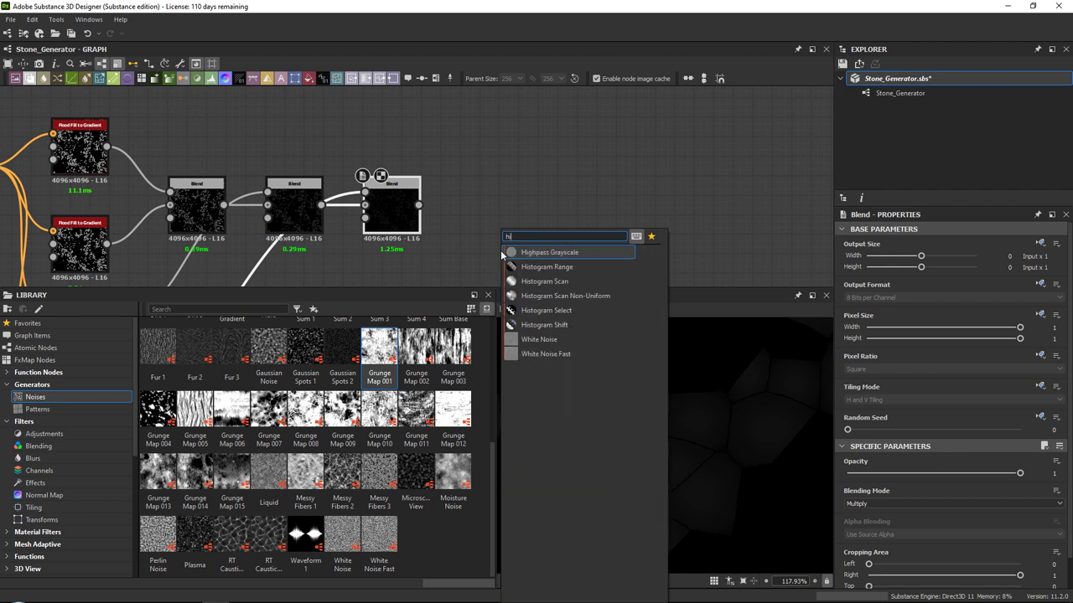
key(Return)
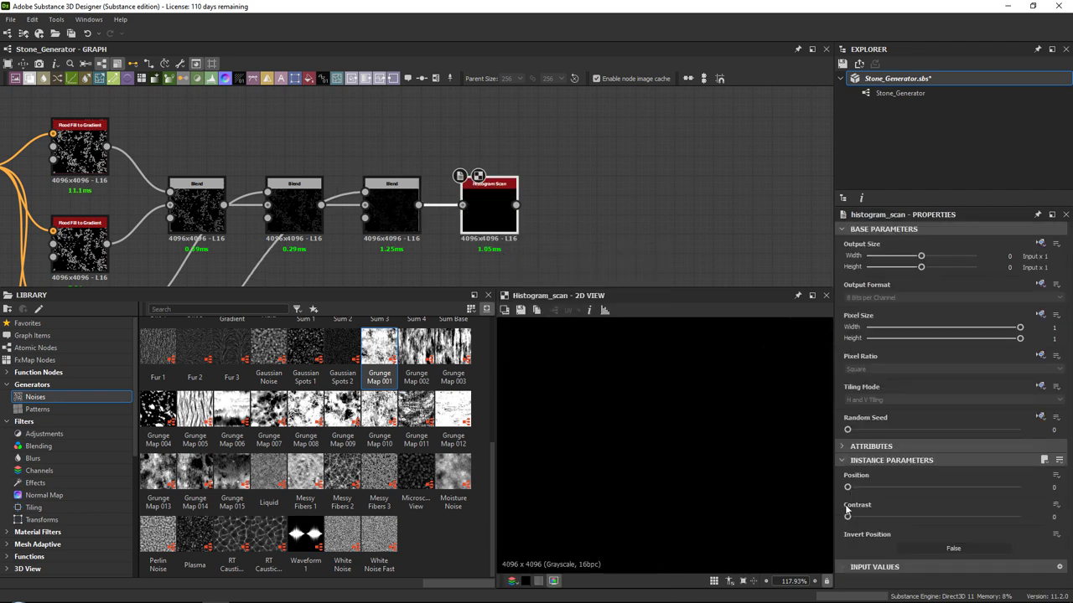
drag(848, 488, 1012, 475)
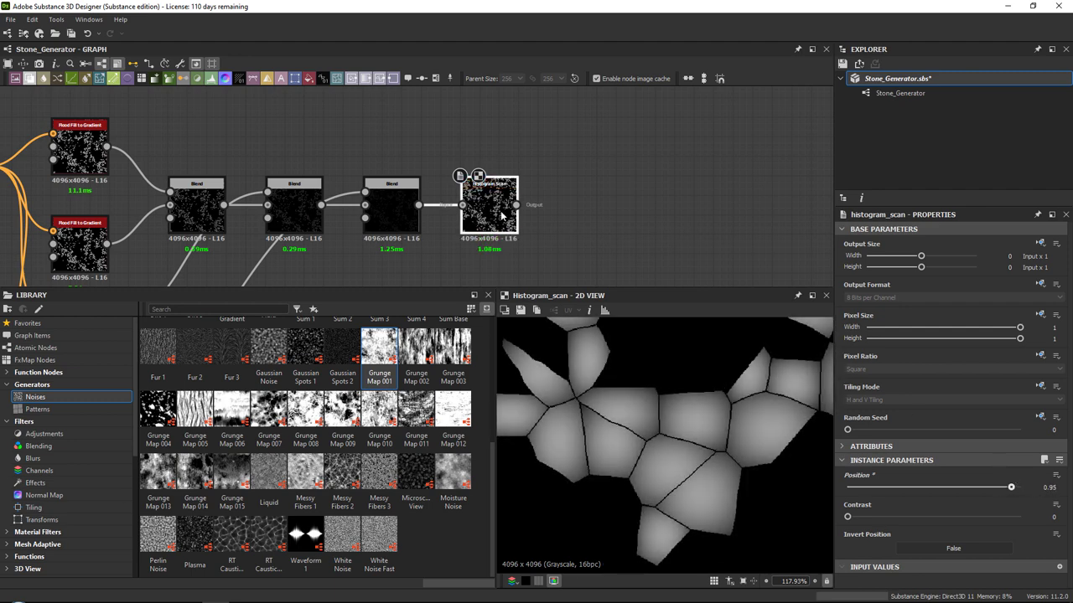
Try an Auto Levels node on the last Blend's output, below the Histogram Scan node.
drag(491, 208, 491, 130)
click(537, 217)
key(space)
text(au)
key(Return)
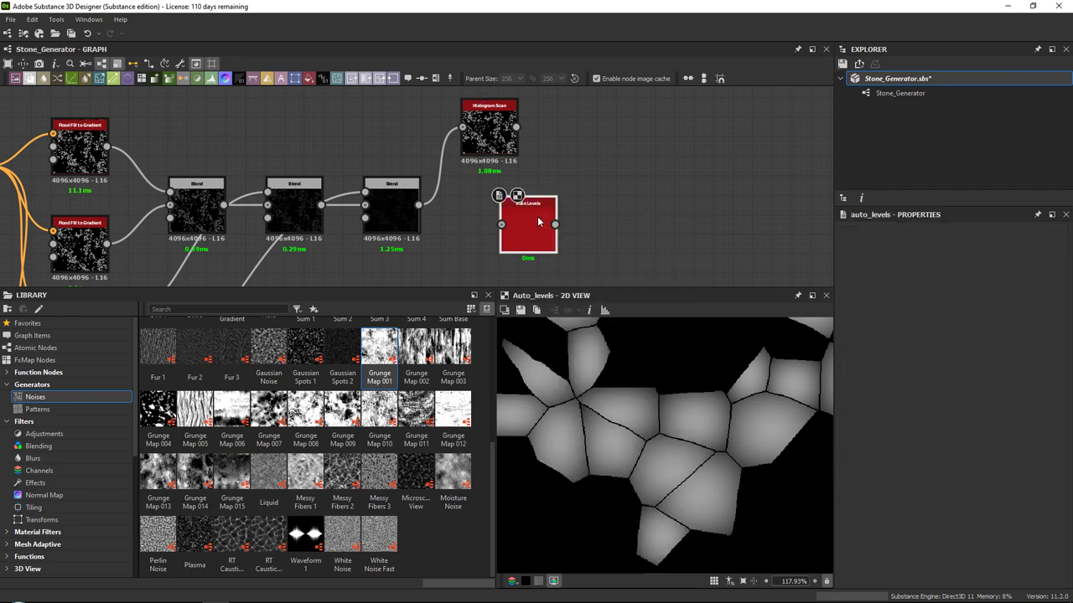
drag(419, 206, 485, 226)
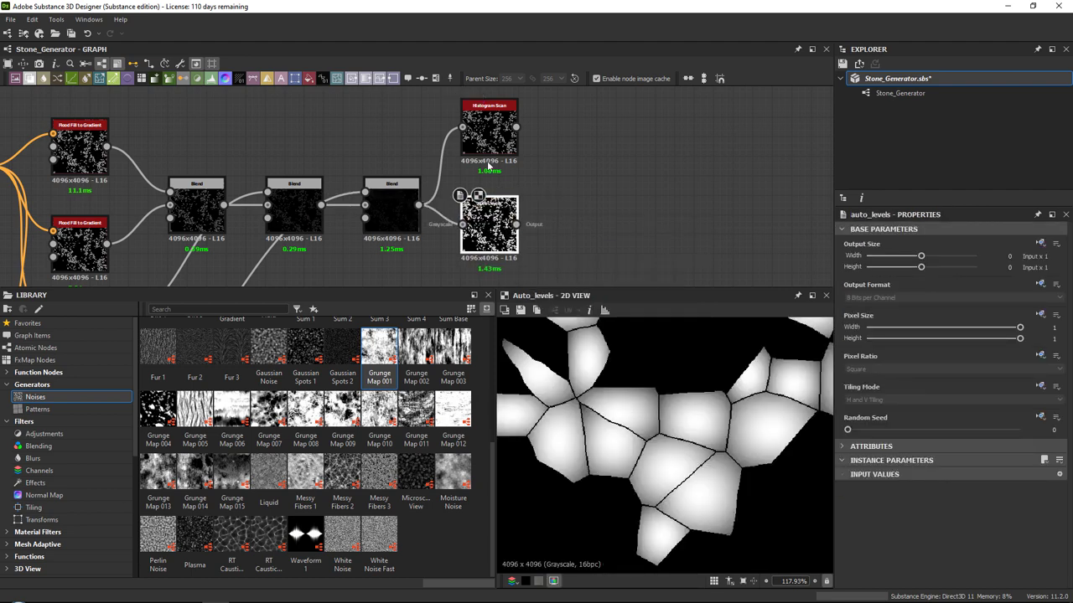
Compare Histogram Scan with Auto Levels, then delete Auto Levels and move Histogram Scan back in line with the Blends.
double_click(489, 112)
click(490, 199)
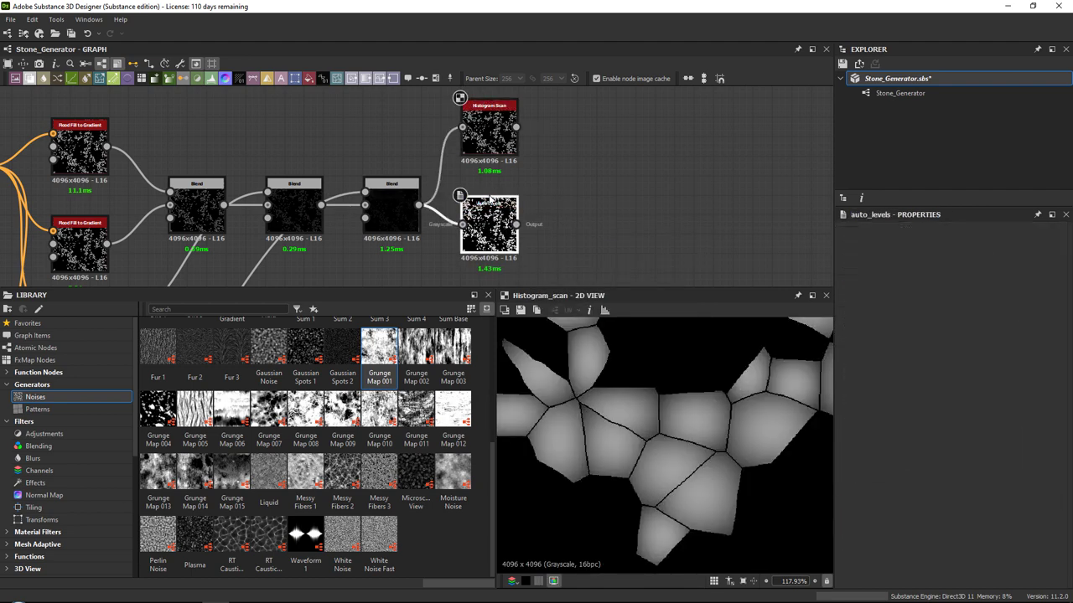
double_click(494, 239)
key(Delete)
double_click(490, 135)
drag(490, 134, 489, 201)
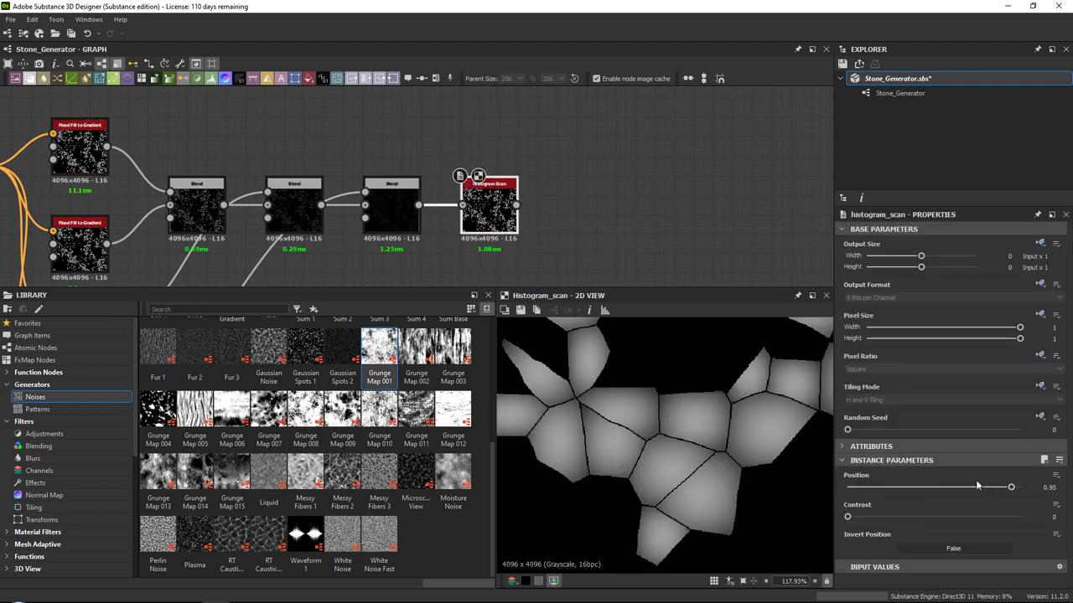
Set the Histogram Scan's Position to 0.96 and check the stone gradients in the 2D view.
drag(1005, 488, 1013, 488)
scroll(655, 410, down, 5)
scroll(664, 376, up, 6)
middle_drag(655, 410, 659, 437)
middle_drag(527, 184, 517, 232)
Move the four Distance branch nodes together so they line up above the Blend and Histogram Scan row.
scroll(513, 227, down, 2)
middle_drag(494, 163, 464, 281)
scroll(445, 260, down, 2)
drag(181, 140, 402, 224)
middle_drag(398, 220, 340, 158)
drag(312, 149, 407, 181)
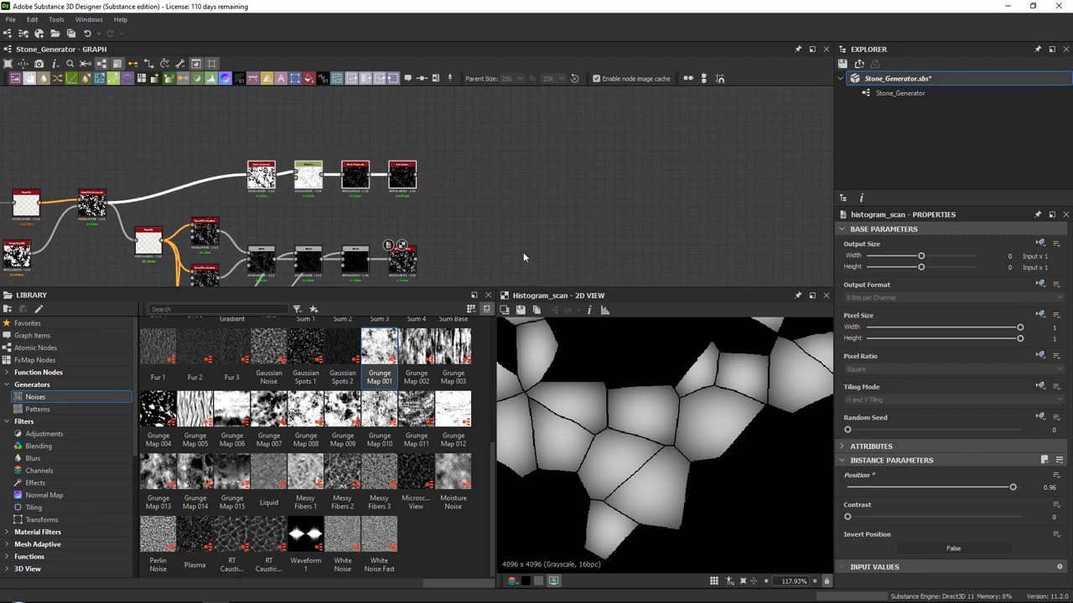
Add a Blend node with the Distance branch's Auto Levels as foreground and the Histogram Scan as background.
scroll(442, 205, up, 3)
scroll(423, 204, up, 2)
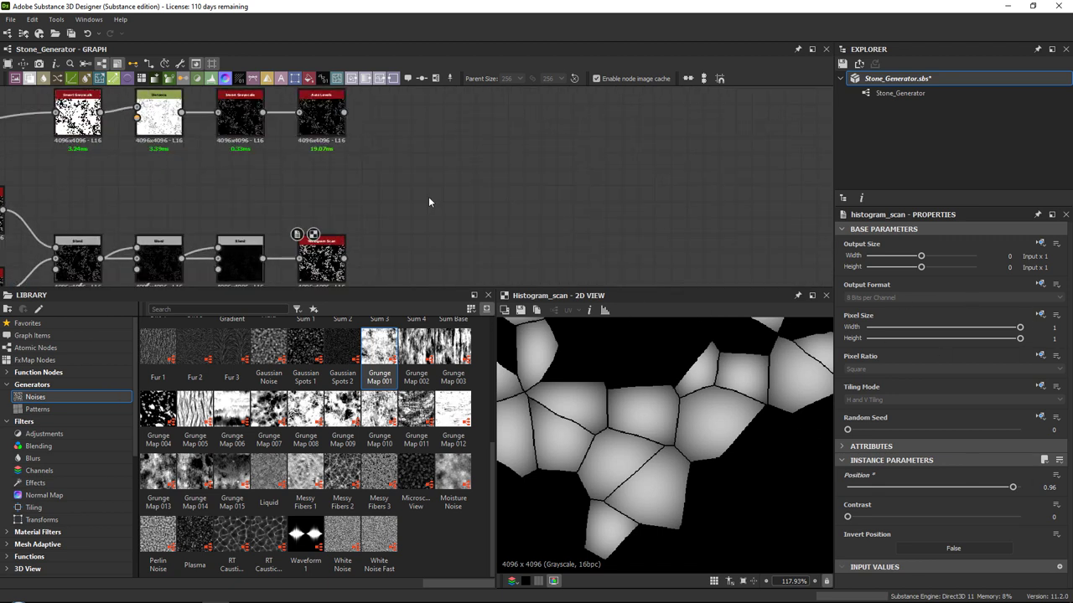
middle_drag(472, 253, 476, 229)
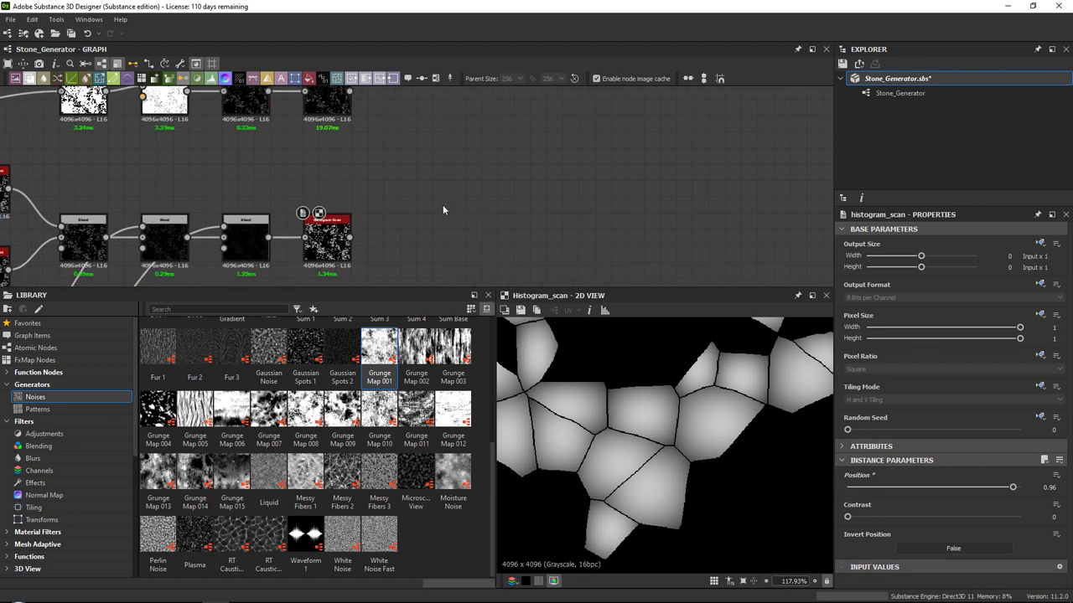
key(space)
text(blend)
key(Return)
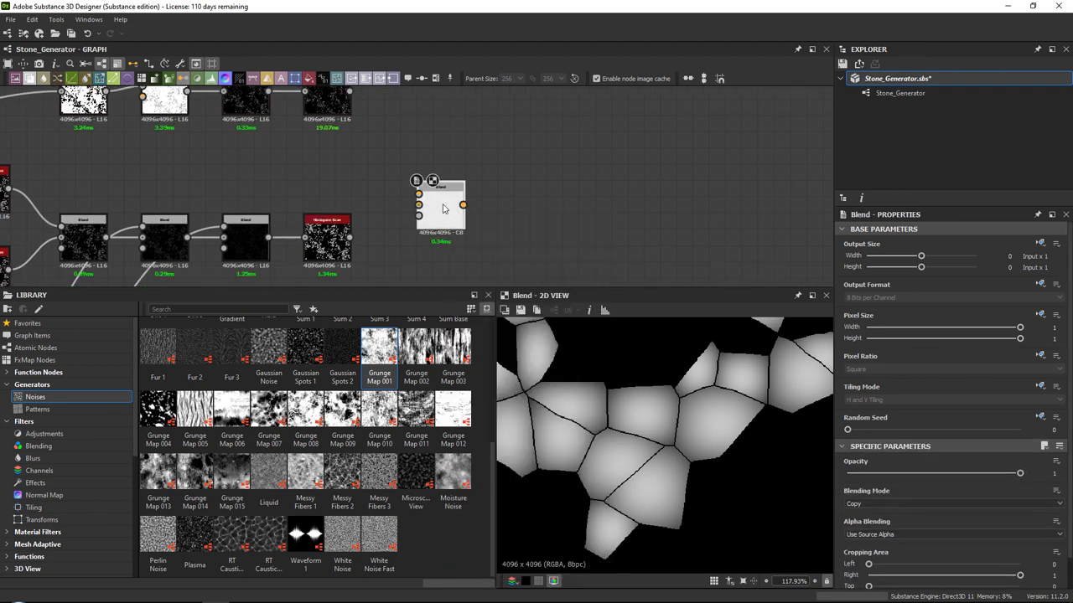
drag(367, 206, 434, 194)
middle_drag(366, 139, 358, 171)
drag(340, 123, 410, 210)
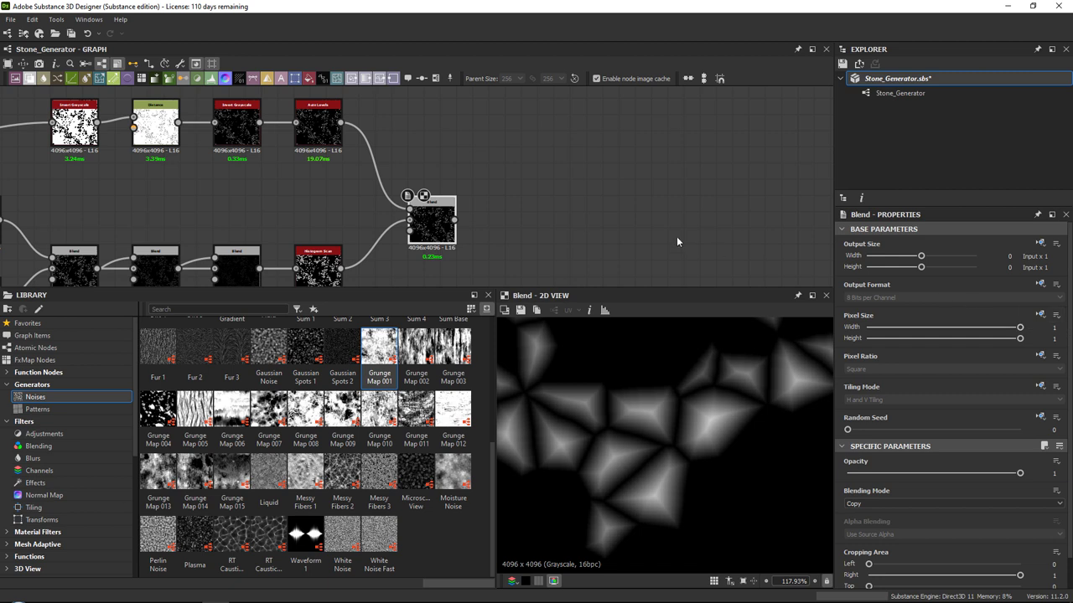
Set the new Blend's mode to Multiply and its opacity to 0.6, inspecting the stones up close.
scroll(872, 487, down, 1)
click(864, 472)
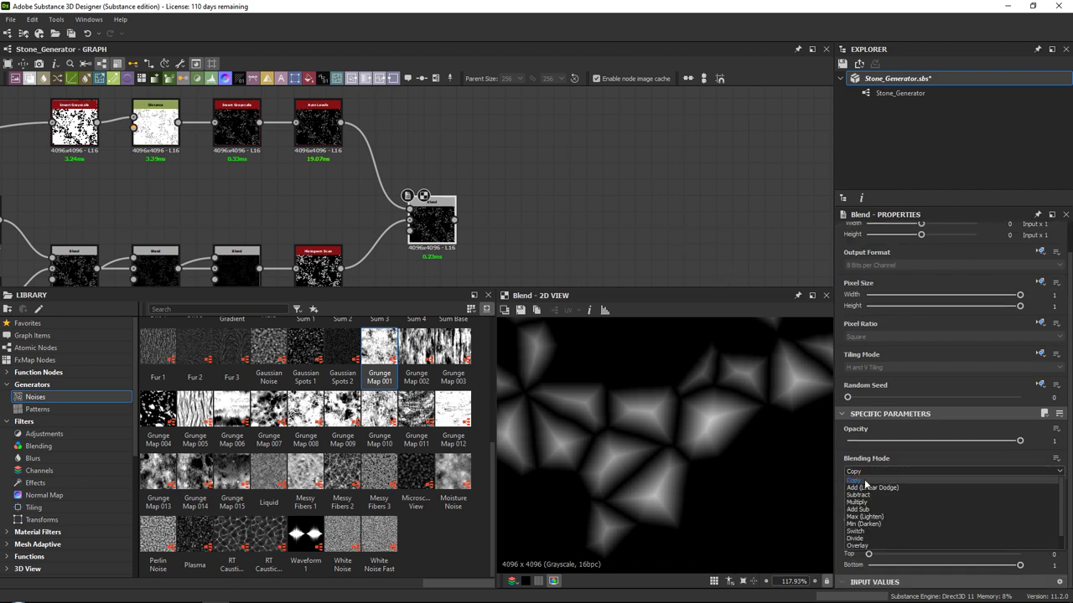
click(863, 503)
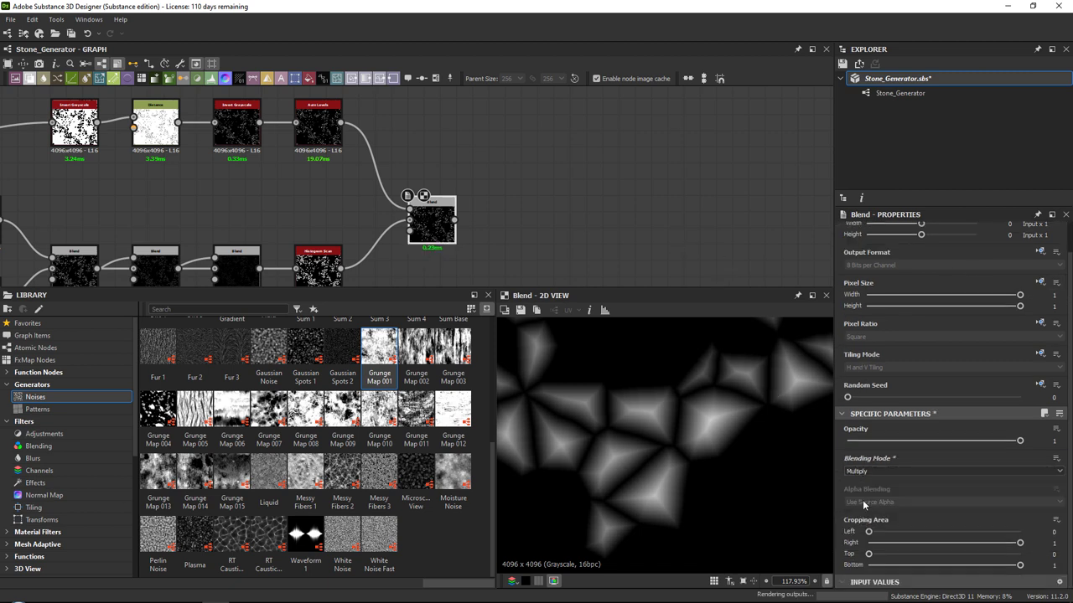
scroll(655, 422, down, 5)
scroll(655, 422, up, 5)
drag(1007, 444, 949, 446)
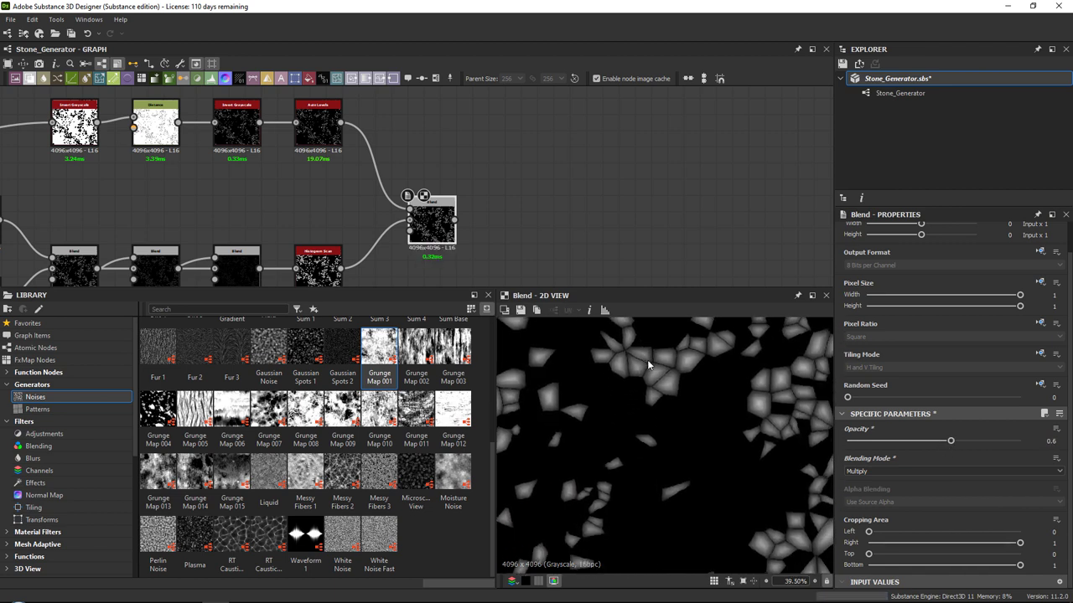
scroll(680, 360, up, 2)
middle_drag(681, 361, 679, 411)
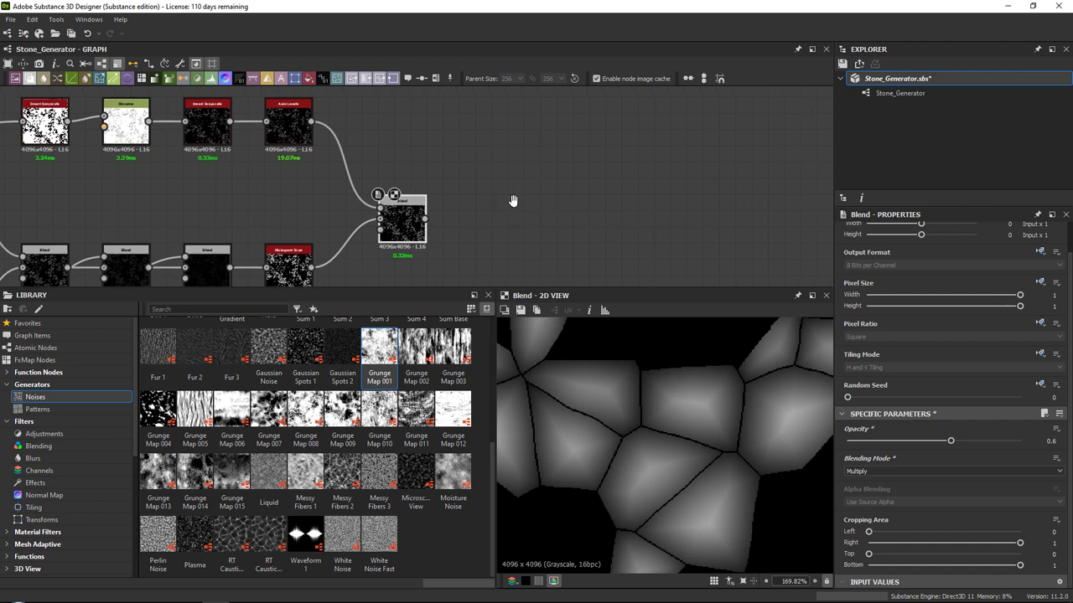
Add a Normal node fed by the new Blend, with OpenGL normal format and an intensity of 3.
key(space)
text(no)
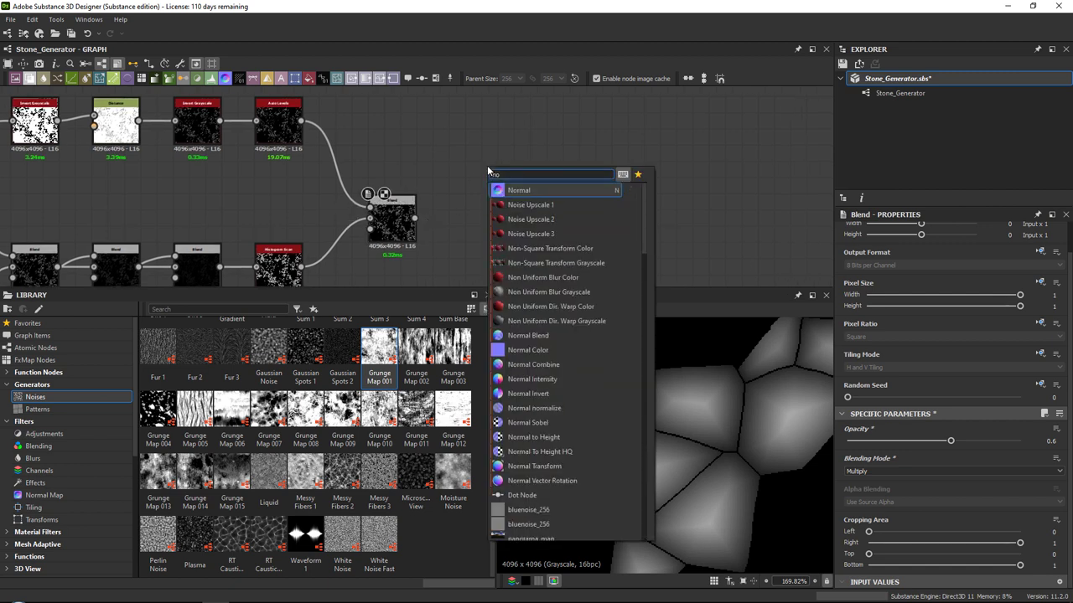
key(Return)
drag(414, 219, 468, 169)
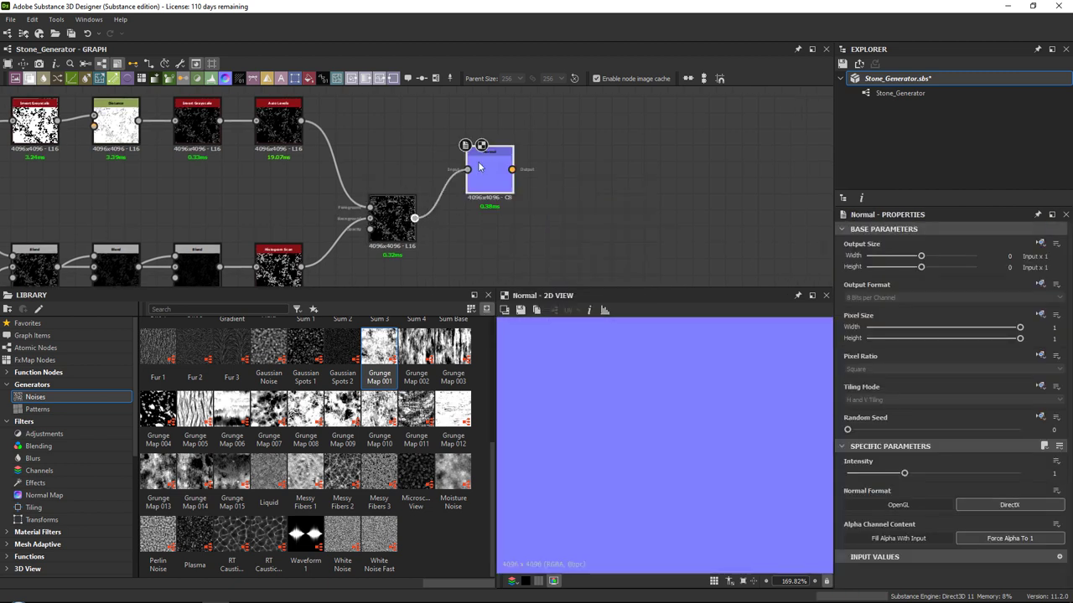
click(898, 505)
drag(904, 474, 1027, 473)
scroll(632, 405, up, 1)
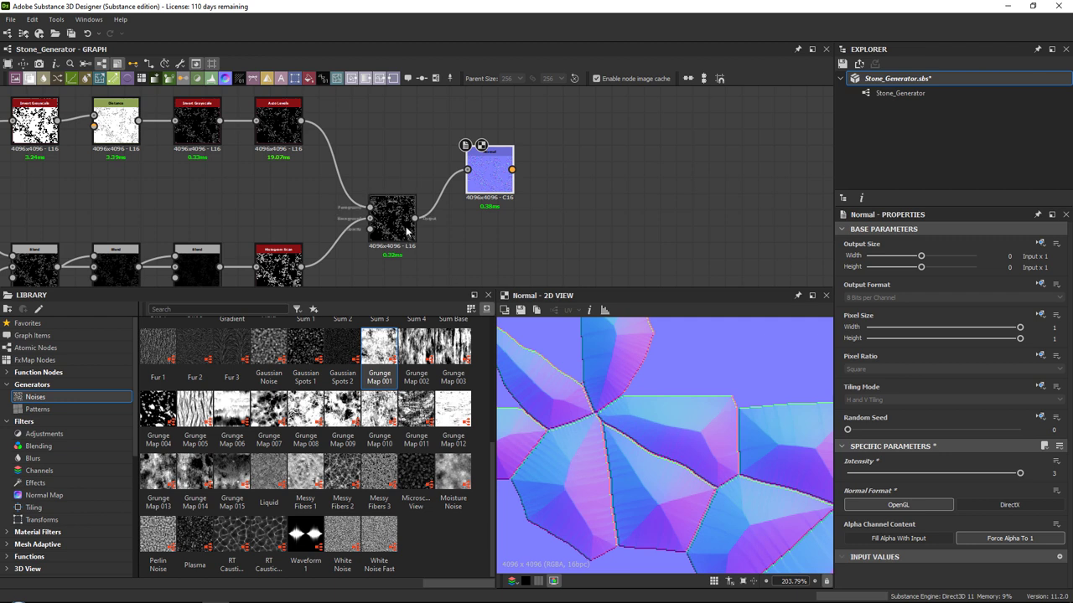
Check the normals using the Distance branch's Auto Levels as input, and delete the Normal node.
scroll(706, 421, down, 6)
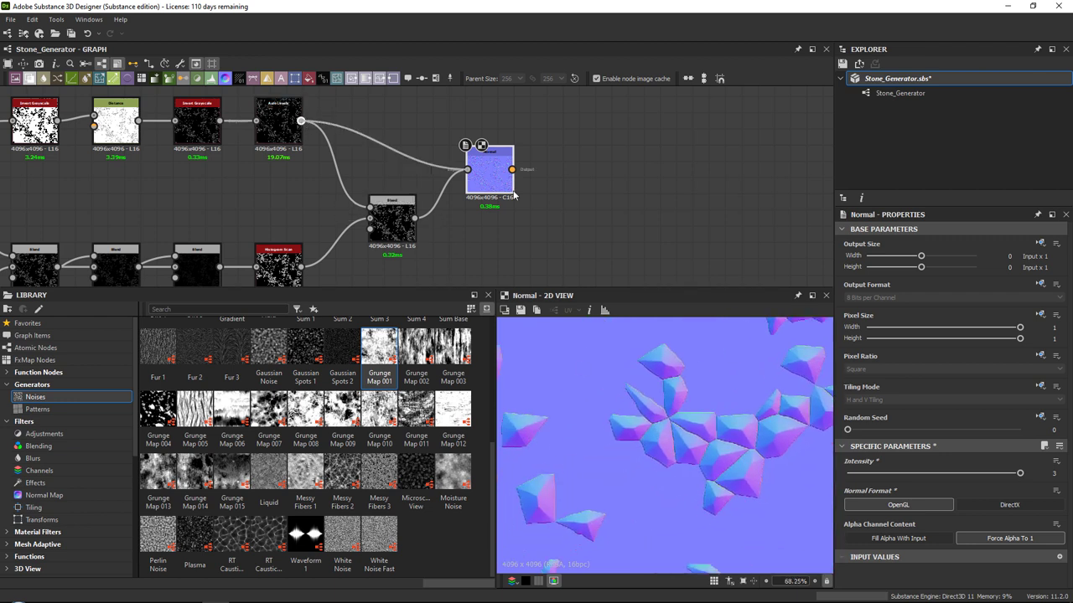
scroll(663, 452, up, 3)
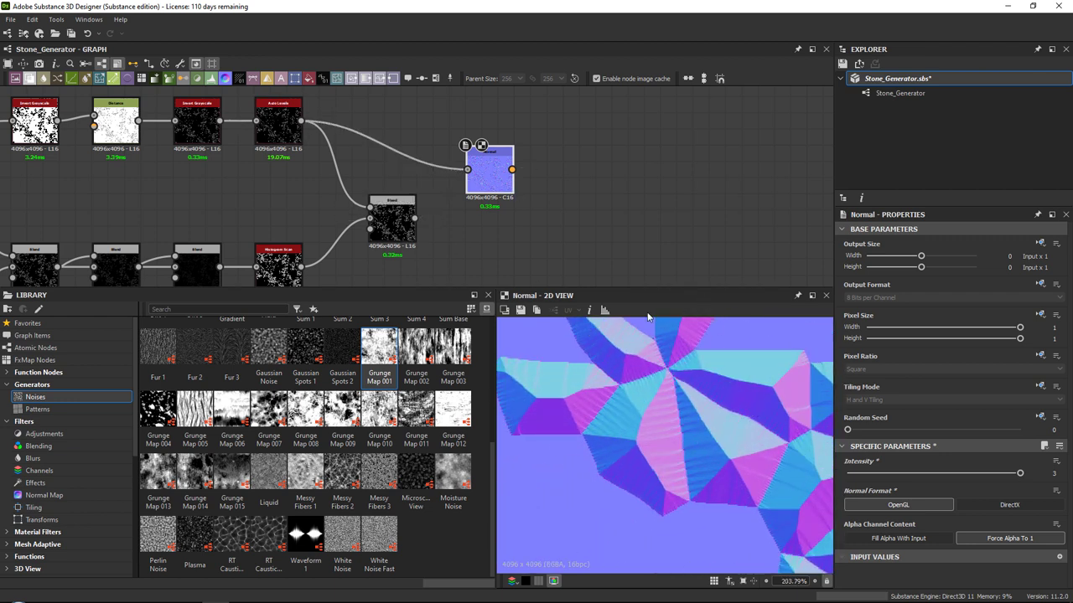
middle_drag(555, 200, 529, 213)
drag(389, 232, 442, 183)
drag(469, 181, 470, 167)
key(Delete)
Add an Auto Levels node after the Multiply Blend and inspect the stones' brightness at different scales.
double_click(374, 232)
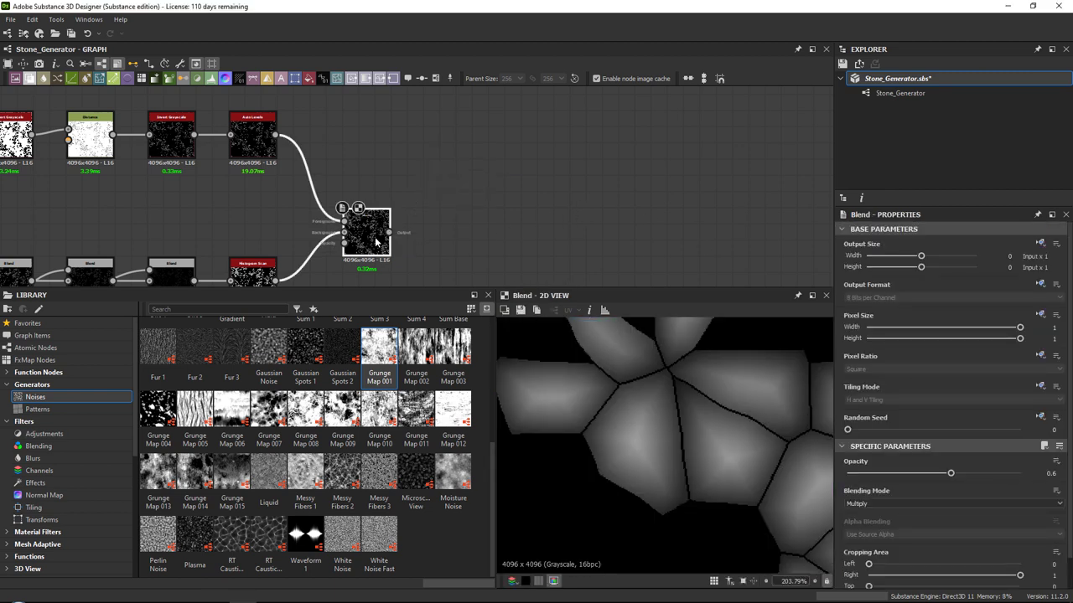
key(space)
text(au)
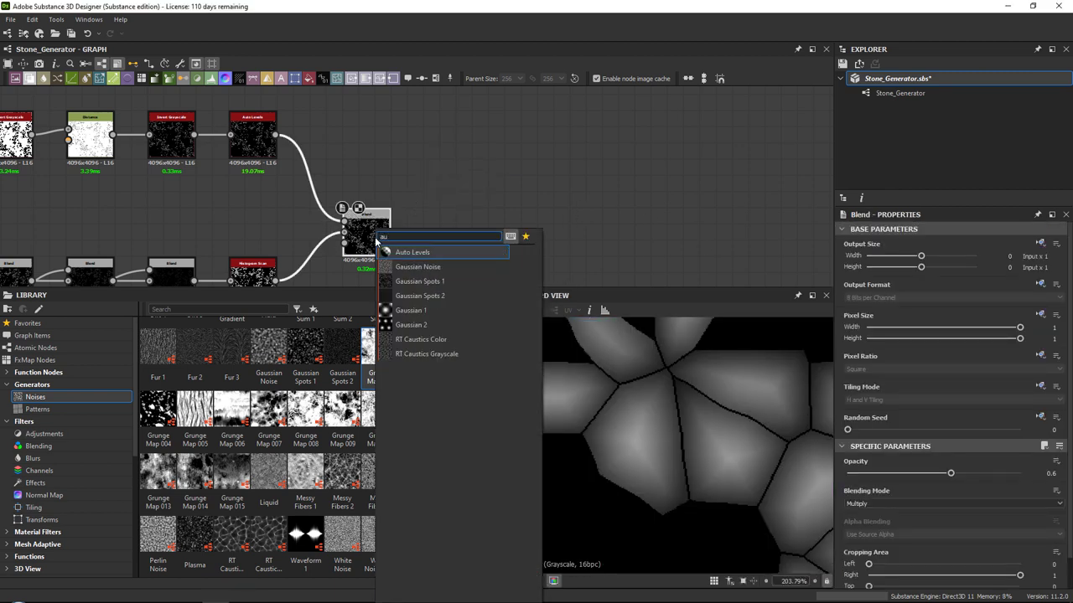
key(Return)
scroll(649, 387, down, 5)
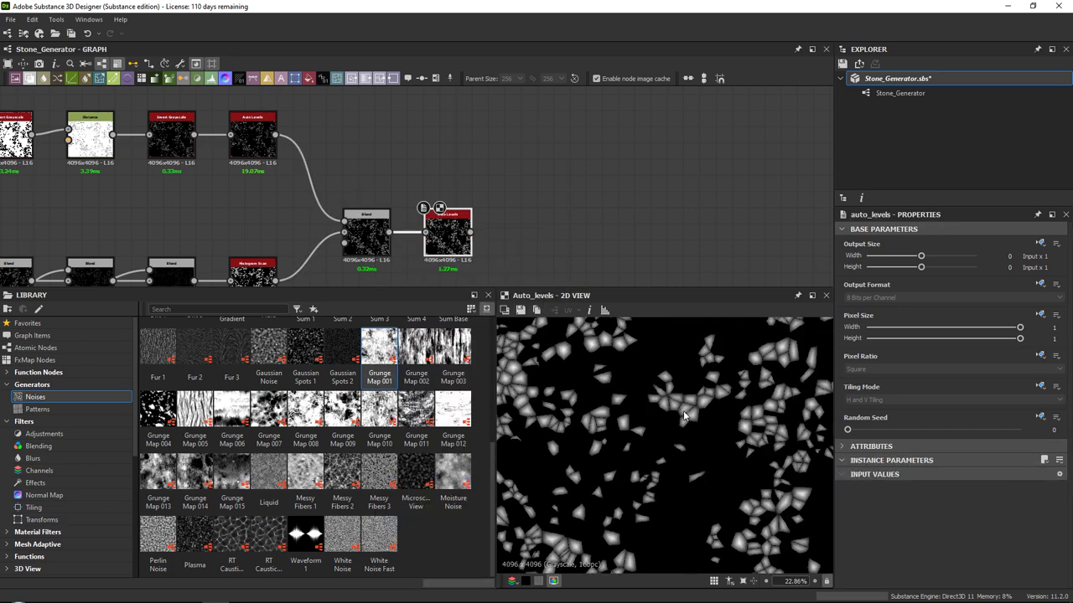
scroll(807, 425, up, 4)
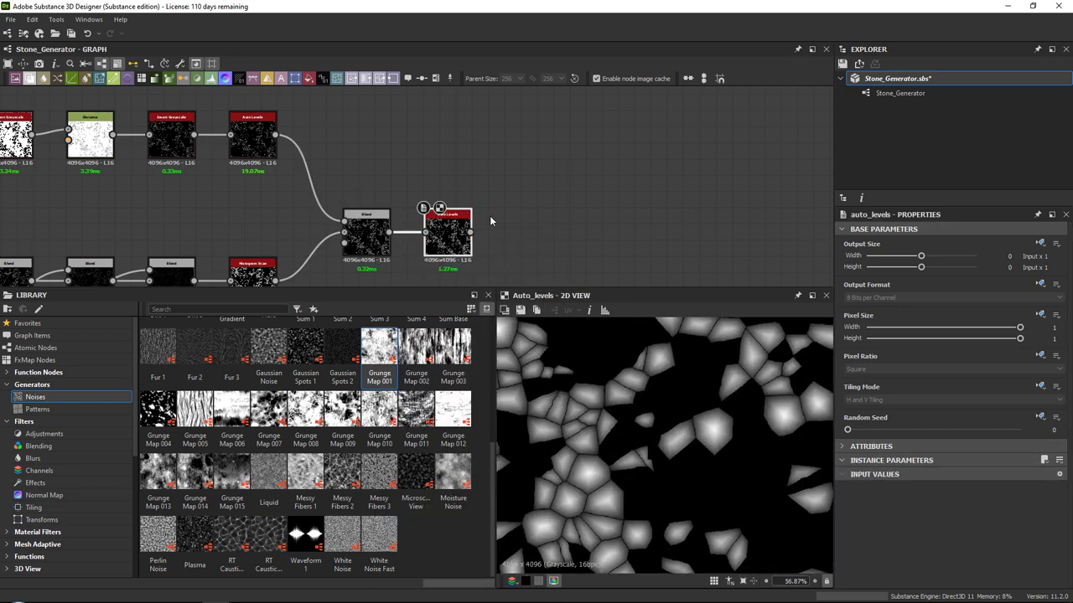
middle_drag(493, 222, 475, 210)
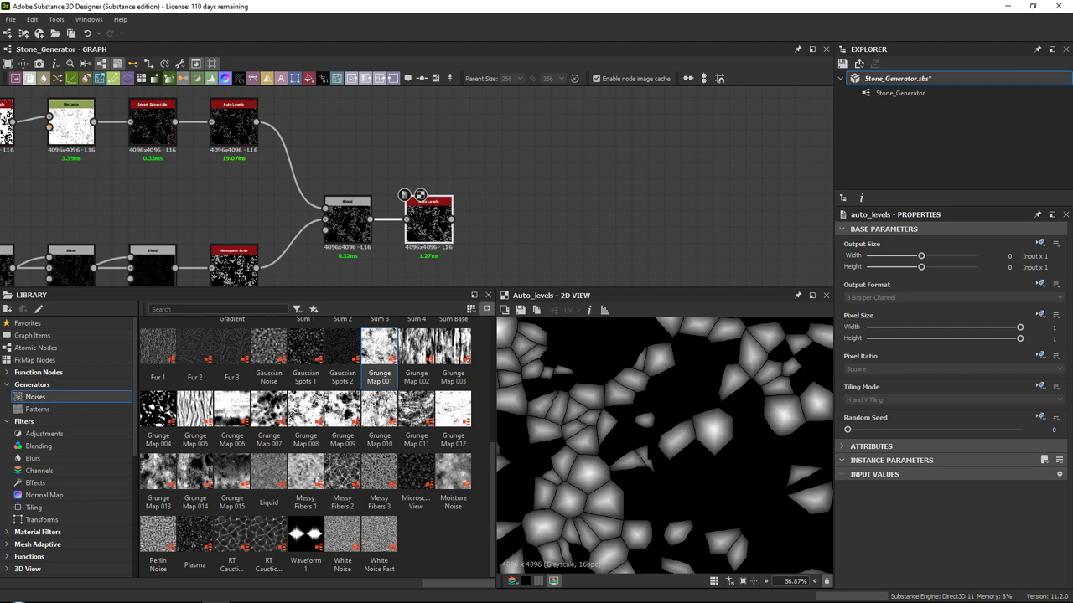
Add a Histogram Scan node fed by the new Auto Levels.
scroll(445, 206, down, 3)
scroll(445, 206, up, 5)
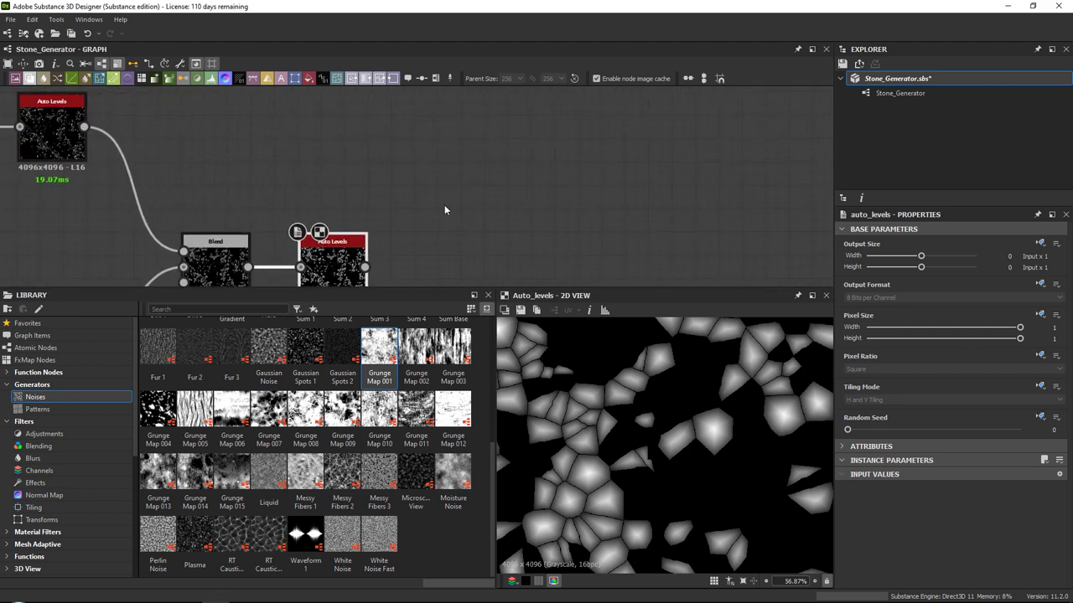
key(space)
text(his)
key(Down)
key(Return)
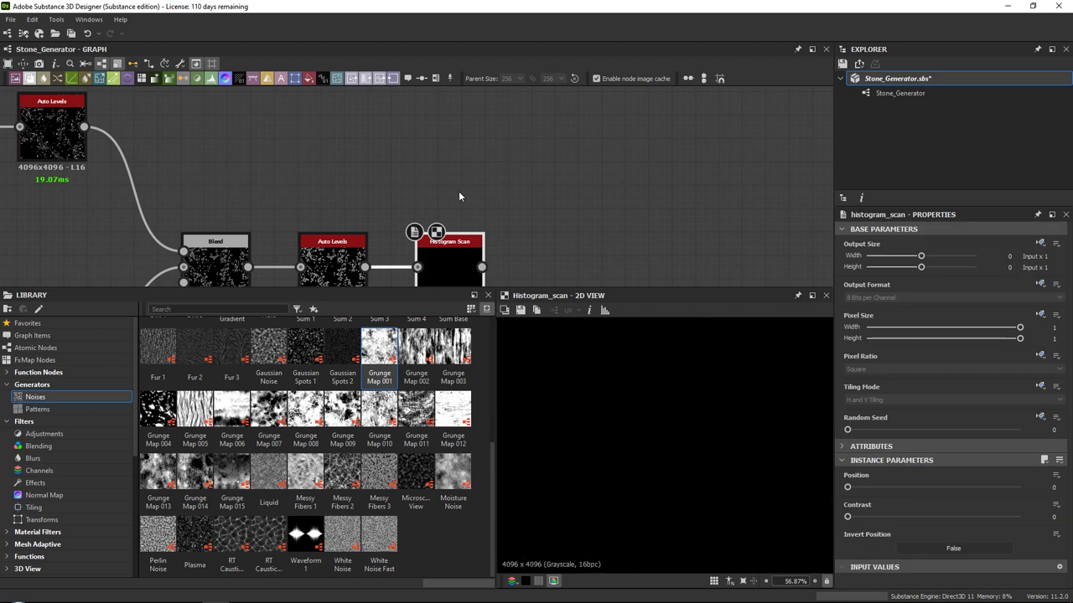
Place the Histogram Scan above the Auto Levels and set its position to 0.38, keeping contrast at 0.
double_click(344, 262)
scroll(600, 364, up, 5)
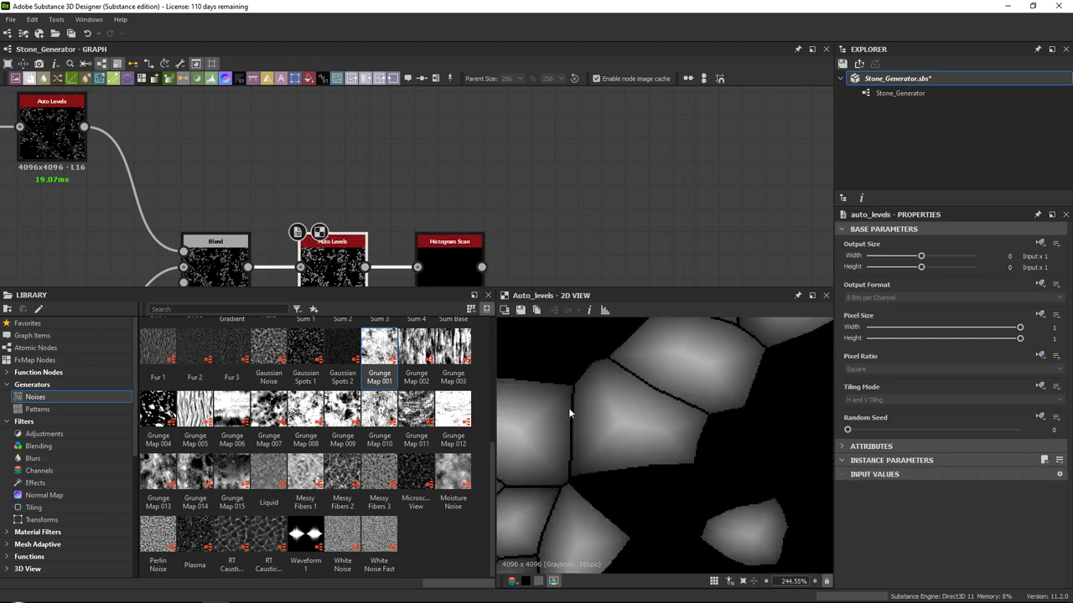
double_click(465, 250)
drag(465, 249, 476, 144)
drag(847, 487, 914, 486)
scroll(628, 458, down, 4)
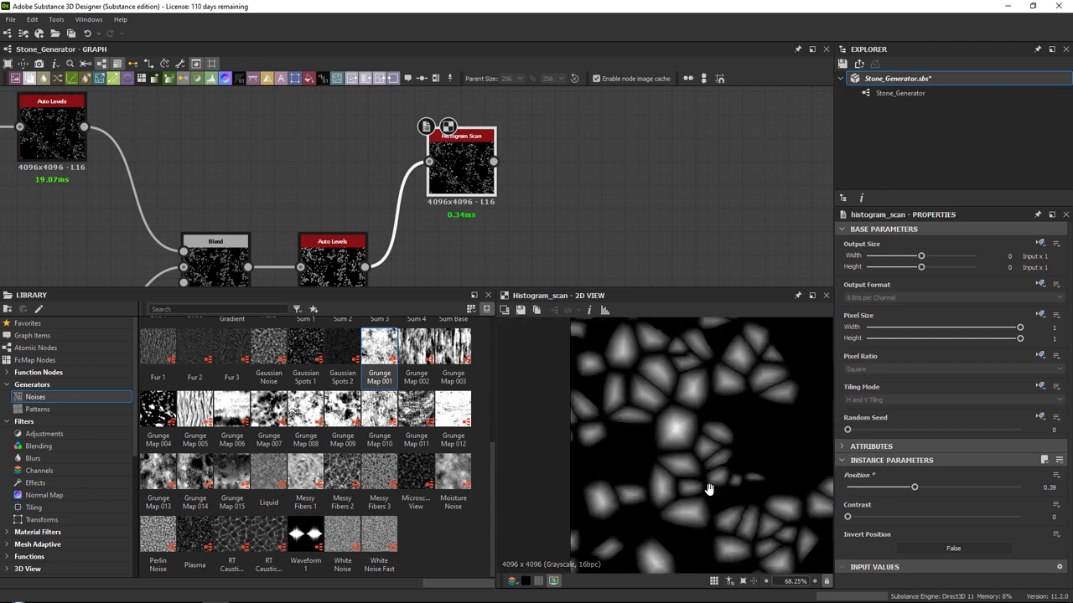
mouse_move(849, 517)
mouse_down()
mouse_move(902, 517)
mouse_move(847, 519)
mouse_up()
mouse_move(912, 488)
mouse_down()
mouse_move(898, 488)
mouse_move(922, 489)
mouse_move(914, 487)
mouse_up()
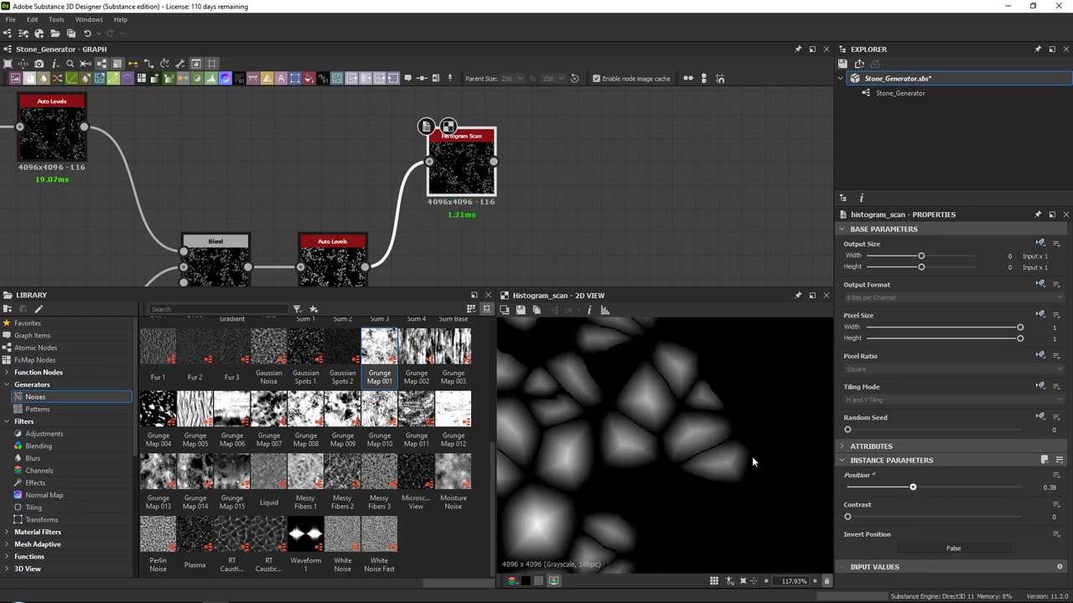
Move the Histogram Scan clear of the Auto Levels and add a Blur HQ Grayscale after it with intensity 0.1.
middle_drag(569, 186, 495, 208)
scroll(418, 198, down, 1)
drag(401, 193, 439, 145)
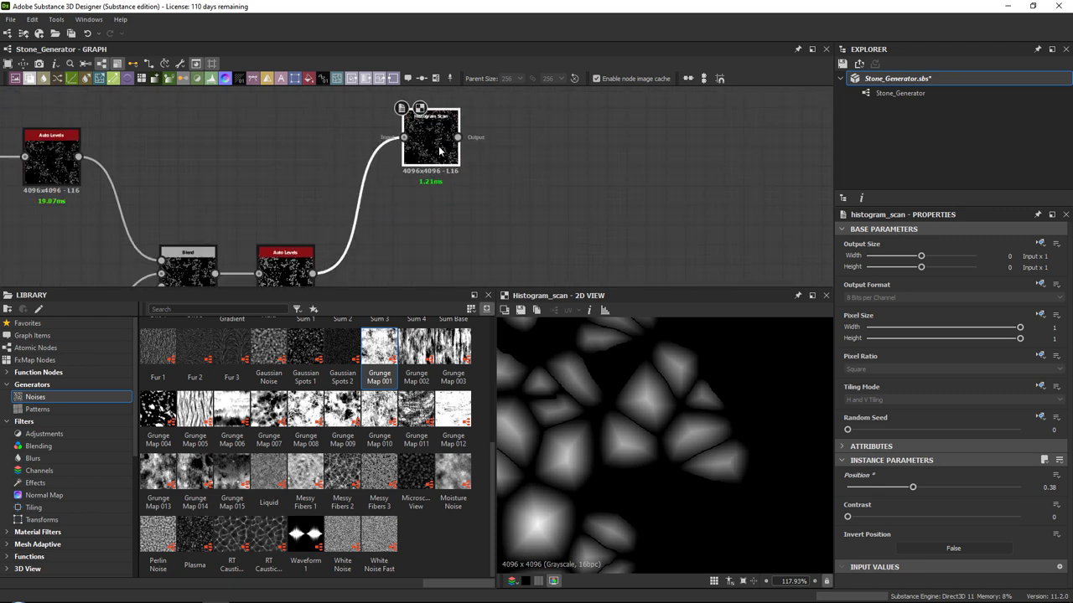
scroll(637, 377, up, 5)
middle_drag(463, 175, 452, 200)
drag(425, 166, 418, 176)
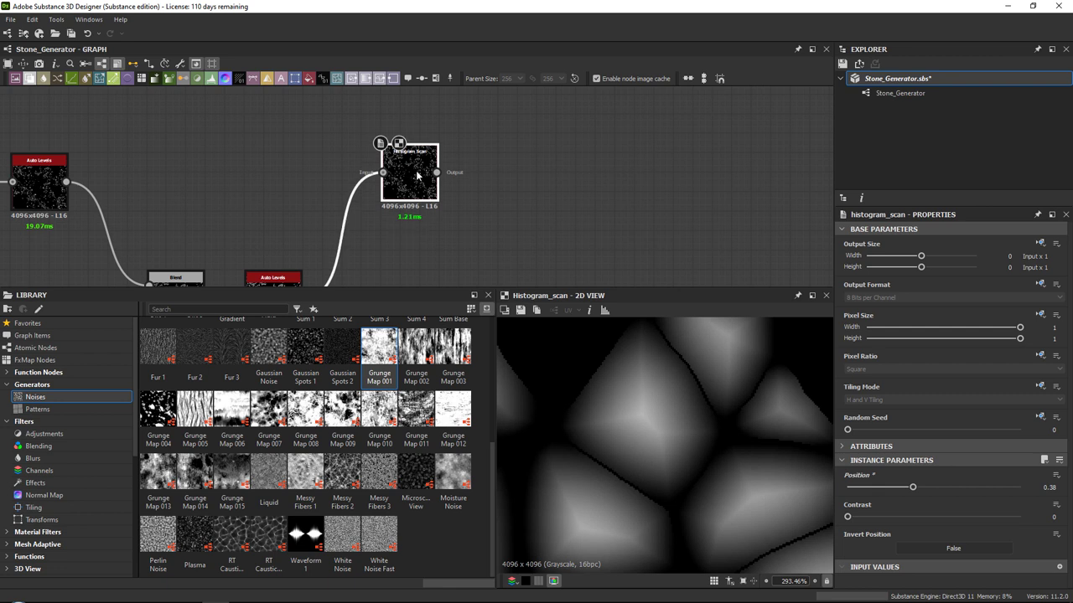
key(space)
text(blur)
click(464, 209)
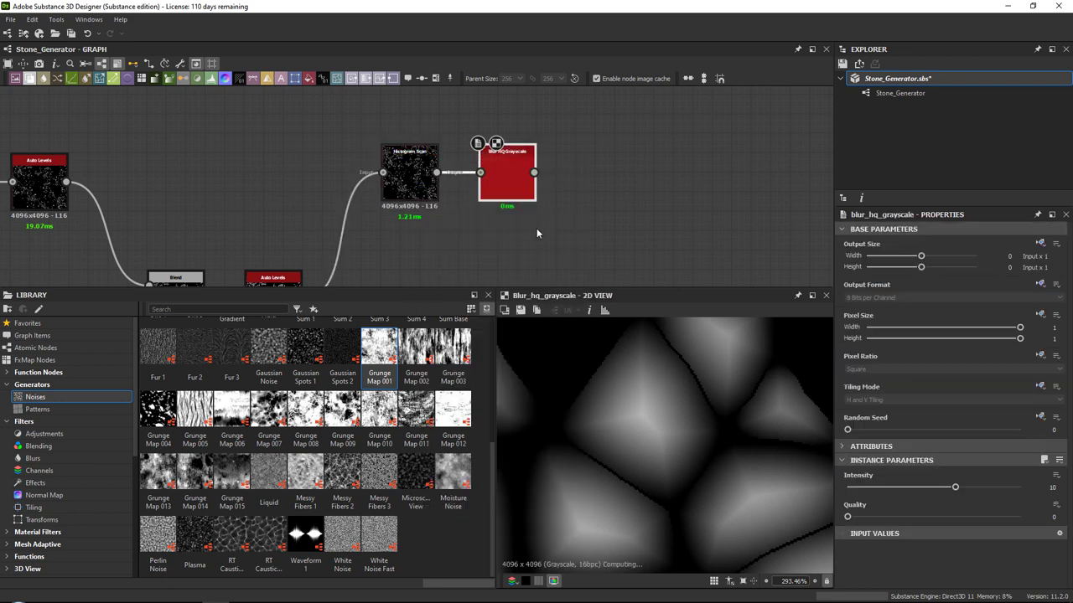
drag(850, 489, 846, 488)
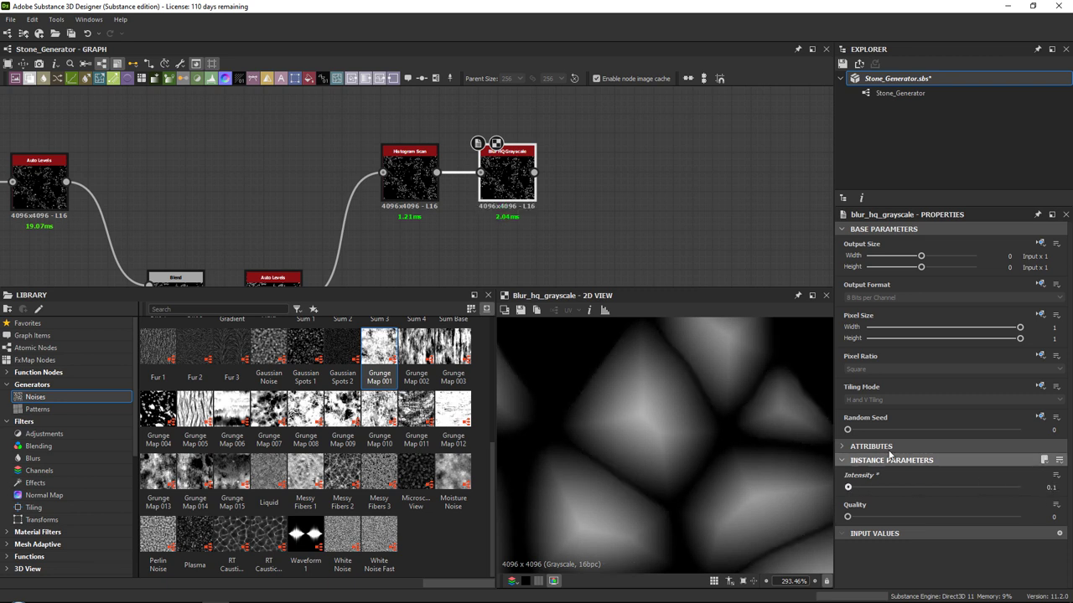
Inspect the blurred stones, and line up the Histogram Scan and Blur HQ Grayscale with the Auto Levels row.
scroll(658, 410, down, 10)
scroll(656, 399, up, 4)
scroll(656, 398, down, 5)
middle_drag(632, 365, 778, 460)
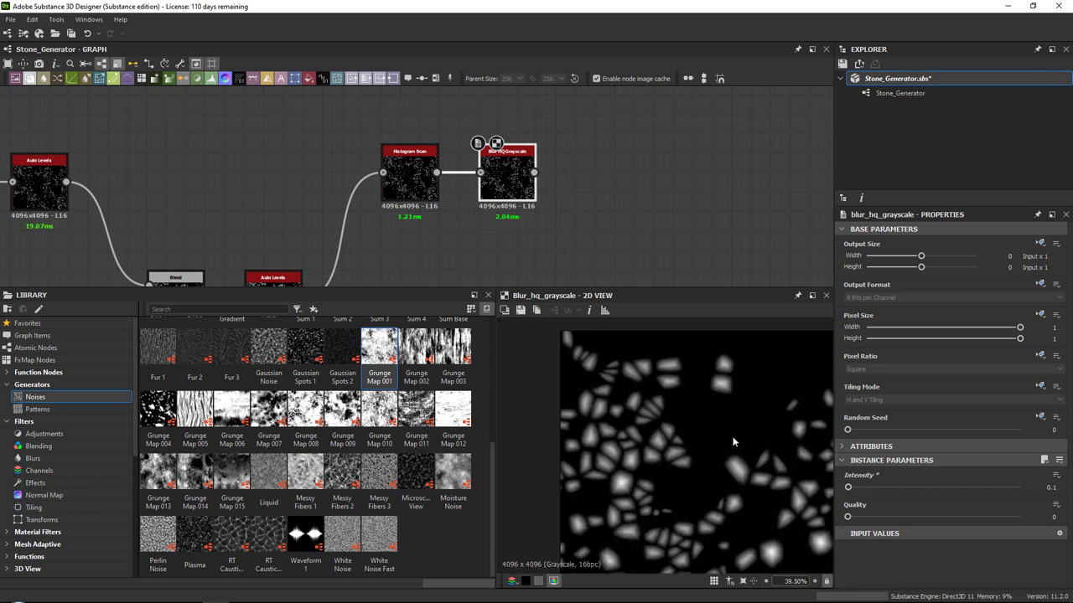
scroll(679, 470, up, 6)
scroll(649, 370, up, 2)
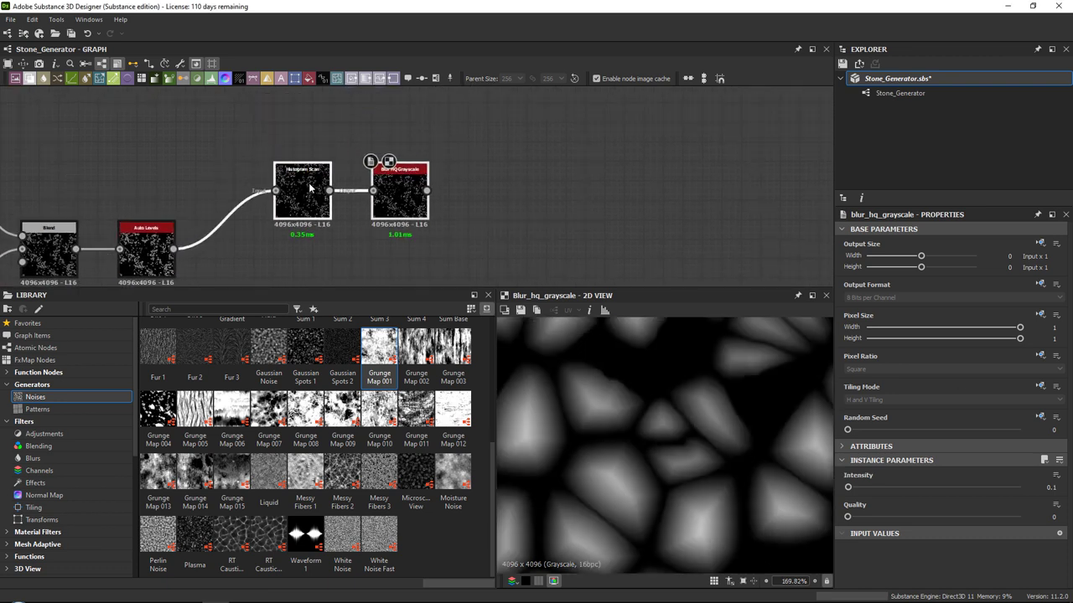
drag(309, 188, 309, 238)
middle_drag(403, 249, 347, 189)
click(348, 190)
Add a second Blur HQ Grayscale fed by the first one and set its intensity to 0.
middle_drag(535, 195, 504, 222)
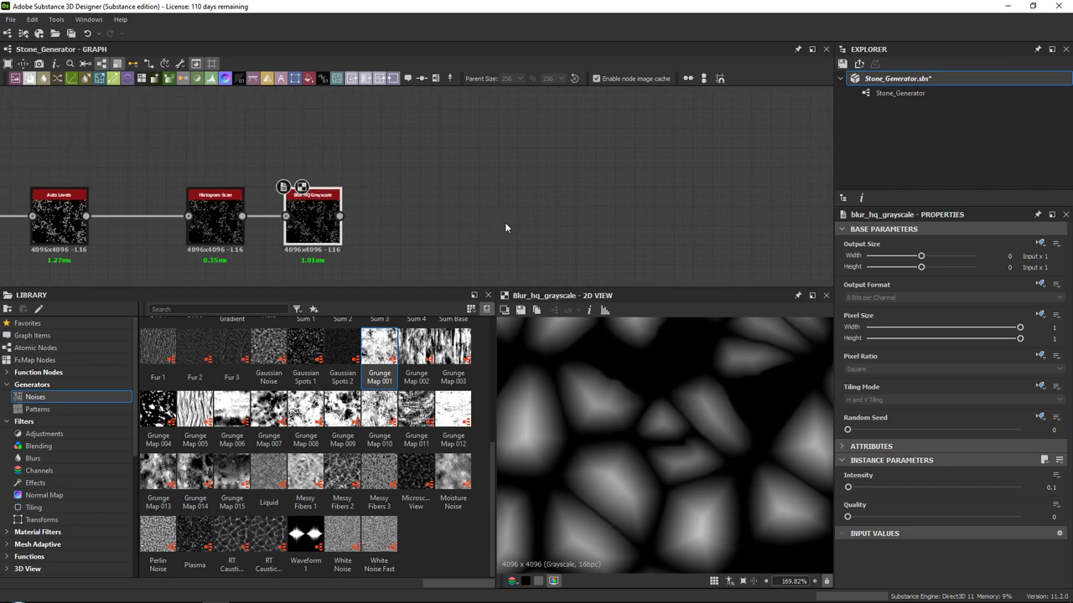
key(space)
text(blur)
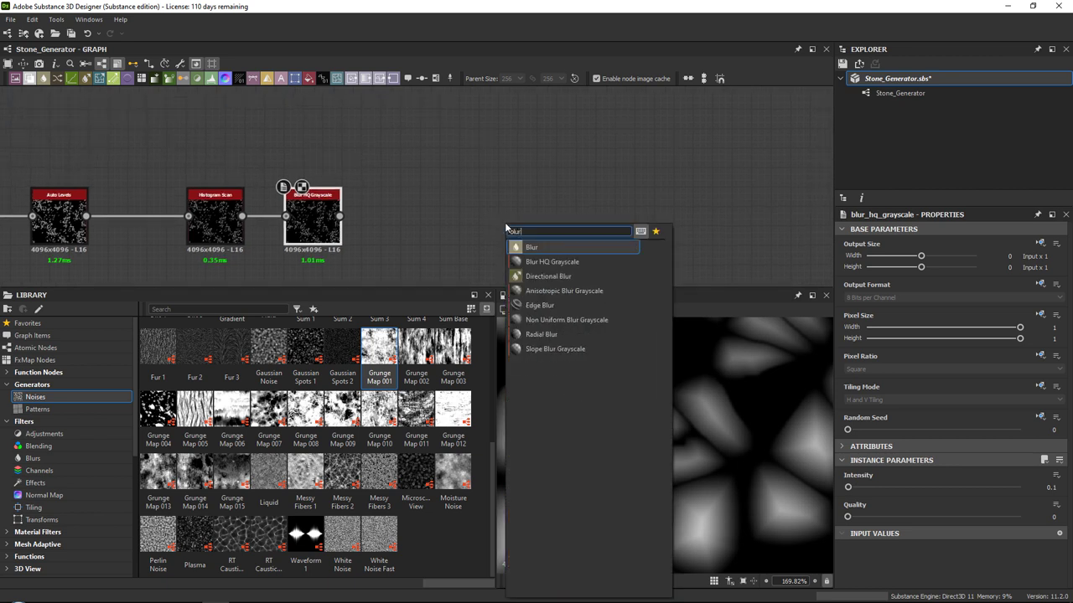
key(Down)
key(Return)
drag(411, 213, 429, 119)
click(849, 486)
drag(849, 487, 844, 487)
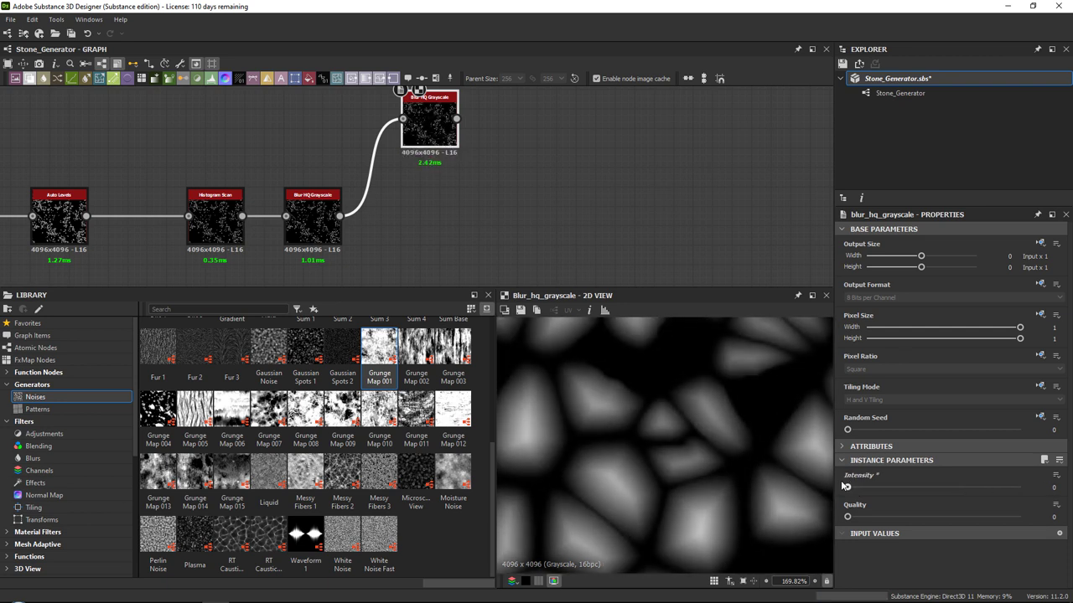
Add a Slope Blur Grayscale node with the first Blur HQ Grayscale as its grayscale input.
middle_drag(467, 221, 449, 228)
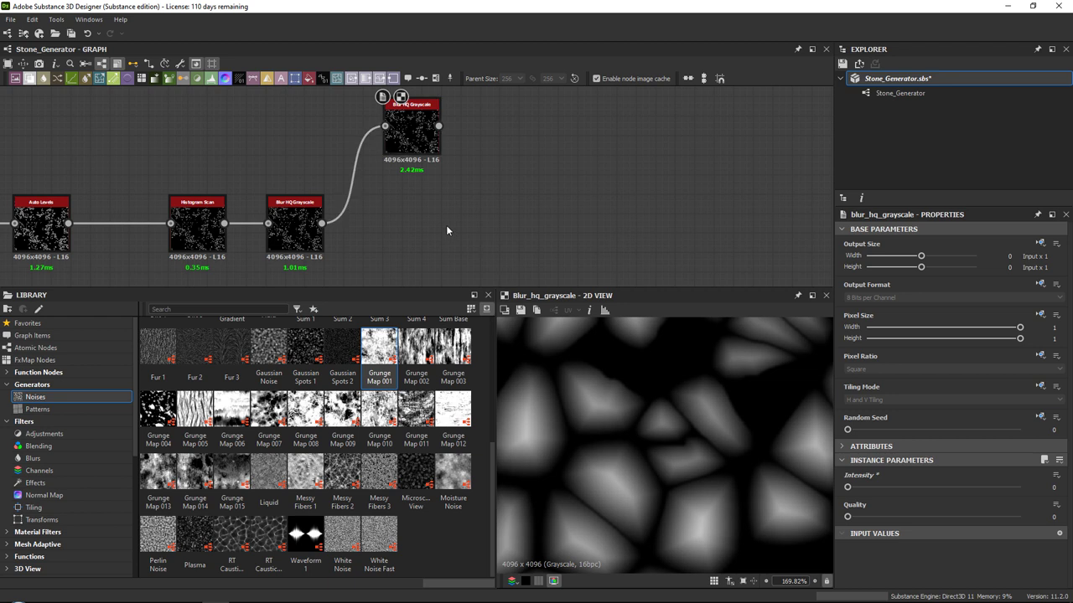
key(space)
text(slop)
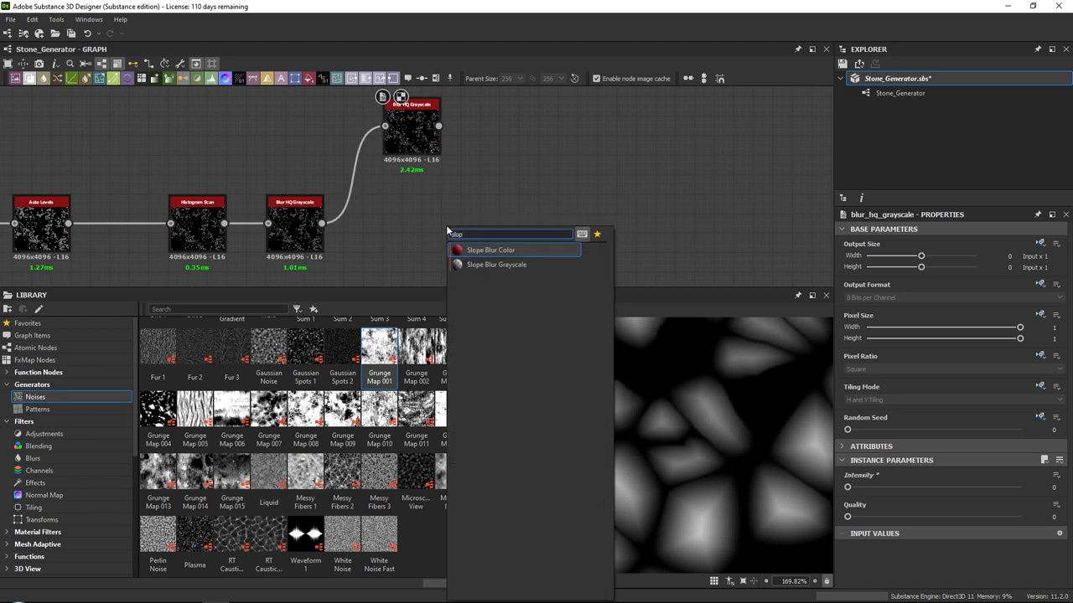
key(Down)
key(Return)
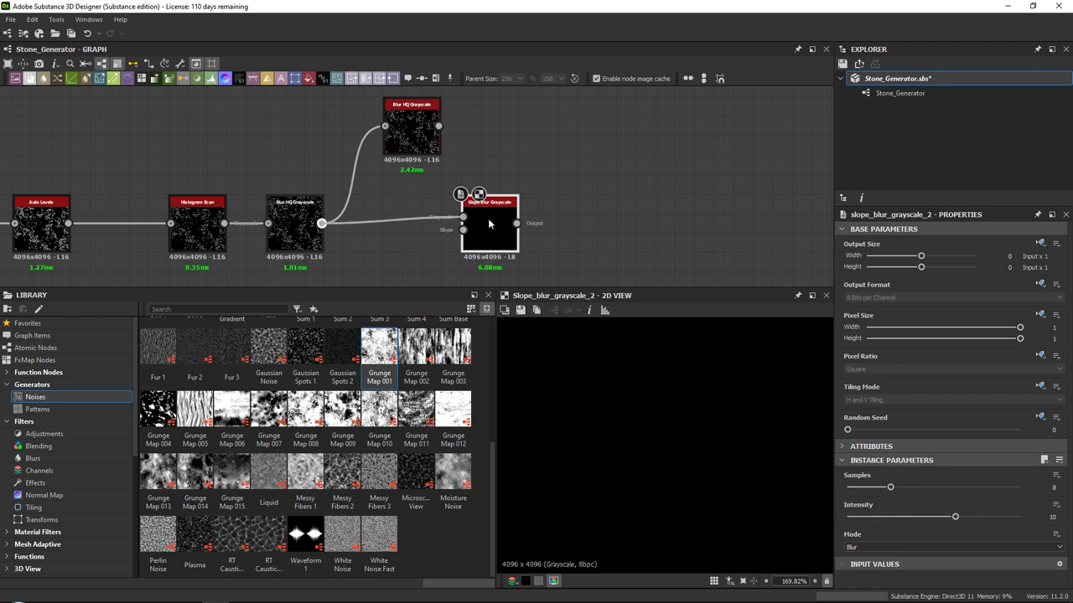
Connect the second Blur HQ Grayscale to the Slope Blur's slope input and place it below the main row.
drag(411, 113, 392, 251)
drag(501, 236, 492, 198)
middle_drag(492, 197, 457, 154)
drag(457, 155, 475, 155)
drag(372, 216, 373, 226)
click(445, 149)
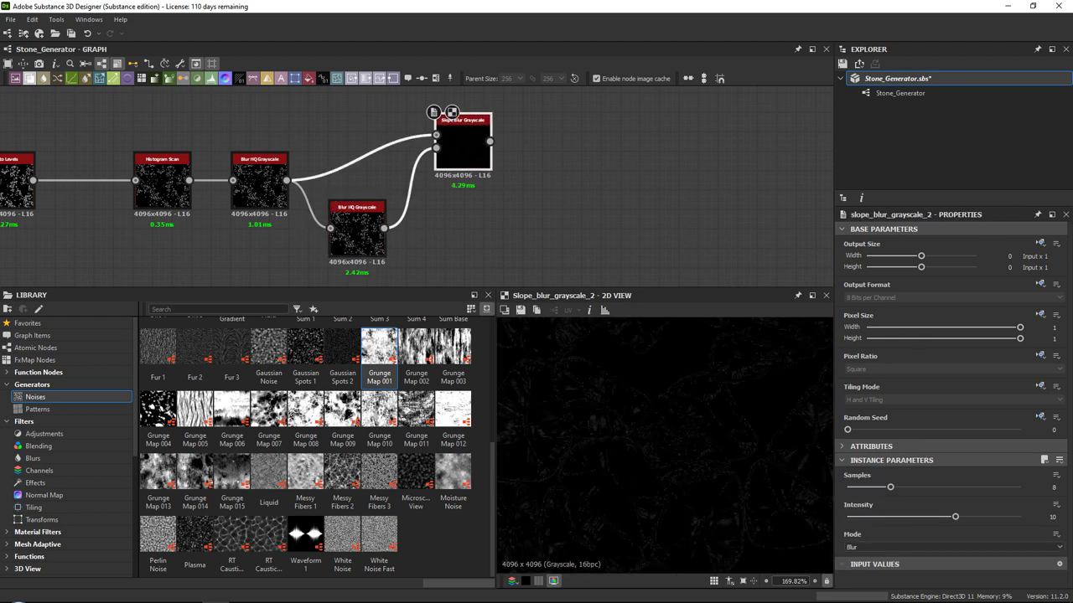
Set the Slope Blur to 32 samples and intensity 0.05, checking the stone shapes up close.
click(1020, 600)
drag(891, 488, 1020, 488)
drag(954, 518, 848, 518)
scroll(659, 443, down, 5)
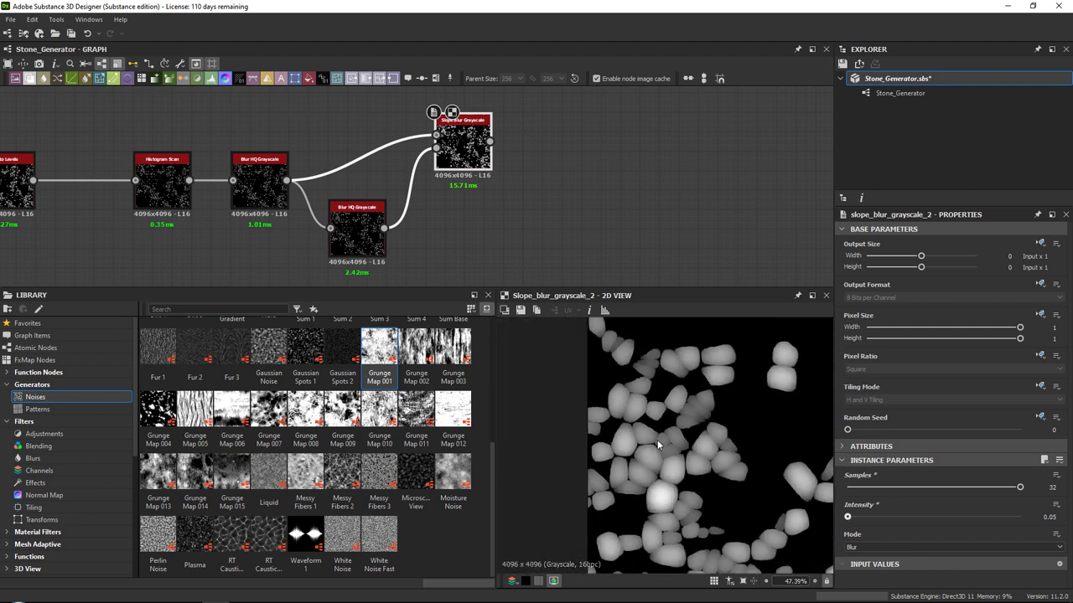
scroll(623, 411, up, 3)
scroll(726, 445, up, 2)
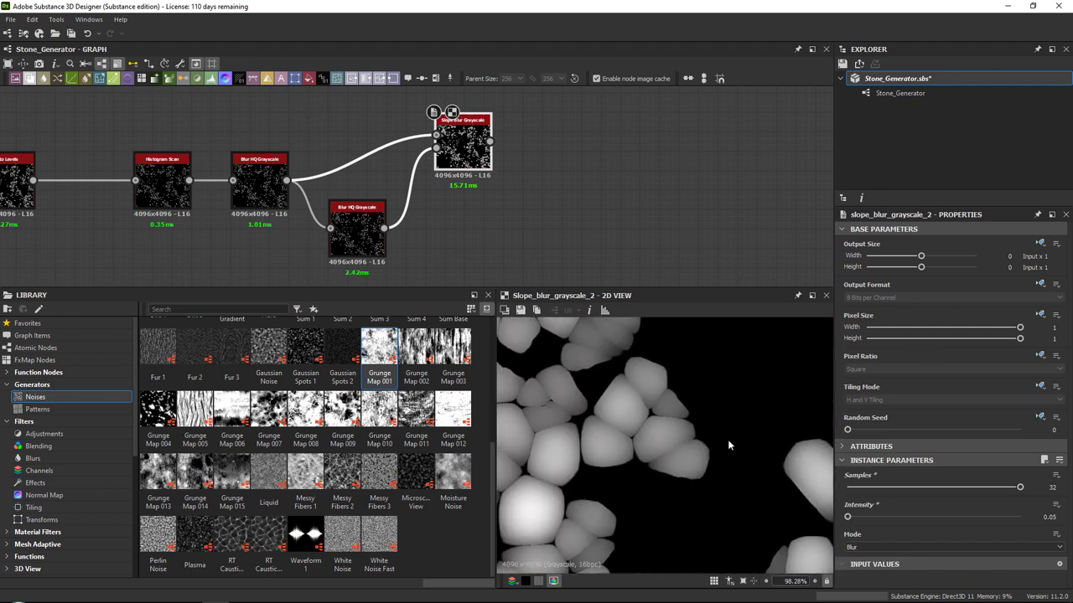
scroll(424, 223, up, 2)
Set the second Blur HQ Grayscale's intensity to about 0.77 and inspect the resulting stone edges.
click(425, 223)
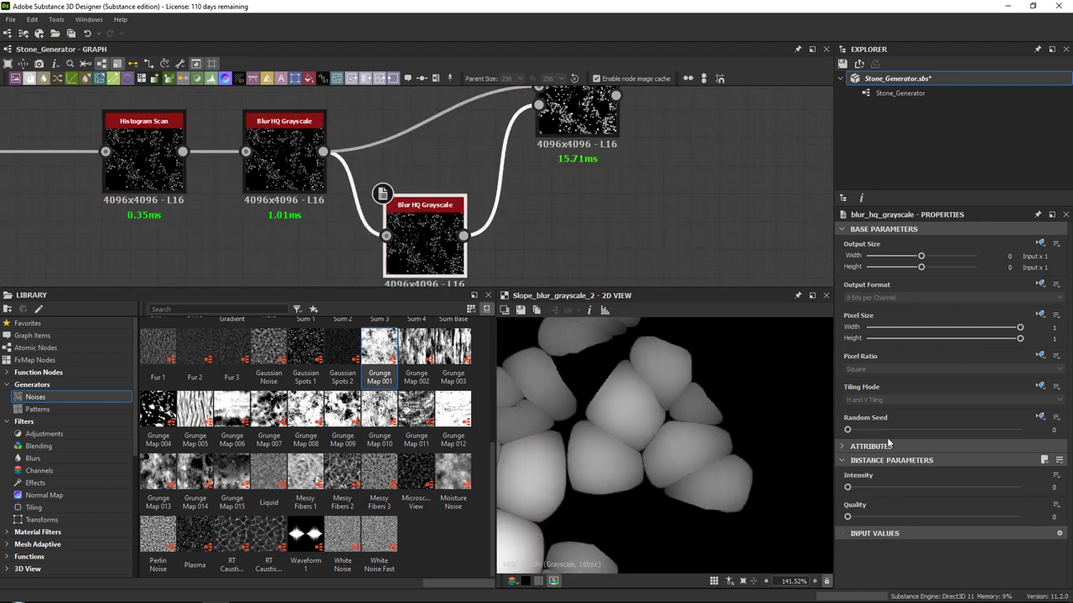
drag(847, 489, 855, 488)
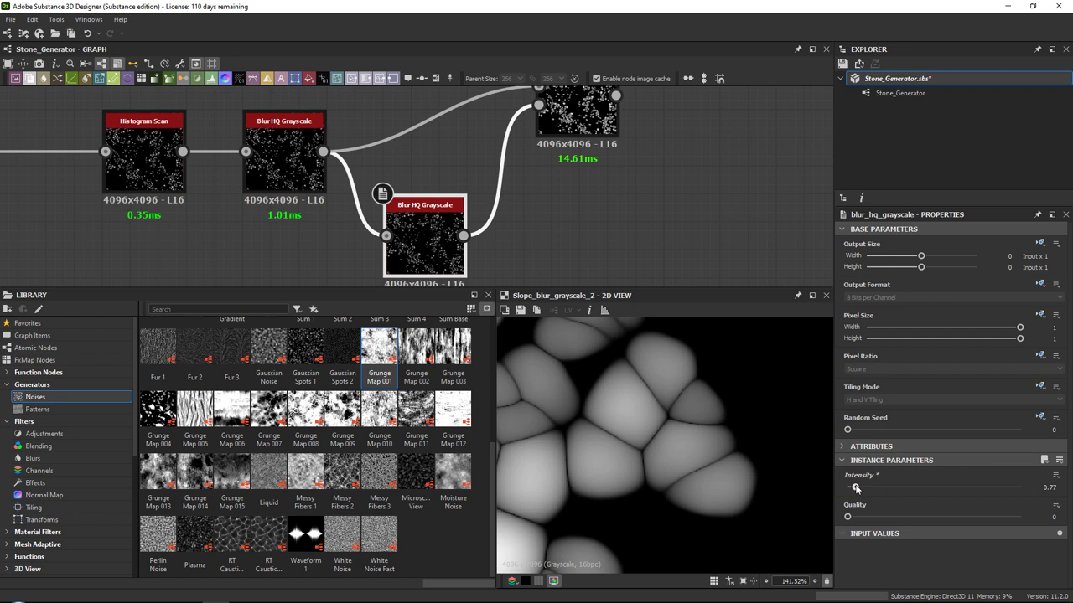
middle_drag(608, 434, 692, 436)
scroll(697, 431, up, 1)
drag(855, 491, 855, 491)
scroll(694, 457, down, 5)
middle_drag(694, 457, 646, 409)
scroll(607, 378, up, 4)
scroll(647, 413, up, 1)
Align the Slope Blur Grayscale with the blur row and reduce its intensity to 0.03.
middle_drag(591, 132, 526, 126)
click(557, 176)
drag(526, 125, 525, 166)
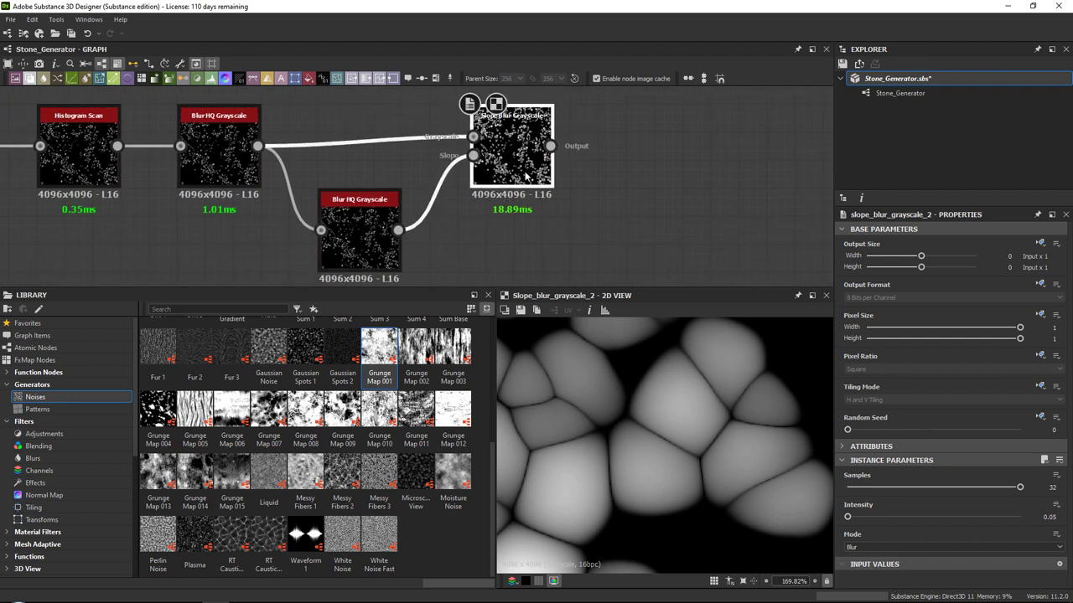
middle_drag(525, 166, 527, 188)
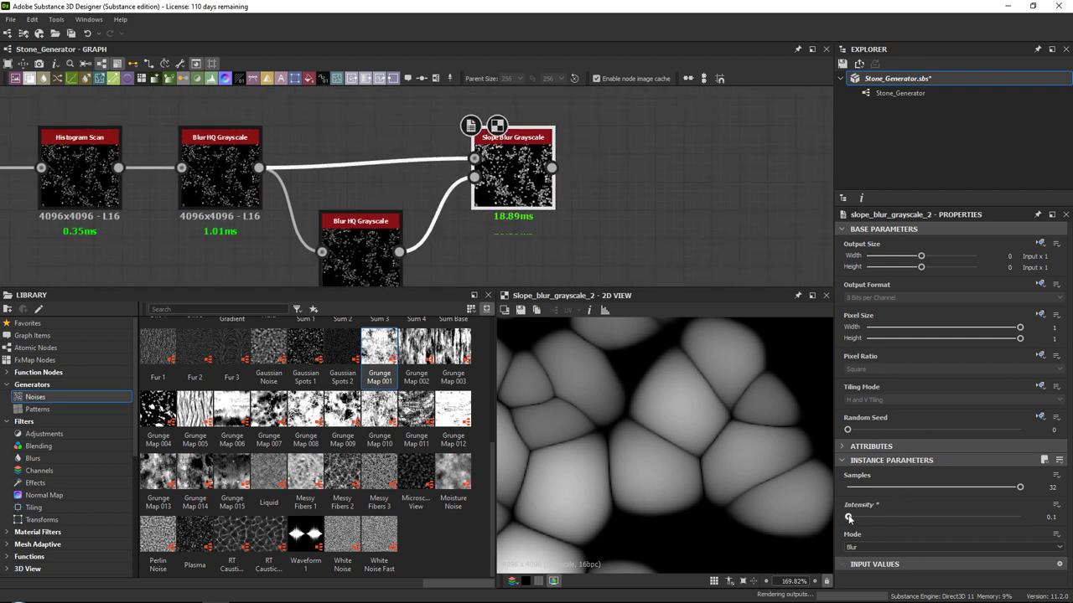
drag(849, 518, 848, 518)
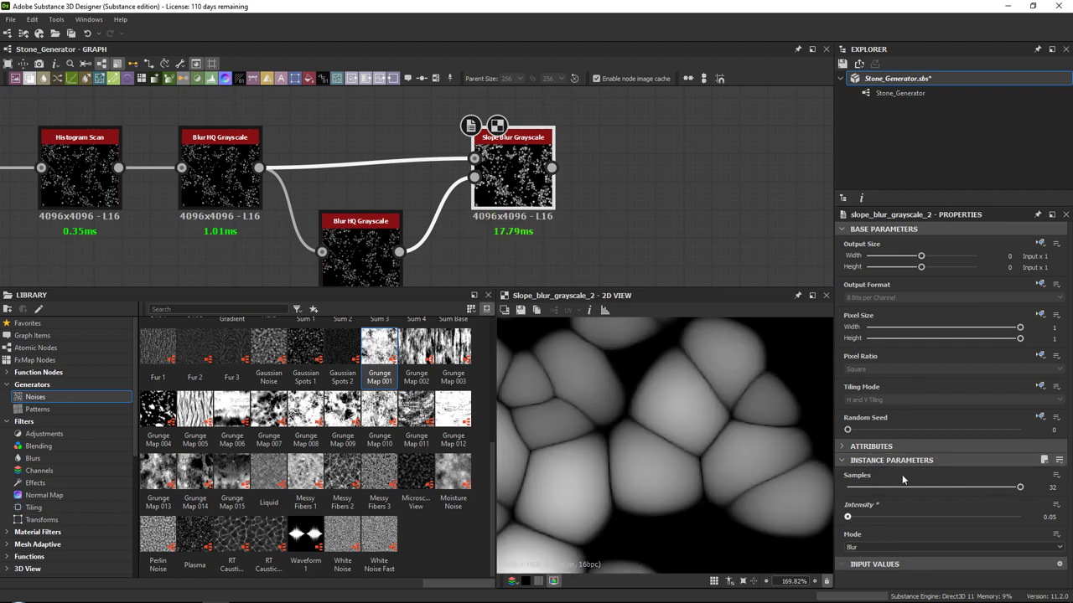
middle_drag(705, 248, 672, 279)
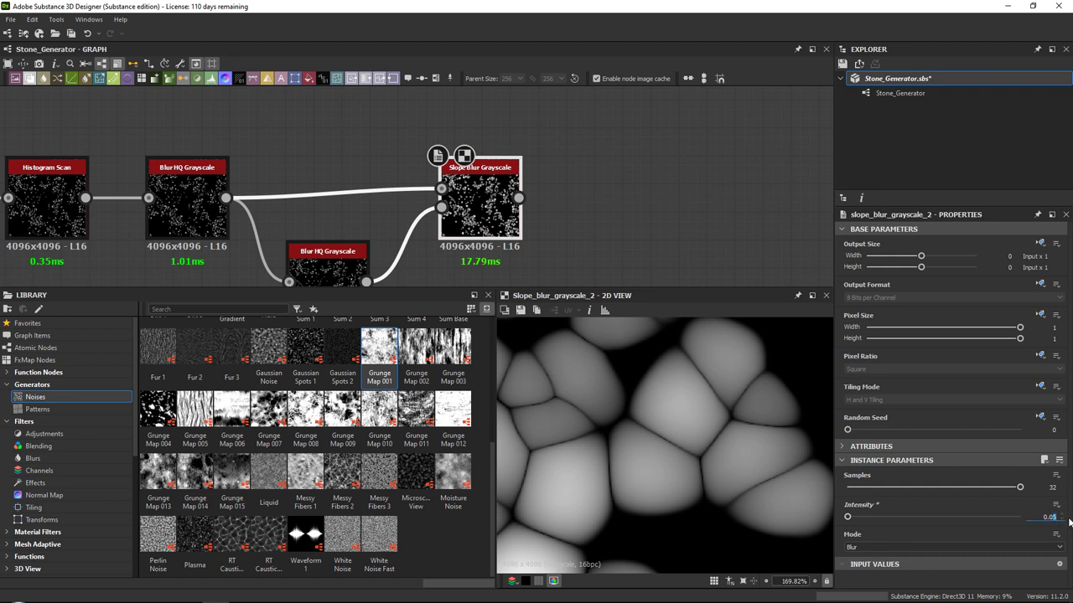
text(3)
key(Return)
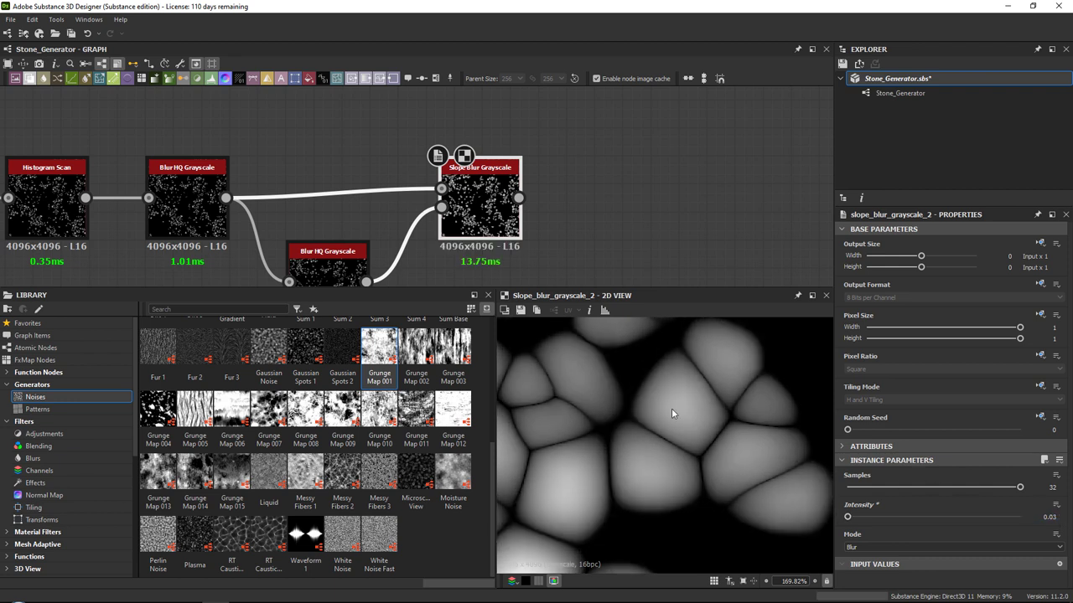
scroll(674, 424, down, 4)
scroll(662, 420, up, 2)
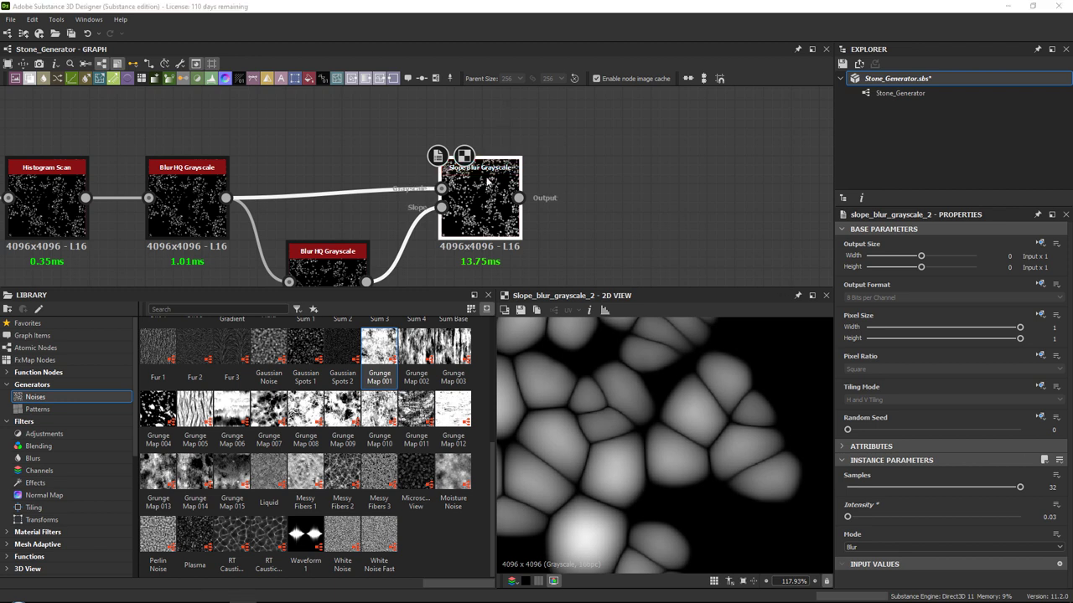
Add a Blend node well past the Slope Blur Grayscale, fed by its output, and preview the slope-blurred stones.
middle_drag(545, 183, 473, 171)
key(space)
text(blend)
key(Return)
drag(536, 208, 704, 205)
double_click(392, 213)
middle_drag(623, 415, 625, 395)
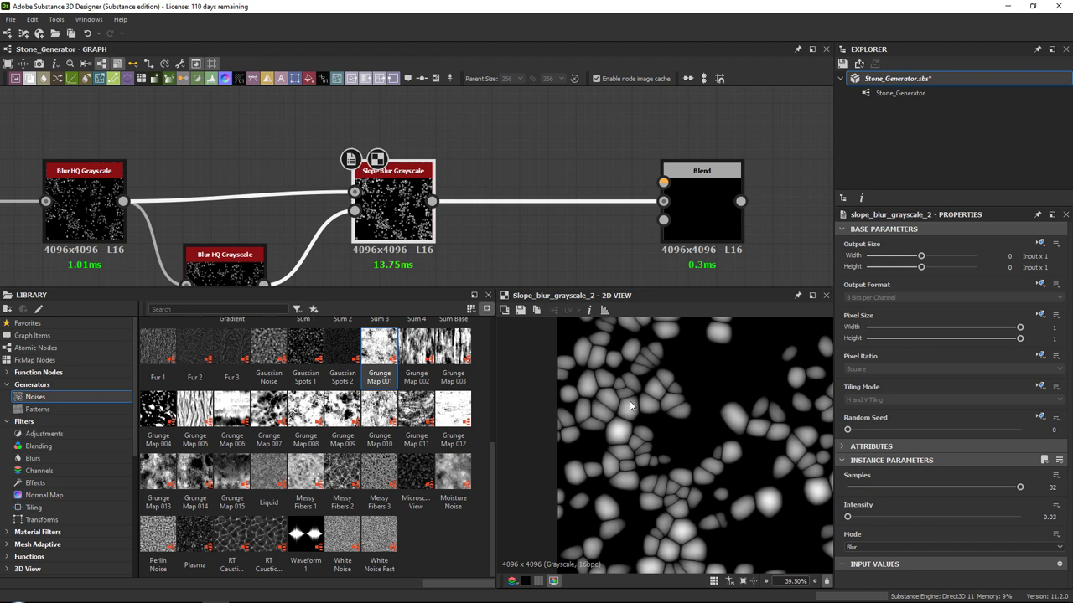
Add an unconnected Flood Fill node above the main node row, near the Slope Blur Grayscale.
scroll(502, 160, down, 3)
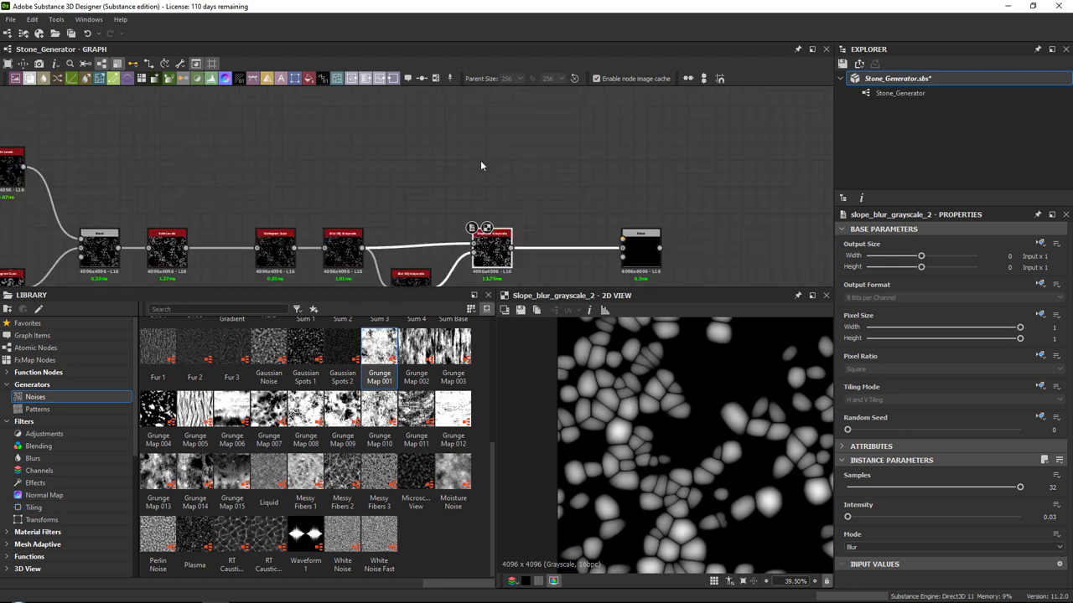
key(space)
text(flo)
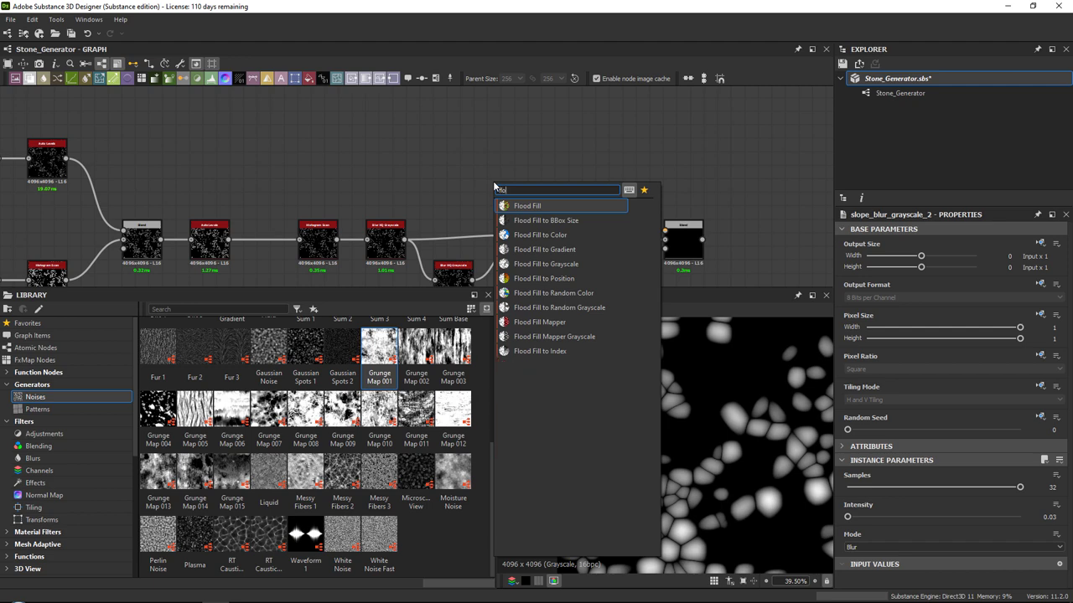
key(Return)
scroll(285, 201, up, 3)
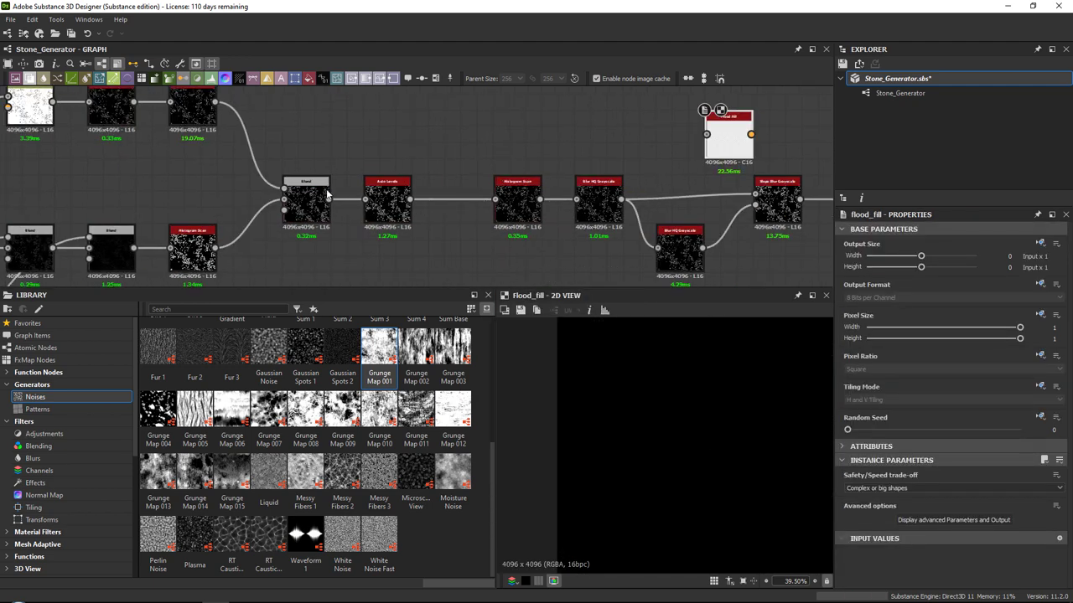
Examine the existing flood fill output in the earlier part of the graph.
middle_drag(285, 201, 478, 152)
scroll(340, 193, down, 1)
middle_drag(163, 260, 385, 153)
middle_drag(226, 105, 437, 273)
double_click(256, 233)
middle_drag(754, 223, 217, 215)
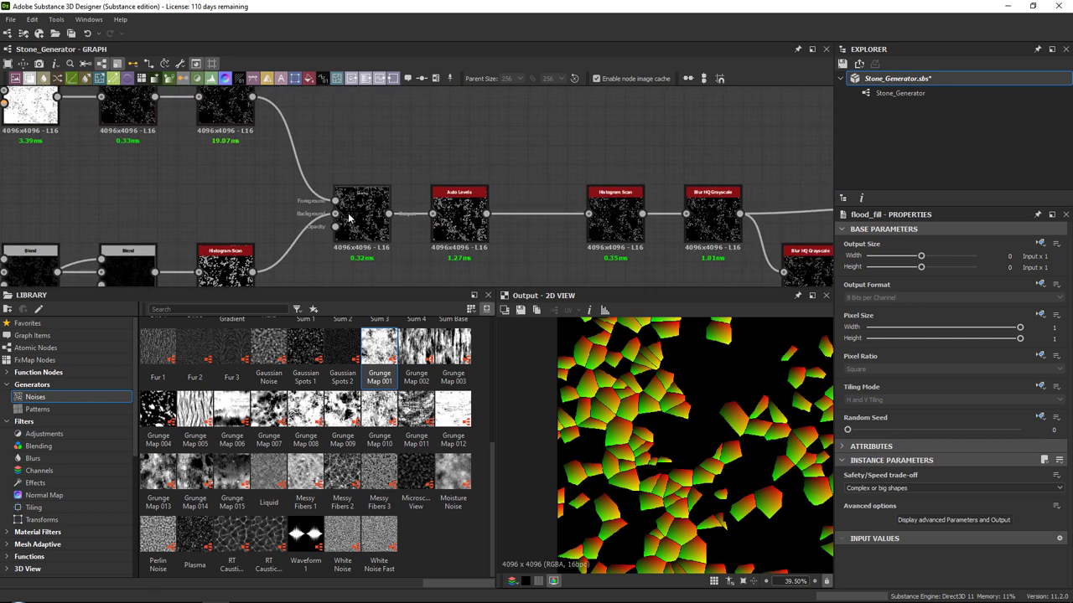
Compare the stone shapes node by node from the Blend before Auto Levels through to the first Blur HQ Grayscale.
double_click(365, 216)
middle_drag(432, 216, 279, 216)
scroll(682, 418, up, 5)
click(461, 216)
double_click(461, 215)
middle_drag(481, 203, 372, 223)
scroll(449, 223, up, 2)
double_click(445, 232)
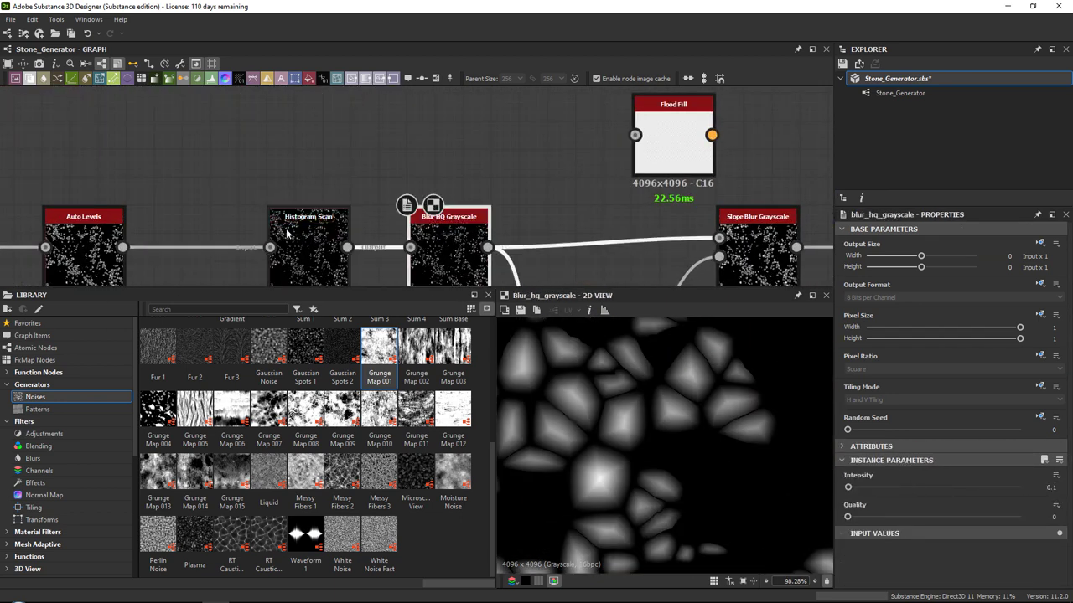
Trace the stone shapes back through the chain to the Histogram Scan that feeds the Blend's background.
middle_drag(289, 232, 594, 220)
double_click(405, 219)
double_click(265, 221)
scroll(281, 218, down, 2)
middle_drag(305, 209, 530, 283)
scroll(338, 192, up, 1)
click(339, 193)
middle_drag(340, 251, 337, 67)
click(345, 237)
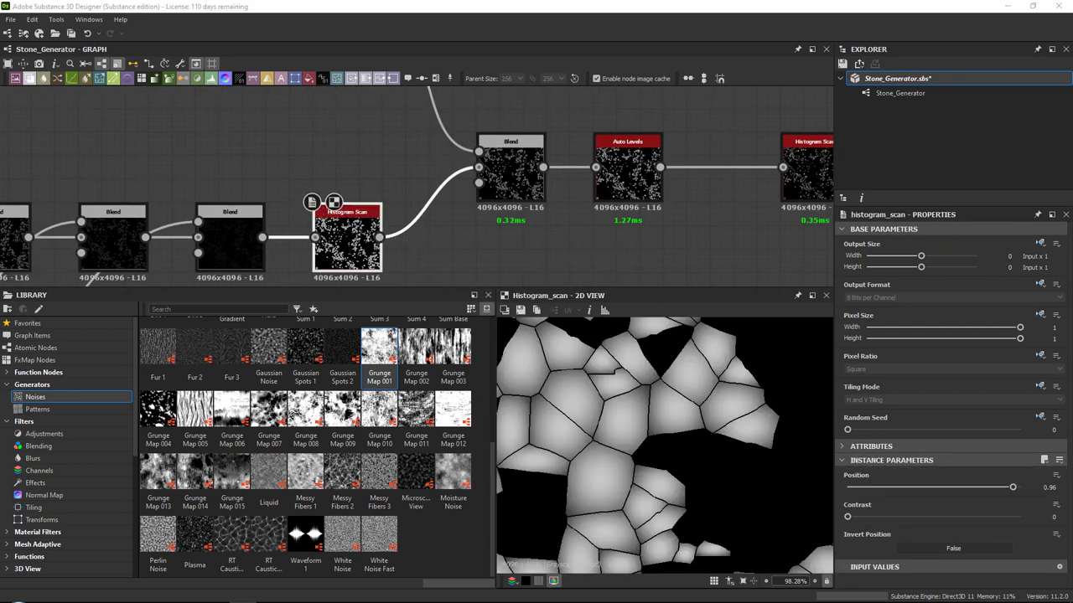
scroll(512, 139, down, 3)
middle_drag(512, 139, 321, 235)
middle_drag(748, 226, 596, 187)
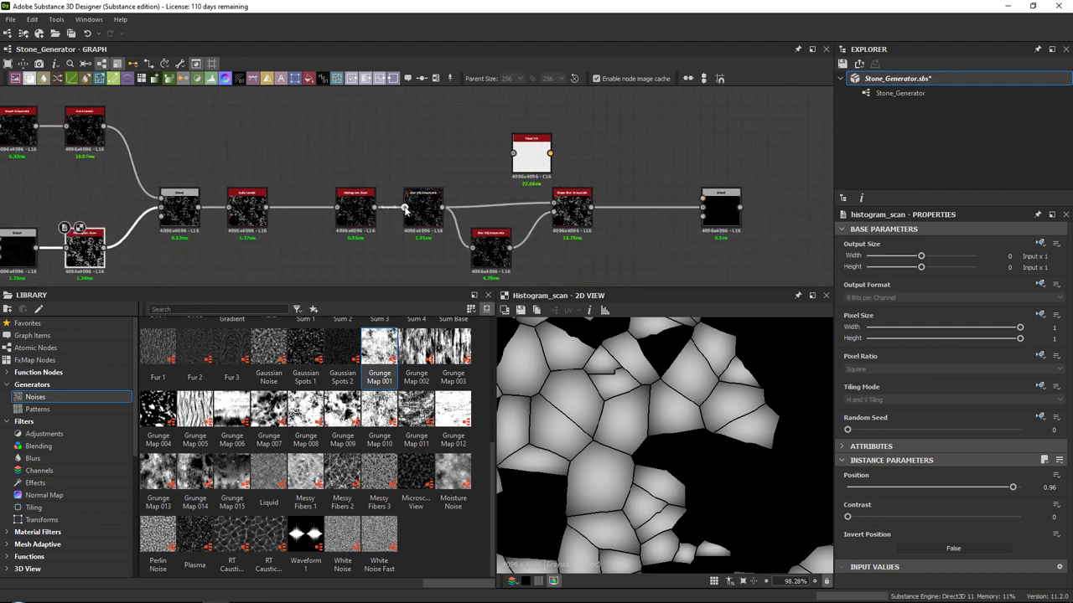
Move the Histogram Scan after Auto Levels slightly away from the Blur HQ Grayscale and inspect its stone shapes up close.
scroll(401, 214, up, 3)
double_click(327, 216)
drag(326, 217, 303, 217)
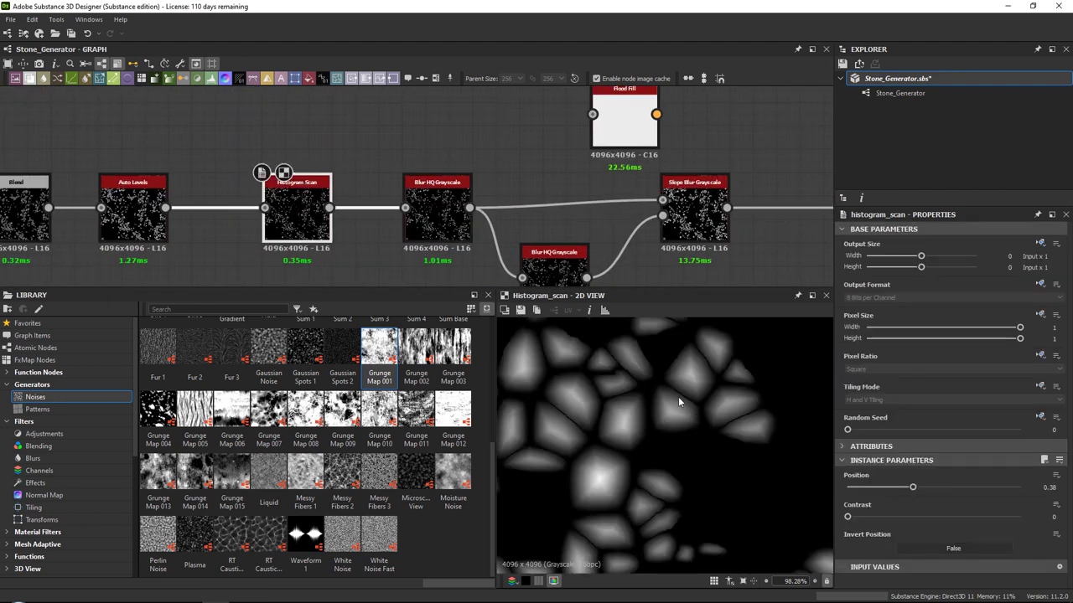
scroll(679, 419, up, 2)
scroll(675, 411, up, 1)
middle_drag(434, 161, 413, 188)
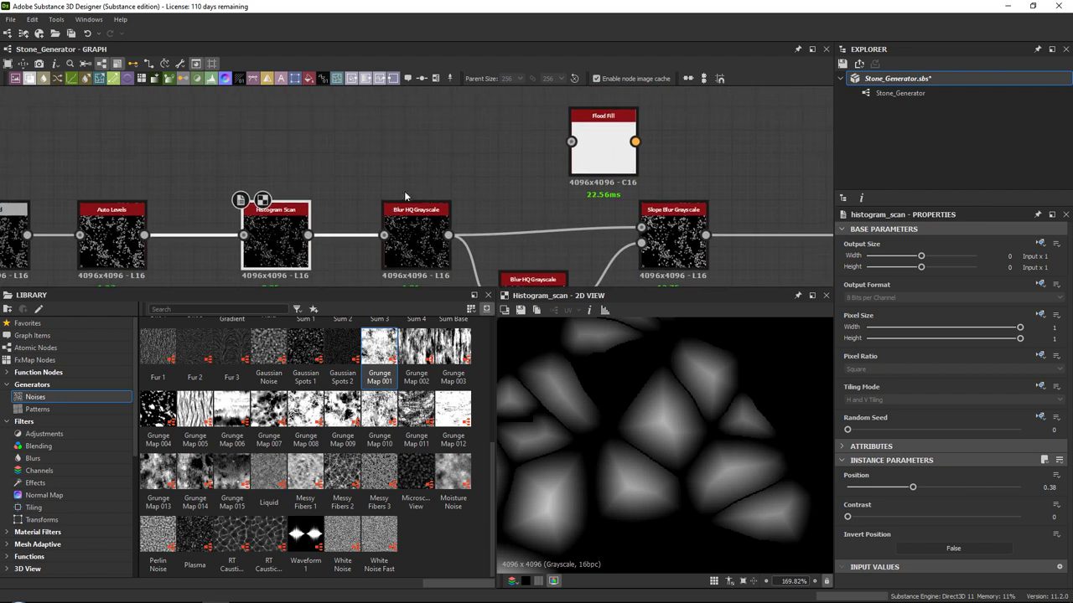
Move the Flood Fill node aside and compare the Blur HQ Grayscale output with the Slope Blur Grayscale output.
drag(593, 150, 638, 104)
middle_drag(417, 169, 372, 198)
click(380, 250)
double_click(380, 251)
middle_drag(650, 255, 603, 243)
double_click(603, 243)
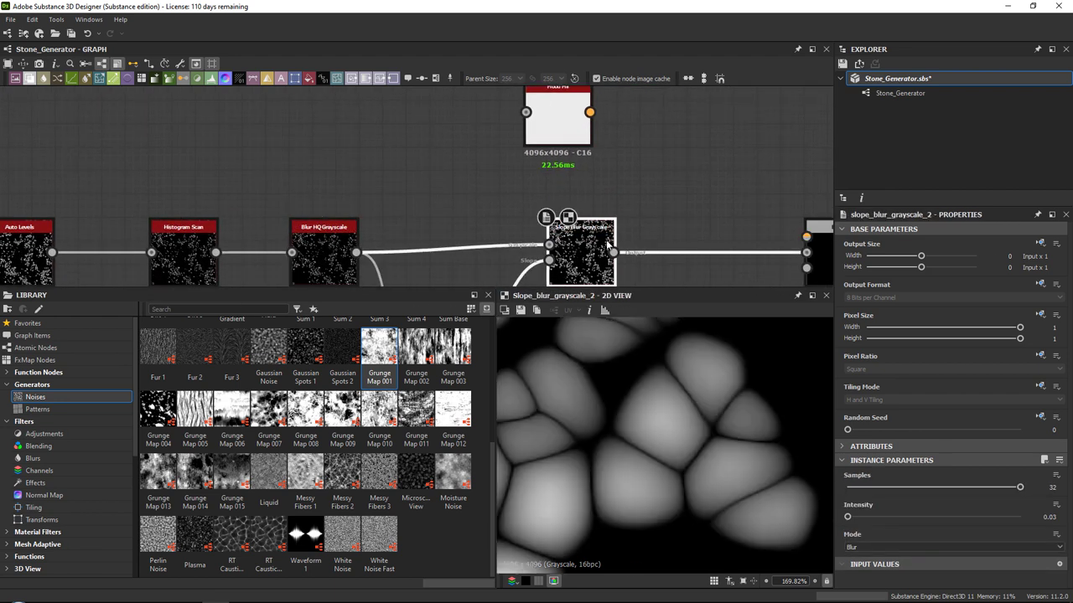
click(323, 256)
click(581, 256)
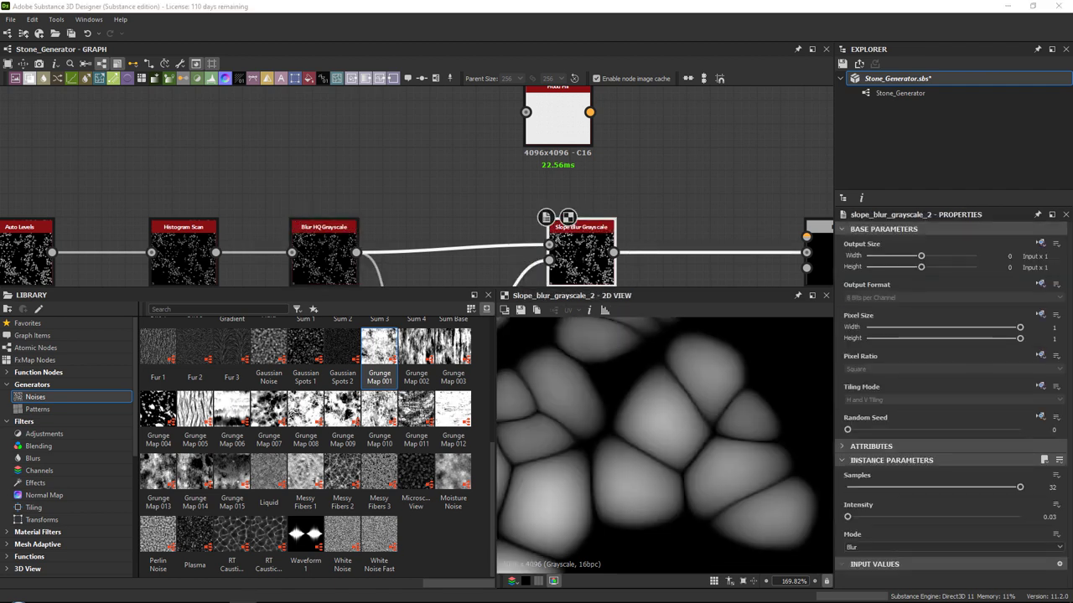
Add a Histogram Scan node fed by Slope Blur Grayscale and place it above that node, beside Flood Fill.
middle_drag(633, 204, 453, 240)
drag(379, 153, 520, 153)
click(475, 210)
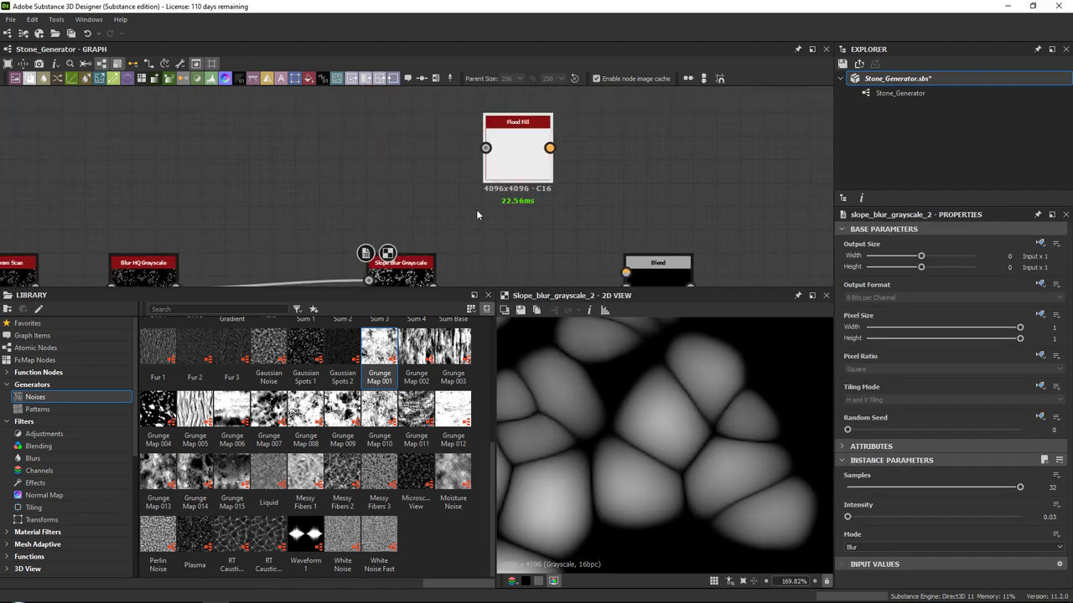
middle_drag(476, 209, 511, 189)
key(space)
text(his)
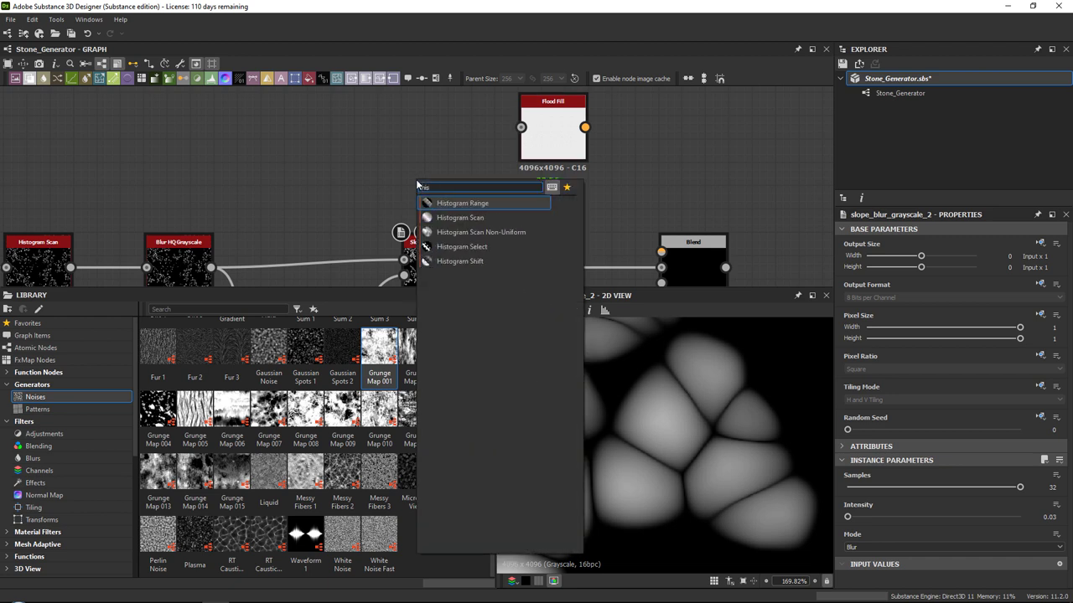
click(459, 217)
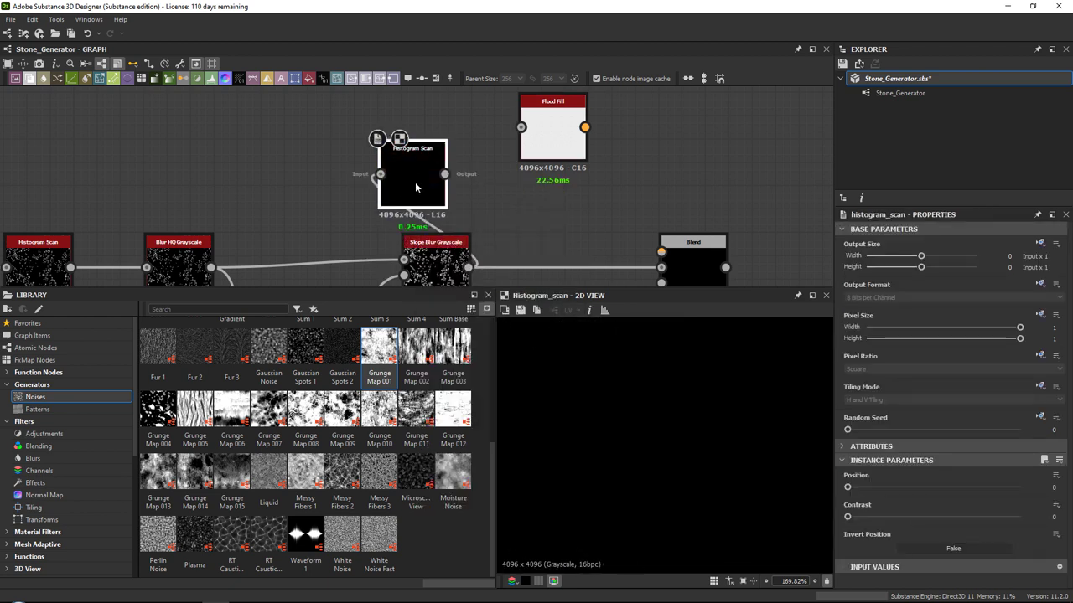
drag(418, 186, 432, 164)
Set the new Histogram Scan's position to 0.94 and contrast to 0.42, and compare its mask with the Slope Blur Grayscale output.
drag(847, 487, 1000, 487)
drag(858, 520, 895, 518)
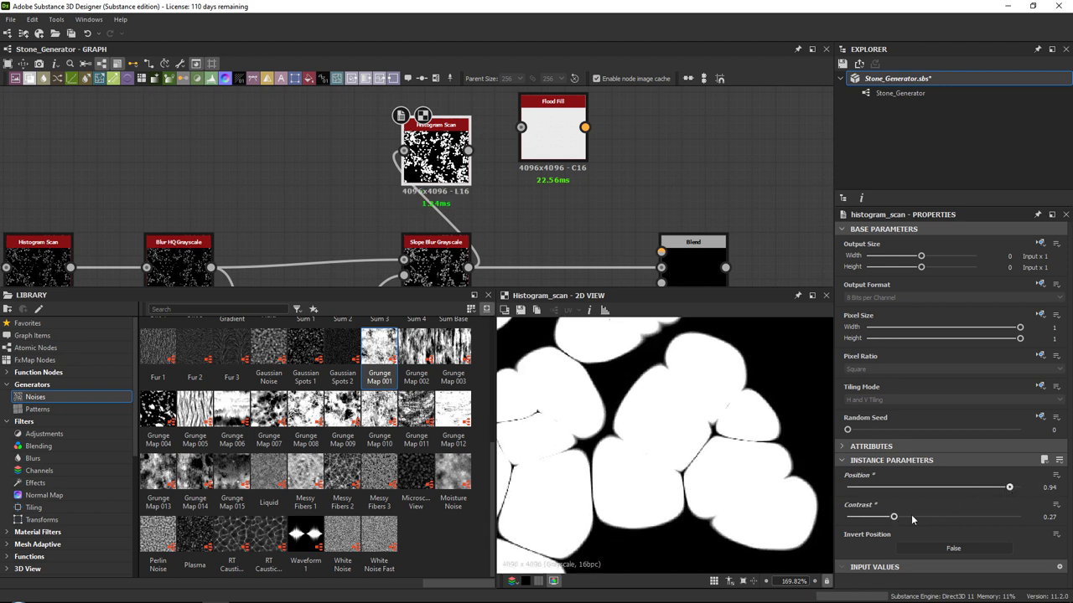
middle_drag(367, 201, 461, 175)
double_click(530, 251)
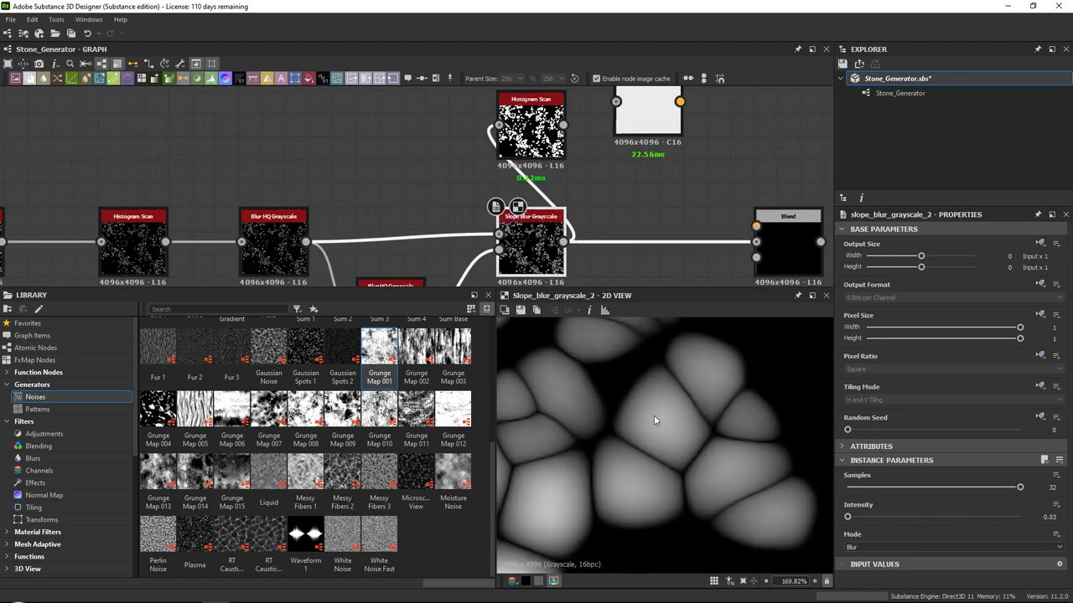
double_click(530, 126)
Rewire the new Histogram Scan's input to the earlier Histogram Scan's output and set its contrast to 1.
middle_drag(156, 237, 173, 258)
double_click(173, 258)
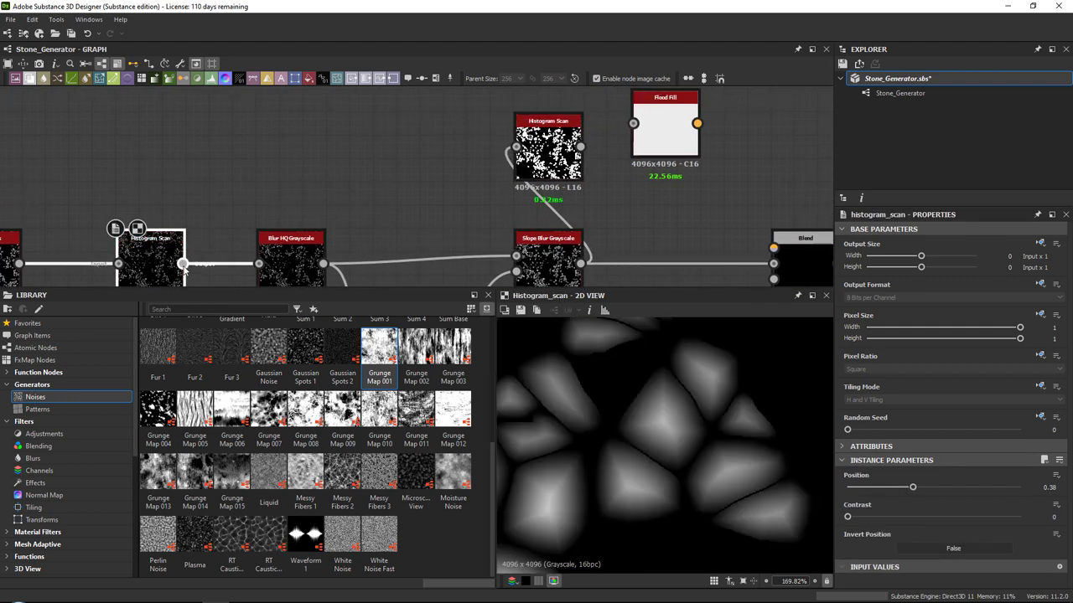
drag(181, 263, 514, 148)
double_click(548, 151)
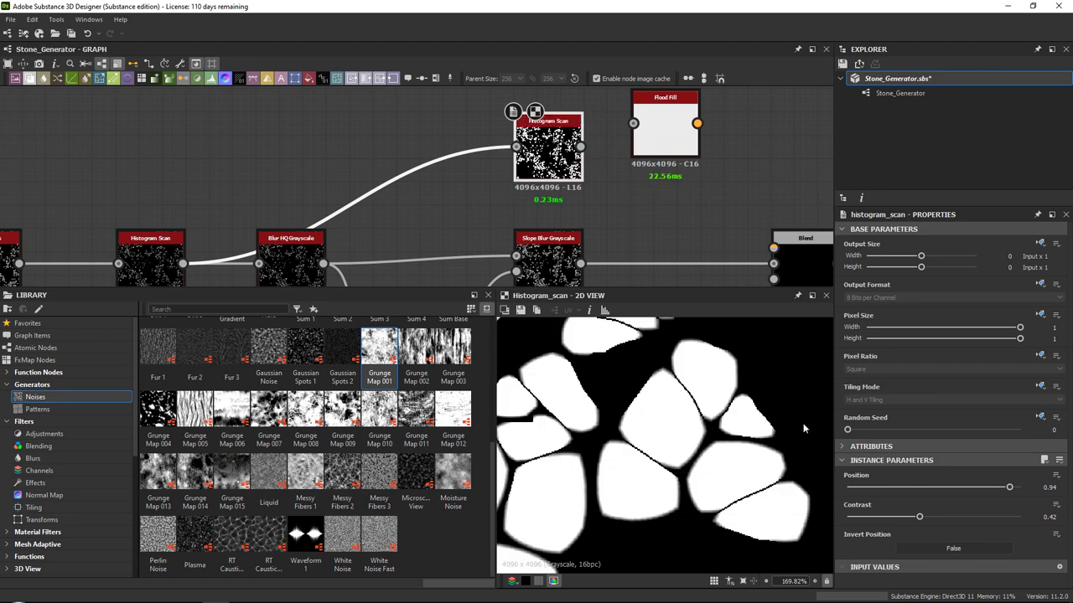
drag(919, 517, 1060, 517)
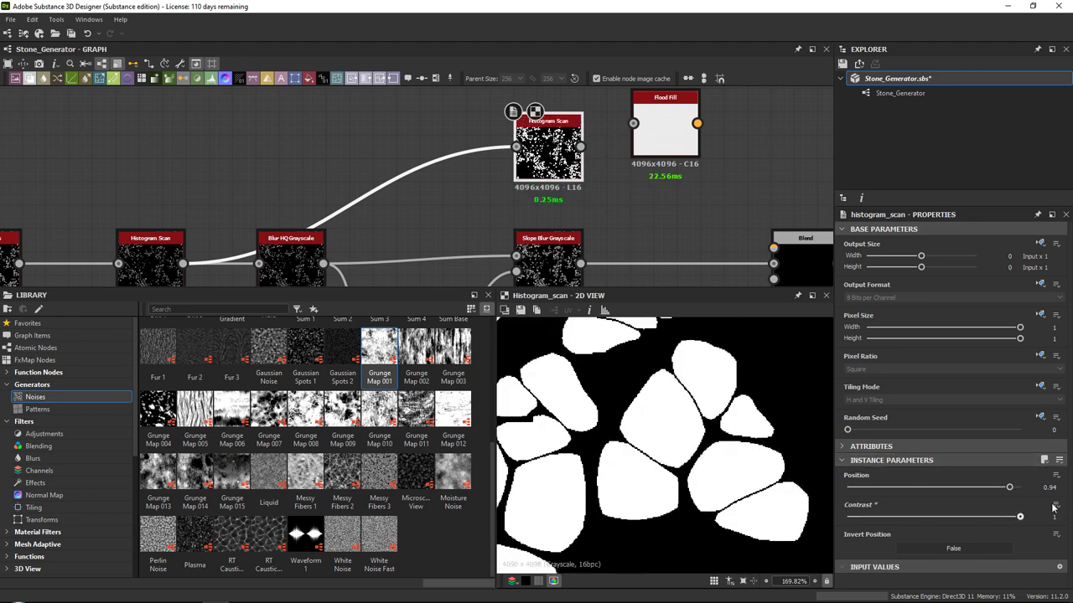
Examine the gaps between stones in the new mask and compare them with the Slope Blur Grayscale output.
scroll(681, 375, down, 4)
scroll(647, 407, up, 6)
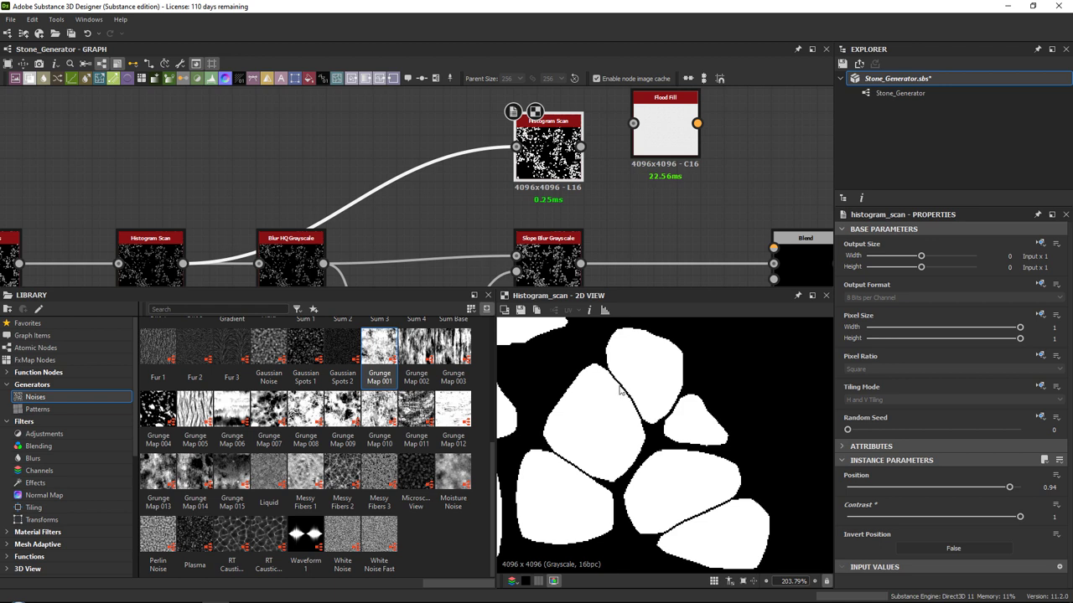
scroll(621, 399, up, 5)
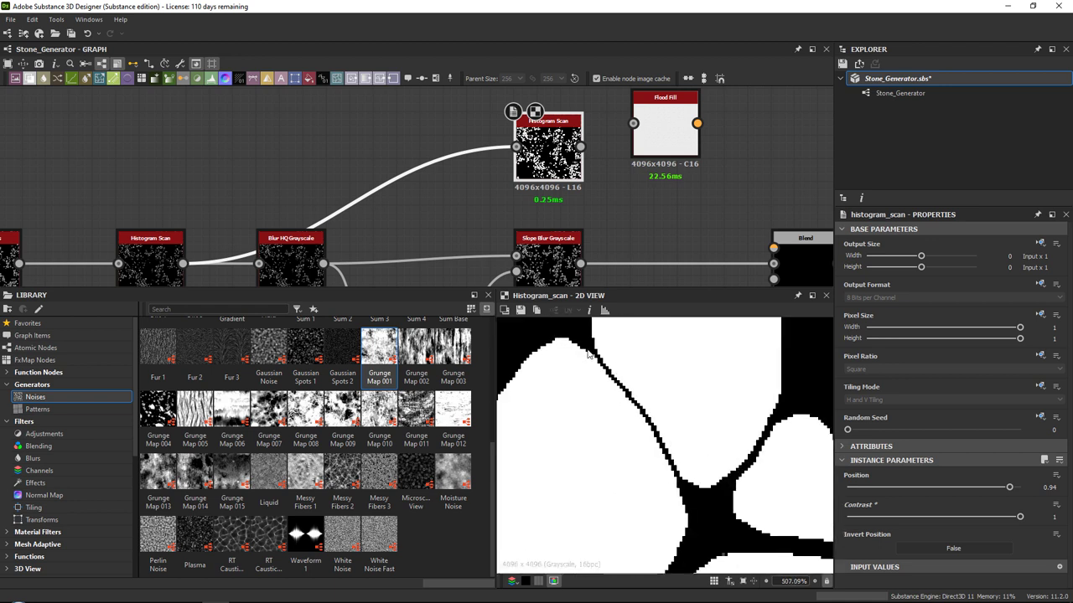
click(546, 266)
click(549, 155)
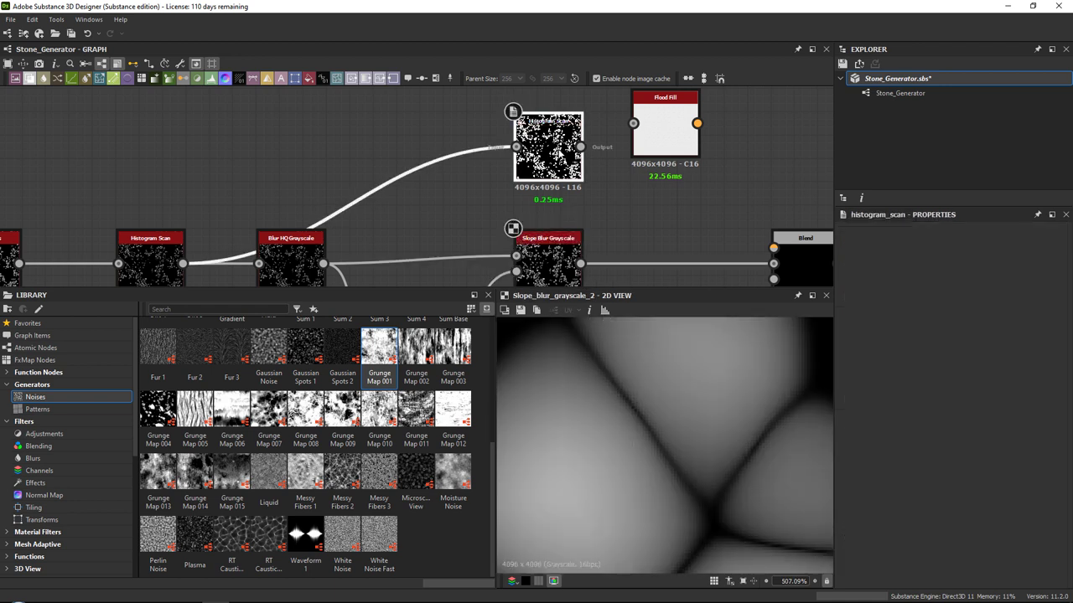
scroll(708, 444, down, 9)
scroll(675, 371, up, 3)
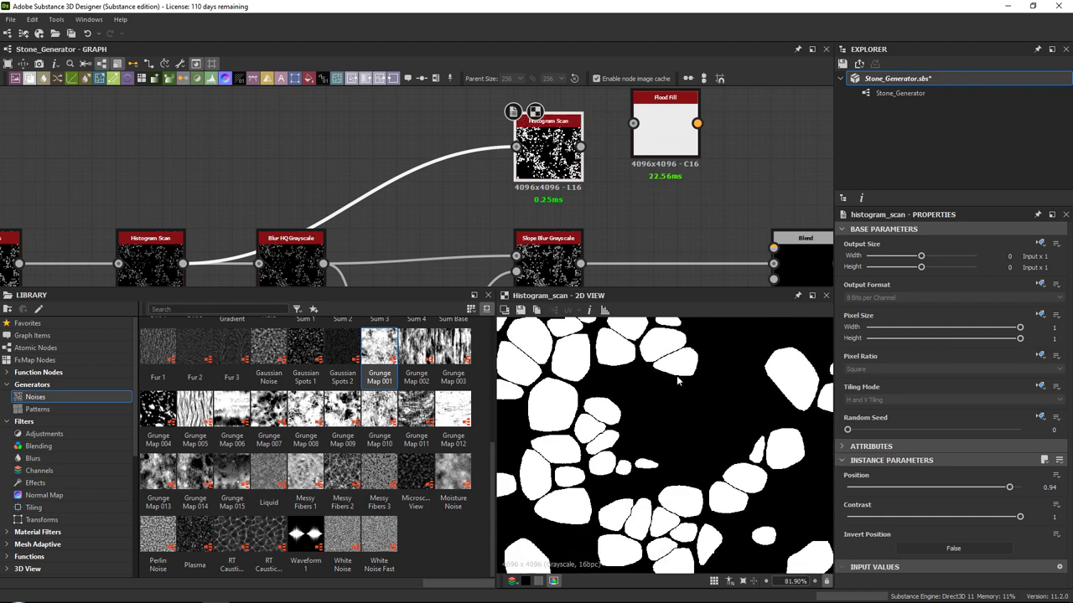
Connect the new Histogram Scan to the Flood Fill node, line the two nodes up and preview the Flood Fill output.
middle_drag(486, 198, 361, 237)
drag(456, 185, 510, 161)
drag(415, 193, 405, 169)
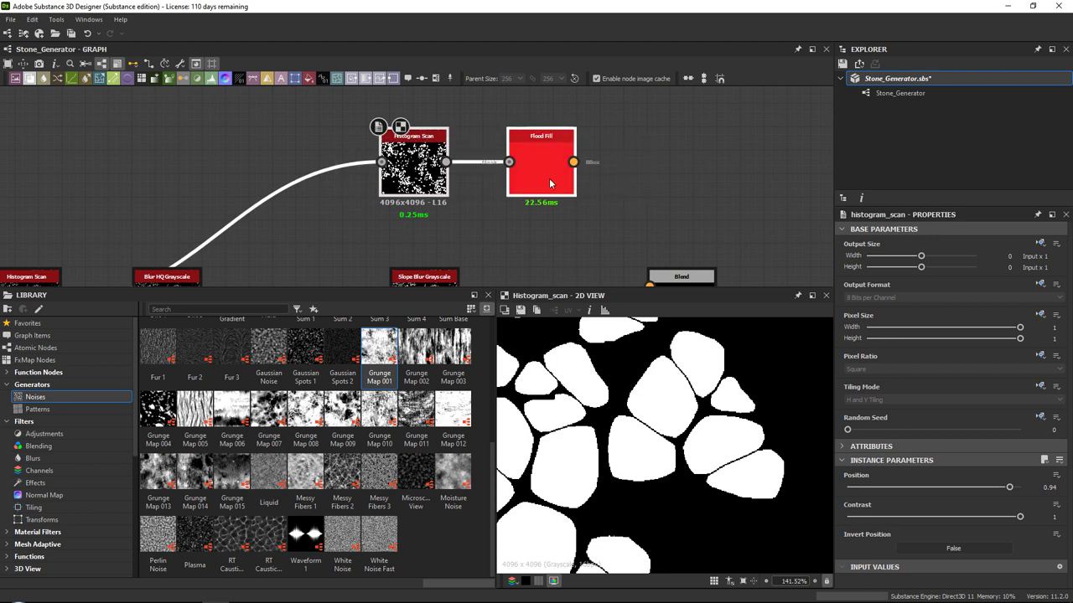
middle_drag(545, 168, 476, 167)
click(476, 167)
middle_drag(587, 156, 505, 148)
Add a Flood Fill to Gradient node connected to the Flood Fill output.
middle_drag(535, 155, 570, 187)
key(space)
text(flo)
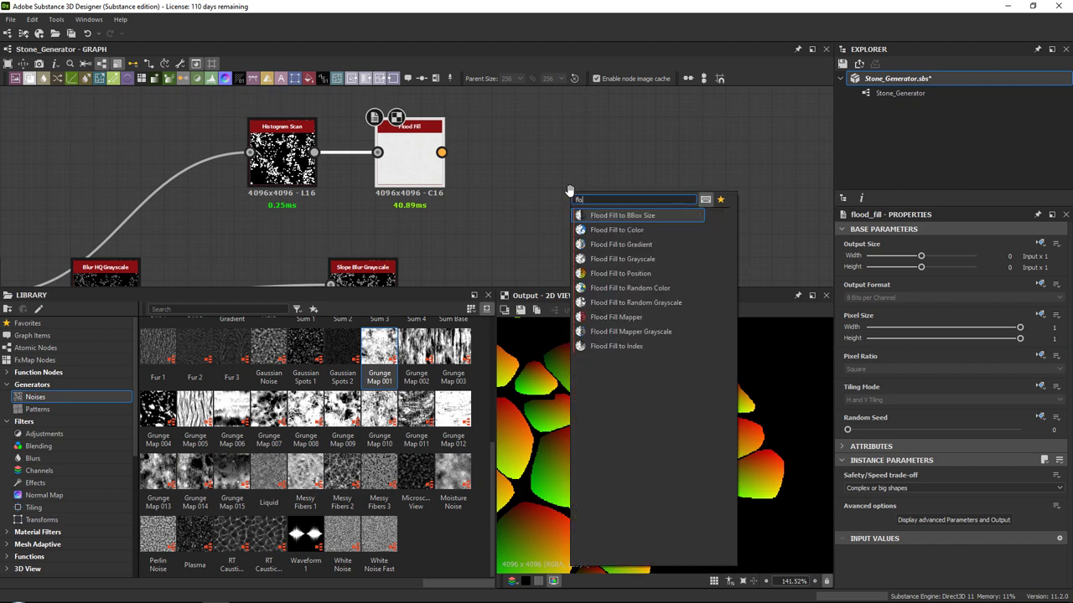
key(Down)
key(Down)
key(Return)
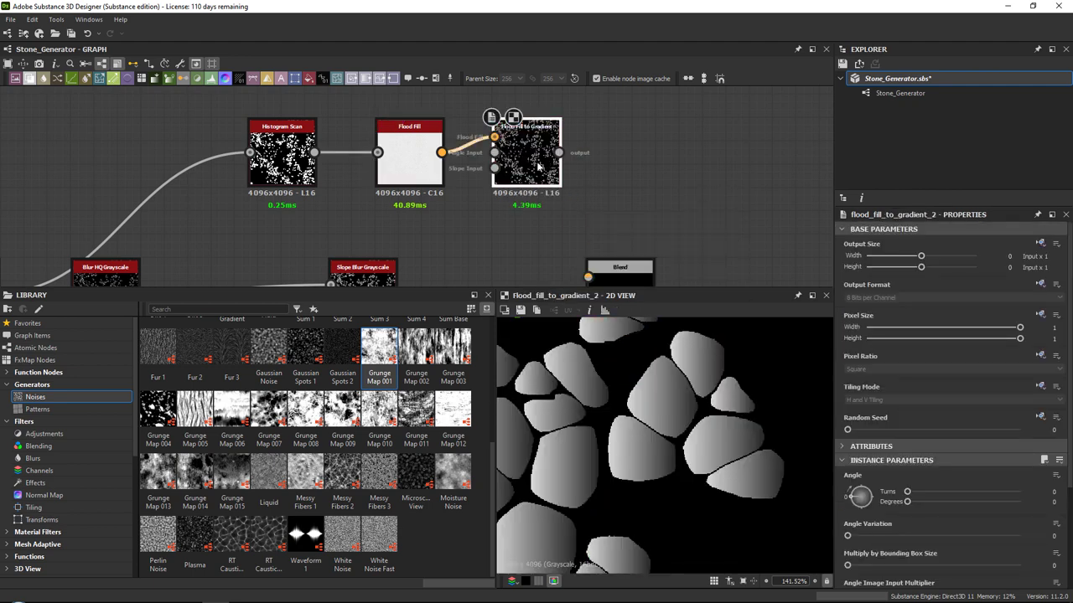
Move Flood Fill to Gradient closer to Flood Fill, set its angle variation to 1 and inspect the gradient directions across the stones.
drag(539, 168, 516, 168)
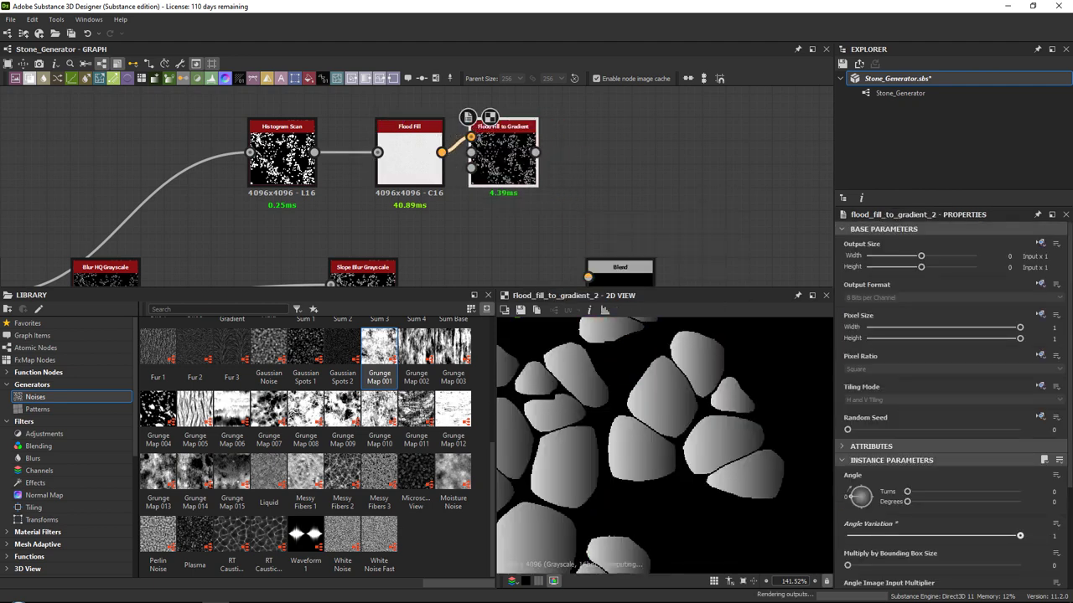
scroll(697, 410, down, 3)
middle_drag(660, 381, 695, 377)
middle_drag(619, 363, 649, 434)
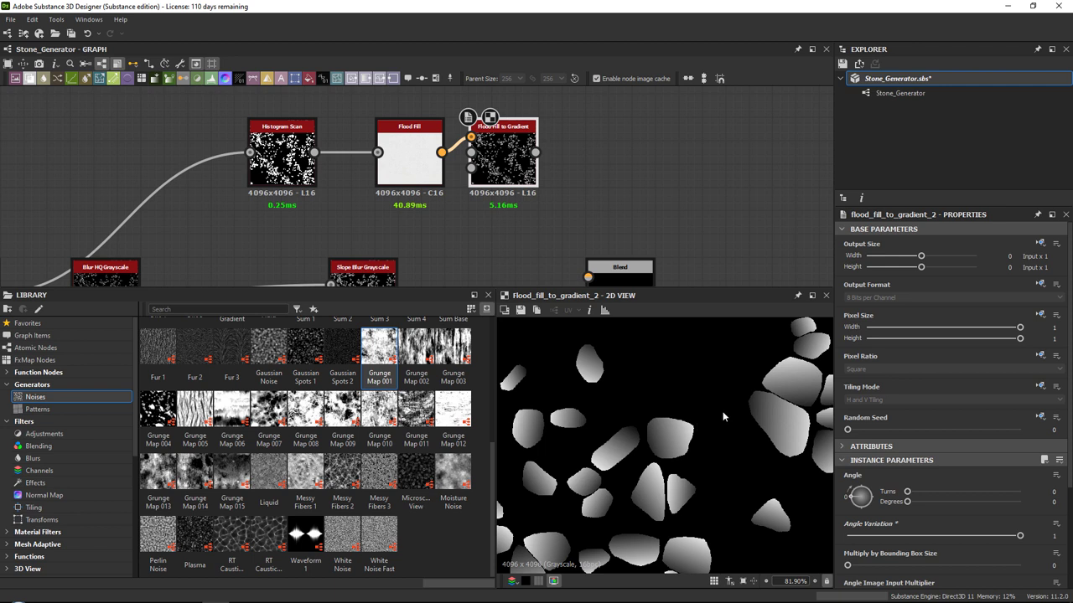
scroll(724, 417, down, 4)
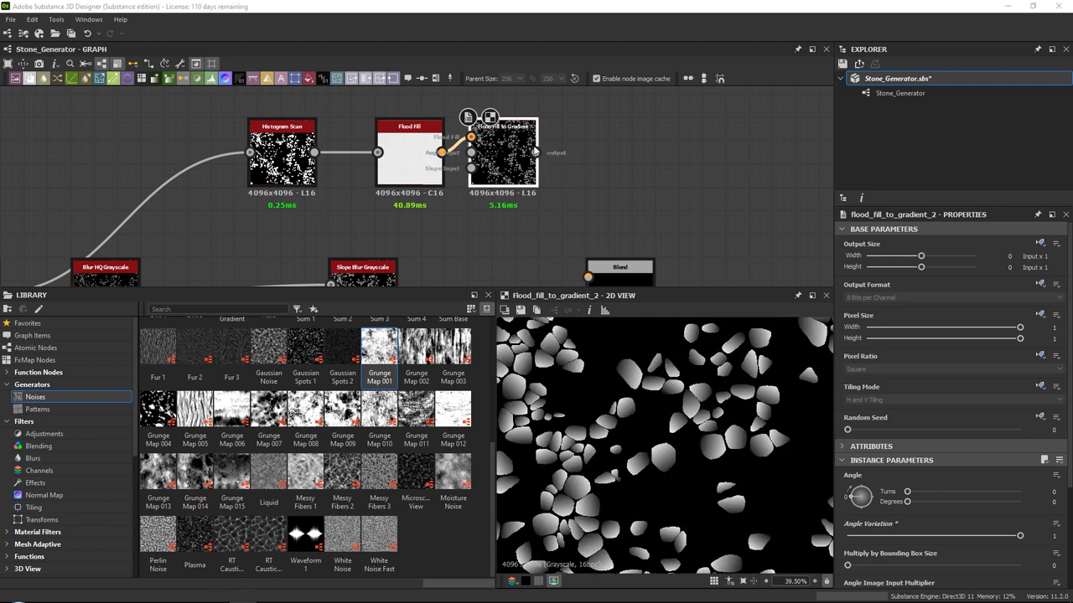
Add a Blur HQ Grayscale node after Flood Fill to Gradient and set its intensity to 0.1.
key(space)
text(blur)
key(Down)
key(Return)
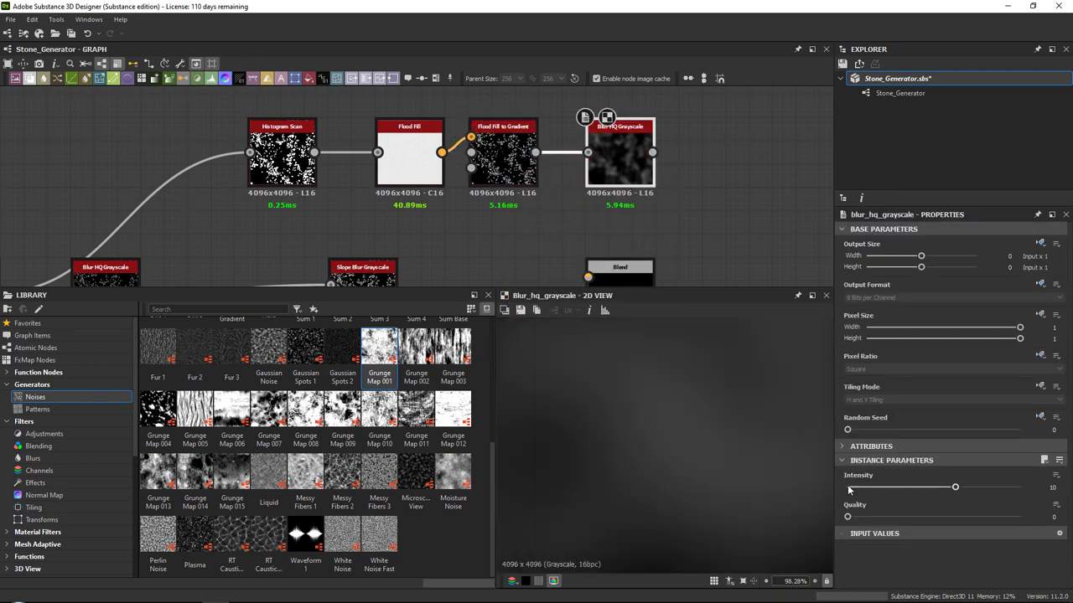
click(846, 487)
drag(848, 488, 850, 487)
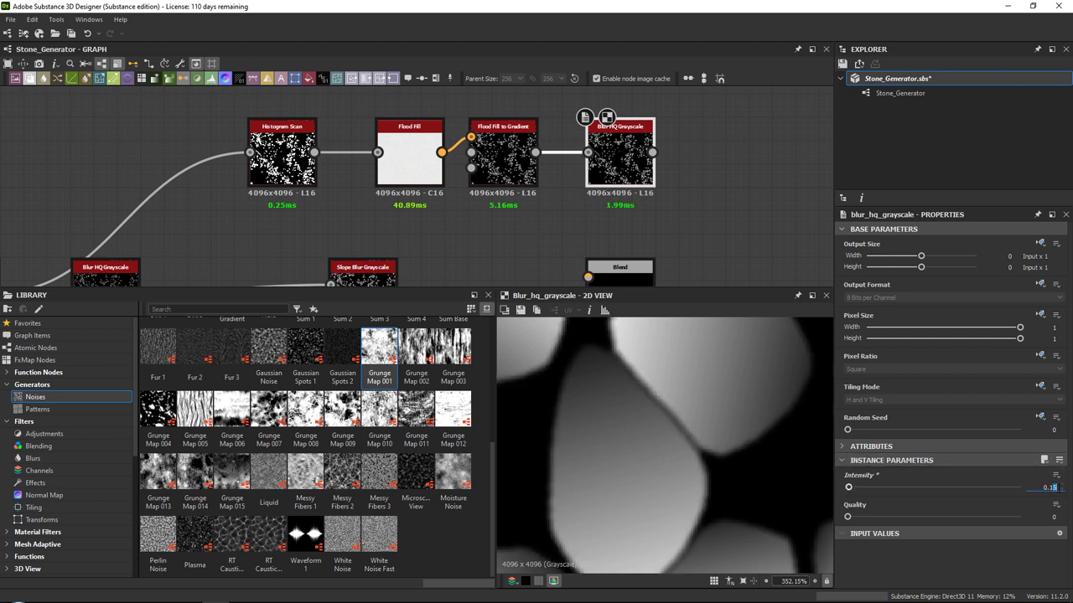
scroll(586, 168, down, 3)
Connect the new Blur HQ Grayscale output to the Blend node's foreground input and select the Blend node.
middle_drag(587, 167, 454, 128)
drag(480, 205, 560, 205)
middle_drag(561, 189, 564, 224)
scroll(561, 228, up, 1)
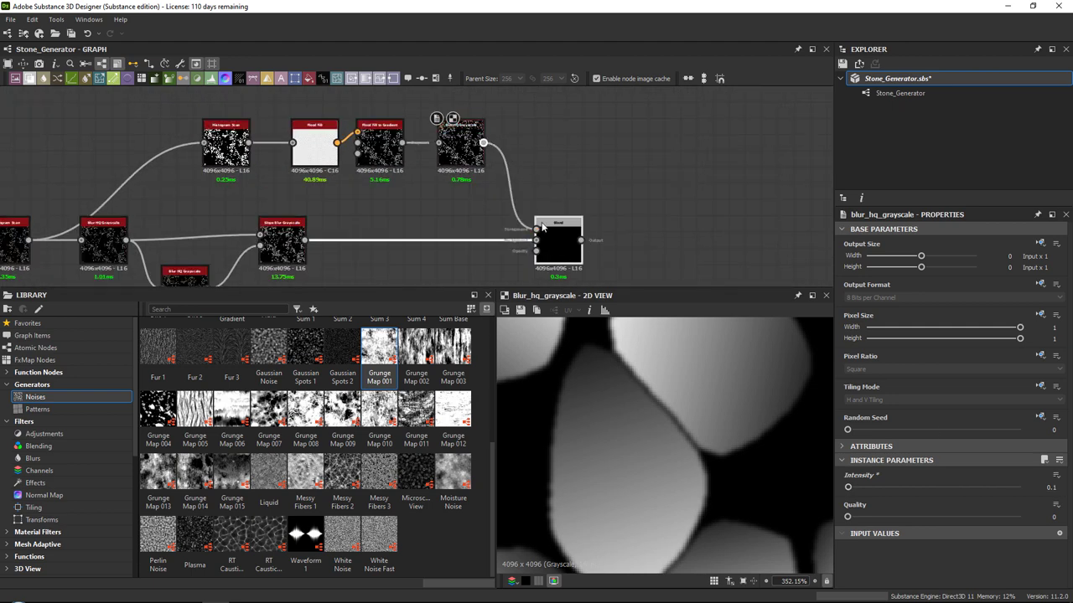
drag(537, 222, 536, 227)
click(553, 242)
Set the Blend node's blending mode to Min (Darken) and check the resulting stones.
click(864, 504)
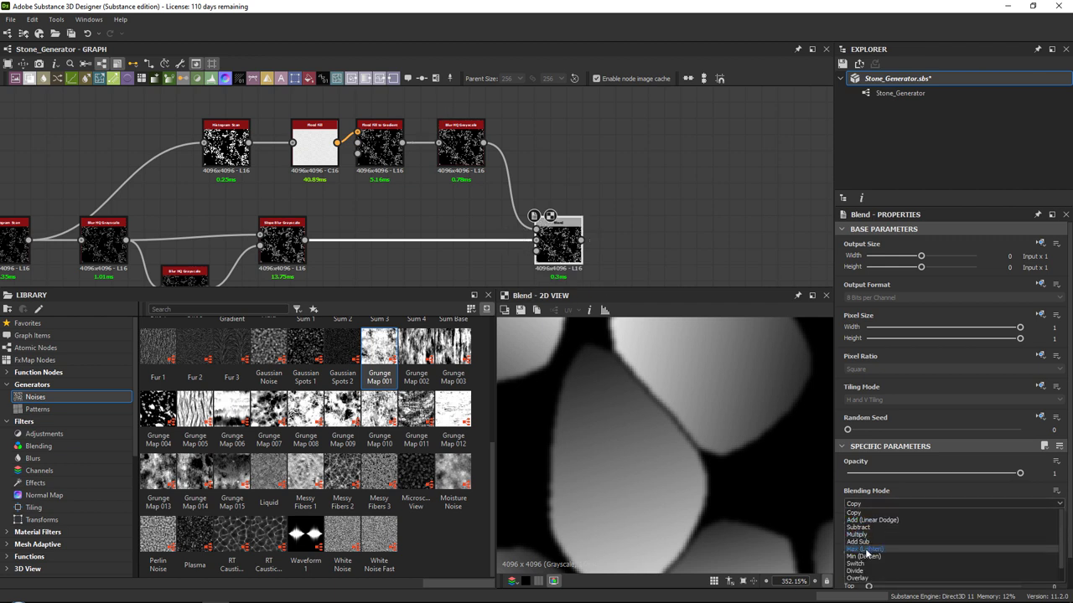
click(865, 556)
scroll(695, 436, down, 10)
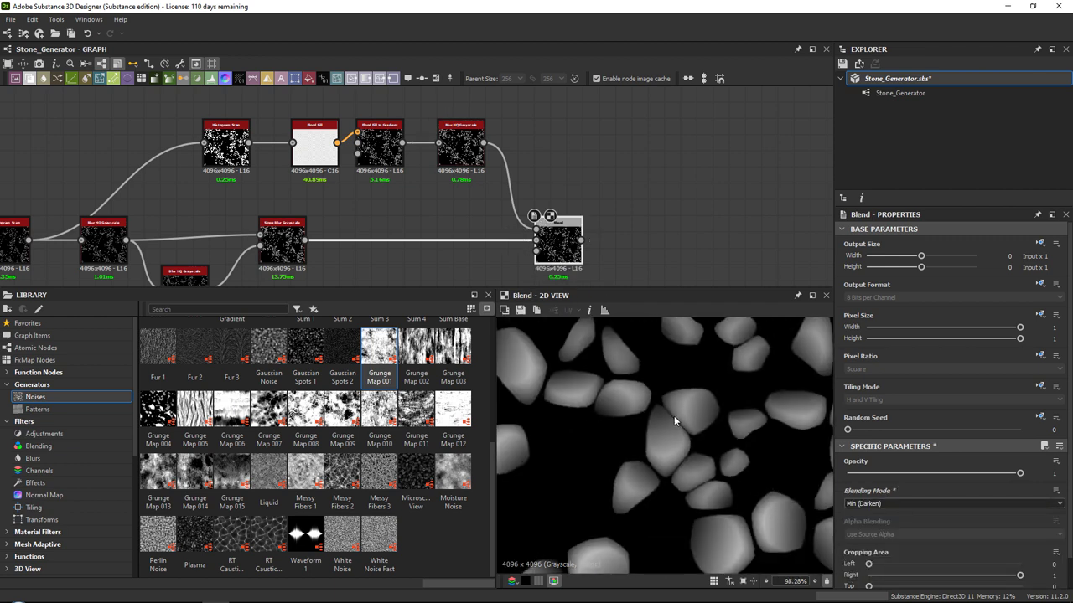
scroll(588, 409, up, 5)
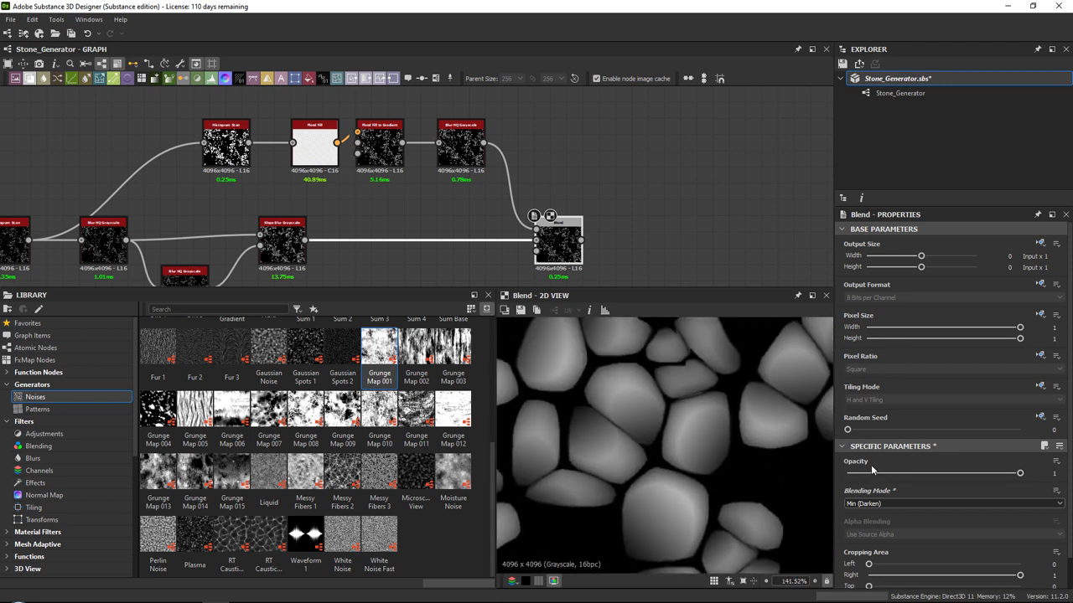
Test lower Blend opacities, return the opacity to 1, and examine the shapes and slopes of the blended stones.
drag(852, 473, 1068, 478)
scroll(718, 443, down, 3)
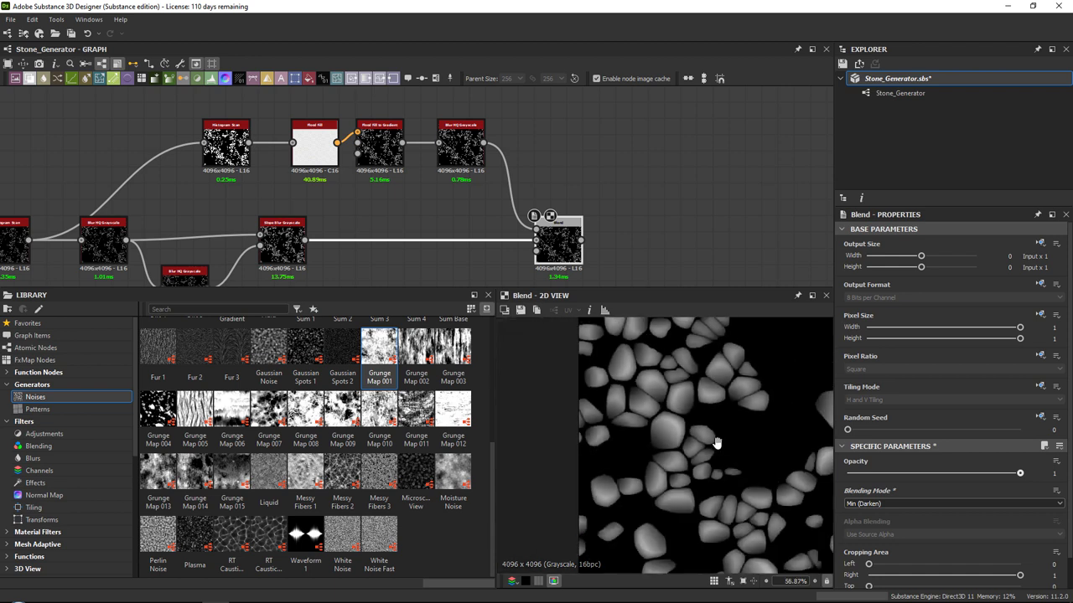
scroll(589, 433, up, 2)
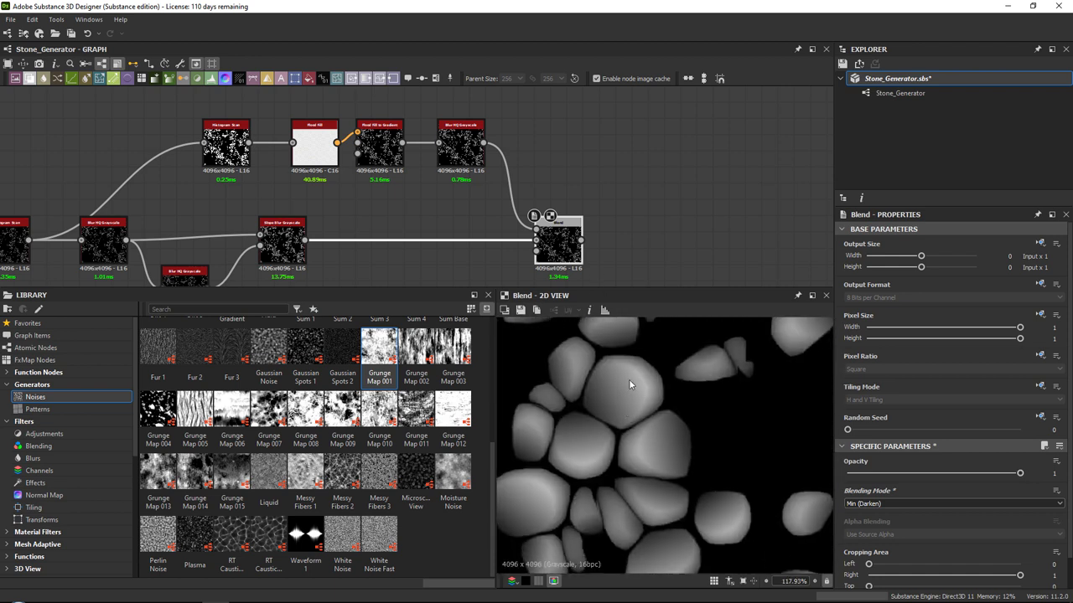
middle_drag(757, 412, 650, 463)
middle_drag(395, 185, 438, 164)
middle_drag(592, 220, 581, 183)
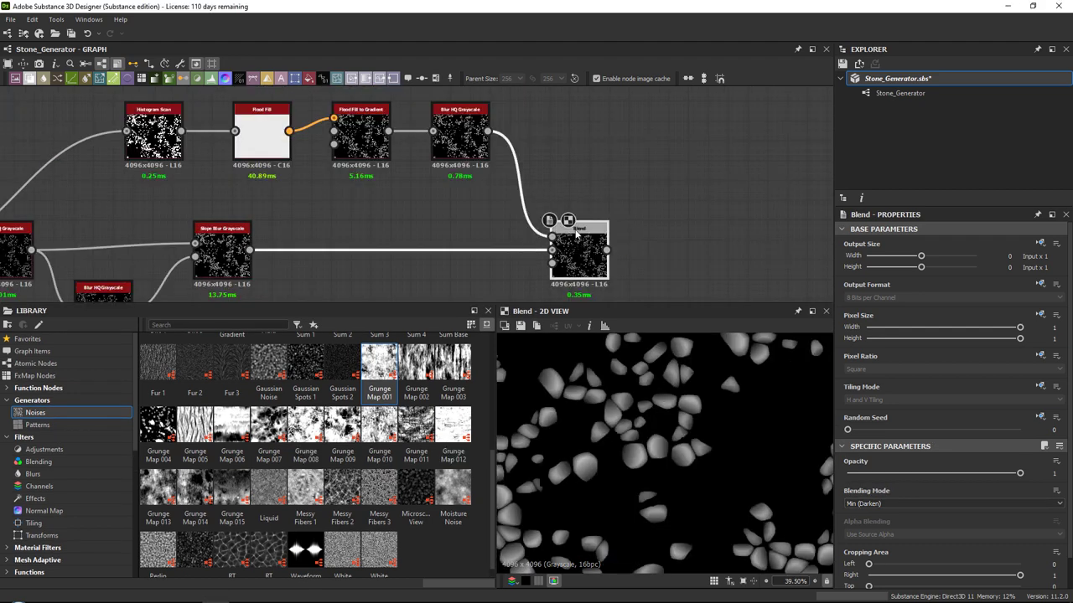
middle_drag(651, 406, 677, 421)
scroll(649, 446, up, 4)
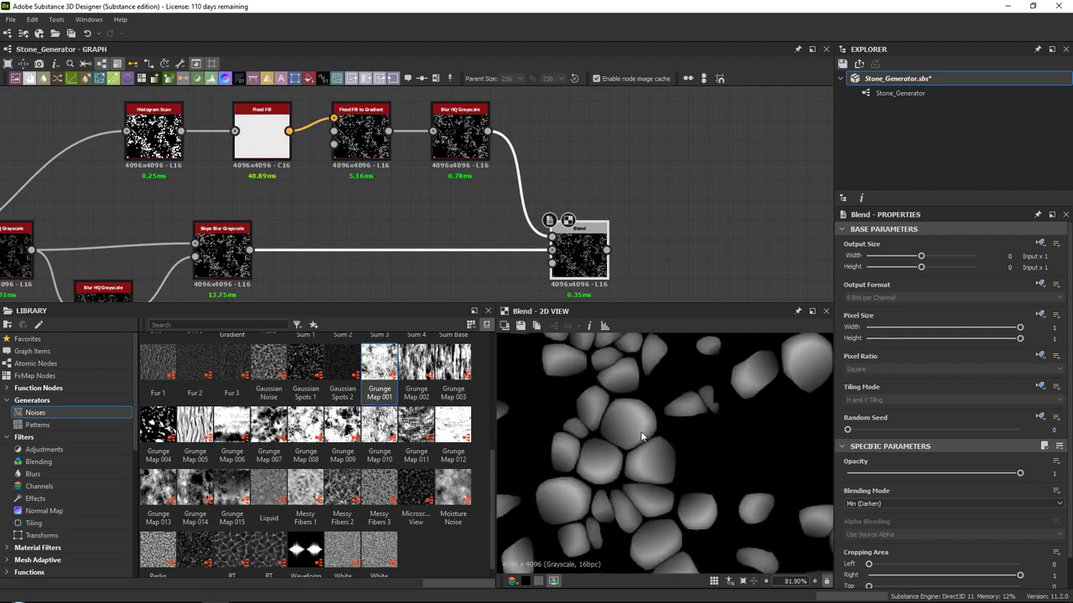
scroll(624, 429, down, 3)
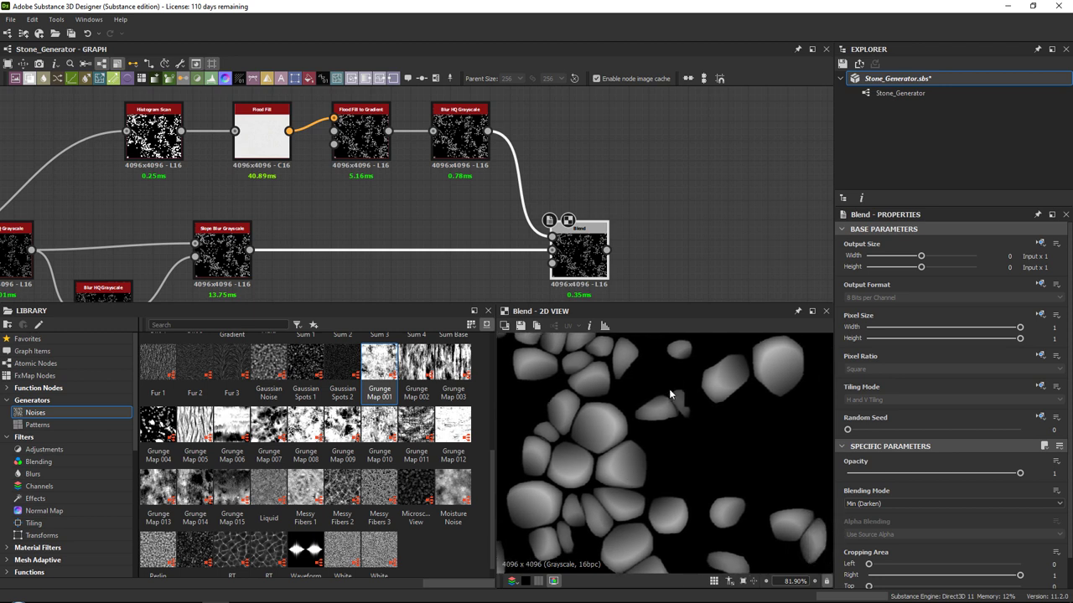
middle_drag(632, 413, 618, 482)
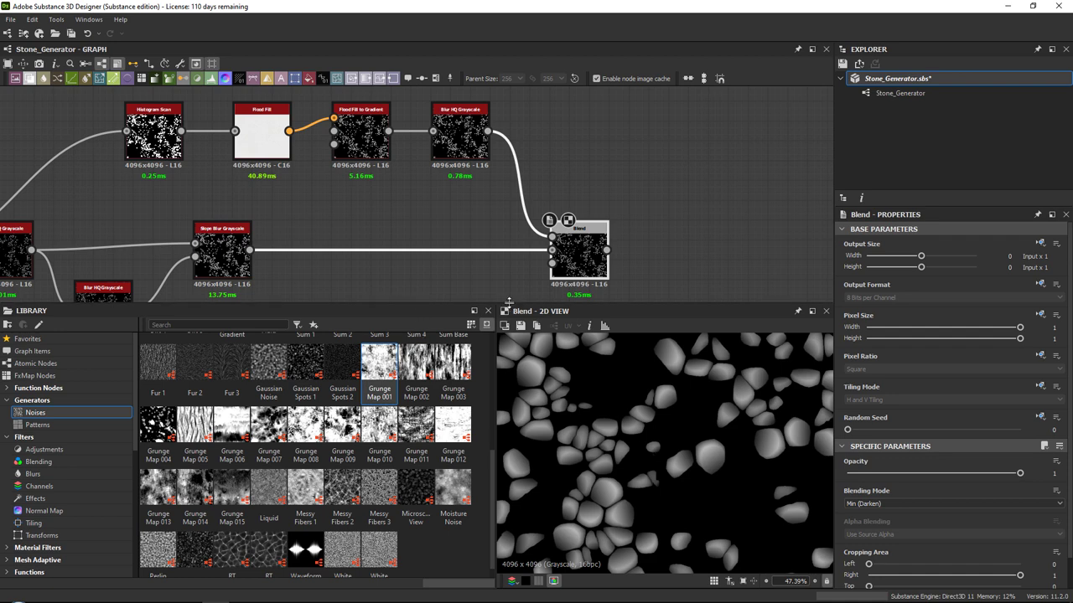
Enlarge the graph area slightly and move the Blend node a little farther from the Slope Blur Grayscale node.
drag(509, 302, 509, 314)
scroll(603, 293, down, 2)
scroll(586, 276, up, 3)
middle_drag(586, 277, 600, 219)
drag(615, 206, 626, 206)
middle_drag(543, 238, 505, 252)
scroll(482, 286, down, 1)
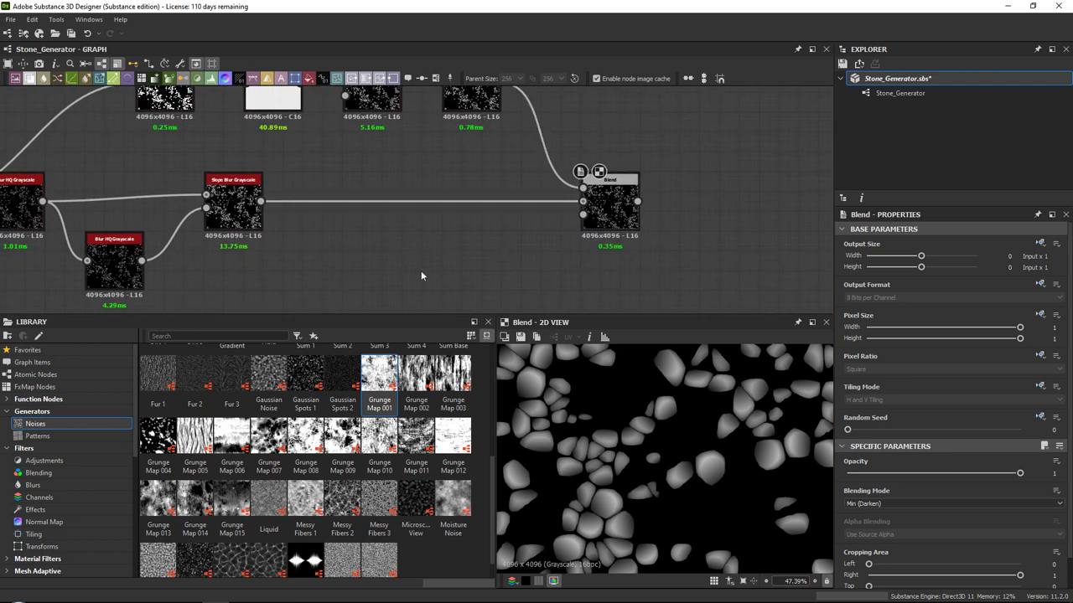
Add a Flood Fill to Random Grayscale node below the chain, feed it from Flood Fill and preview its output.
key(space)
text(flo)
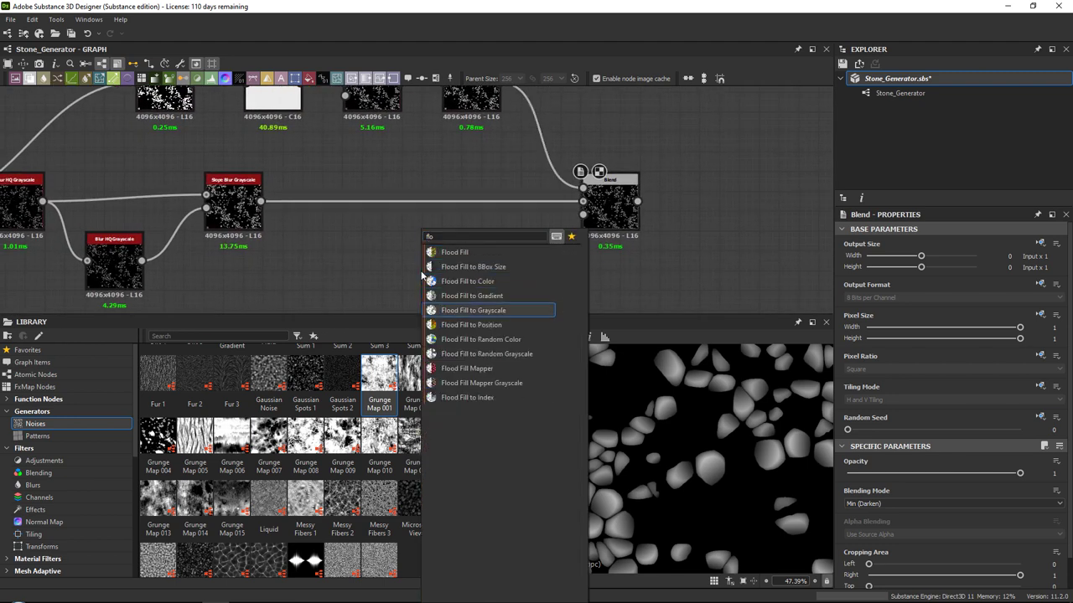
click(507, 254)
middle_drag(417, 130, 443, 180)
drag(370, 215, 409, 290)
scroll(683, 437, up, 5)
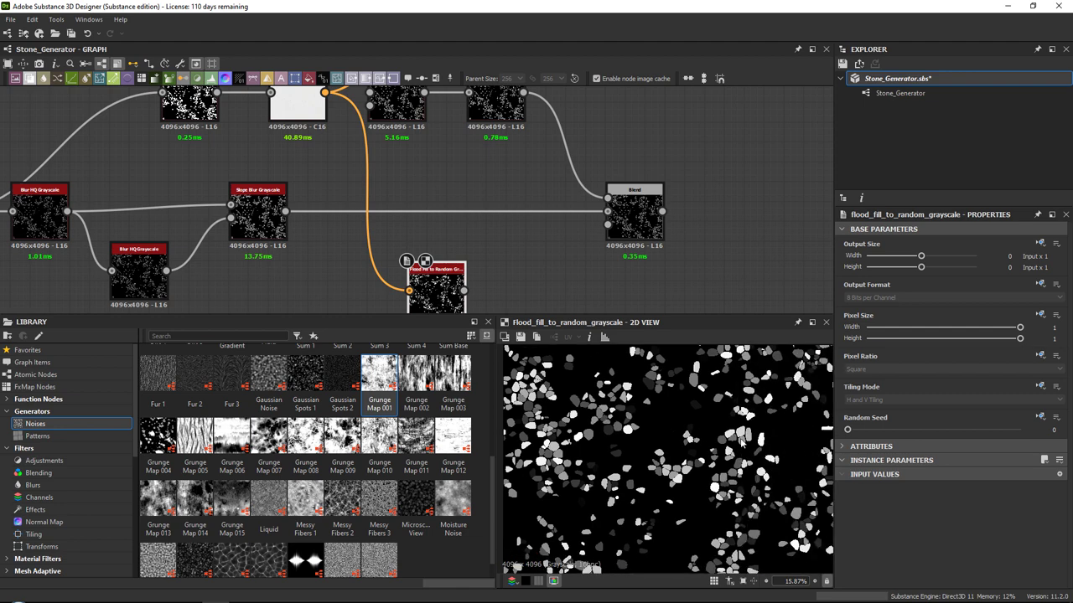
Examine the random grayscale stones up close, then add a Histogram Select node after Flood Fill to Random Grayscale.
scroll(678, 444, up, 4)
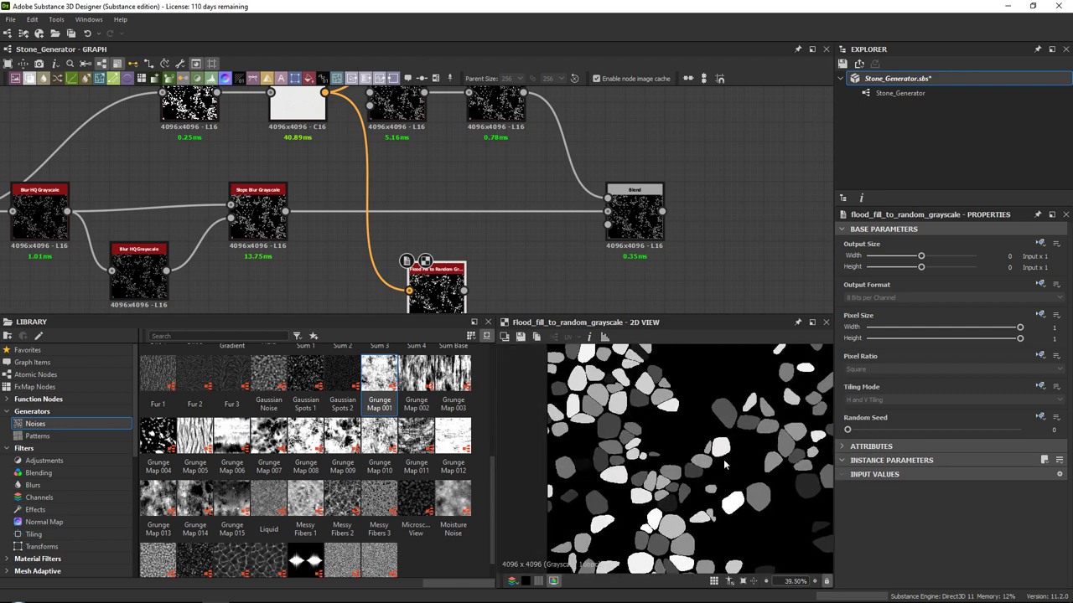
middle_drag(476, 261, 444, 177)
mouse_move(415, 202)
mouse_down()
mouse_move(395, 213)
mouse_move(413, 216)
mouse_up()
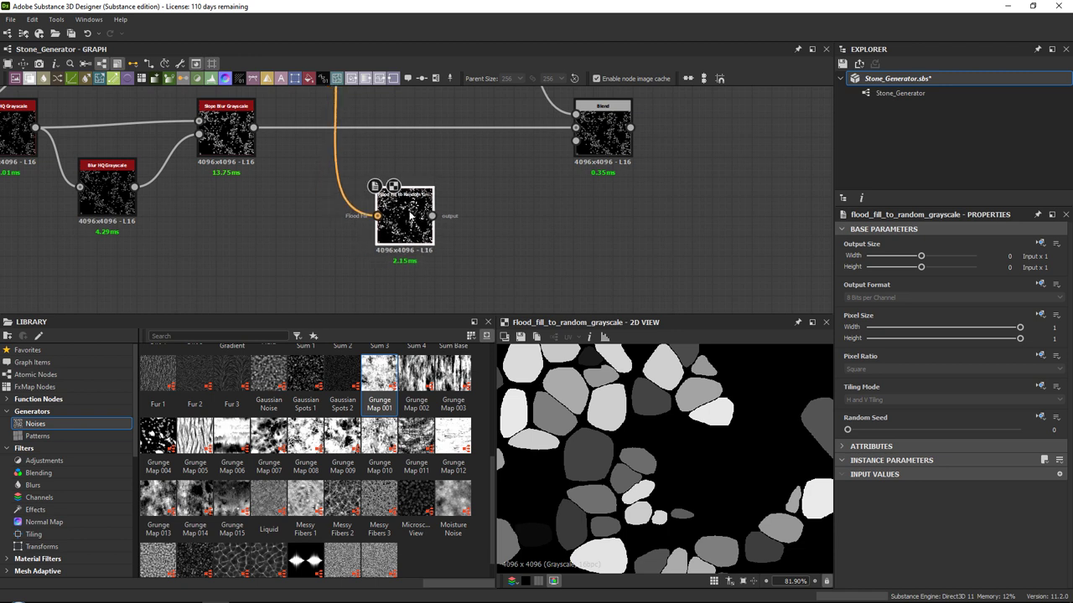
key(space)
text(his)
key(Down)
key(Down)
key(Down)
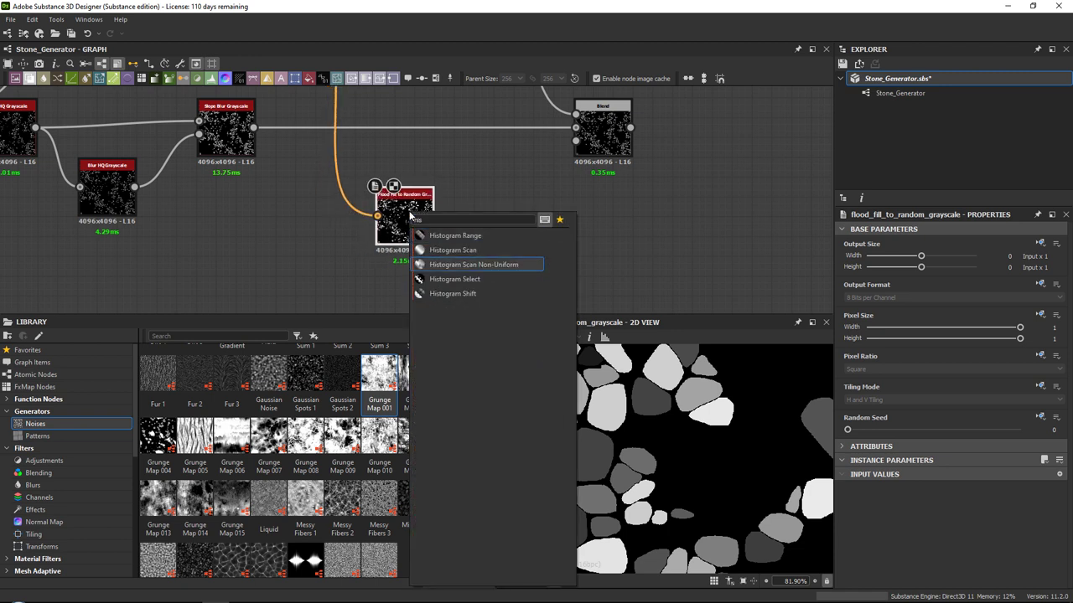
key(Return)
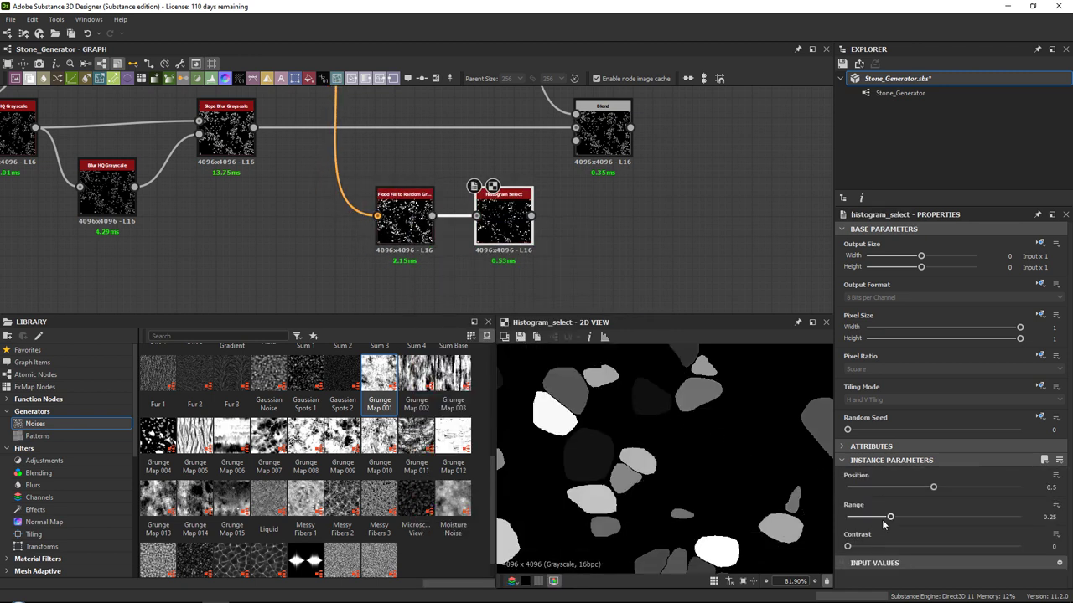
Set the Histogram Select contrast to 1, range to 0.83 and position to 0.74, and inspect the white stone mask.
drag(849, 546, 1020, 547)
drag(949, 517, 992, 504)
middle_drag(610, 252, 578, 259)
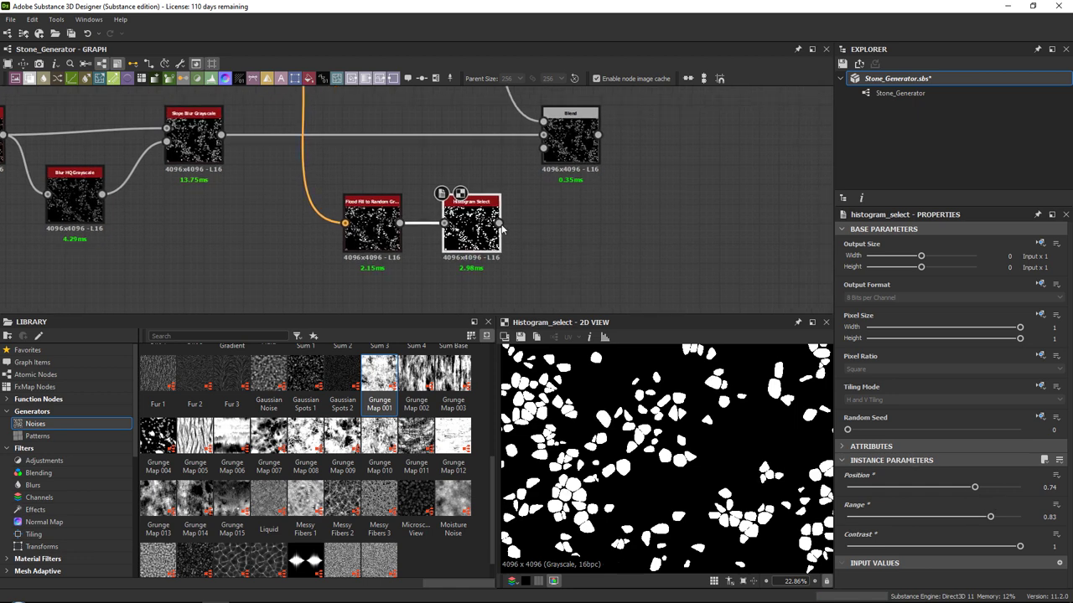
scroll(682, 419, up, 10)
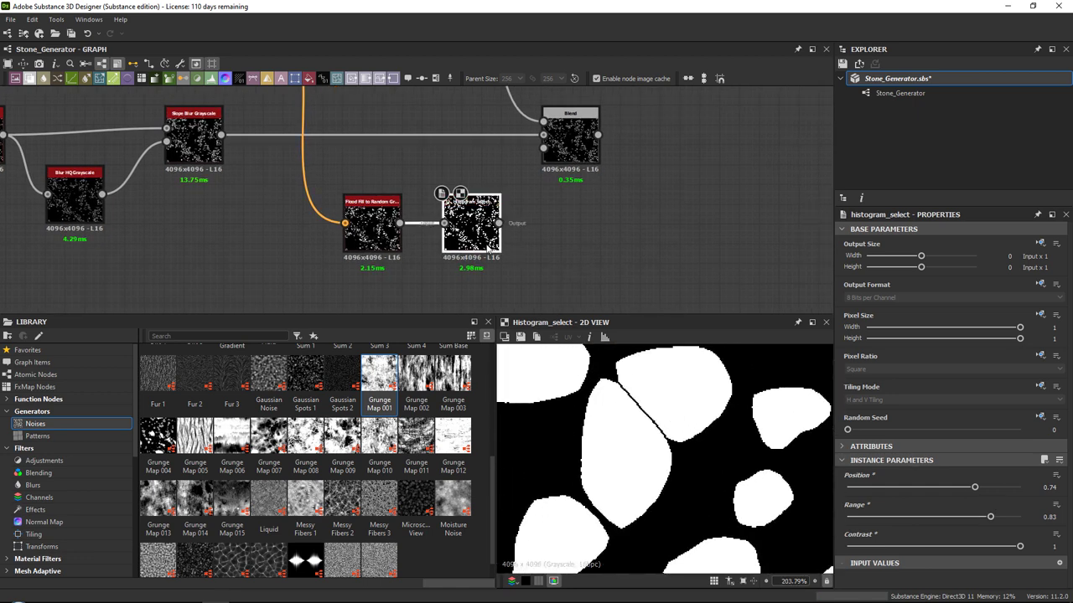
Add a Blur HQ Grayscale node after Histogram Select with an intensity of 0.1.
key(space)
text(blur)
key(Down)
key(Return)
click(851, 487)
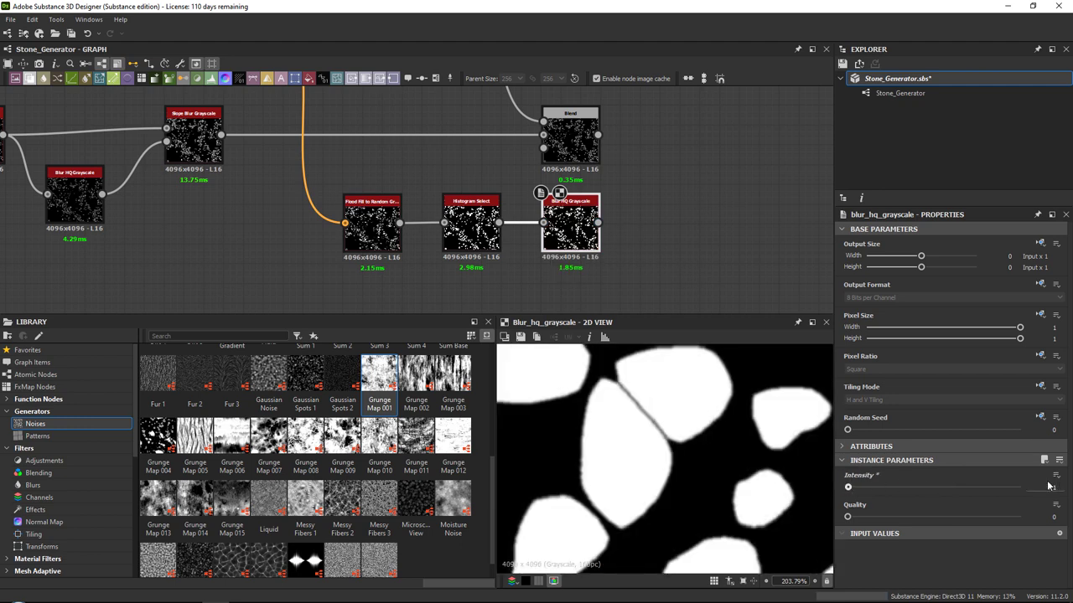
Move the random grayscale node chain farther below the main chain and raise the Blend node slightly.
scroll(545, 214, down, 4)
drag(449, 231, 437, 259)
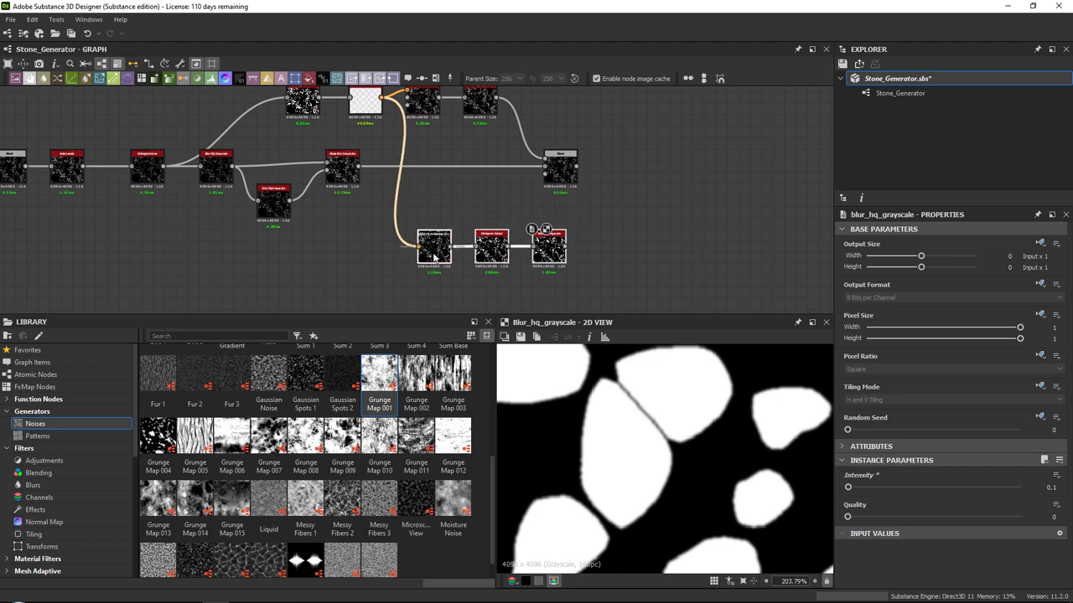
middle_drag(523, 181, 500, 225)
scroll(534, 198, up, 3)
drag(535, 226, 535, 205)
Compare the Blend node's output with the Slope Blur Grayscale output on the stones.
double_click(534, 207)
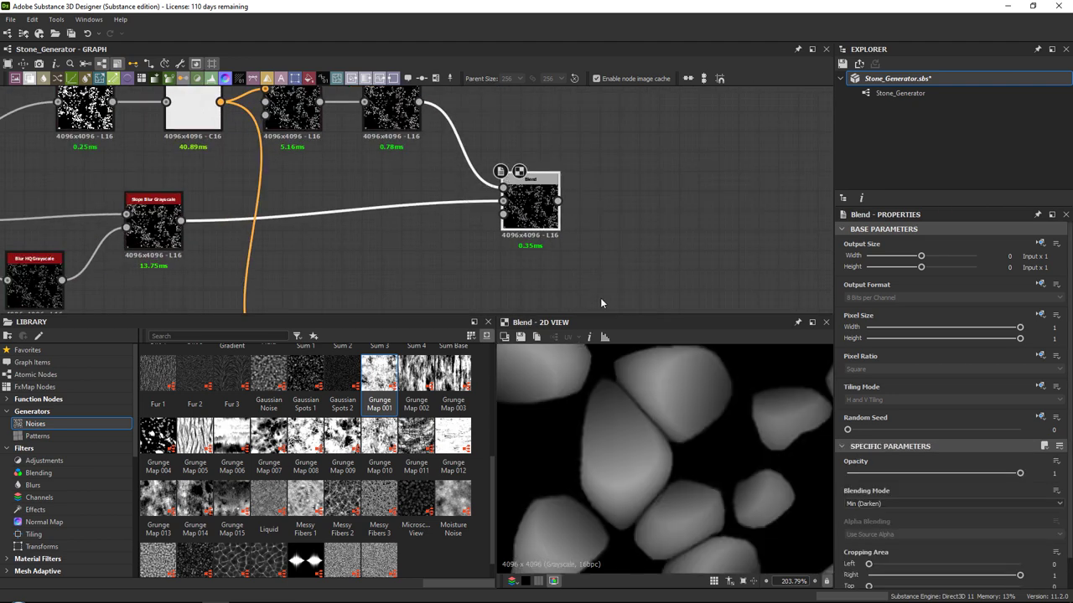
scroll(645, 409, down, 3)
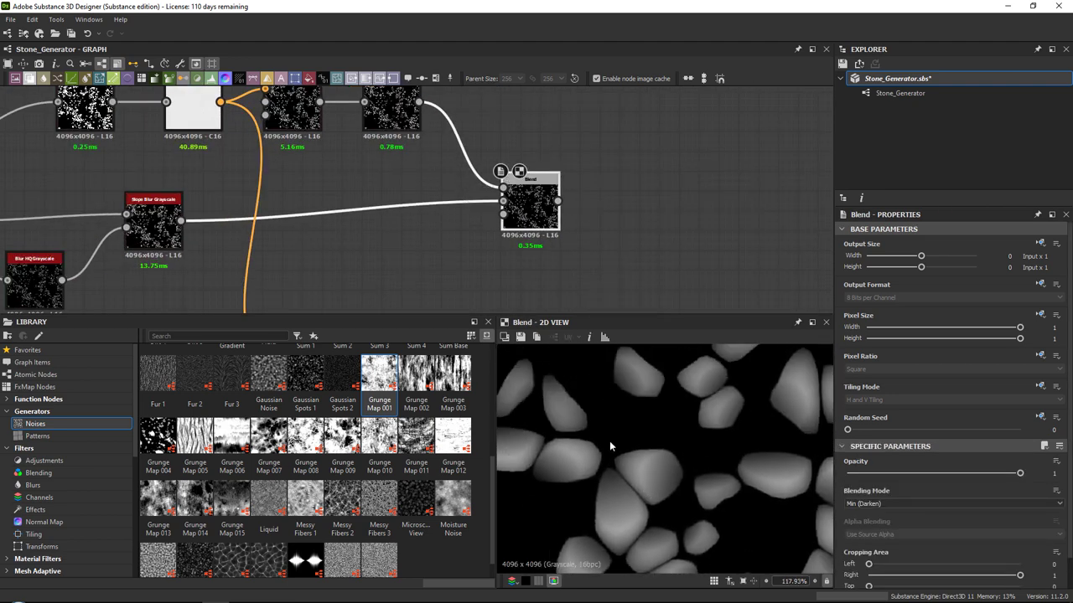
double_click(152, 228)
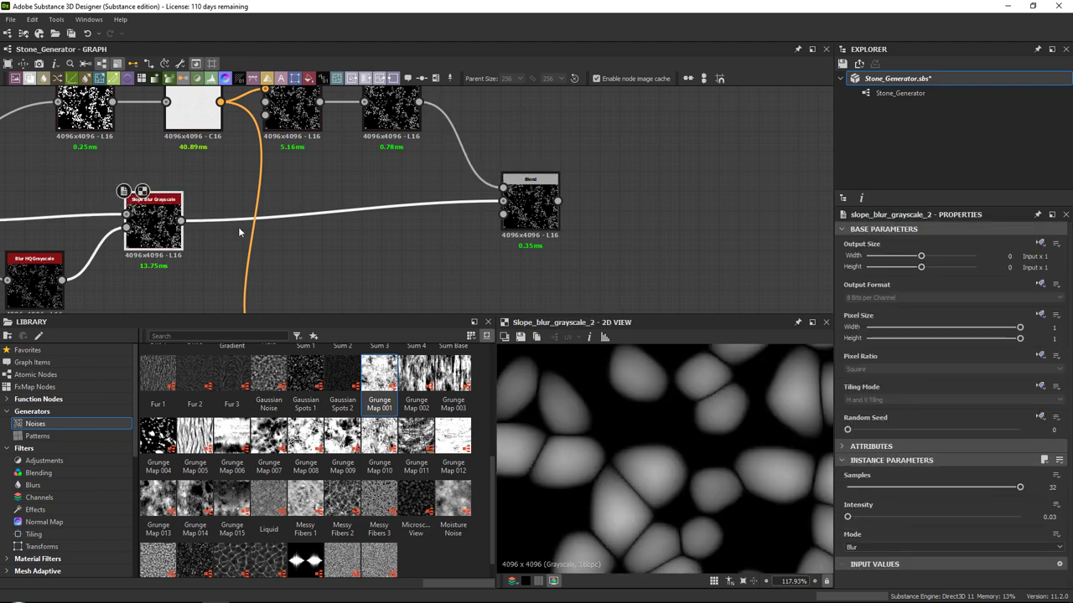
double_click(540, 219)
double_click(154, 224)
Try feeding the blurred random mask into the Blend node's opacity, inspect the stones, and remove the connection.
middle_drag(618, 244, 612, 157)
middle_drag(505, 130, 514, 140)
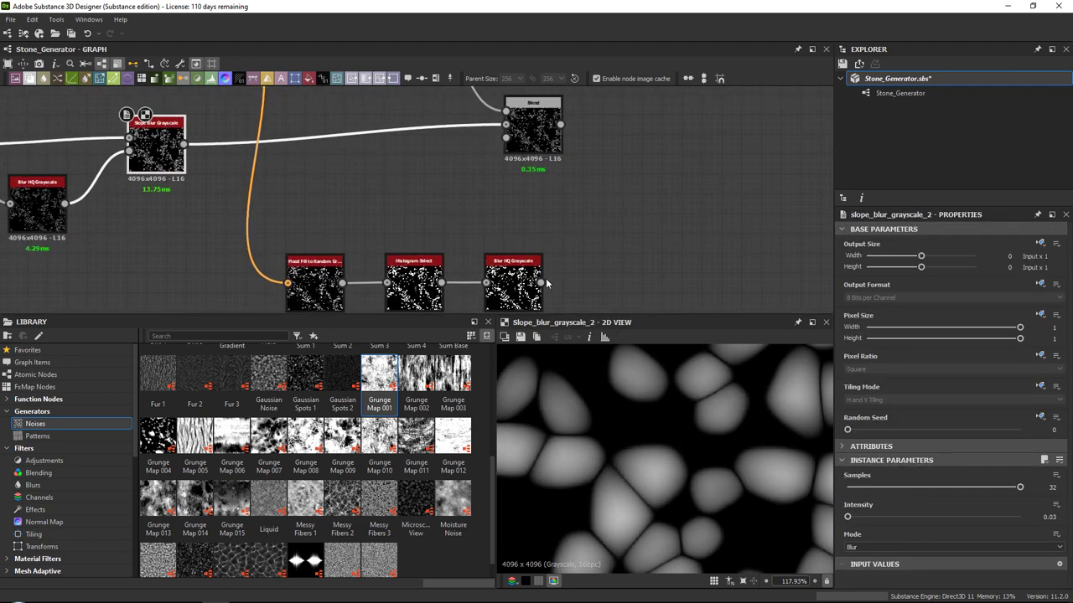
drag(513, 161, 505, 136)
double_click(533, 125)
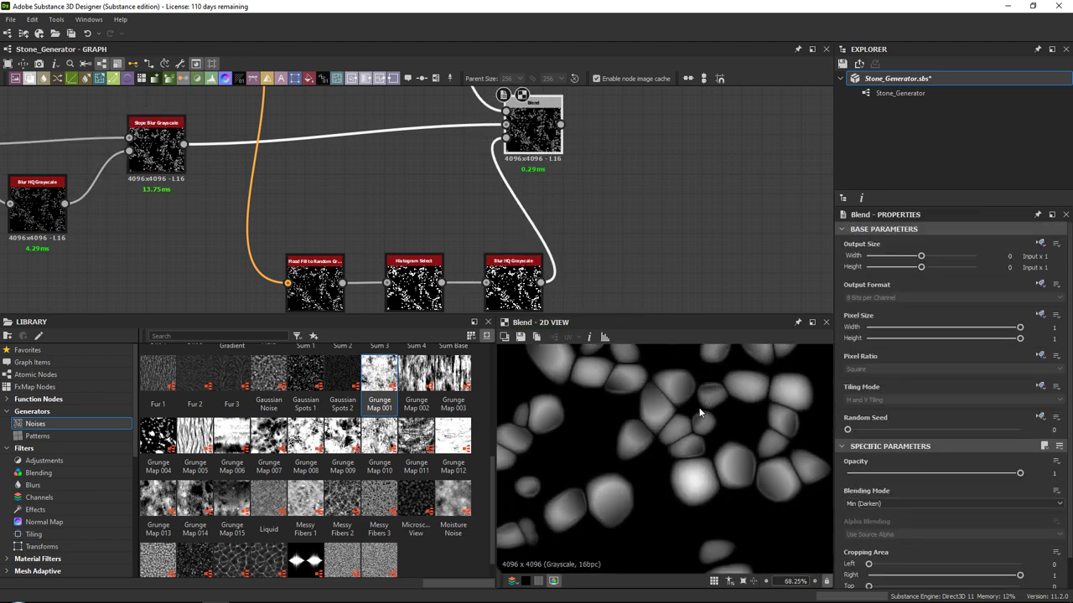
scroll(708, 397, up, 3)
middle_drag(590, 394, 668, 456)
middle_drag(484, 197, 474, 212)
click(501, 212)
key(Delete)
Raise the Blend node, duplicate it, and place the copy directly below the original.
middle_drag(543, 175, 542, 260)
drag(529, 230, 531, 200)
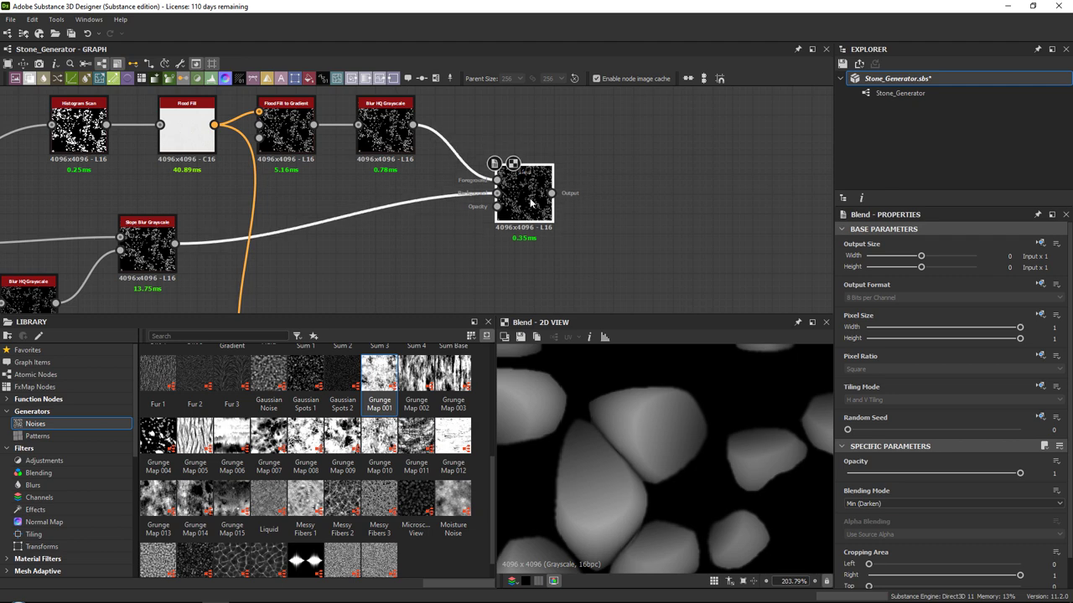
middle_drag(540, 219, 544, 173)
drag(545, 171, 544, 162)
key(ctrl+d)
drag(444, 191, 562, 213)
Connect Histogram Scan to the foreground of the copied Blend node and compare the outputs of both Blend nodes.
middle_drag(416, 88, 456, 138)
double_click(454, 136)
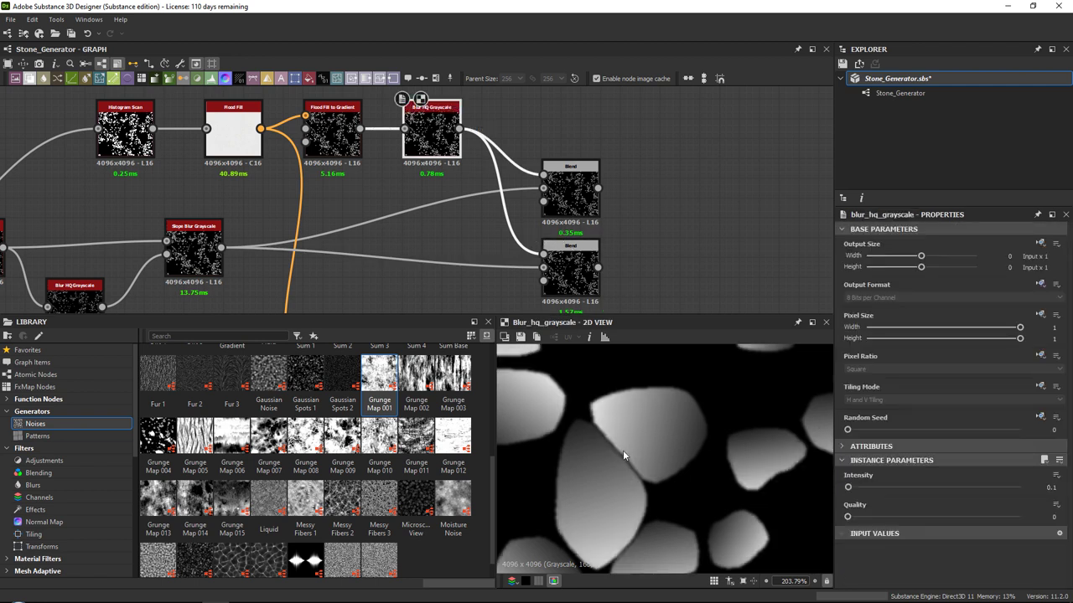
drag(153, 128, 543, 255)
click(575, 270)
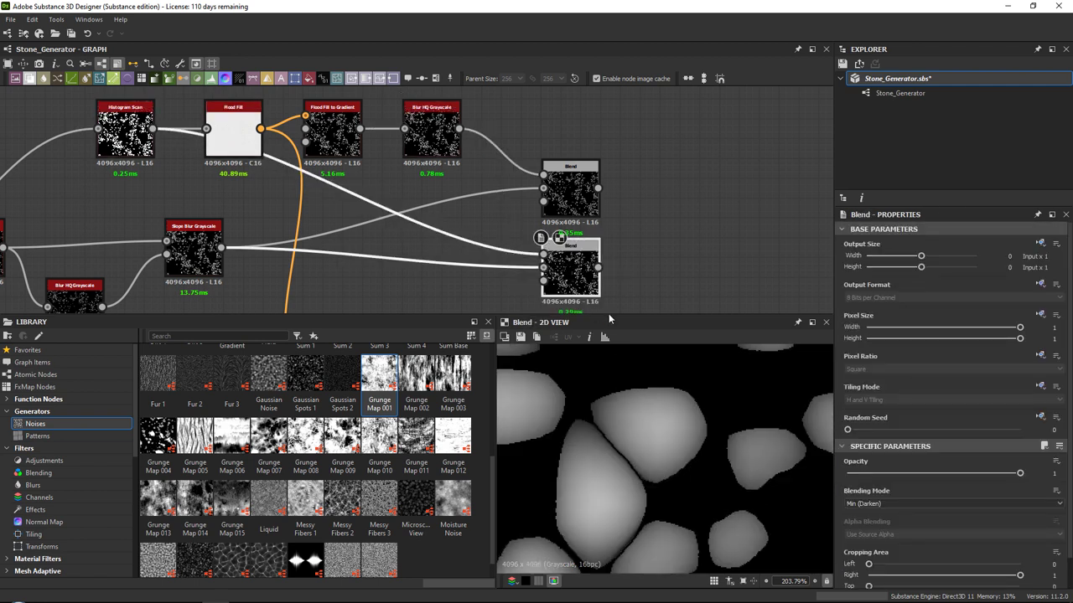
double_click(569, 197)
double_click(572, 270)
double_click(573, 179)
double_click(573, 267)
middle_drag(615, 245, 531, 189)
scroll(530, 192, up, 1)
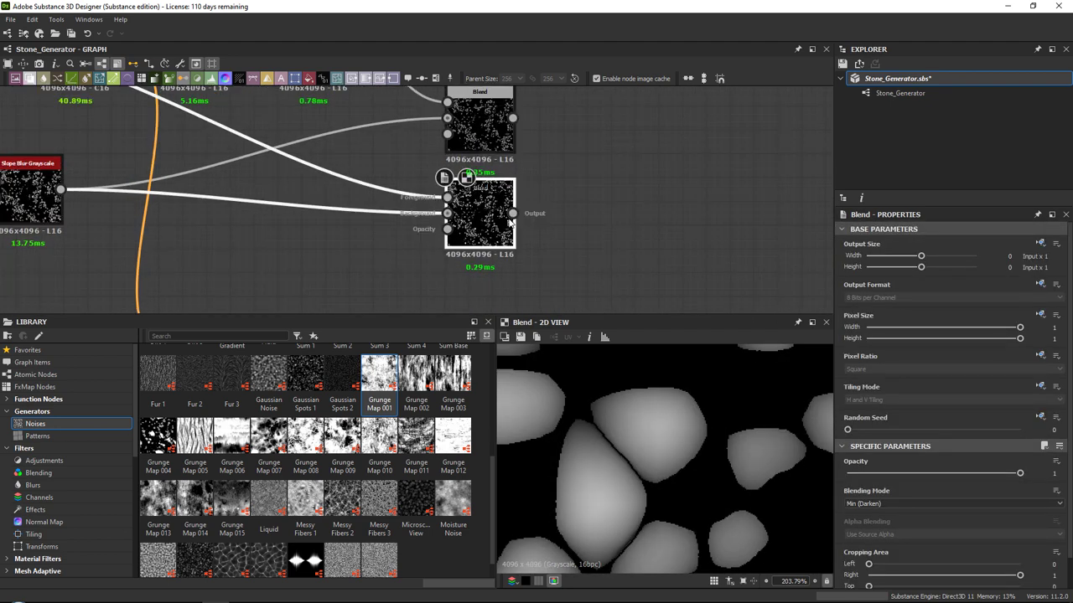
Add a Blur HQ Grayscale node after the copied Blend node and set its intensity to 0.1.
drag(487, 222, 465, 225)
key(space)
text(blur)
key(Return)
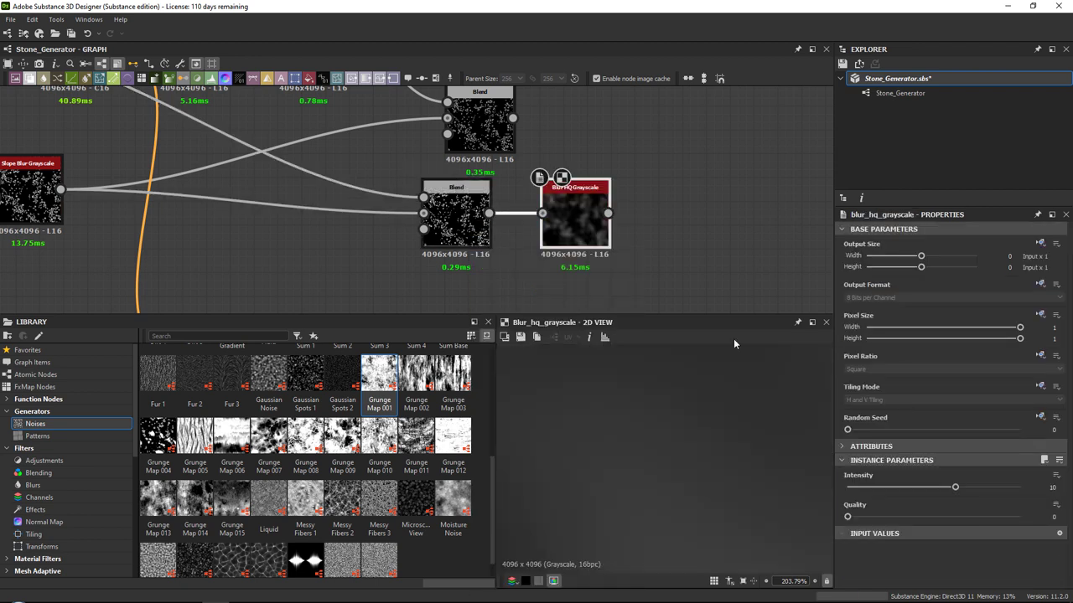
click(846, 490)
drag(848, 491, 849, 490)
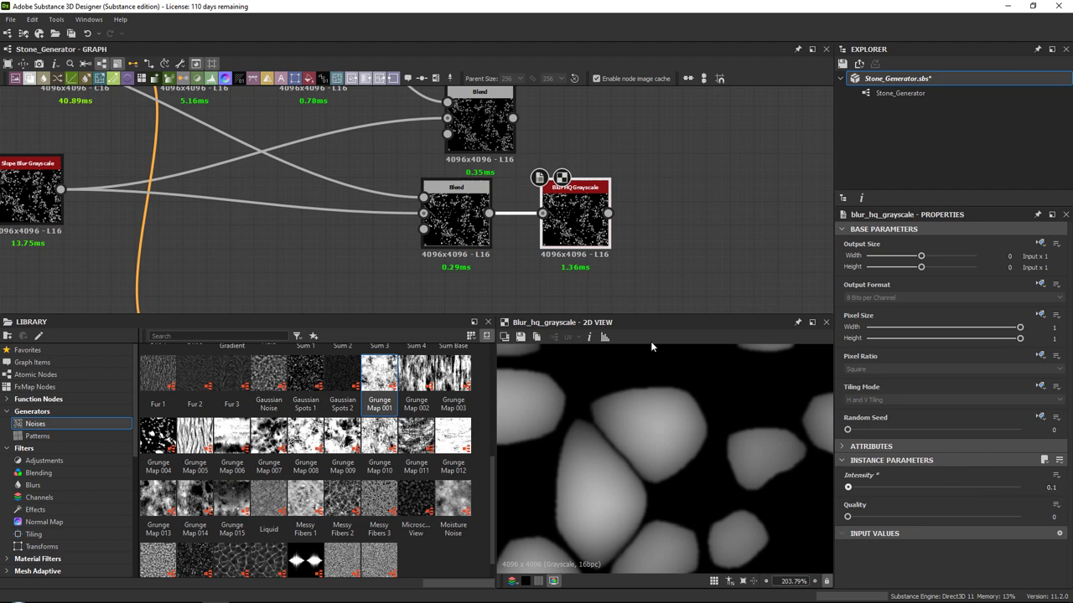
Align the original Blend node above the new Blur HQ Grayscale and shift these nodes farther from Slope Blur Grayscale.
click(507, 133)
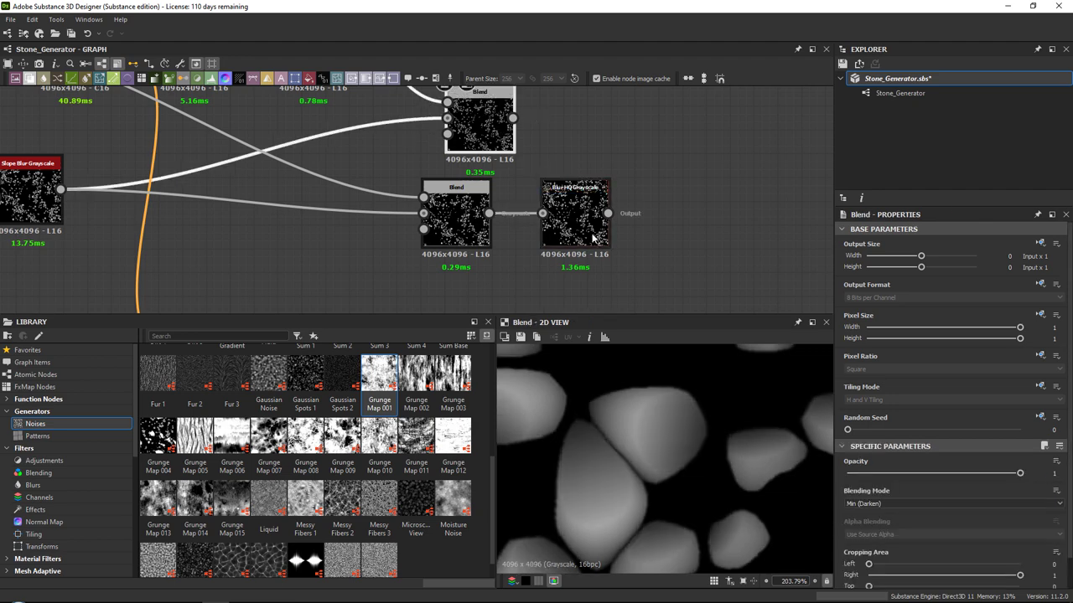
double_click(595, 242)
drag(476, 135, 571, 135)
scroll(570, 136, down, 3)
middle_drag(502, 144, 459, 187)
drag(457, 186, 490, 217)
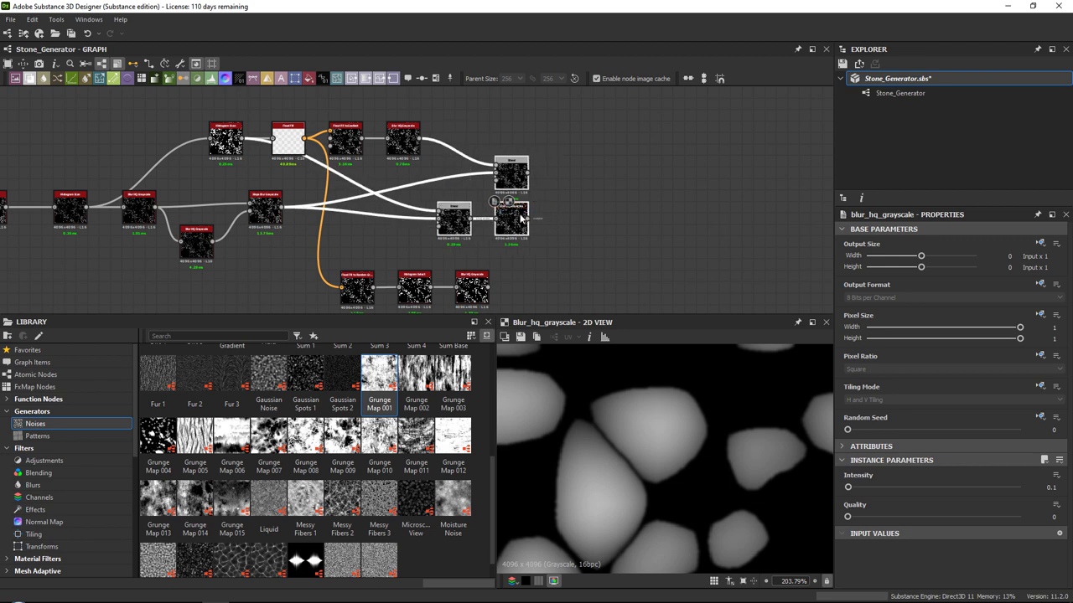
Compare the original Blend node's sloped stones with the blurred output of the copied Blend node.
click(525, 216)
double_click(510, 173)
double_click(514, 220)
double_click(511, 176)
double_click(516, 221)
Add a third Blend node with the original Blend as foreground, the copy's blur as background and the blurred random mask as opacity.
middle_drag(557, 204, 518, 202)
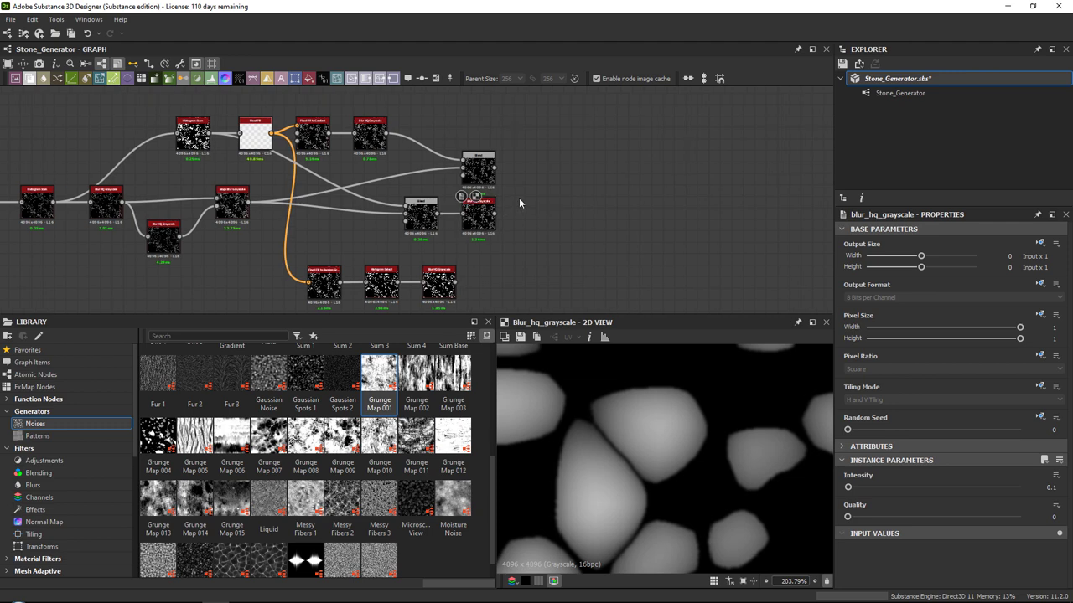
key(space)
text(blend)
key(Return)
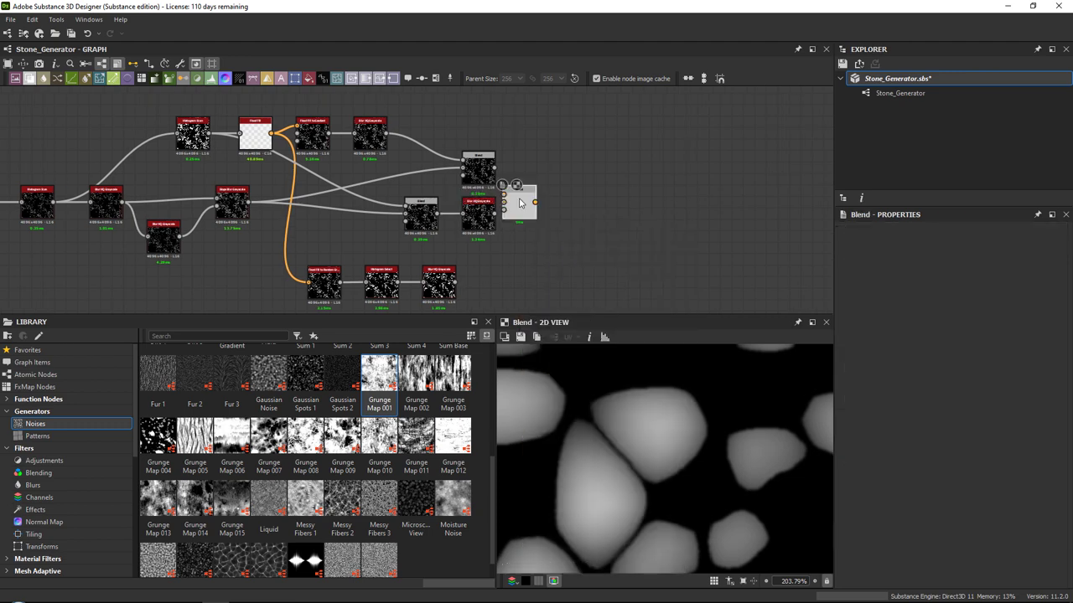
scroll(512, 206, up, 3)
drag(513, 206, 569, 207)
drag(482, 142, 558, 189)
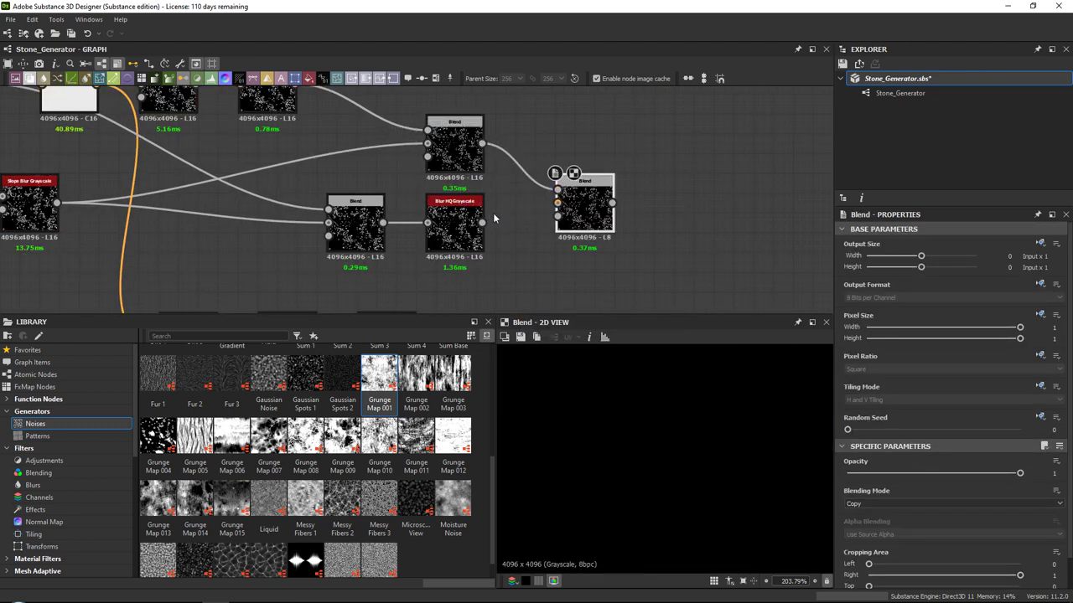
middle_drag(417, 310, 393, 249)
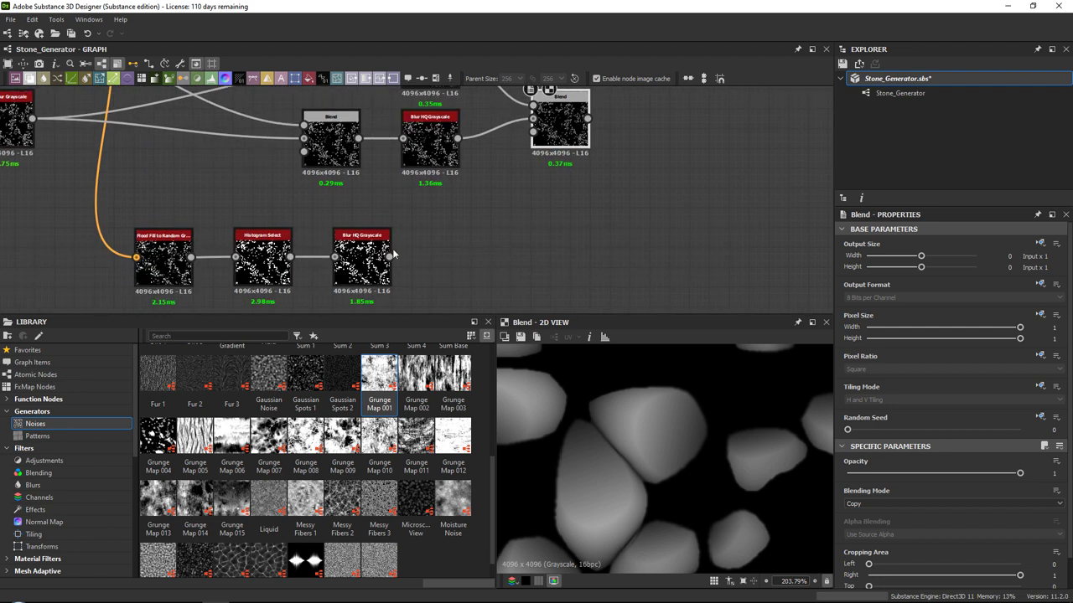
drag(531, 156, 533, 132)
Move the random mask nodes closer to the third Blend node and examine the mix of sloped and unsloped stones.
drag(119, 208, 356, 250)
drag(356, 244, 435, 236)
middle_drag(551, 125, 520, 202)
click(519, 203)
scroll(635, 398, down, 7)
scroll(635, 398, down, 2)
scroll(654, 456, up, 6)
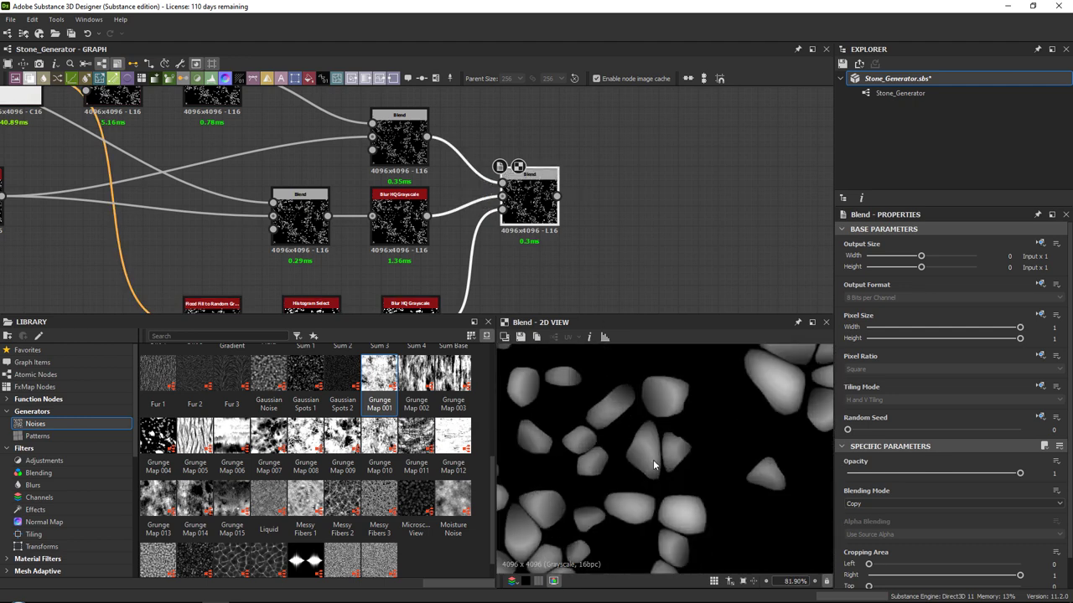
Try a different position value on the Histogram Select node and undo the change.
middle_drag(350, 265, 375, 186)
click(335, 249)
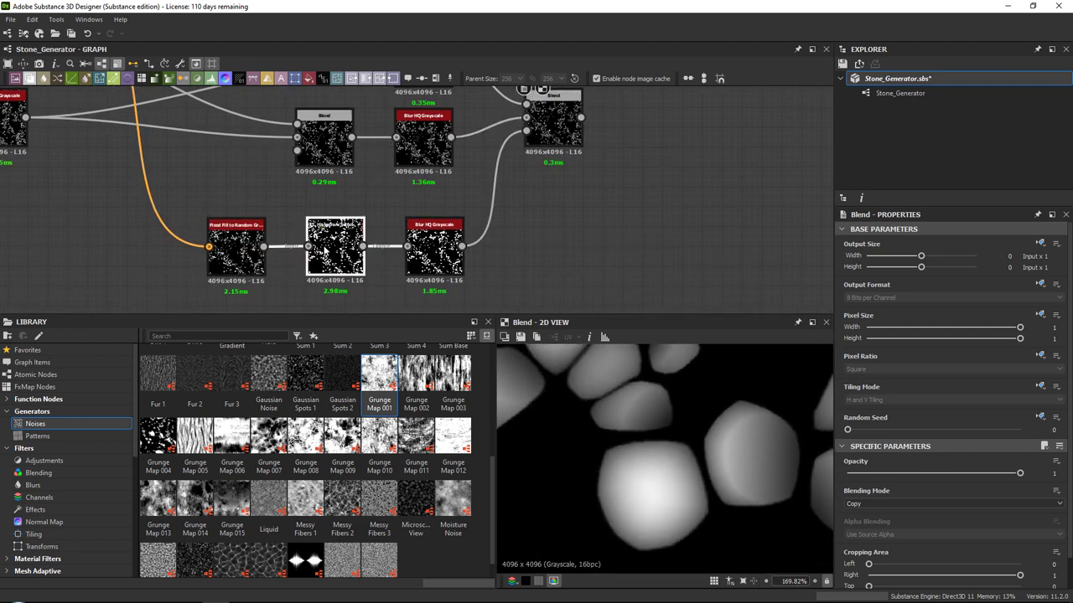
scroll(695, 428, down, 4)
drag(970, 491, 1012, 471)
key(ctrl+z)
Shift the row from Histogram Scan to Blur HQ Grayscale closer to the original Blend node and preview its gradient stones.
scroll(427, 194, down, 4)
middle_drag(426, 194, 531, 266)
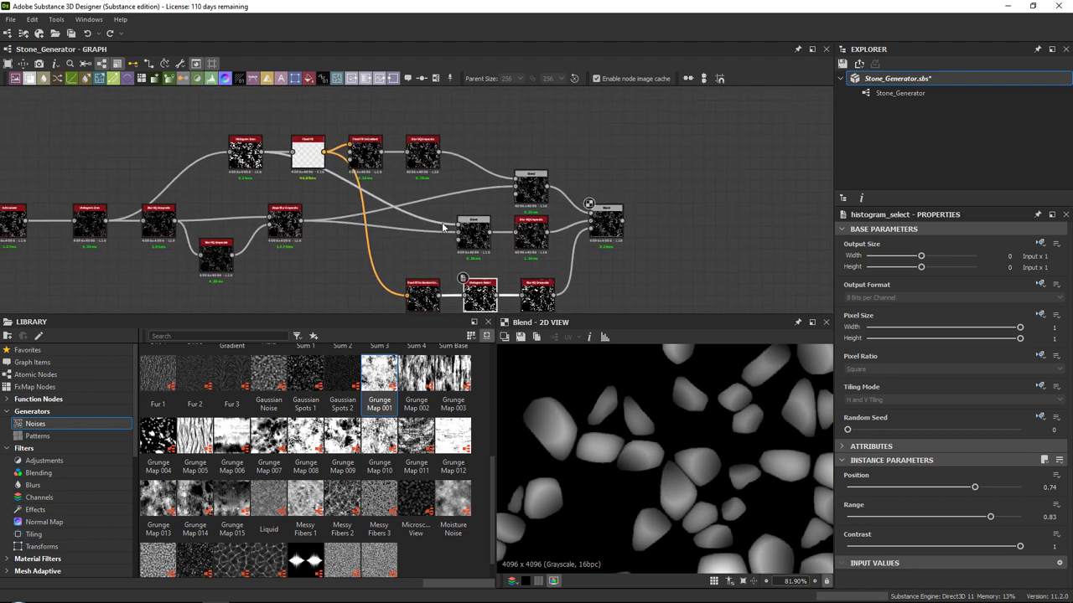
scroll(439, 179, up, 1)
middle_drag(239, 120, 239, 137)
scroll(226, 134, up, 3)
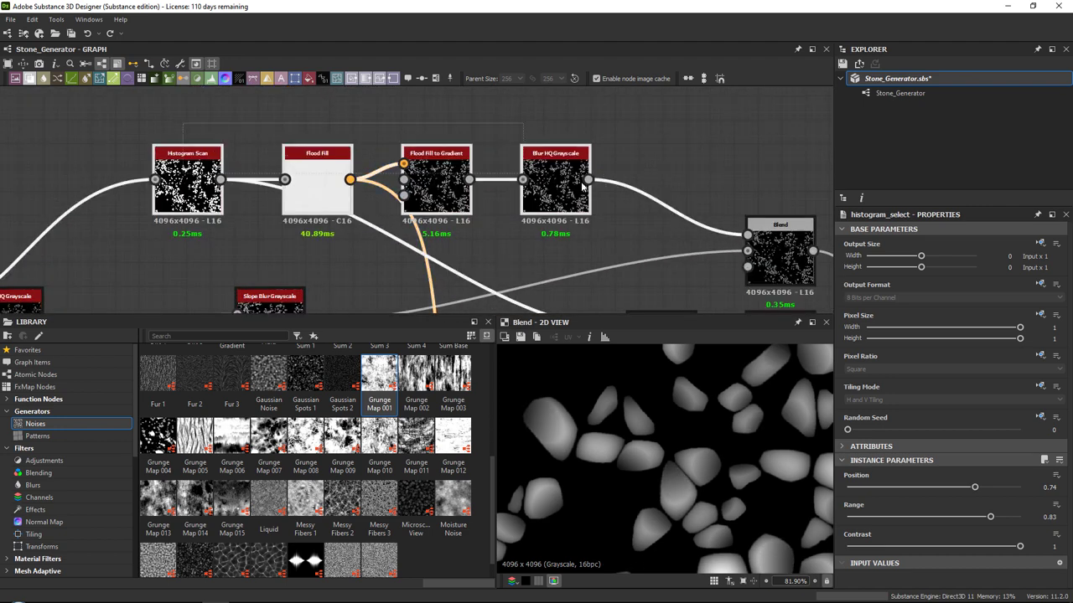
drag(589, 180, 642, 167)
double_click(550, 161)
scroll(585, 414, down, 5)
scroll(587, 415, up, 8)
scroll(541, 198, down, 3)
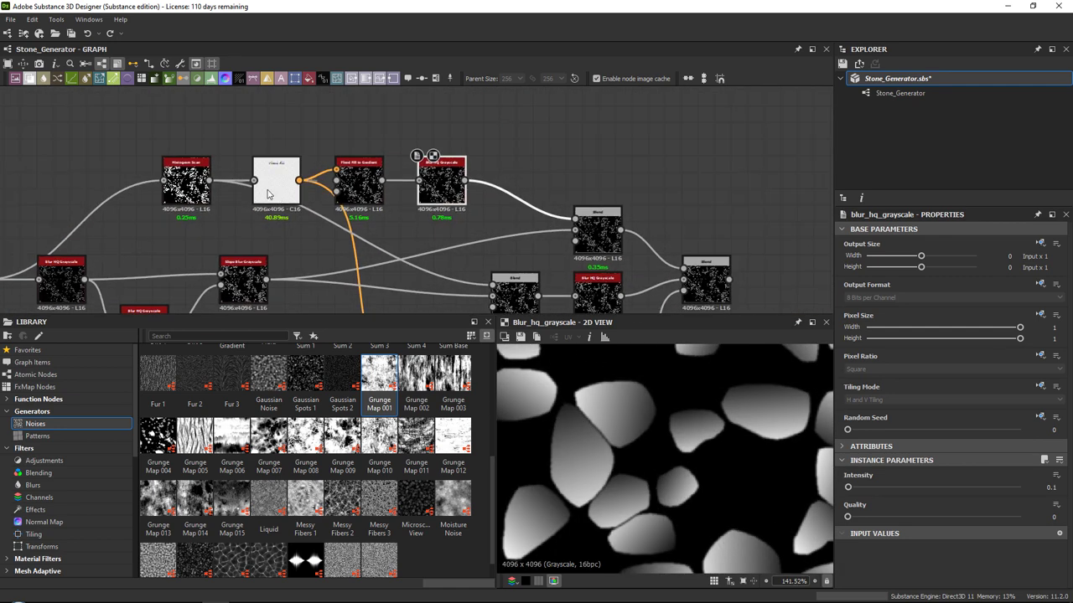
Inspect in turn the original Blend, the Slope Blur Grayscale, the copied Blend and its Blur HQ Grayscale output.
double_click(597, 234)
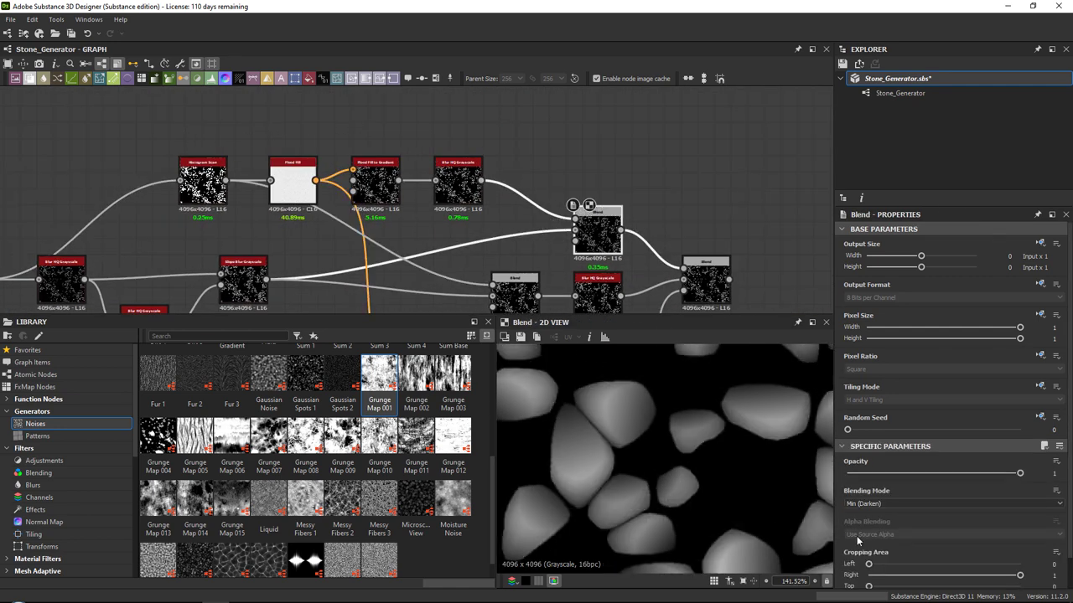
middle_drag(623, 284, 622, 252)
scroll(590, 194, up, 3)
double_click(93, 272)
middle_drag(239, 251, 402, 223)
middle_drag(620, 261, 465, 224)
double_click(495, 228)
middle_drag(310, 121, 345, 185)
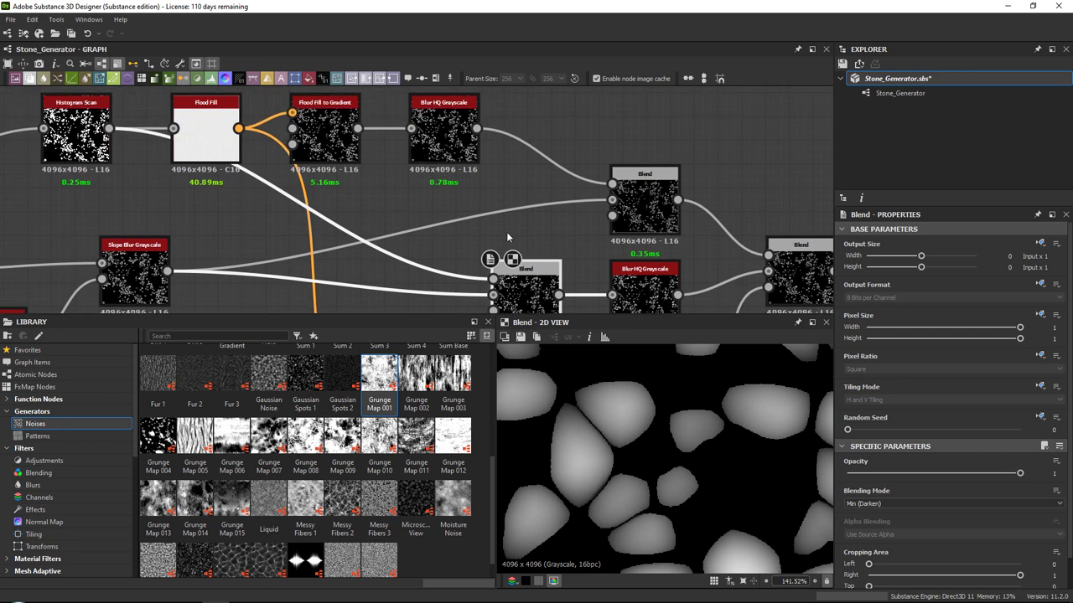
double_click(666, 285)
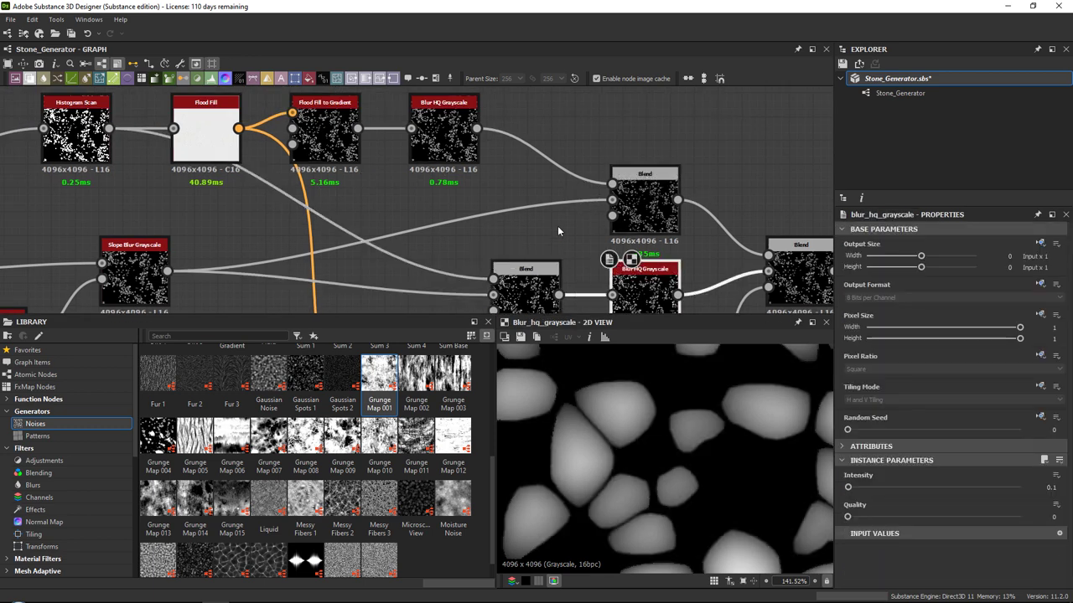
Compare the two stone inputs of the third Blend node by previewing them alternately.
double_click(644, 205)
middle_drag(655, 308, 628, 254)
double_click(628, 253)
double_click(616, 144)
double_click(622, 243)
double_click(615, 140)
double_click(621, 232)
Review the third Blend node's result and the blurred mask and random grayscale nodes that control its opacity.
middle_drag(501, 178, 744, 223)
double_click(300, 128)
double_click(742, 281)
middle_drag(742, 281, 648, 250)
double_click(521, 202)
double_click(491, 241)
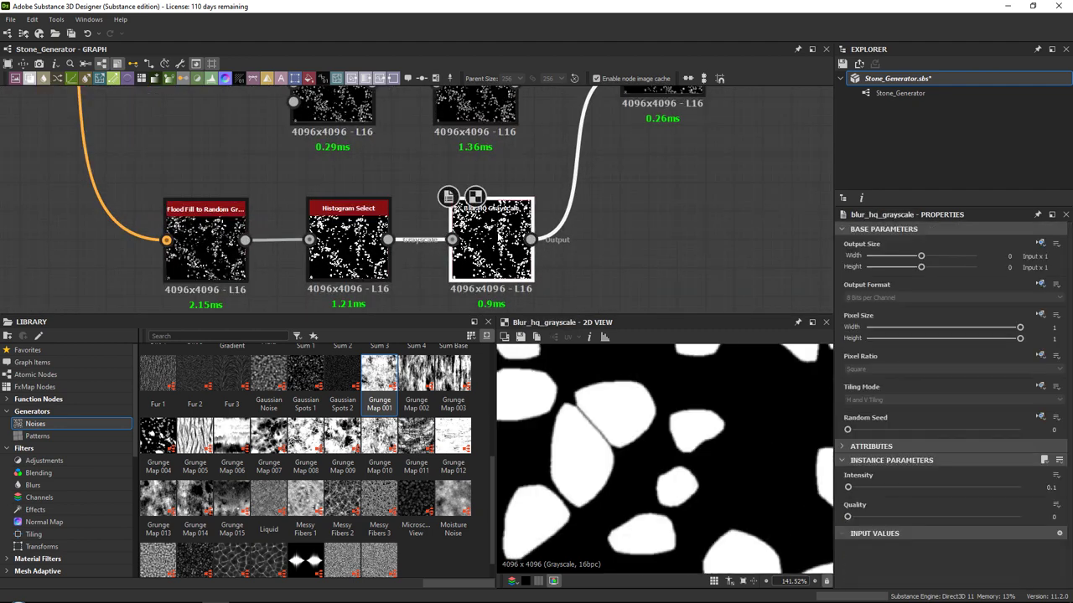
double_click(209, 215)
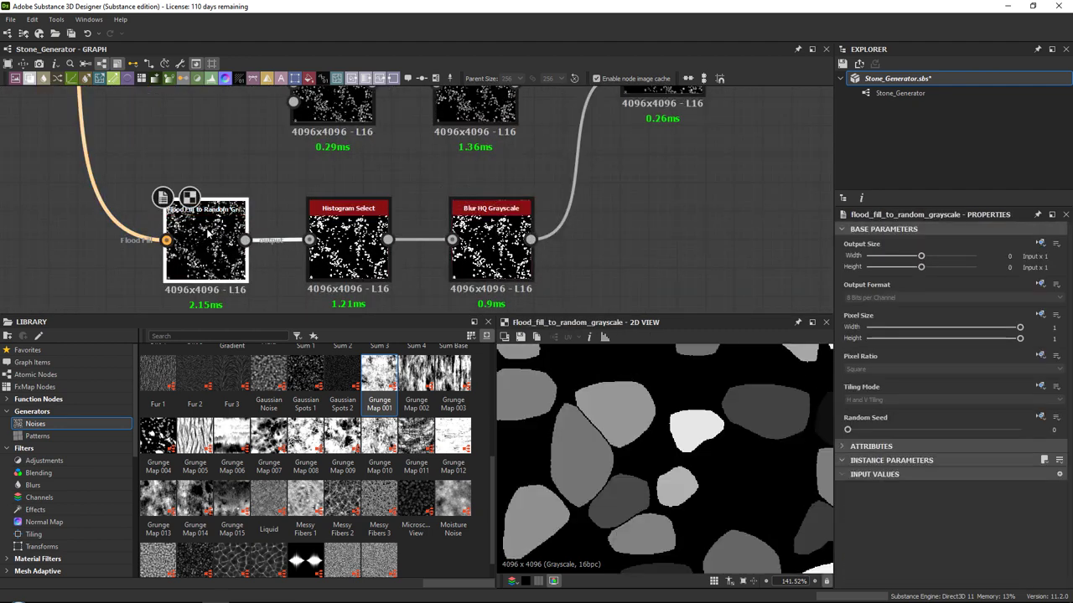
Preview the blurred stone mask and the third Blend node's result, enlarging the 2D view to examine the stones.
double_click(496, 243)
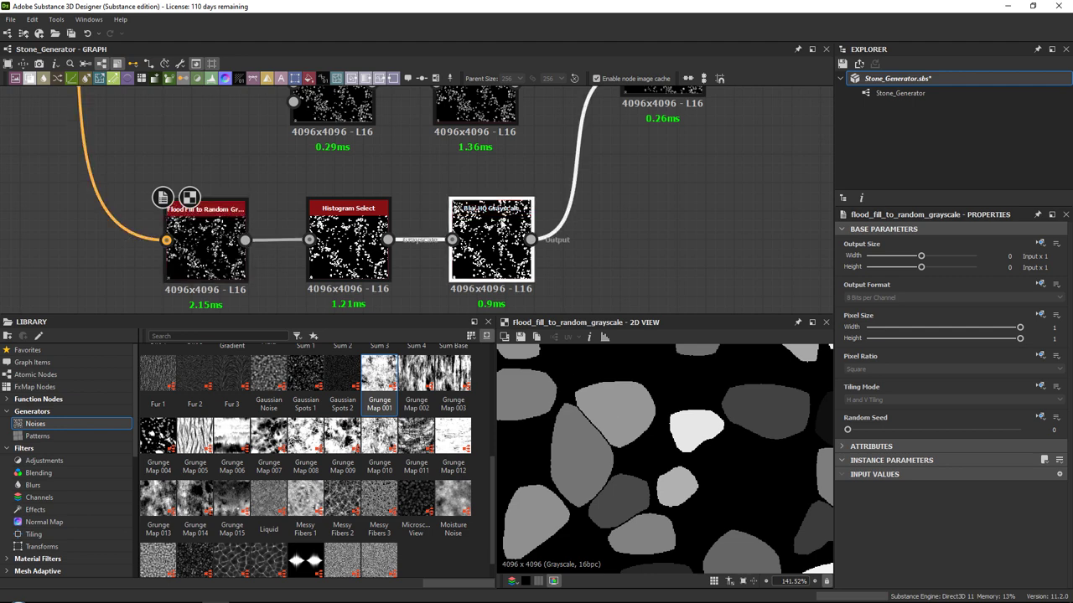
scroll(680, 159, down, 1)
middle_drag(686, 110, 605, 198)
double_click(606, 196)
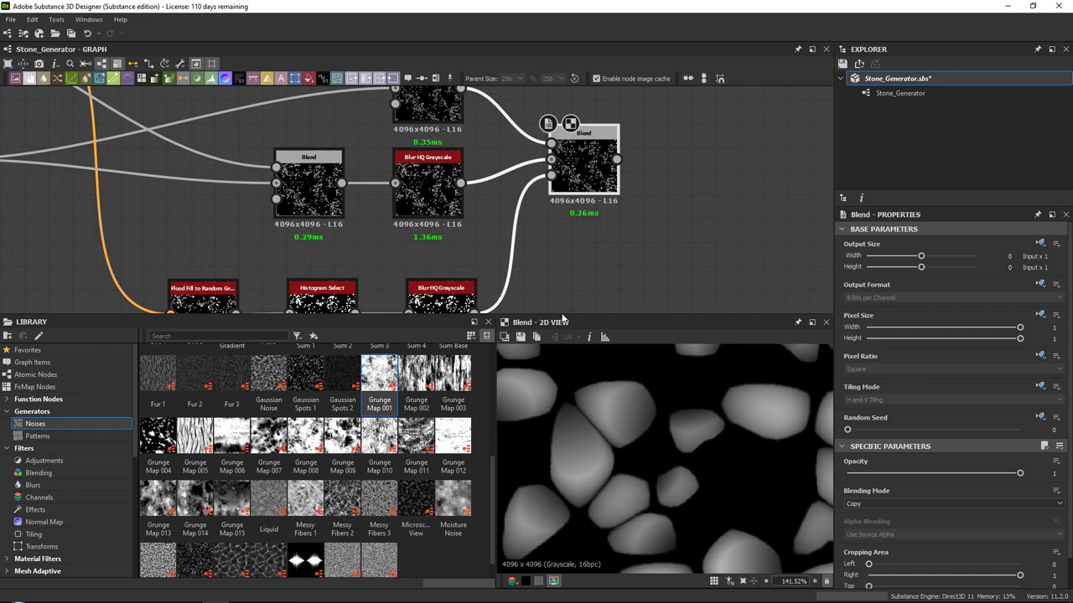
drag(563, 307, 563, 253)
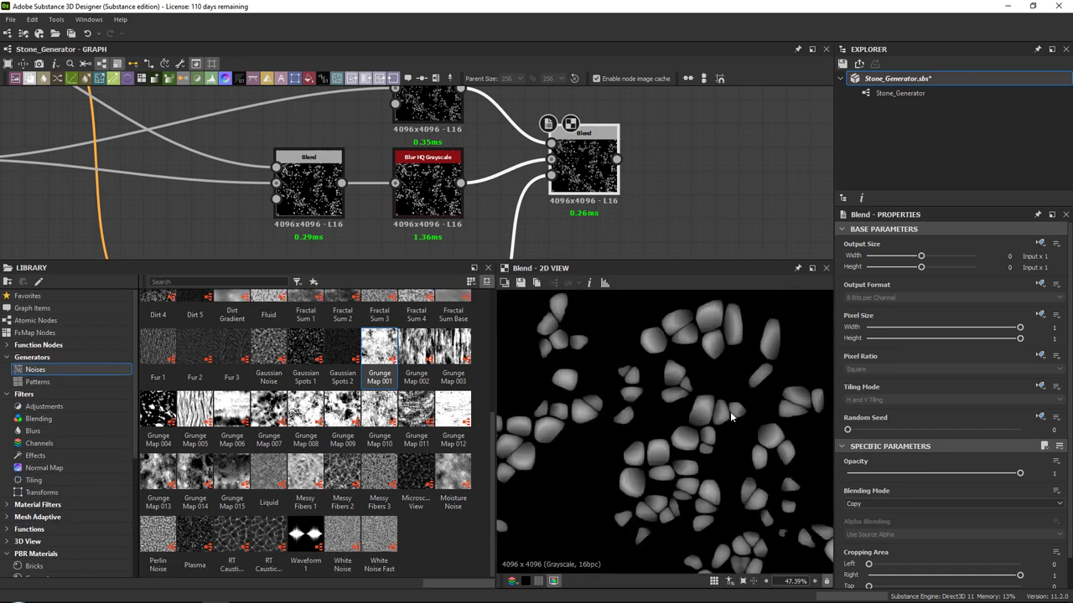
scroll(692, 399, down, 5)
middle_drag(632, 247, 484, 270)
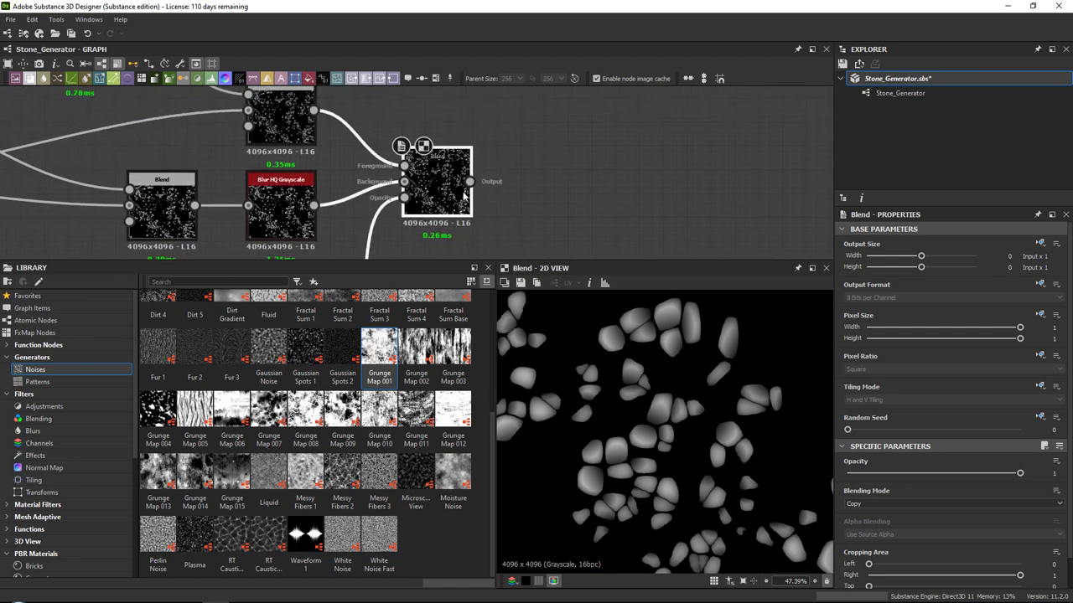
Attach a Normal node to the third Blend's output, with OpenGL format and intensity 3.
key(space)
text(normal)
key(Return)
click(897, 504)
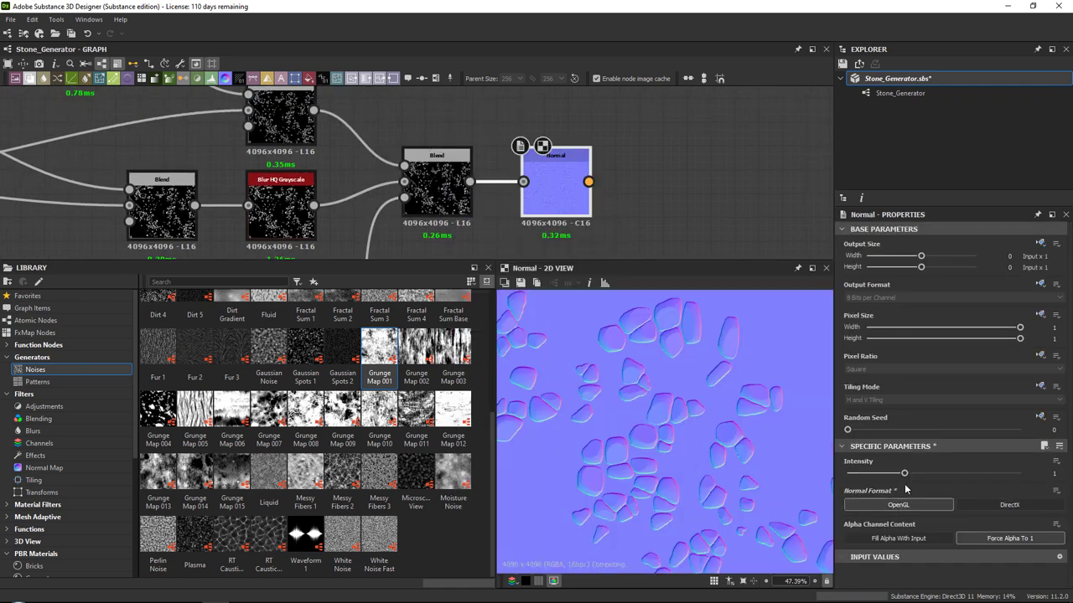
scroll(667, 435, up, 3)
scroll(808, 482, down, 4)
scroll(667, 416, up, 1)
scroll(760, 408, up, 3)
Try a lower opacity on the upper Min (Darken) Blend node, then restore it to 1.
middle_drag(300, 120, 378, 175)
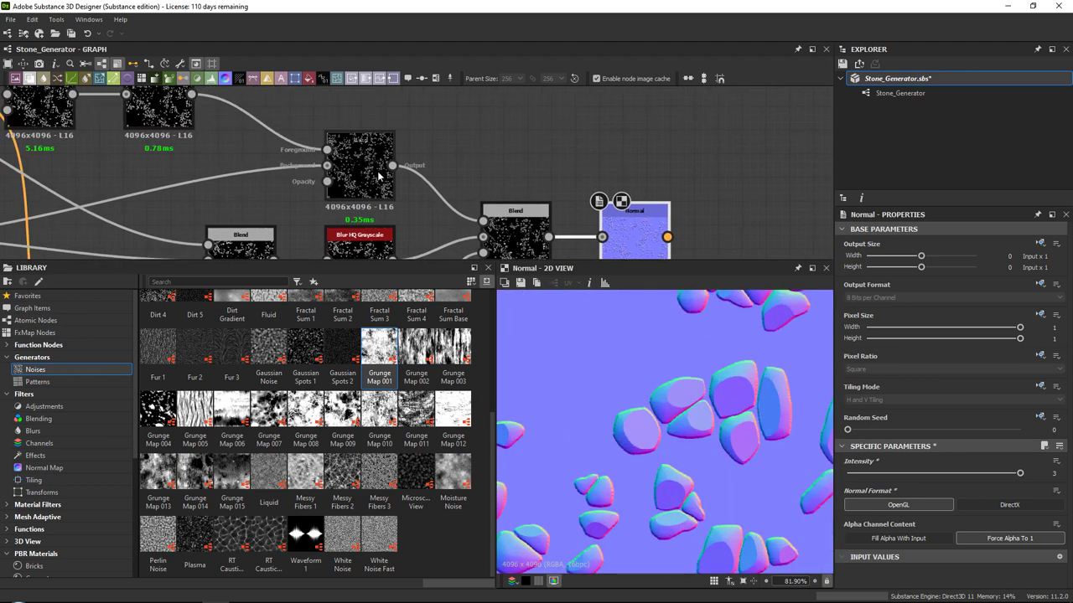
click(356, 167)
drag(1010, 472, 908, 472)
drag(998, 465, 1034, 459)
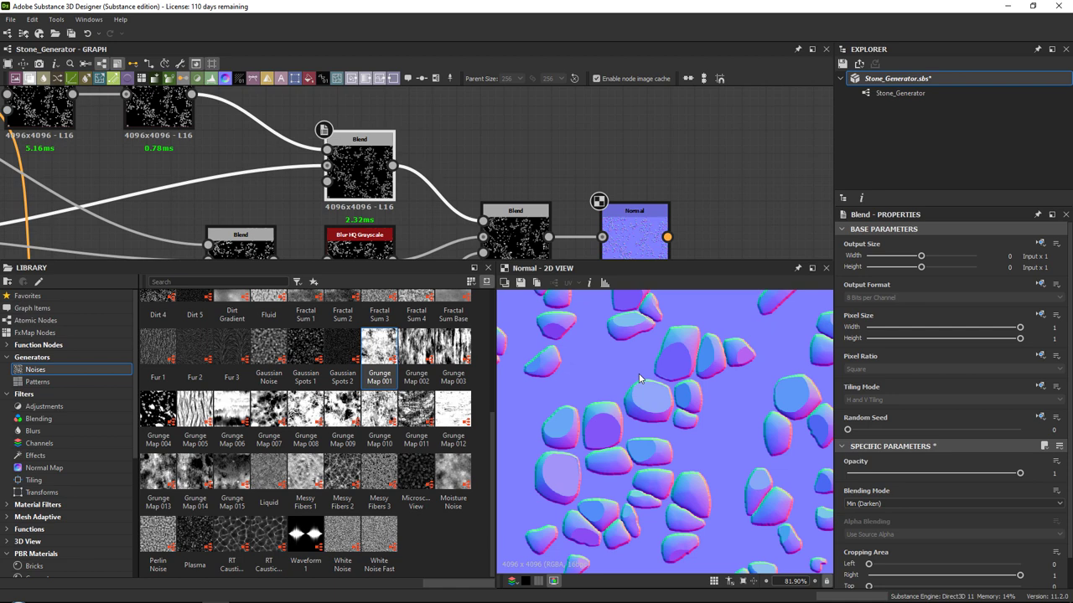
Examine the variety of stone shapes across the whole normal map preview.
scroll(645, 383, down, 10)
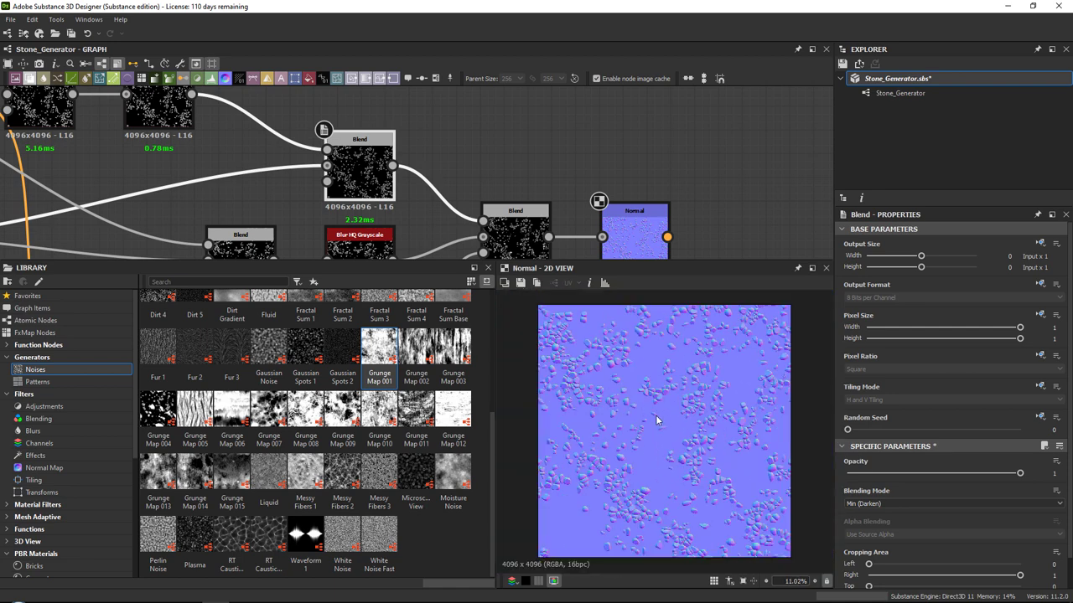
scroll(656, 420, up, 5)
scroll(626, 406, up, 3)
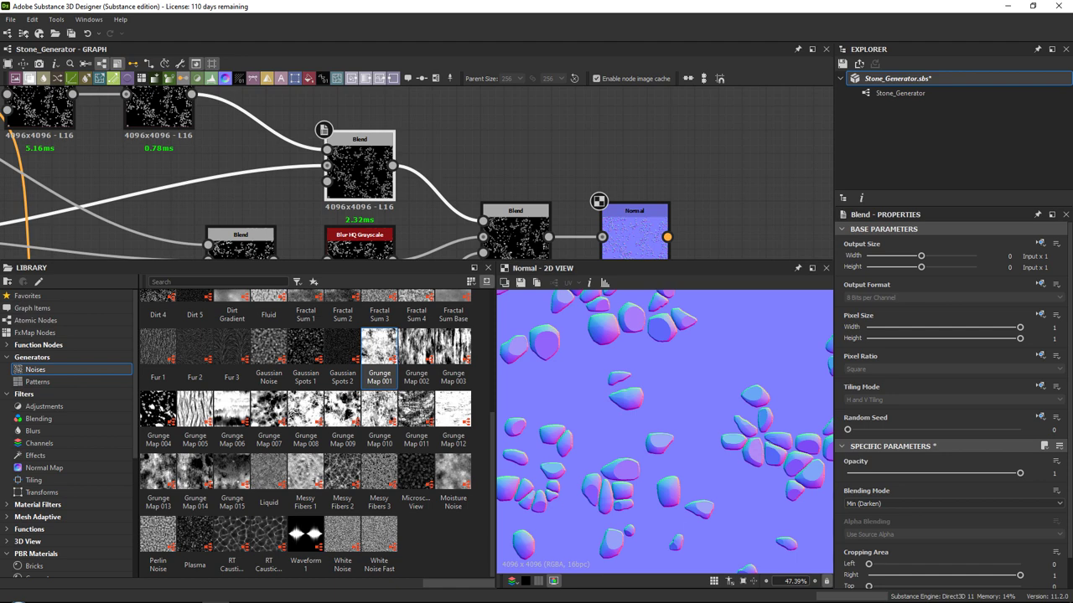
scroll(694, 410, down, 8)
middle_drag(694, 410, 567, 378)
scroll(665, 367, up, 8)
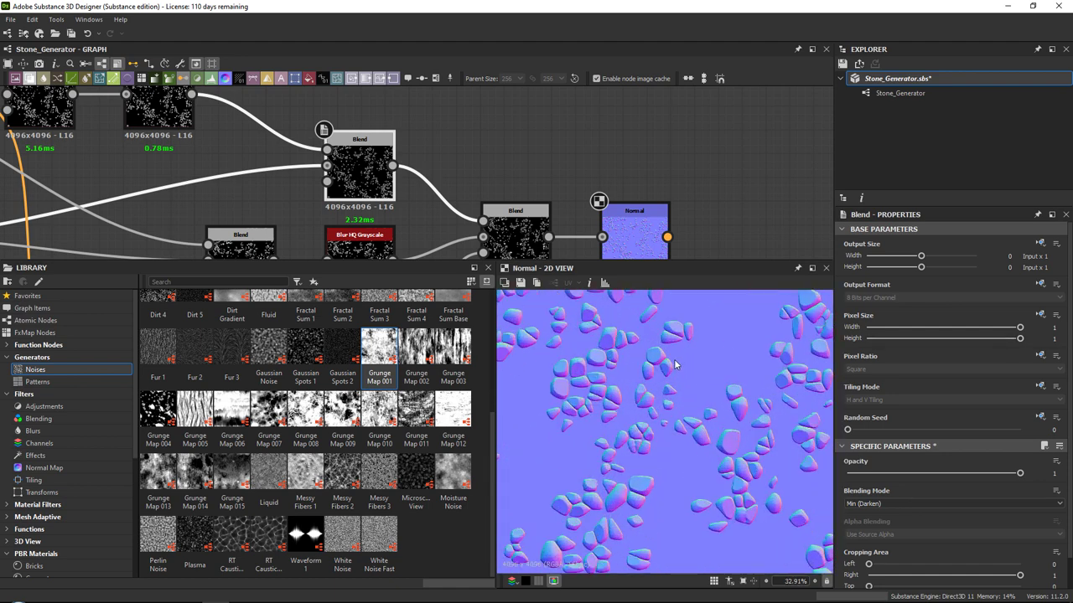
Delete the temporary Normal node after the third Blend and give the graph more room.
middle_drag(591, 141, 497, 132)
drag(542, 221, 542, 198)
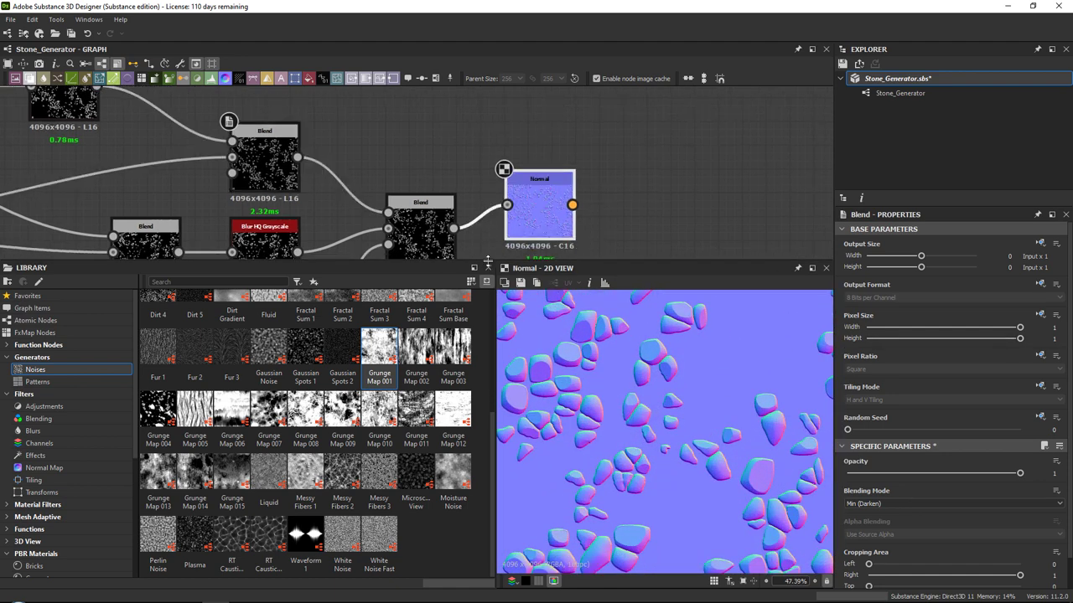
key(Delete)
drag(511, 257, 511, 316)
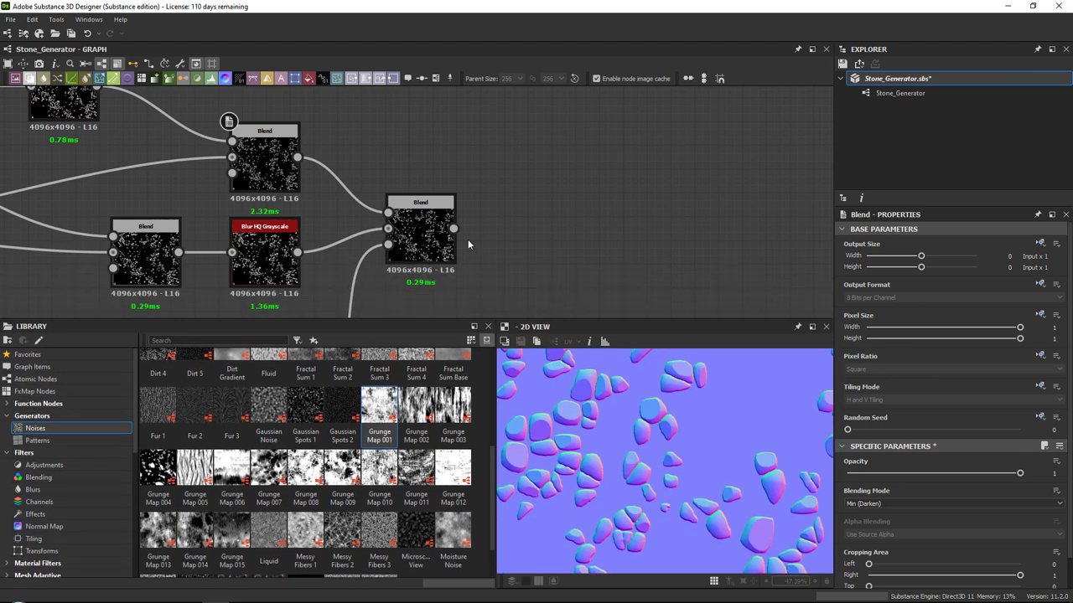
Review the node network and preview the third Blend's grayscale stones in an enlarged 2D view.
scroll(453, 230, down, 3)
scroll(450, 229, down, 2)
mouse_move(502, 222)
middle_down()
mouse_move(740, 197)
mouse_move(723, 218)
middle_up()
mouse_move(536, 229)
middle_down()
mouse_move(723, 226)
mouse_move(325, 207)
middle_up()
scroll(672, 226, down, 2)
scroll(423, 197, up, 7)
double_click(421, 193)
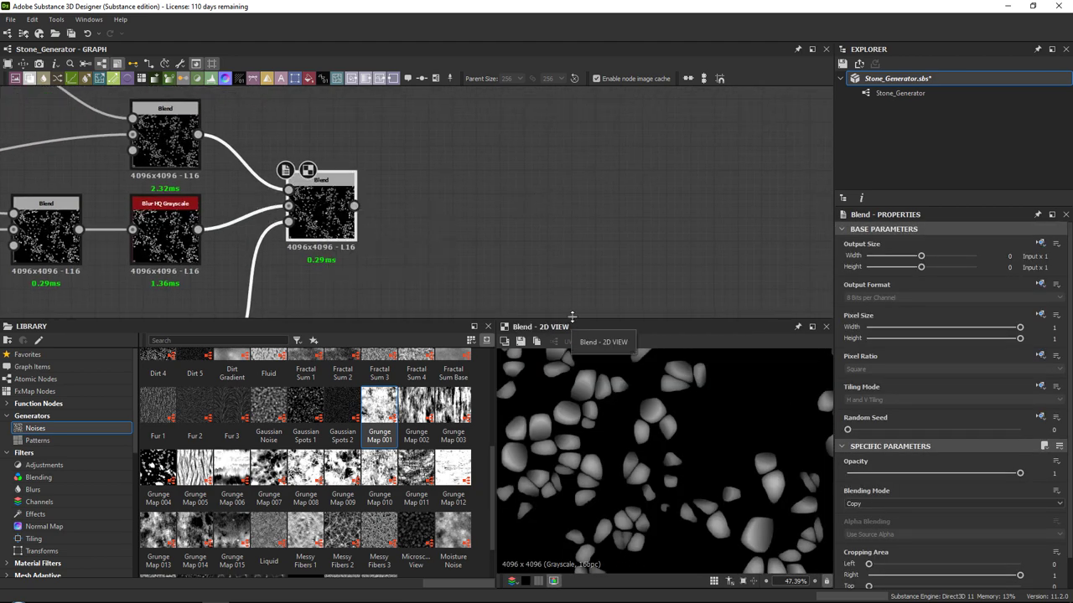
drag(572, 320, 572, 284)
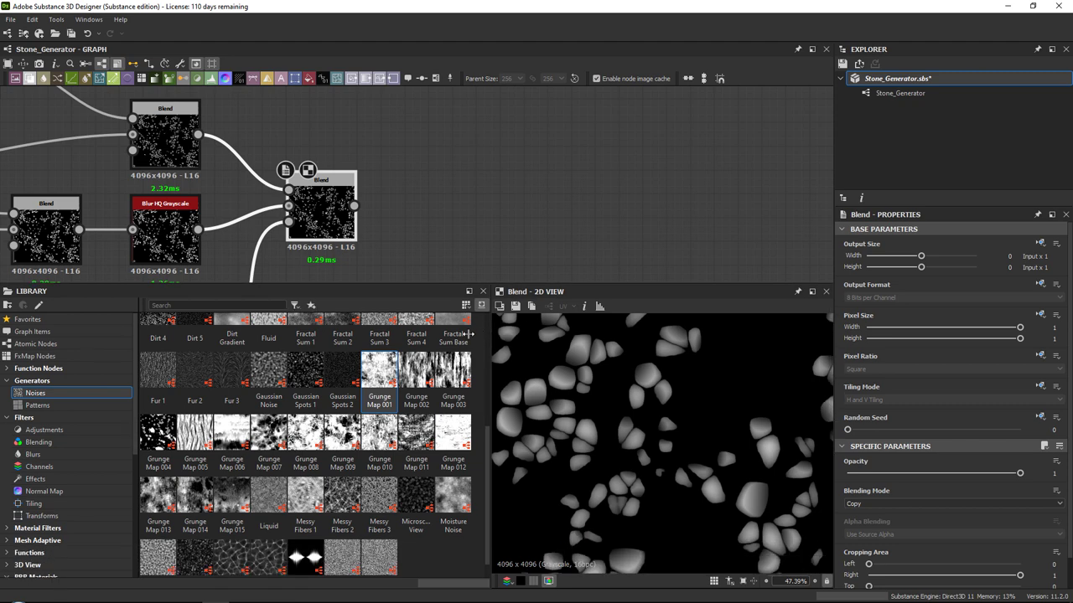
drag(494, 335, 450, 335)
scroll(593, 413, down, 2)
scroll(593, 413, down, 1)
scroll(638, 401, up, 2)
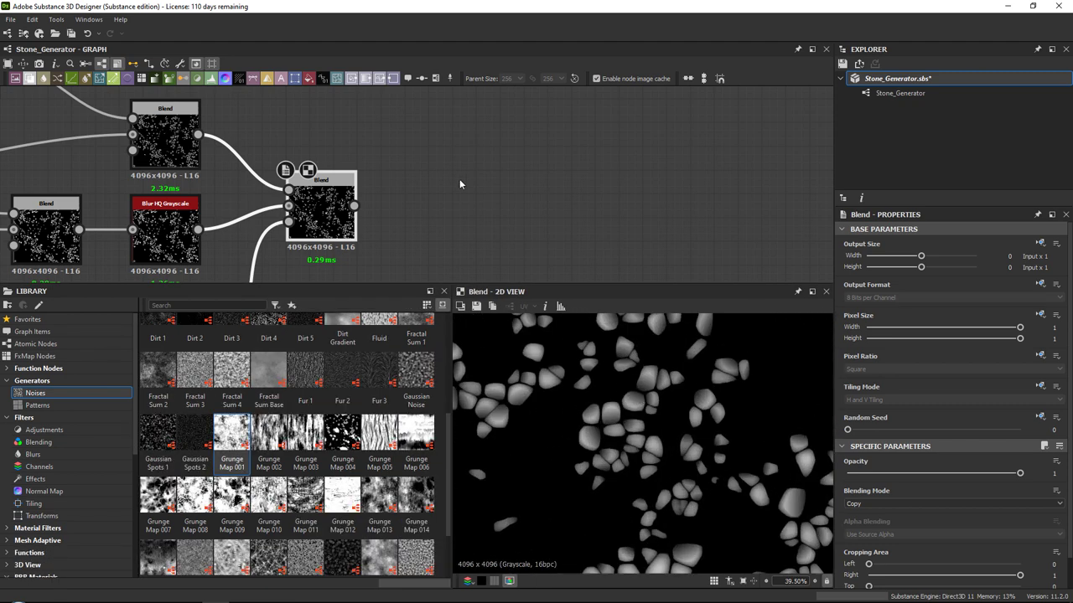
Add a Directional Warp node after the third Blend and space it farther along the chain.
middle_drag(421, 167, 422, 143)
key(space)
text(dir)
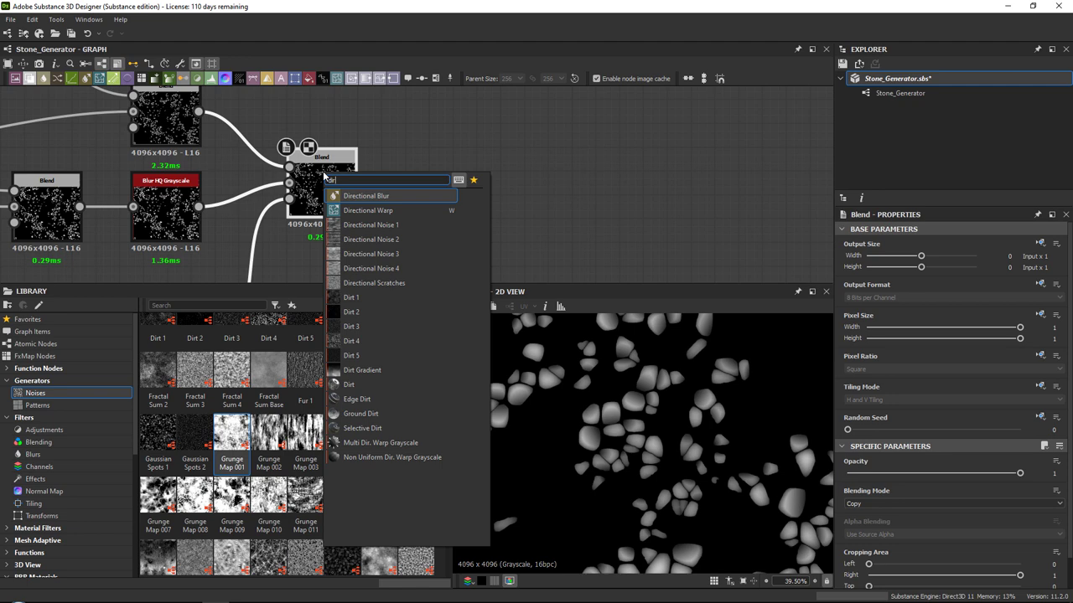
key(Down)
key(Return)
drag(435, 187, 553, 187)
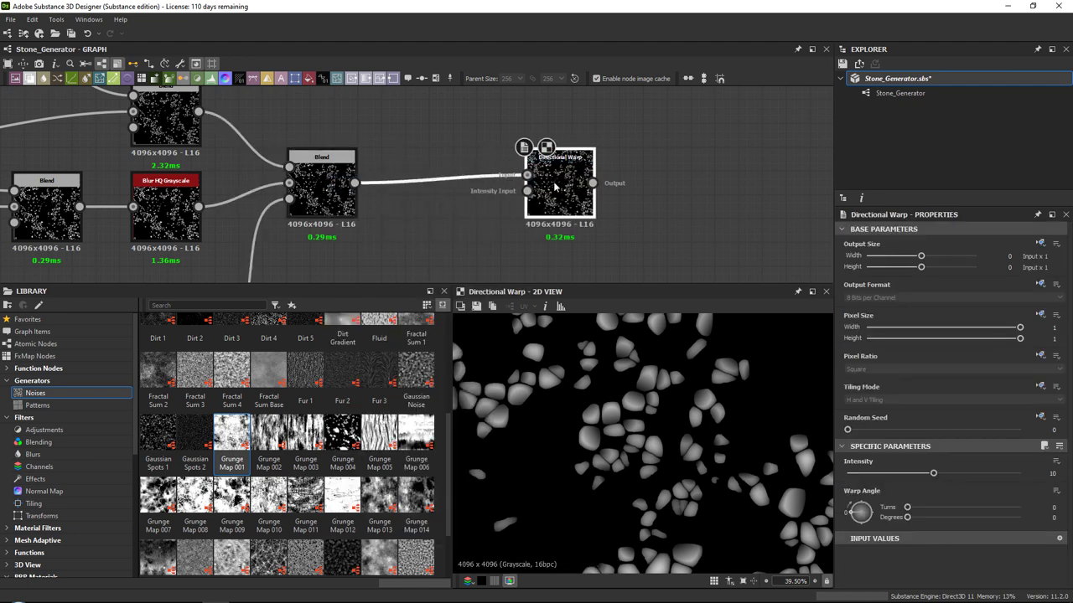
Add a Perlin Noise node below the Directional Warp's input link and set its scale to 64.
scroll(377, 402, down, 2)
drag(416, 484, 449, 246)
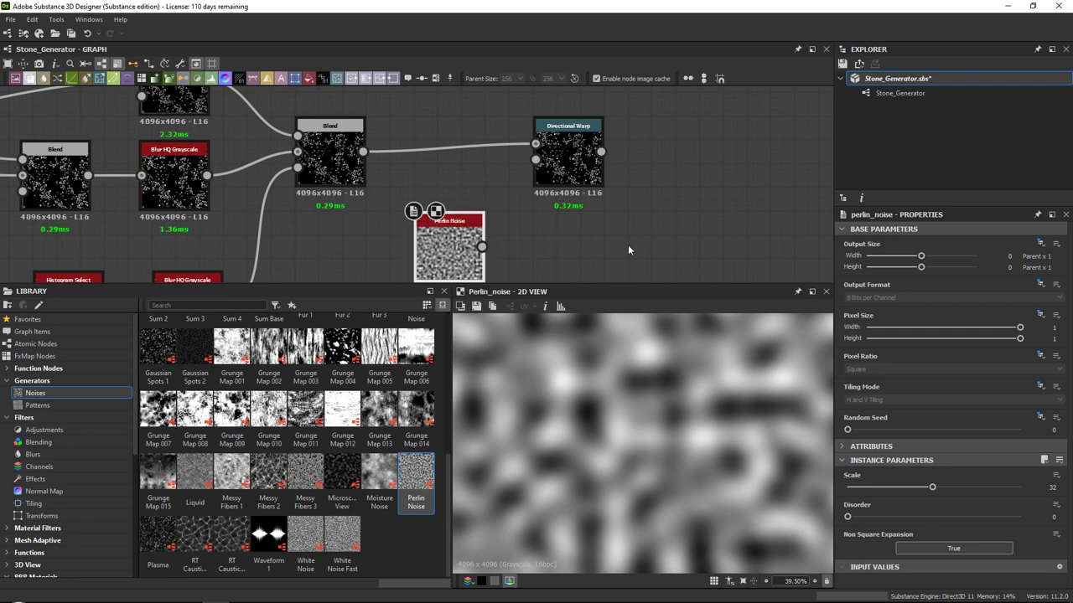
drag(932, 487, 1019, 487)
scroll(653, 394, down, 3)
scroll(653, 394, up, 2)
Connect Perlin Noise to the Directional Warp's Intensity Input, keeping the Blend on the main input, and preview the warp.
drag(560, 156, 555, 150)
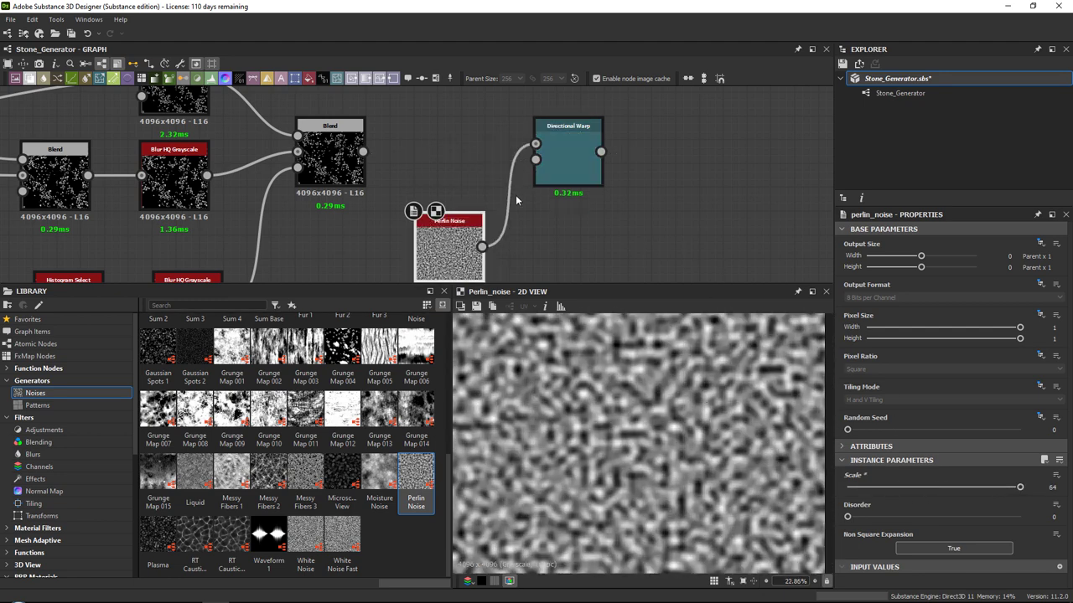
key(ctrl+z)
drag(482, 246, 564, 152)
click(563, 151)
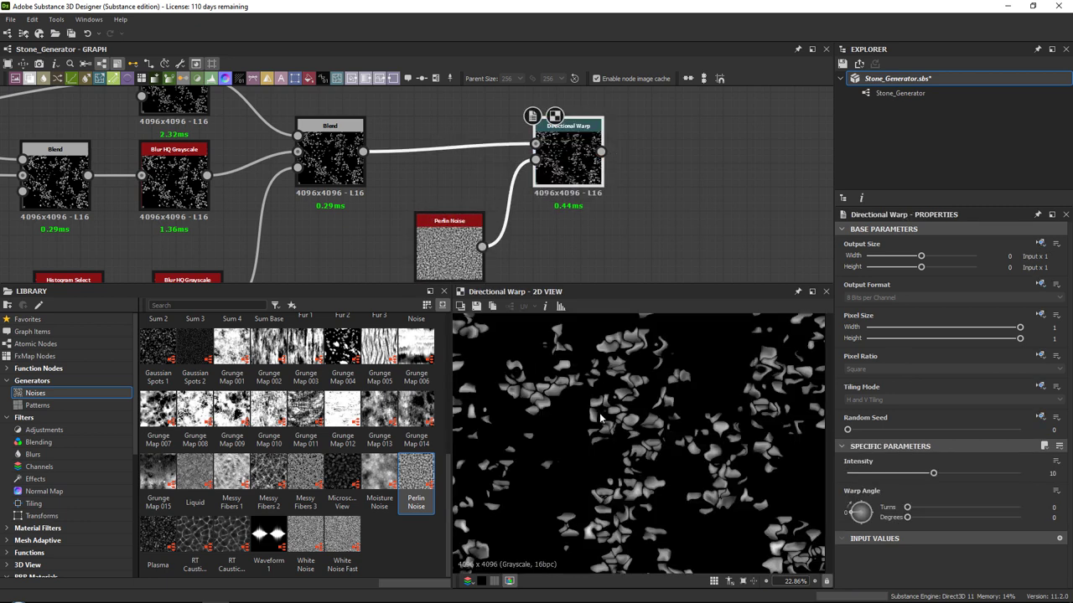
Set the Directional Warp's angle to about -31.97 degrees and its intensity to 1.16, checking the deformed stones.
drag(862, 519, 851, 524)
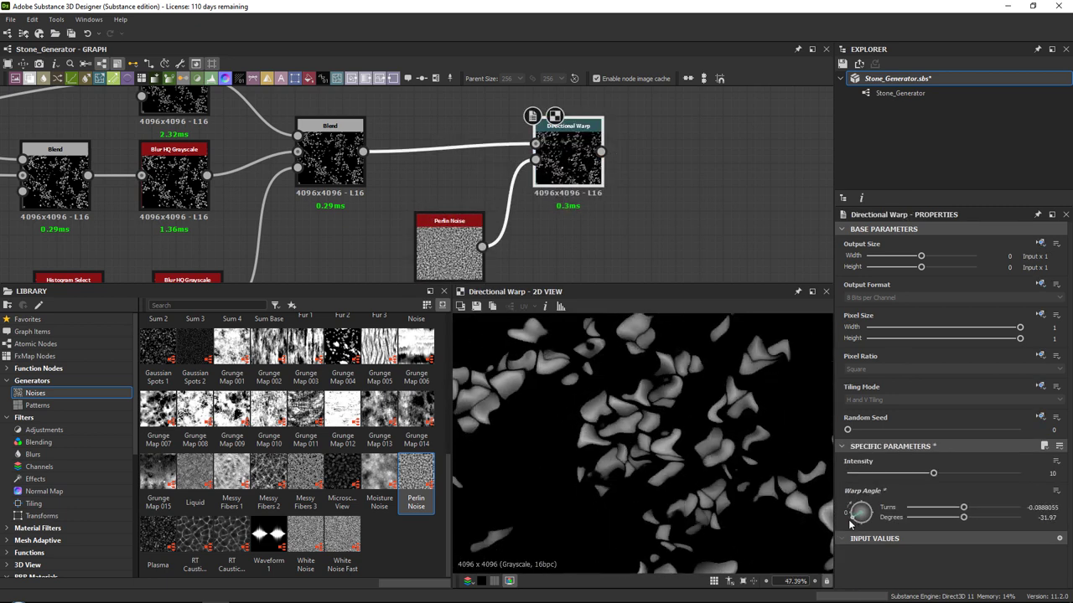
click(855, 474)
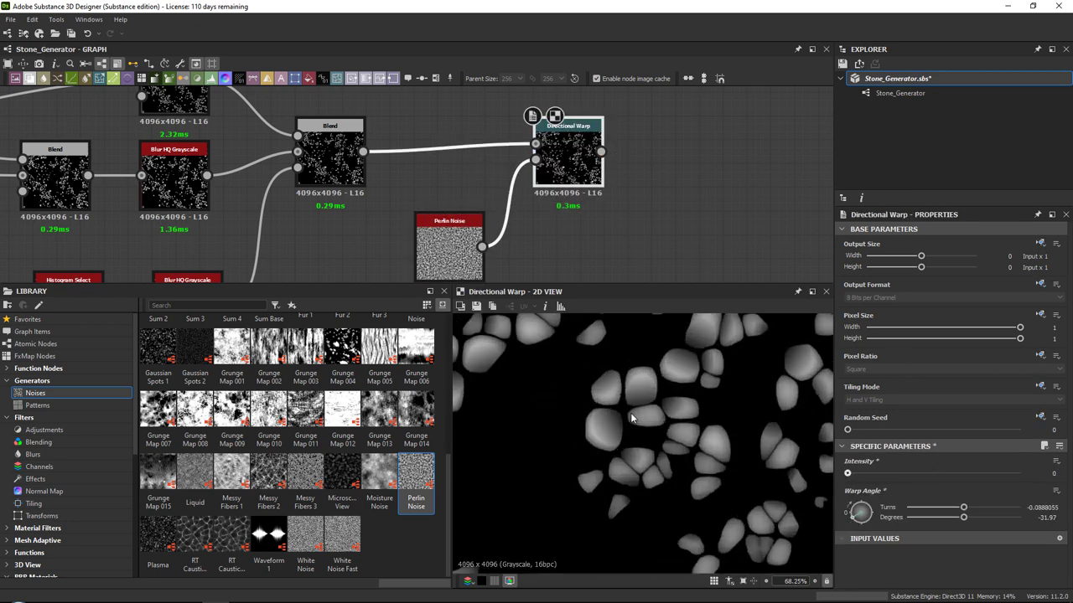
drag(851, 475, 858, 479)
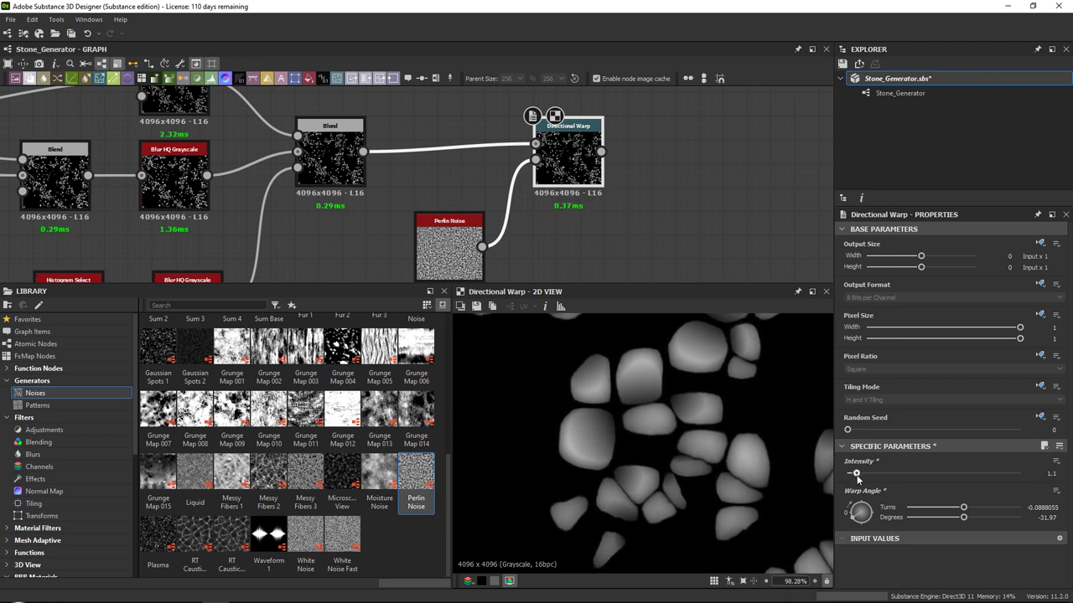
scroll(666, 430, down, 4)
middle_drag(666, 430, 589, 458)
scroll(589, 457, up, 2)
drag(857, 475, 856, 475)
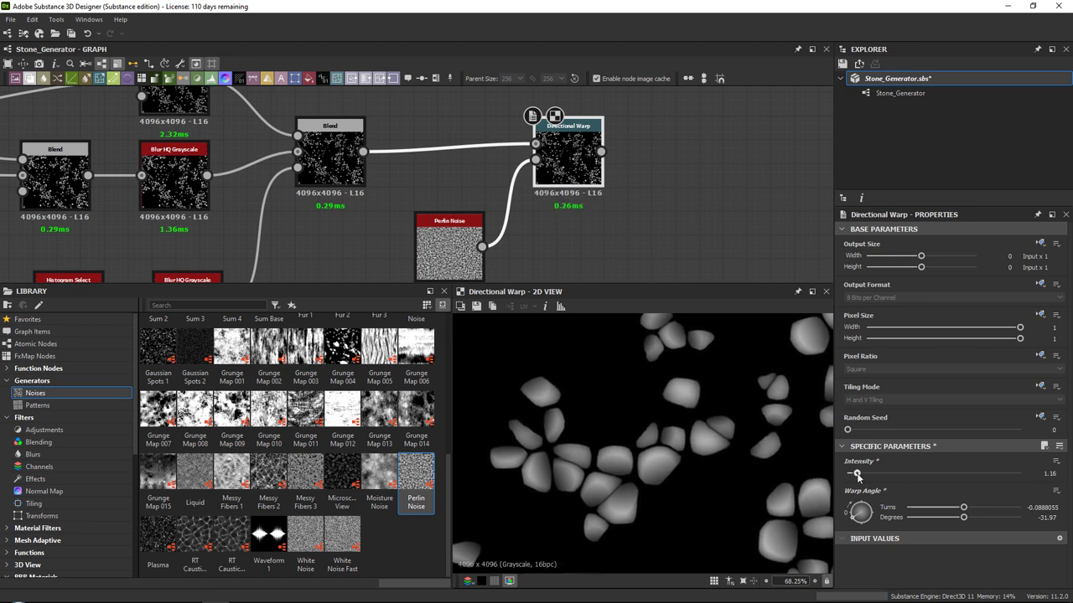
scroll(716, 422, up, 3)
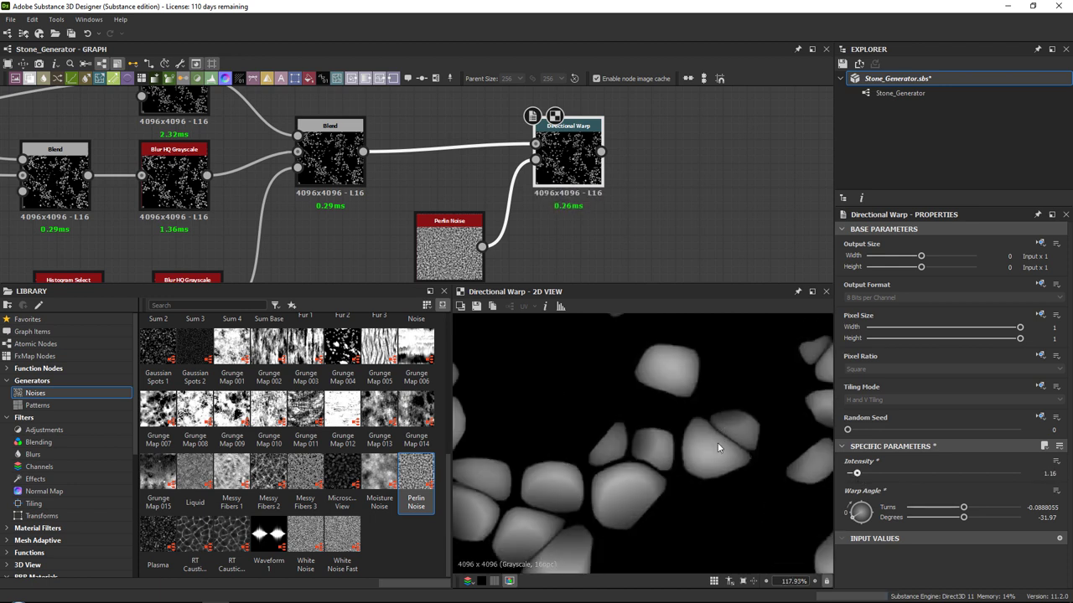
scroll(717, 442, down, 10)
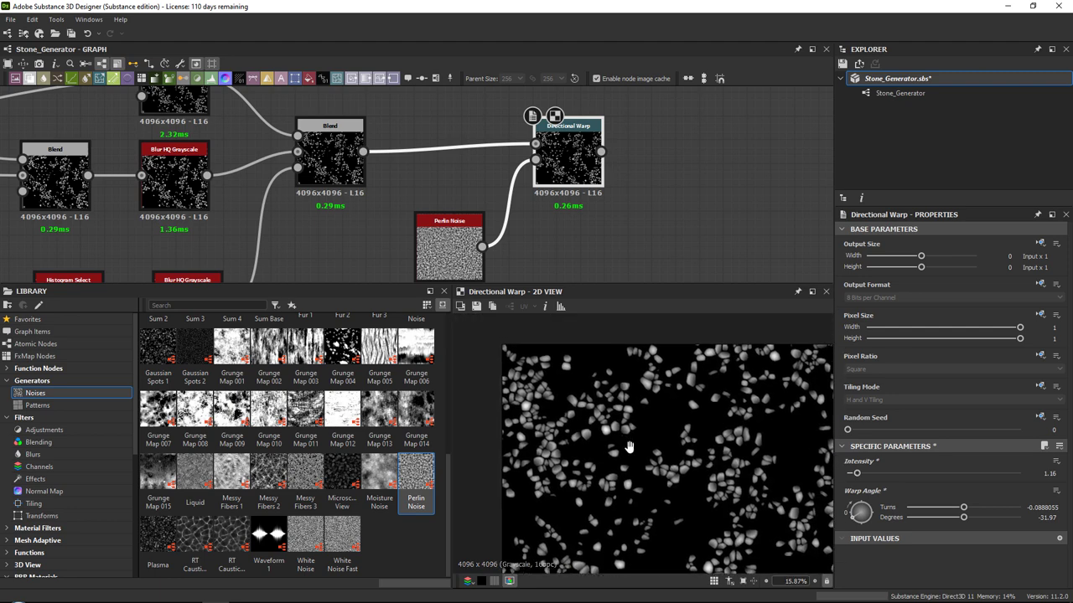
scroll(650, 475, up, 6)
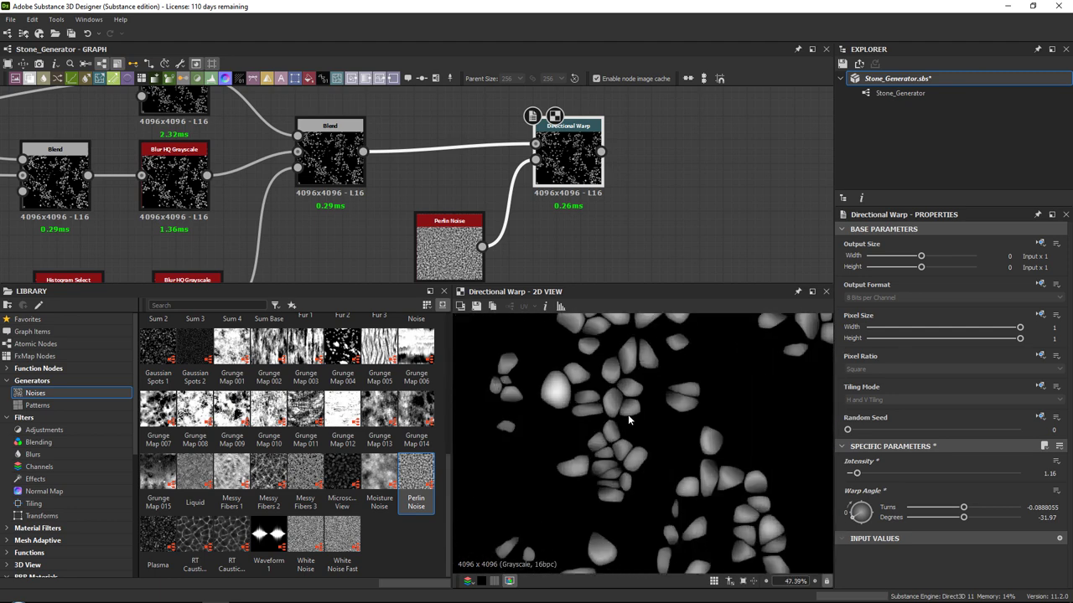
scroll(643, 408, up, 4)
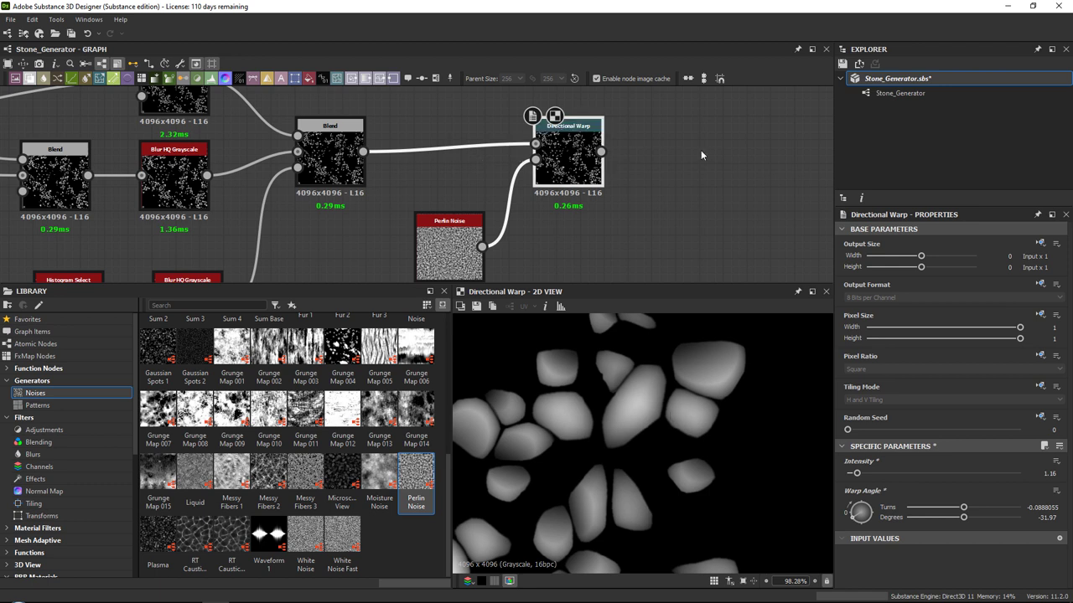
Add a Multi Dir. Warp Grayscale node after the Directional Warp and space it farther along the chain.
middle_drag(704, 149, 635, 158)
key(space)
text(mul)
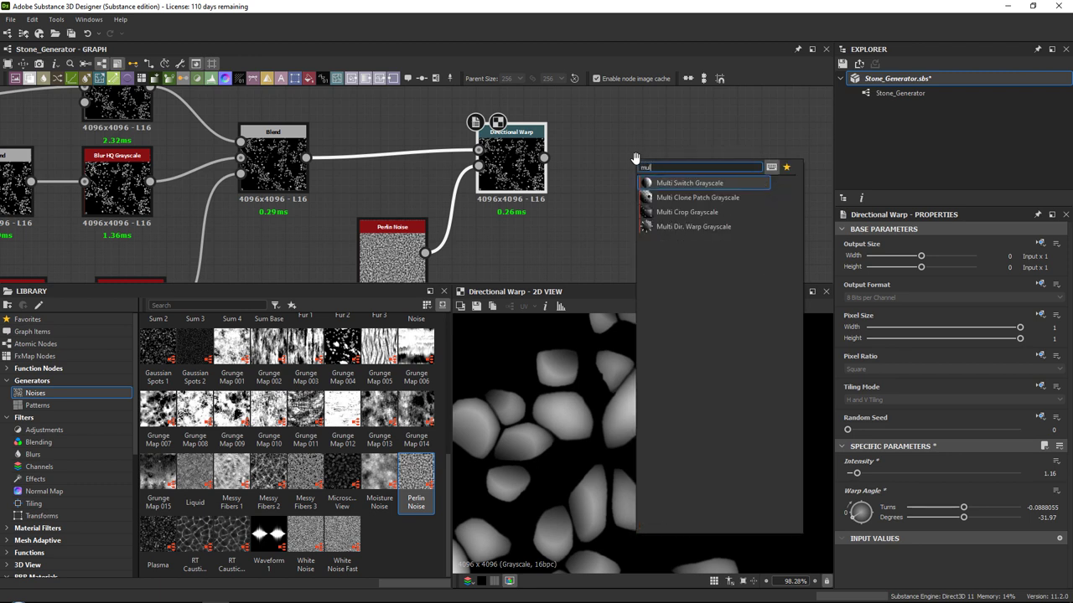
key(Down)
key(Down)
key(Down)
key(Return)
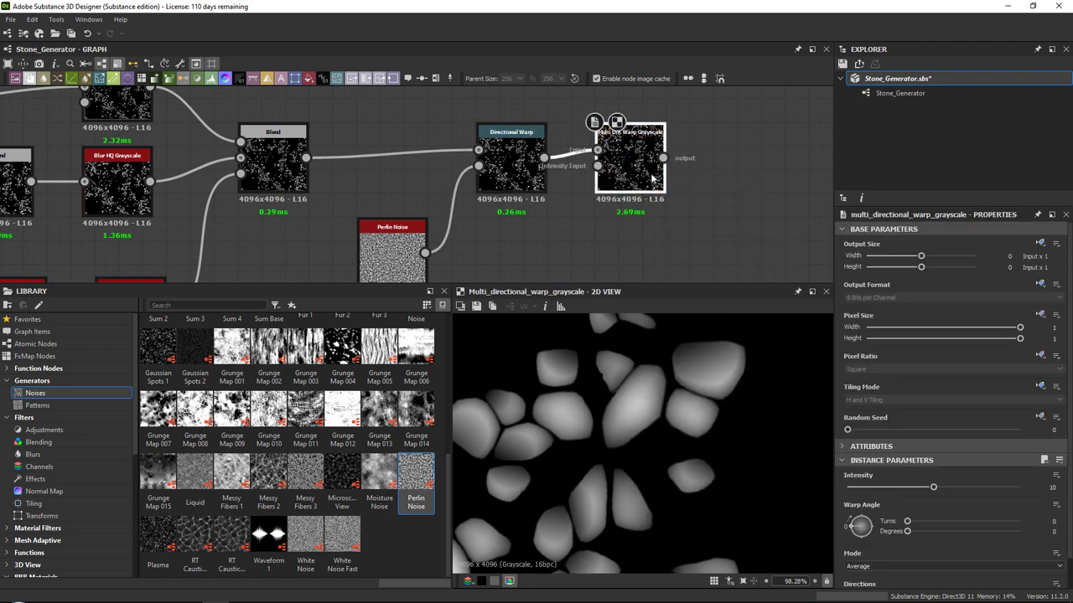
drag(635, 168, 686, 176)
middle_drag(685, 176, 635, 156)
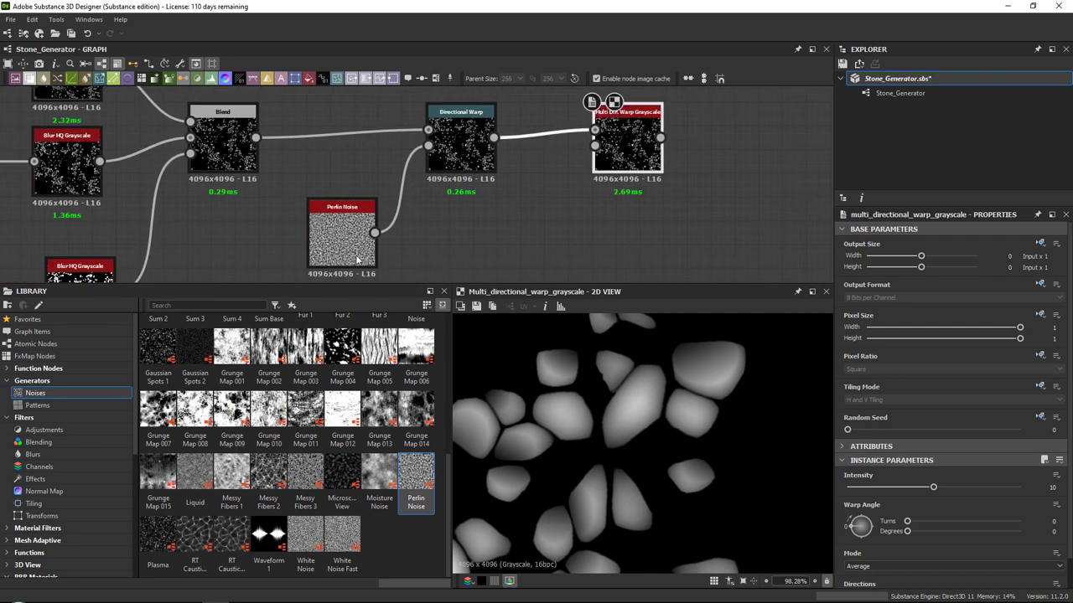
Add a Clouds 1 noise, connect it to the Multi Dir. Warp Grayscale's Intensity Input and preview the warped stones.
scroll(318, 421, up, 10)
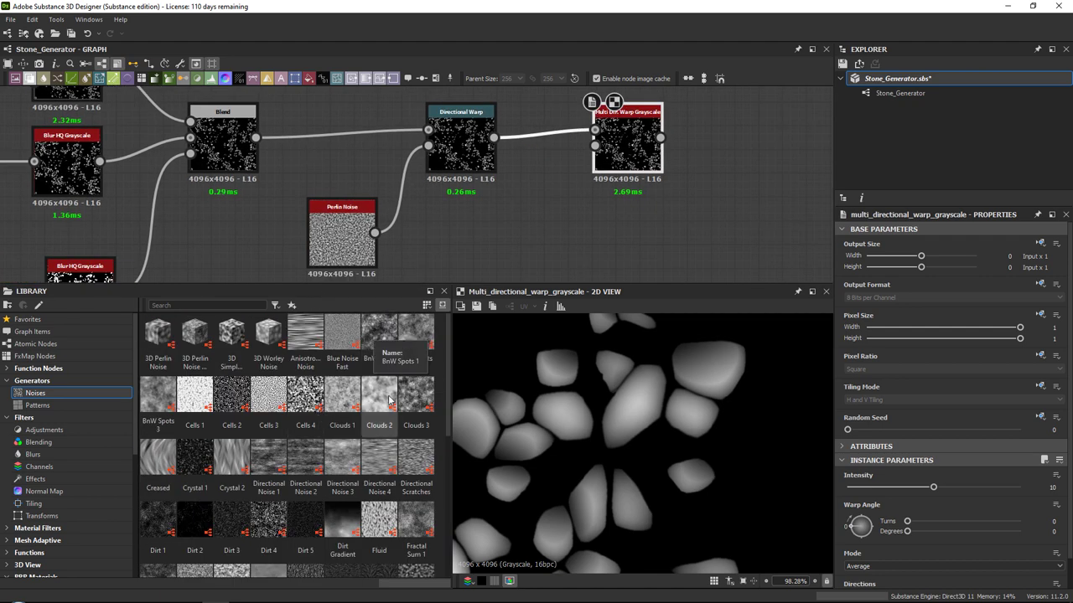
drag(348, 404, 511, 244)
double_click(629, 156)
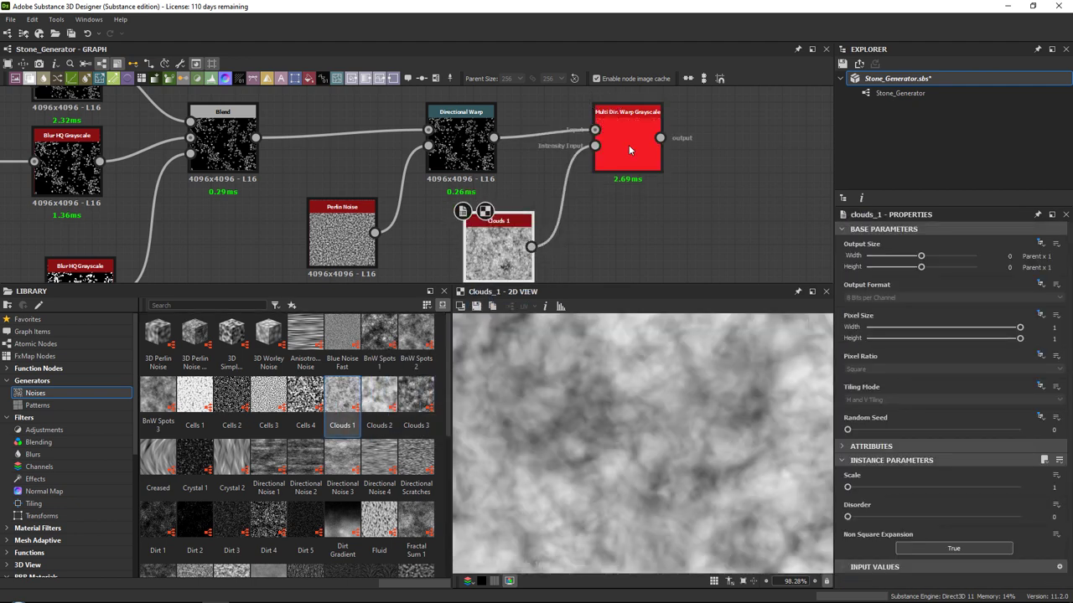
scroll(883, 495, down, 1)
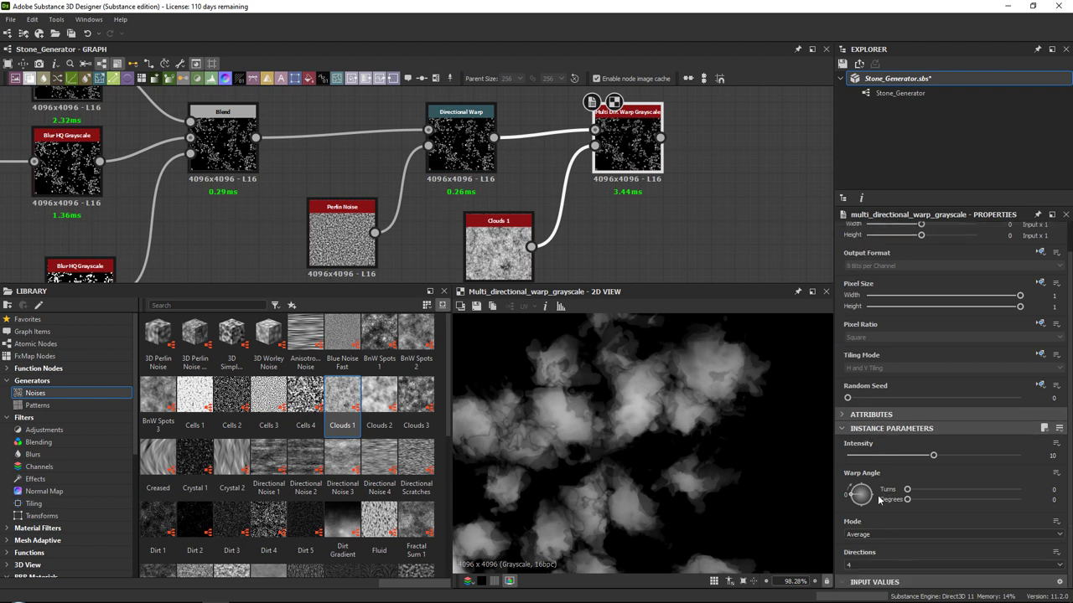
drag(640, 149, 642, 160)
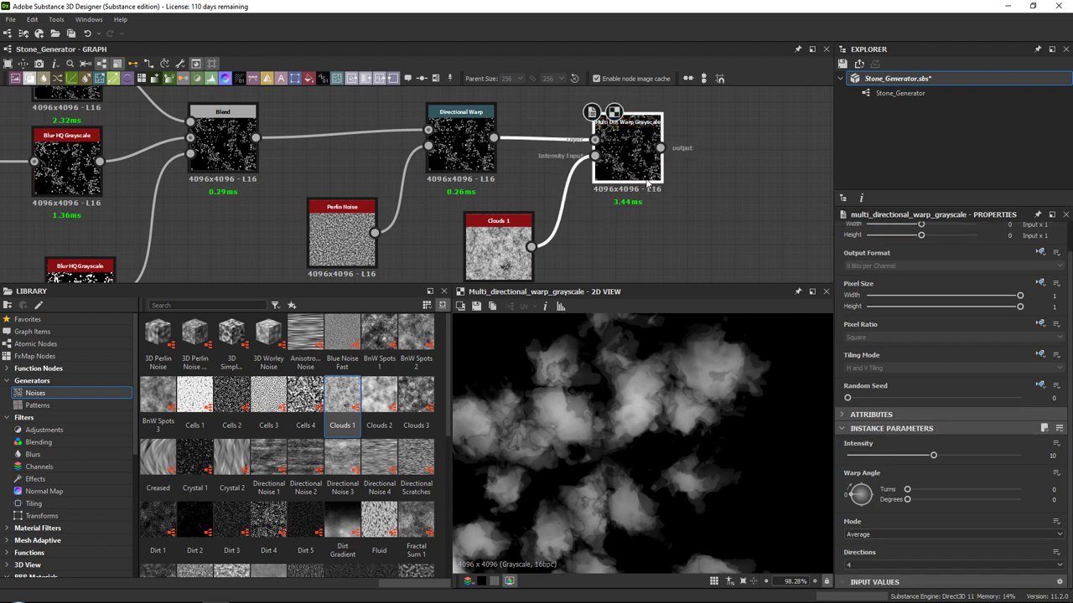
Set the Multi Dir. Warp Grayscale's mode to Min and its directions to 1.
click(866, 535)
click(867, 567)
click(866, 566)
click(869, 579)
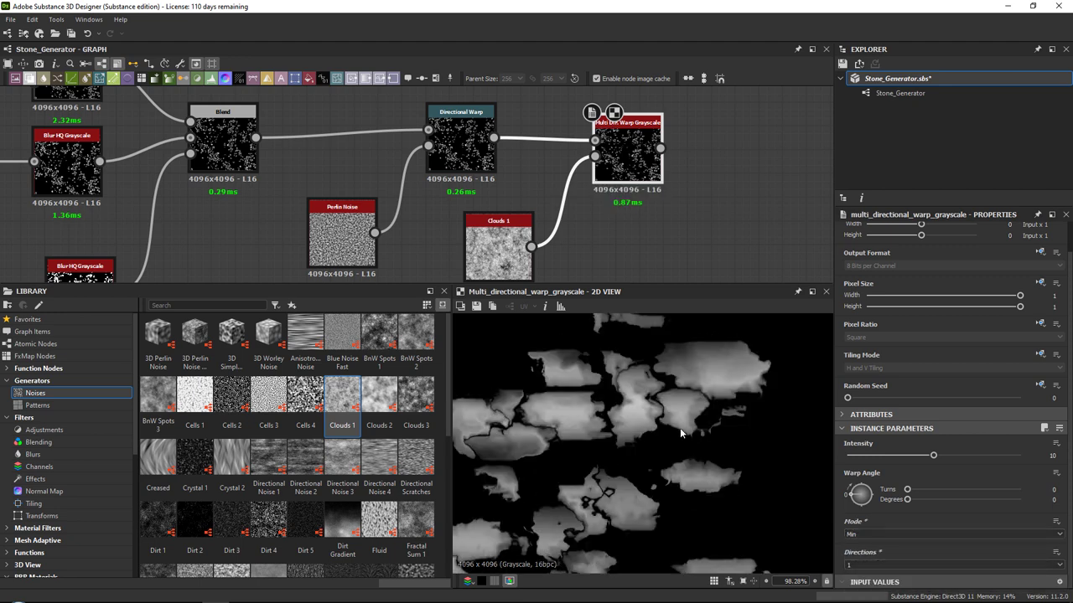
scroll(680, 433, down, 1)
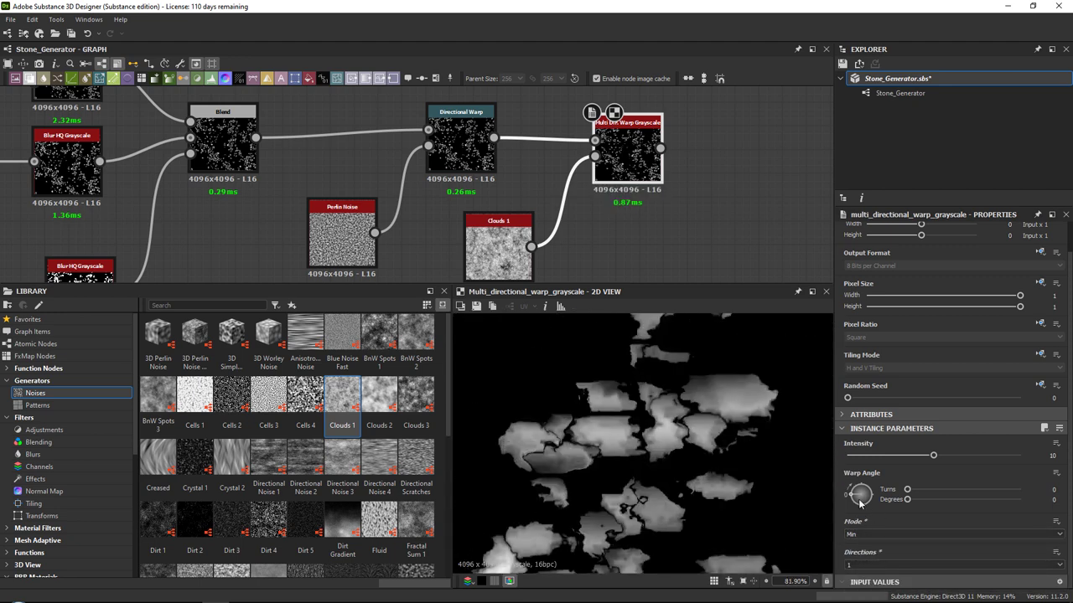
Set the Multi Dir. Warp Grayscale's warp angle to about -51.95 degrees and its intensity to 1.1, checking the stone shapes.
drag(858, 504, 861, 495)
drag(852, 457, 859, 458)
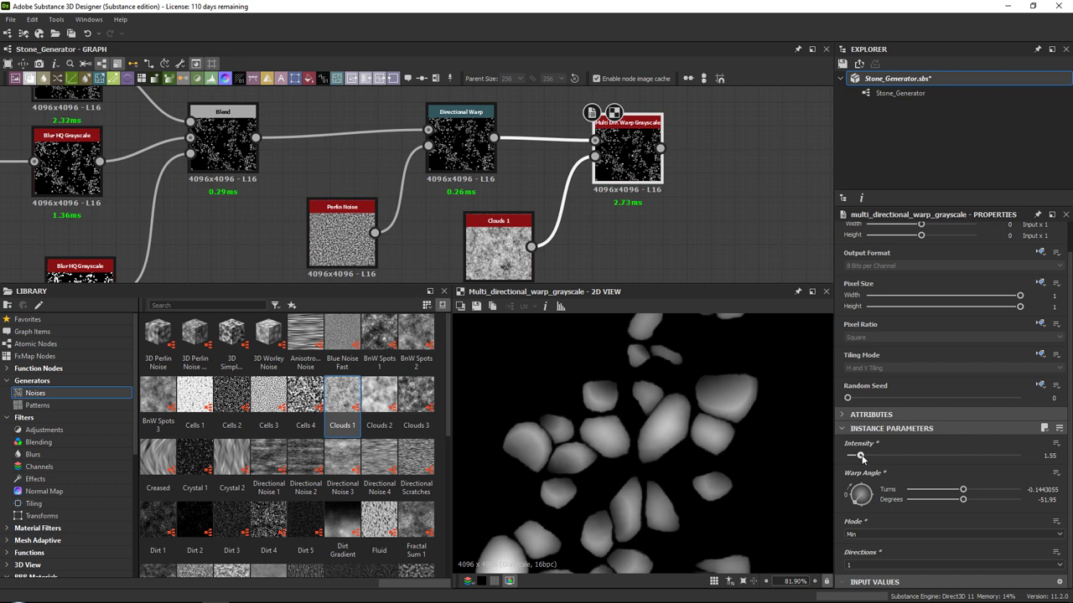
scroll(602, 424, up, 4)
drag(852, 457, 853, 457)
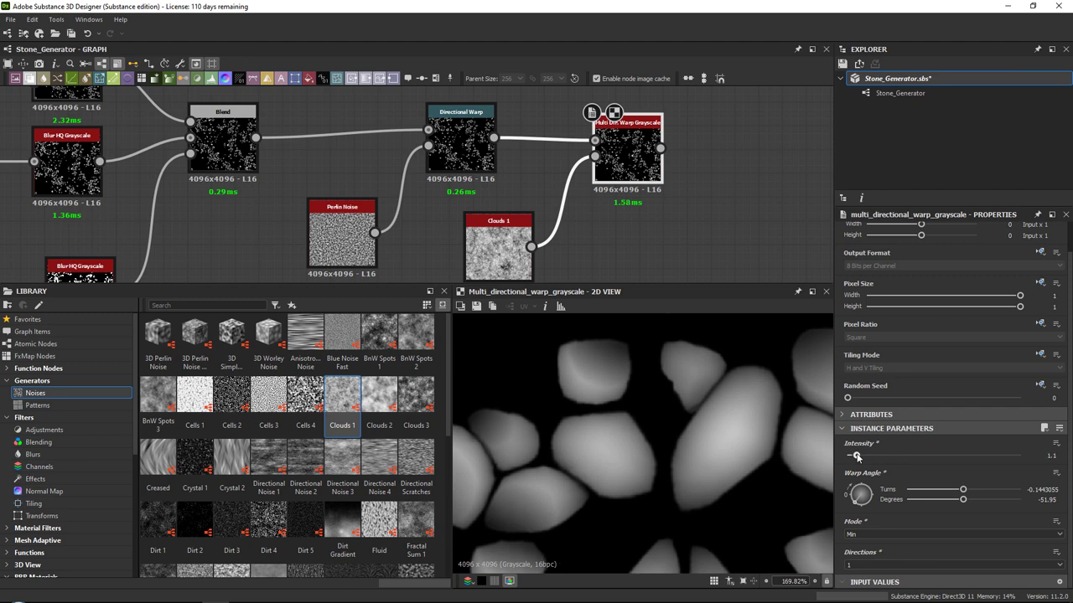
scroll(678, 437, down, 9)
scroll(680, 415, up, 11)
Fine-tune the Multi Dir. Warp Grayscale's intensity to 1.16, keeping one direction and comparing the stones near and far.
click(876, 568)
click(877, 568)
scroll(876, 568, up, 2)
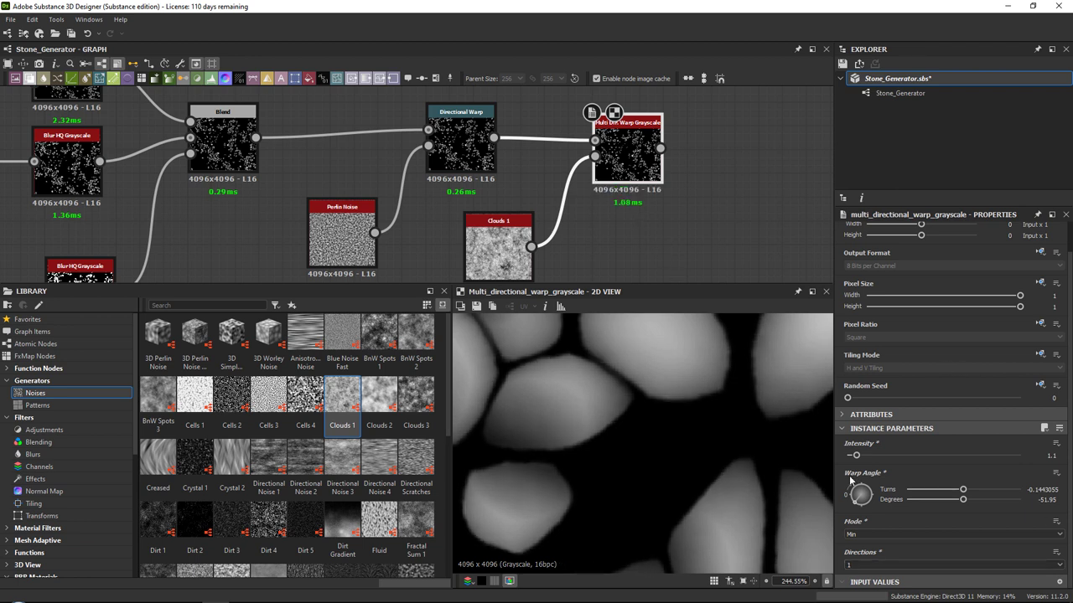
drag(855, 457, 859, 455)
scroll(620, 394, down, 5)
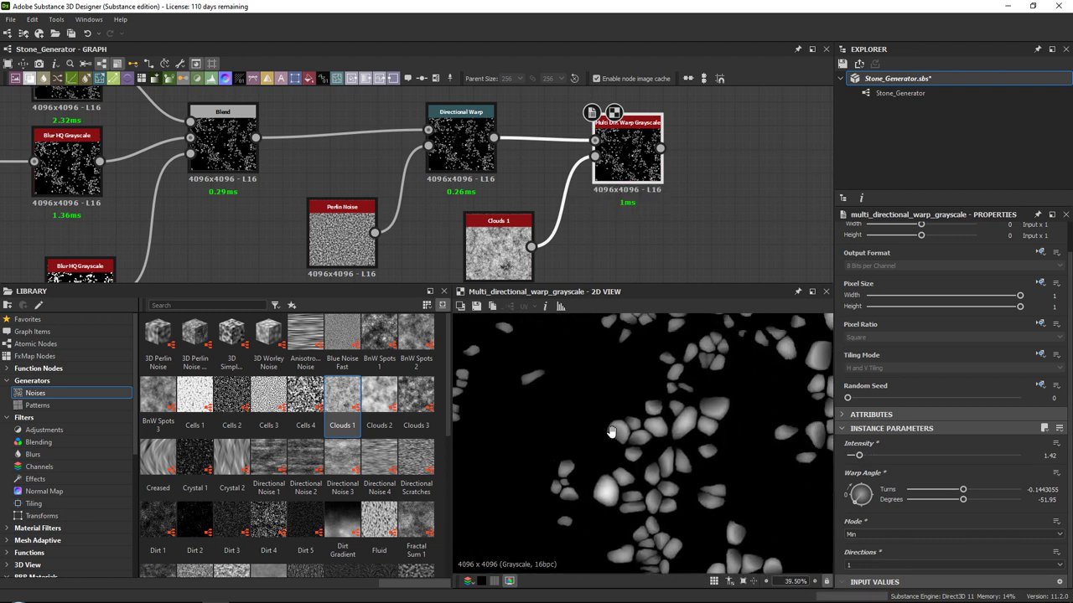
scroll(654, 452, up, 3)
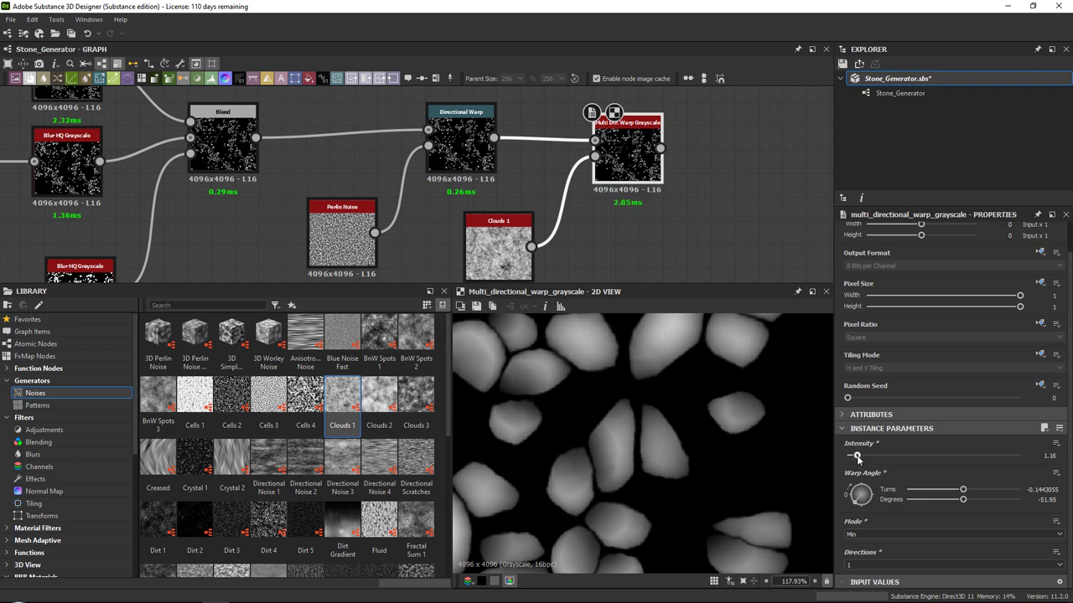
Add a Slope Blur Grayscale node after the Multi Dir. Warp Grayscale.
middle_drag(643, 201, 515, 242)
drag(513, 221, 514, 207)
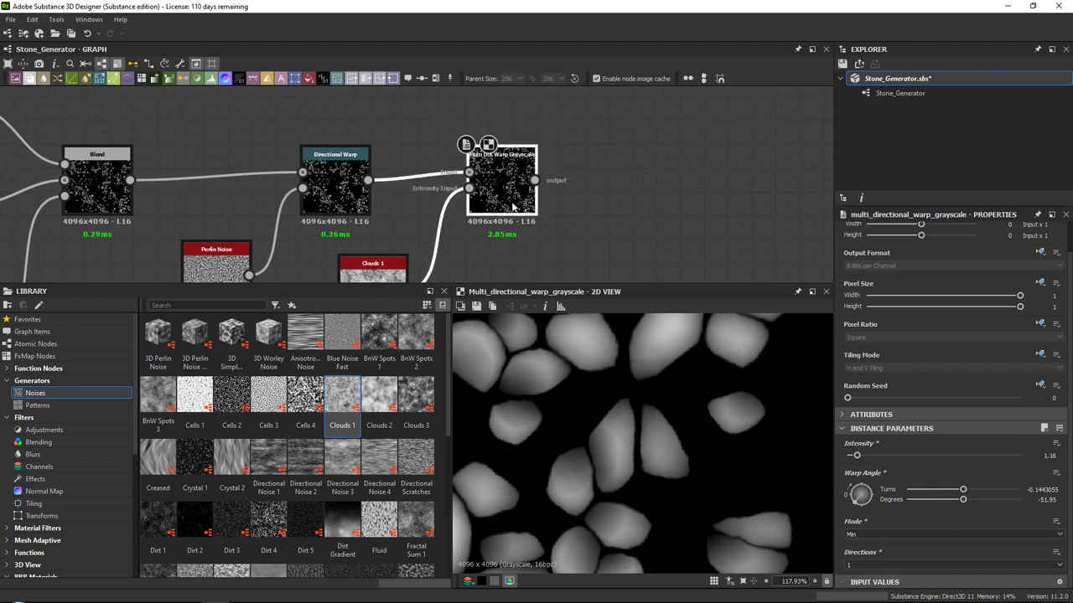
key(space)
key(Return)
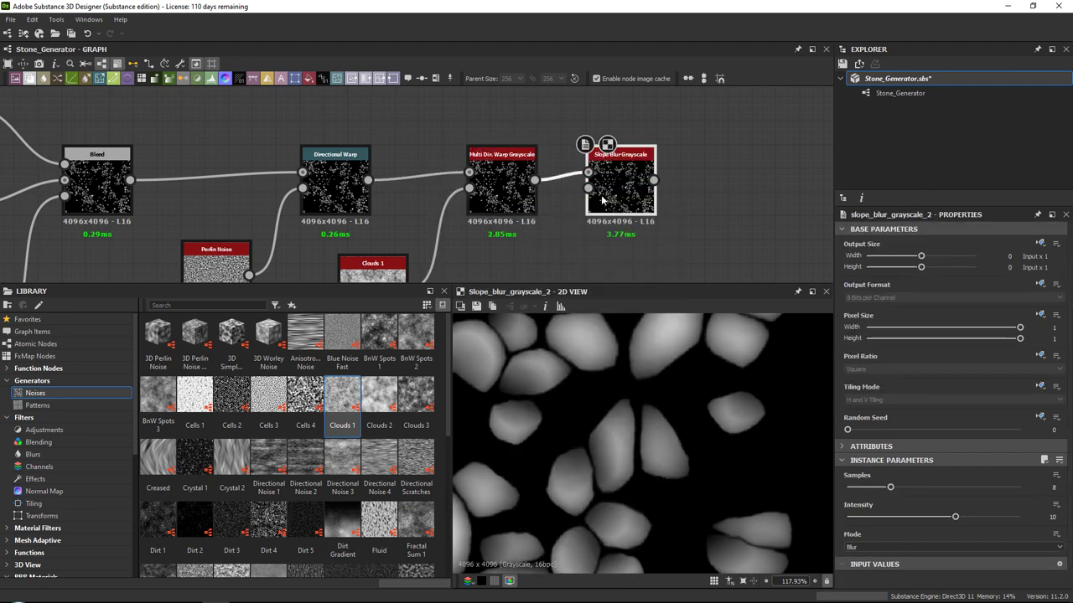
Add a Moisture Noise, connect it to the Slope Blur Grayscale's Slope input and preview the blur.
middle_drag(607, 201, 562, 160)
scroll(348, 372, down, 4)
drag(379, 476, 620, 112)
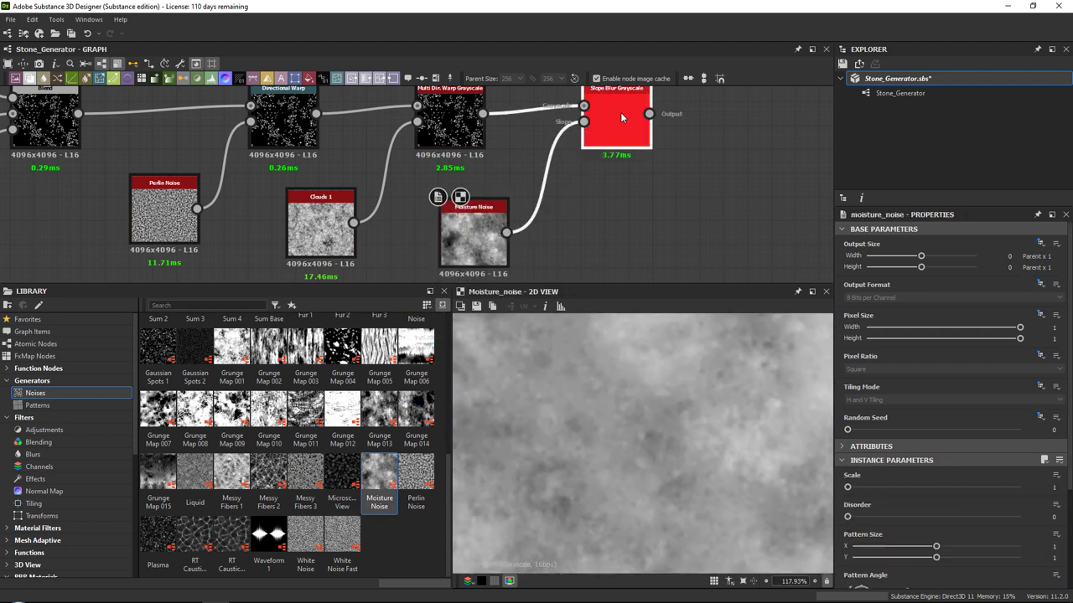
double_click(620, 112)
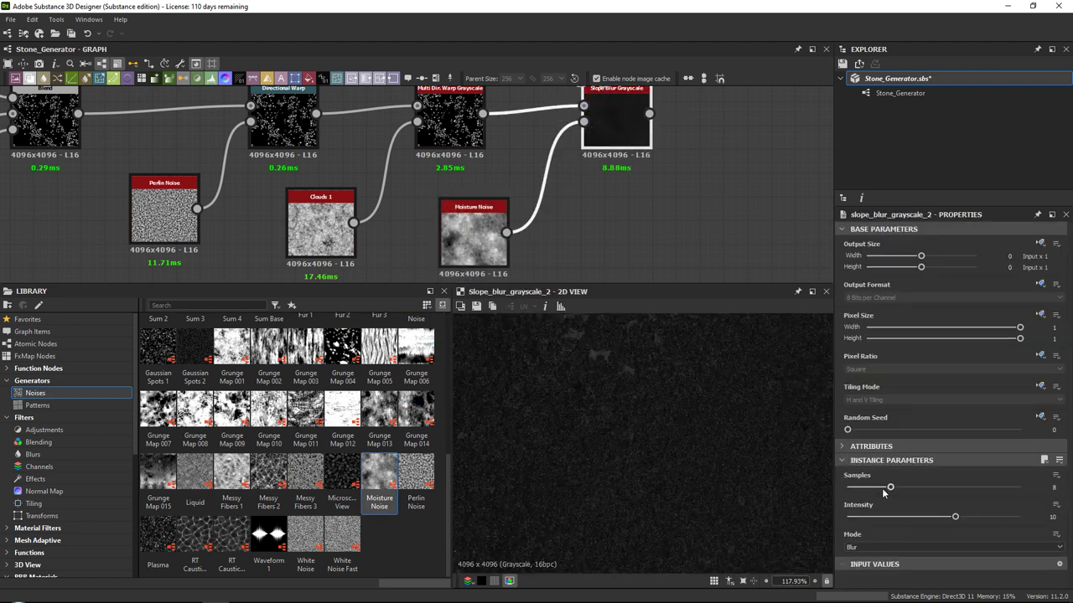
Set the Slope Blur Grayscale's samples to 32 and its mode to Min.
drag(997, 489, 1019, 487)
click(871, 546)
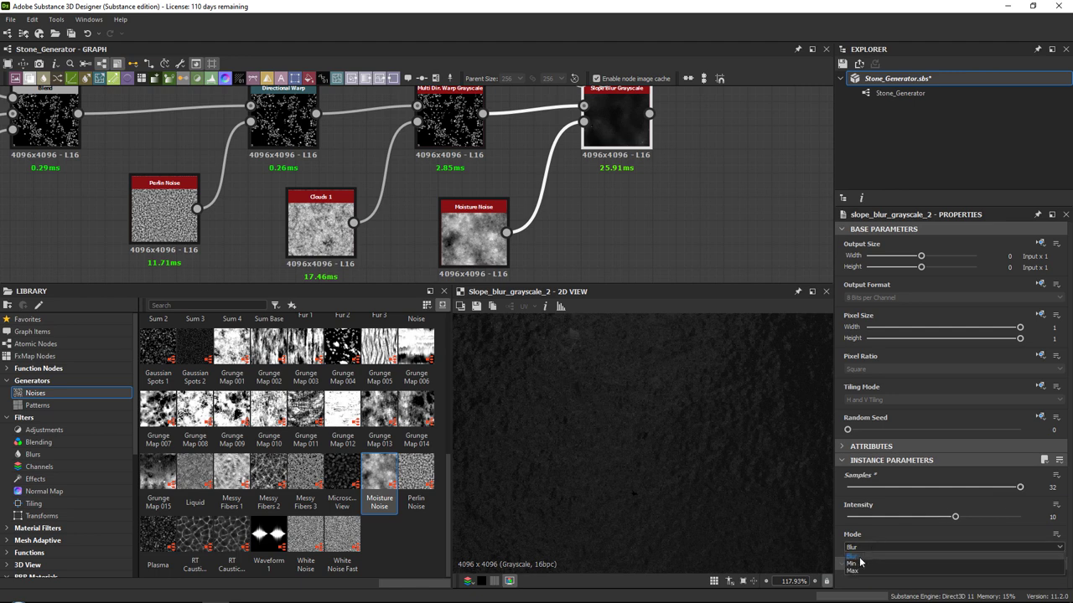
click(853, 564)
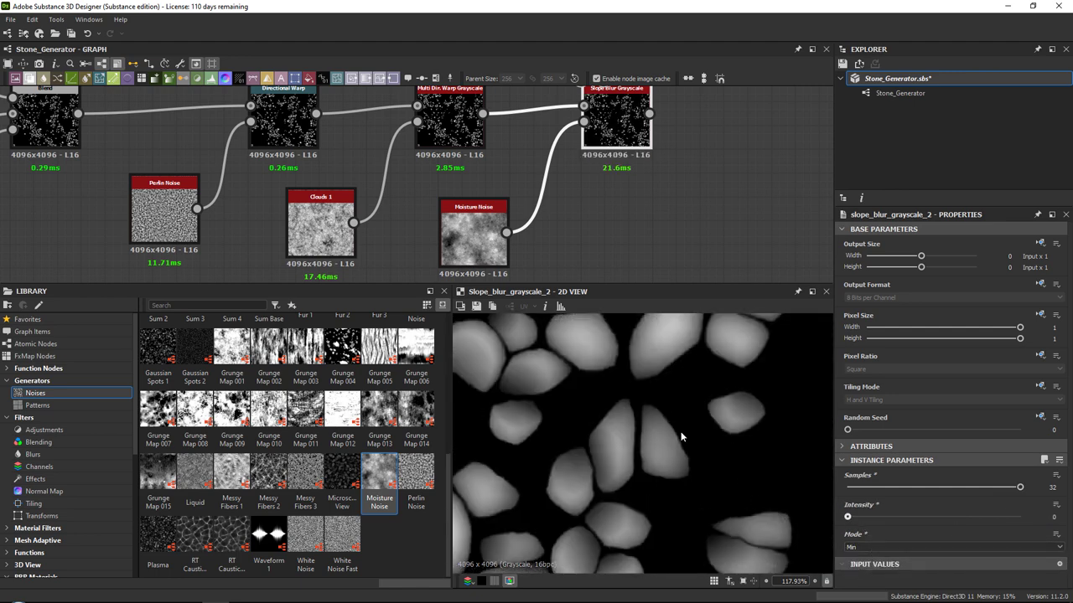
Lower the Slope Blur Grayscale's intensity to 0.01, trying 0.21 and 0.05 first and checking the stone edges.
scroll(684, 434, up, 4)
drag(848, 518, 850, 521)
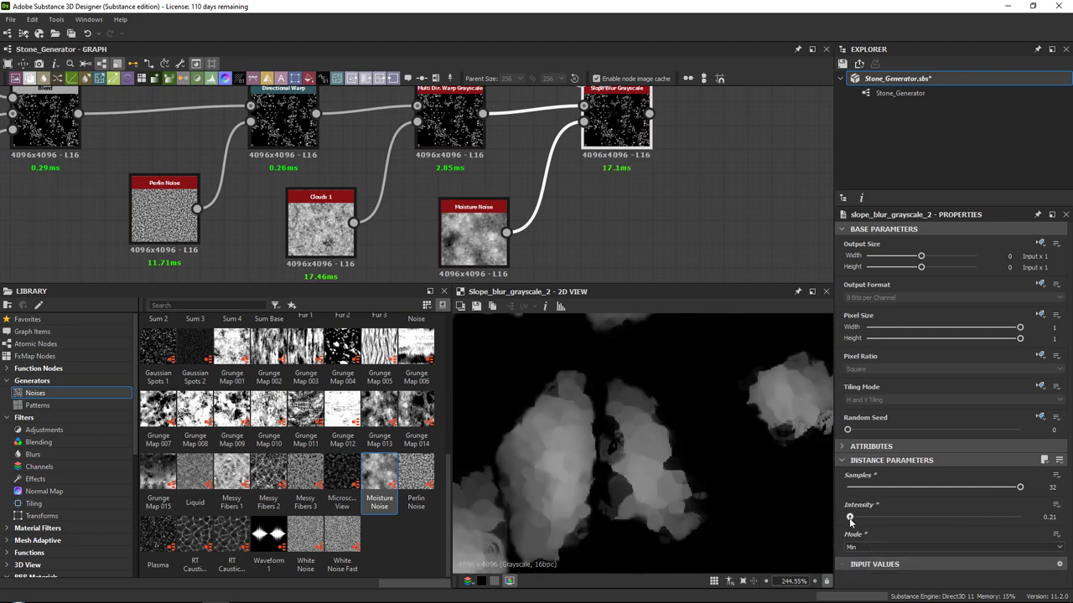
scroll(716, 479, down, 4)
middle_drag(708, 351, 647, 421)
scroll(657, 404, up, 4)
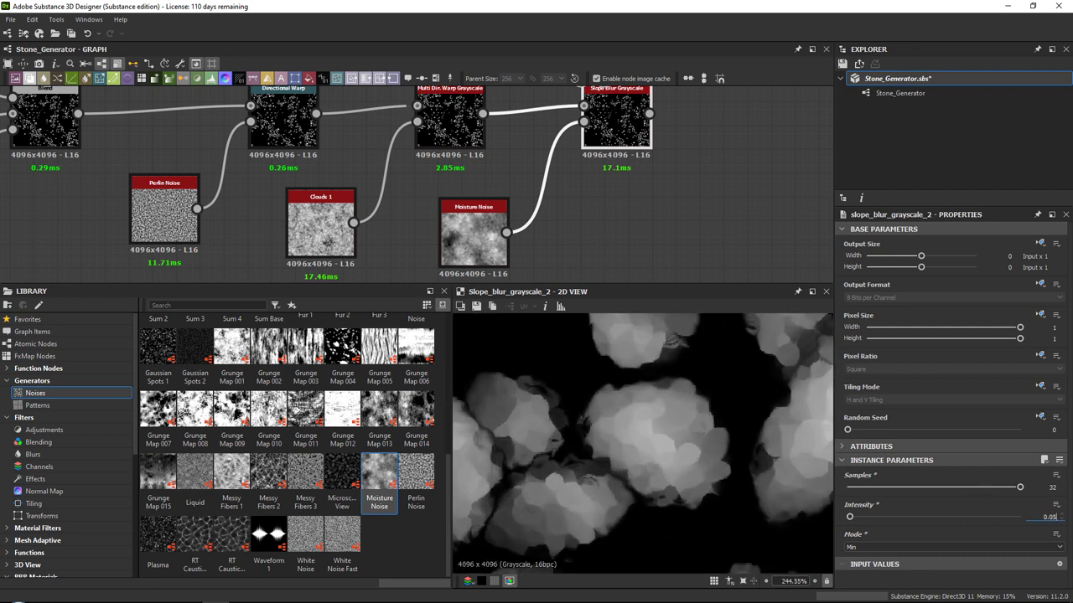
key(Return)
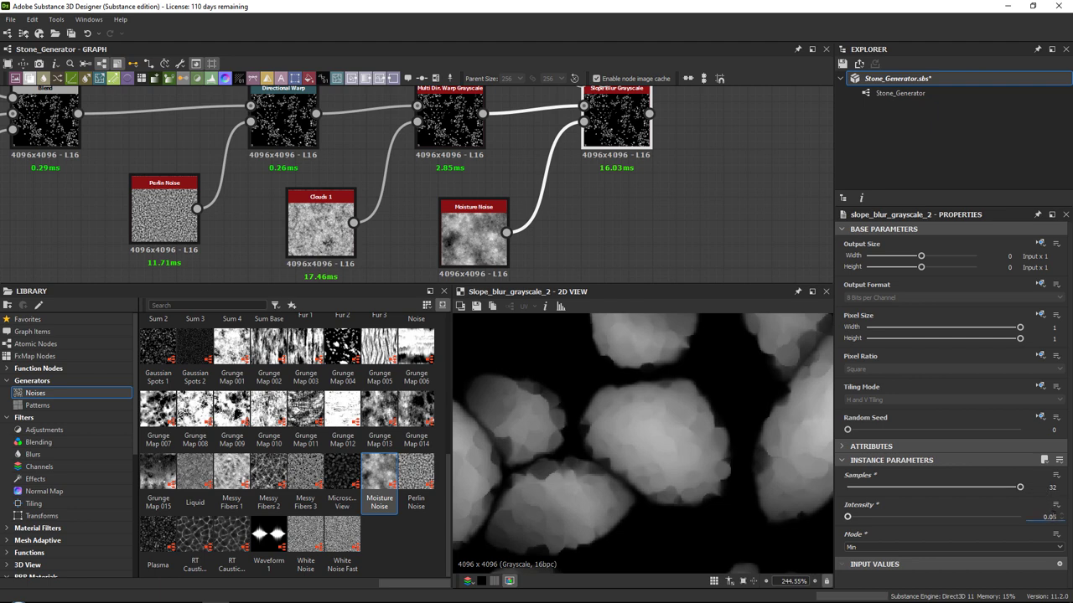
scroll(585, 432, down, 8)
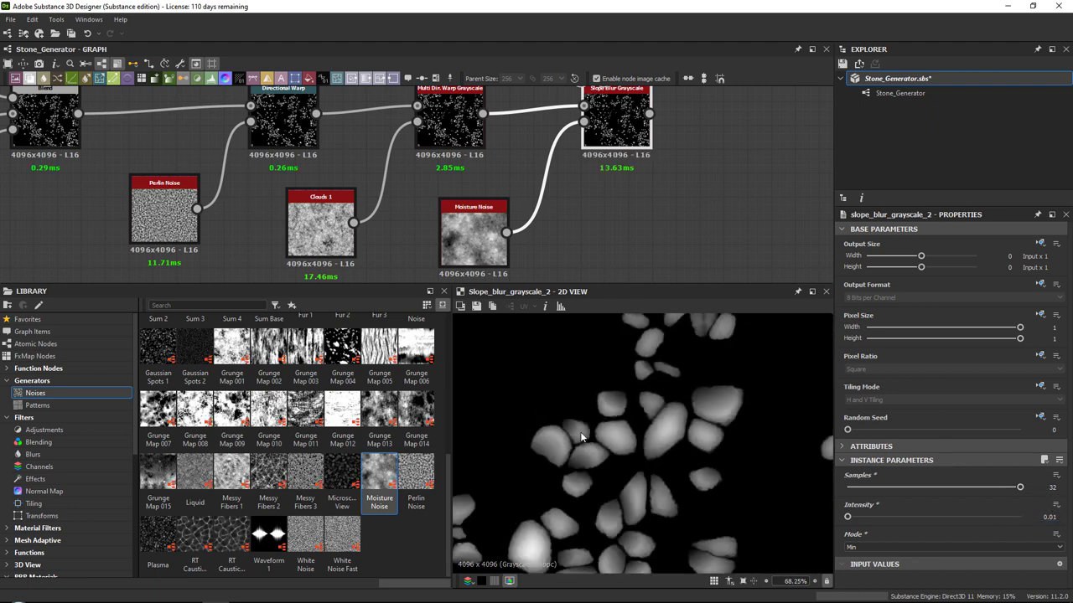
scroll(675, 383, up, 3)
Add a Normal node after the Slope Blur Grayscale, using the OpenGL format and an intensity of 3.
middle_drag(600, 107, 383, 201)
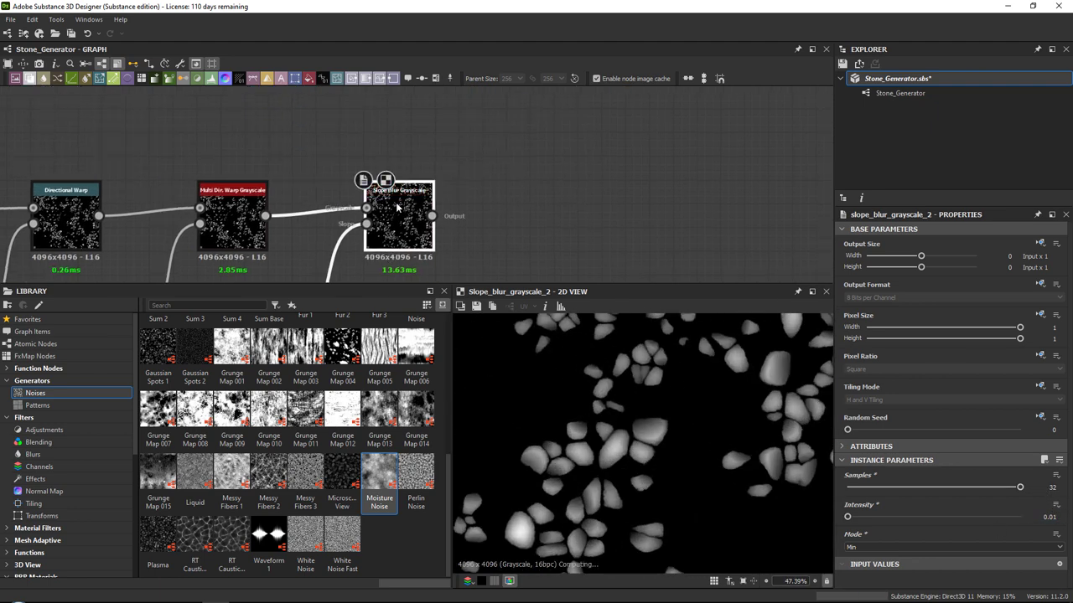
key(space)
text(normal)
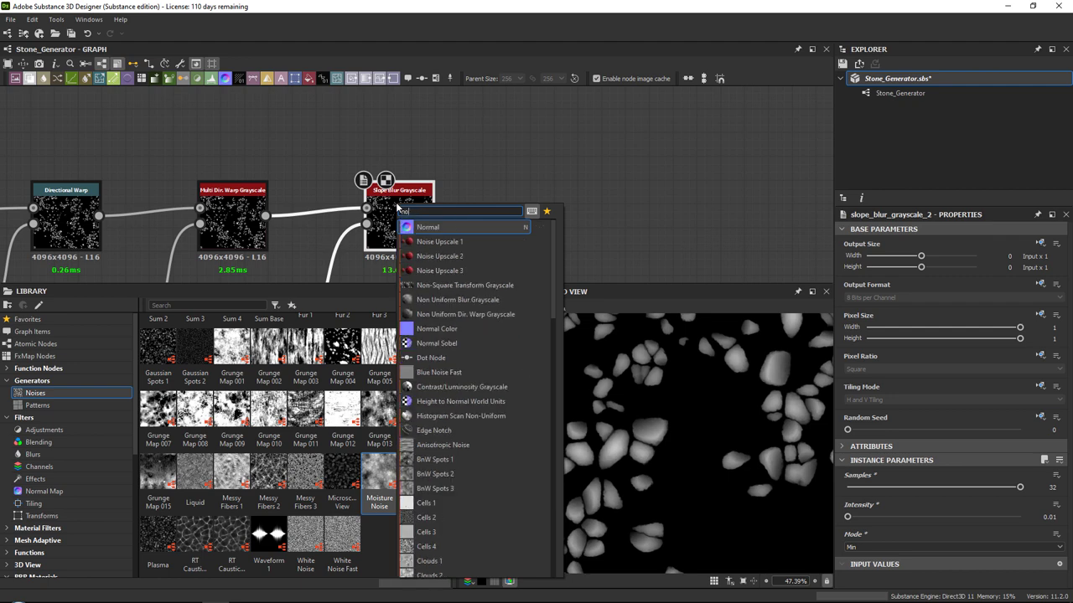
key(Return)
click(897, 505)
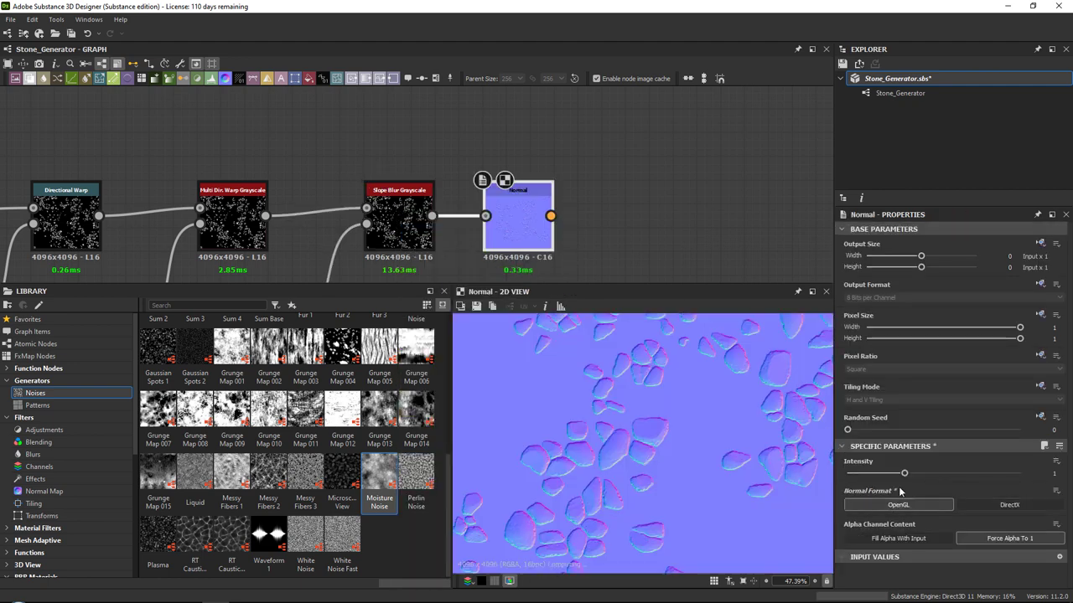
drag(905, 474, 1019, 473)
scroll(613, 440, up, 8)
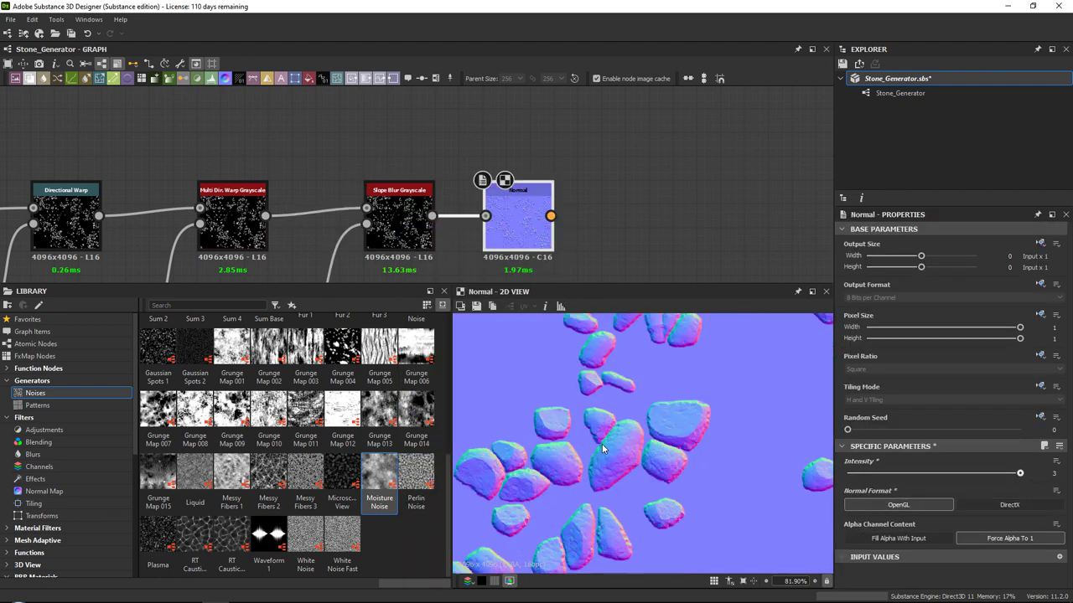
Reduce the Slope Blur Grayscale's intensity to 0.005 and inspect the stone surfaces in the normal preview.
middle_drag(419, 235, 593, 136)
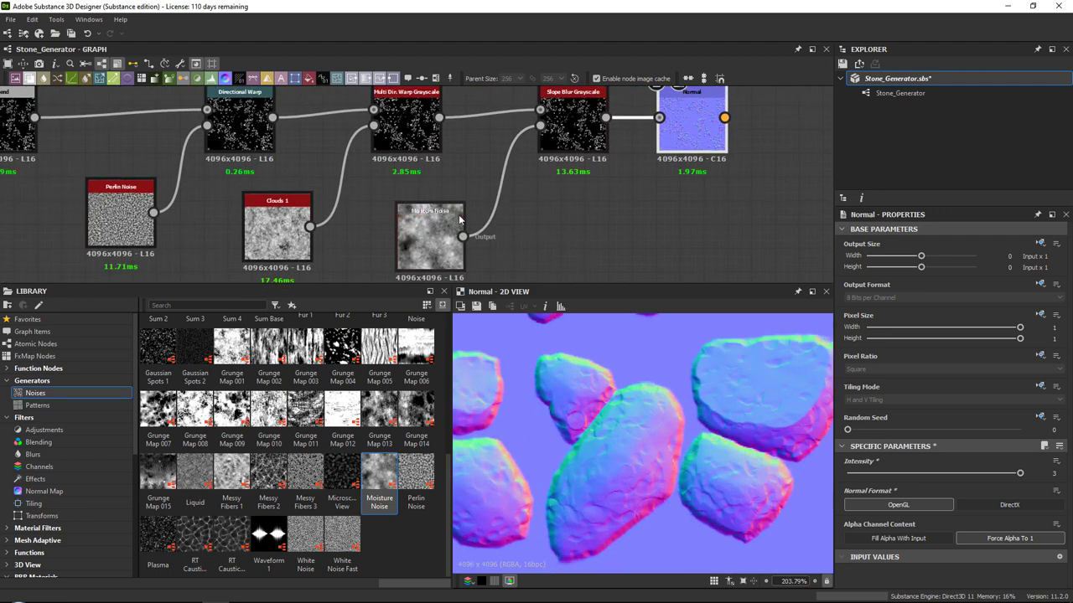
click(571, 122)
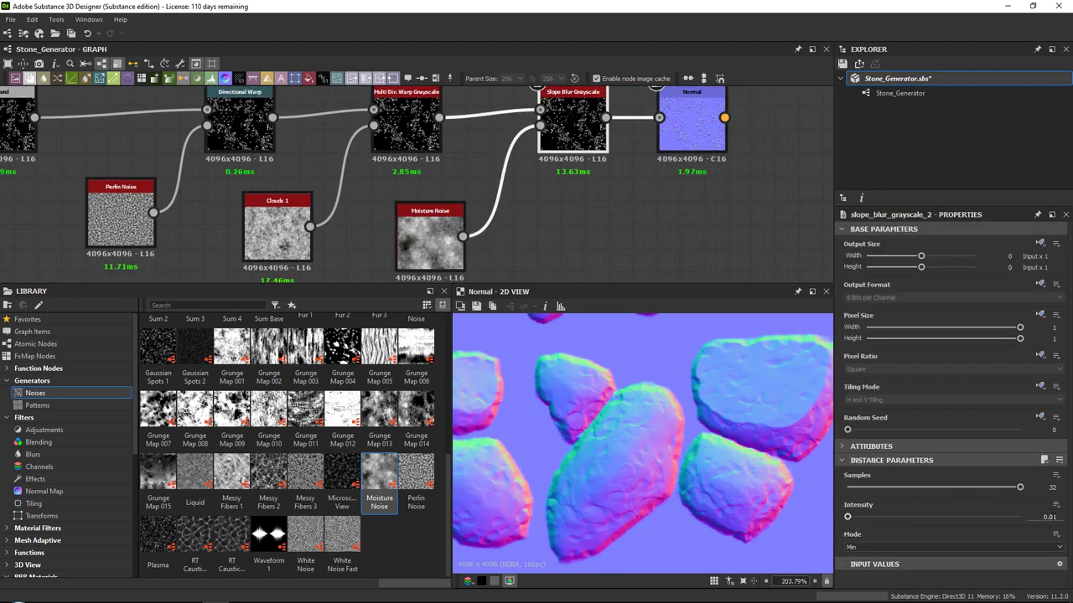
click(1051, 516)
text(0.005)
key(Return)
scroll(644, 448, down, 6)
middle_drag(619, 429, 661, 402)
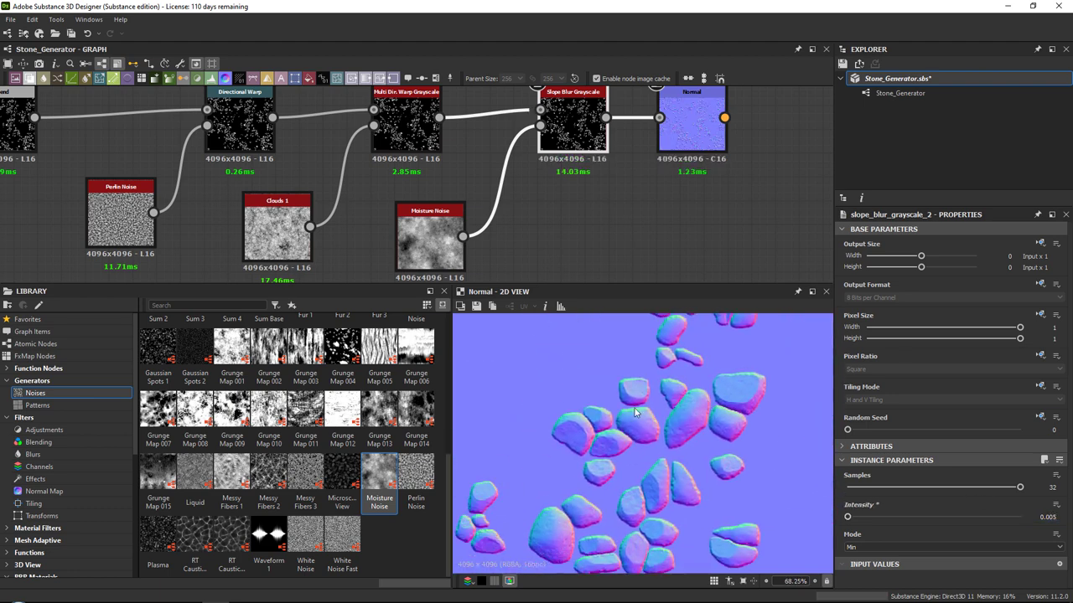
scroll(537, 439, up, 3)
scroll(559, 478, up, 3)
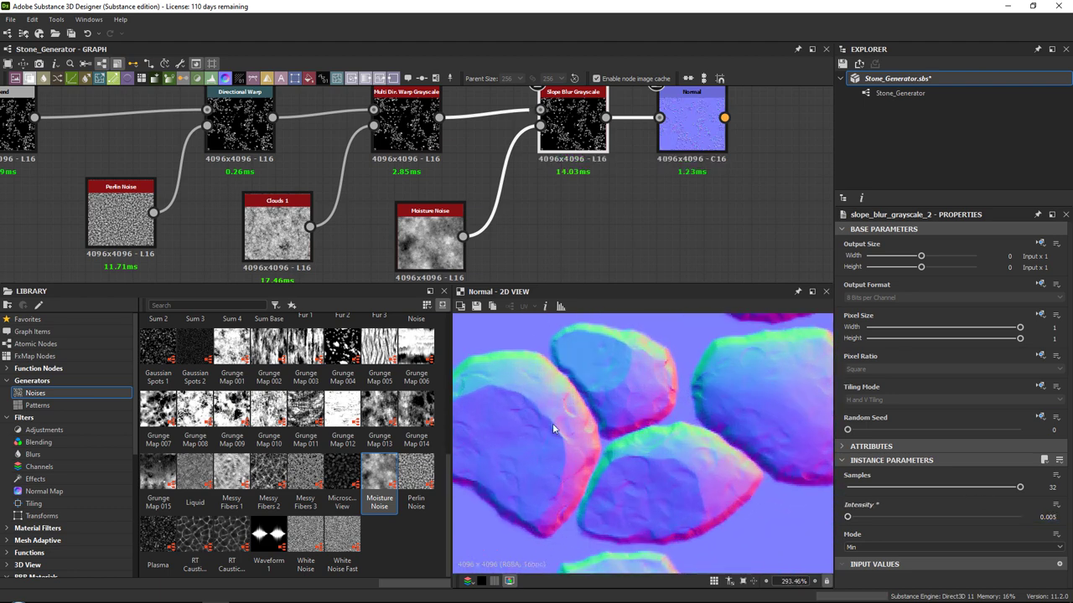
middle_drag(529, 403, 639, 388)
scroll(582, 414, down, 5)
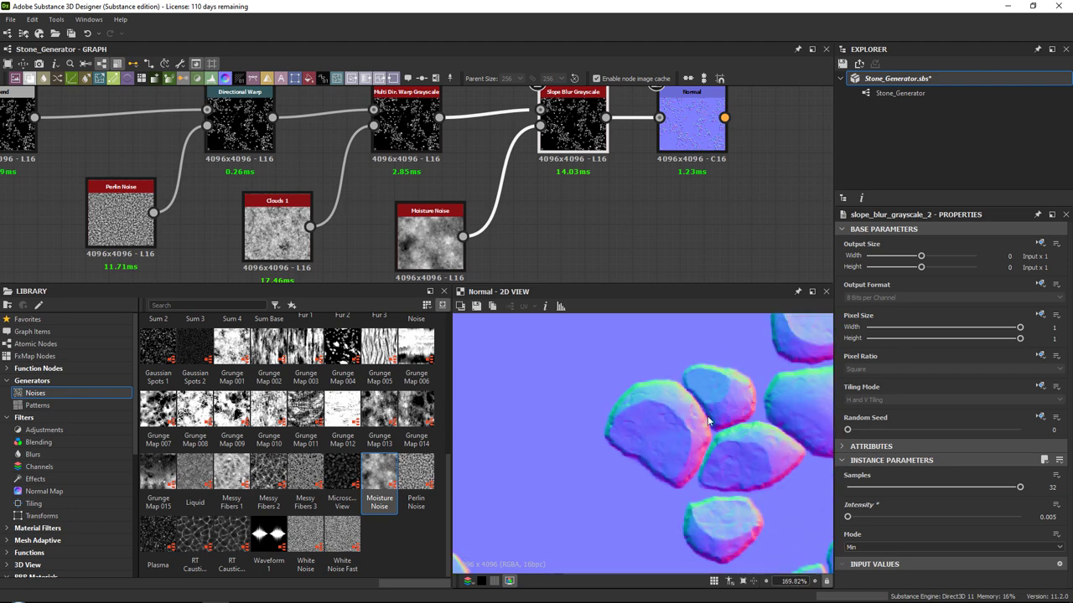
Try an intensity of 1.94 on the Multi Dir. Warp Grayscale and undo it.
middle_drag(348, 167, 466, 190)
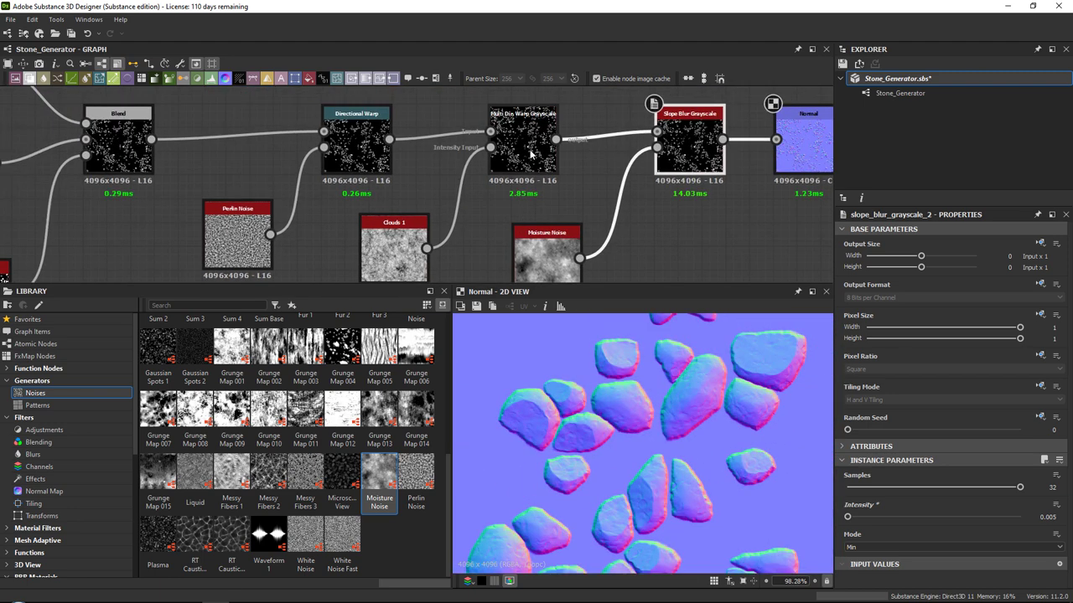
click(522, 142)
drag(856, 493, 866, 487)
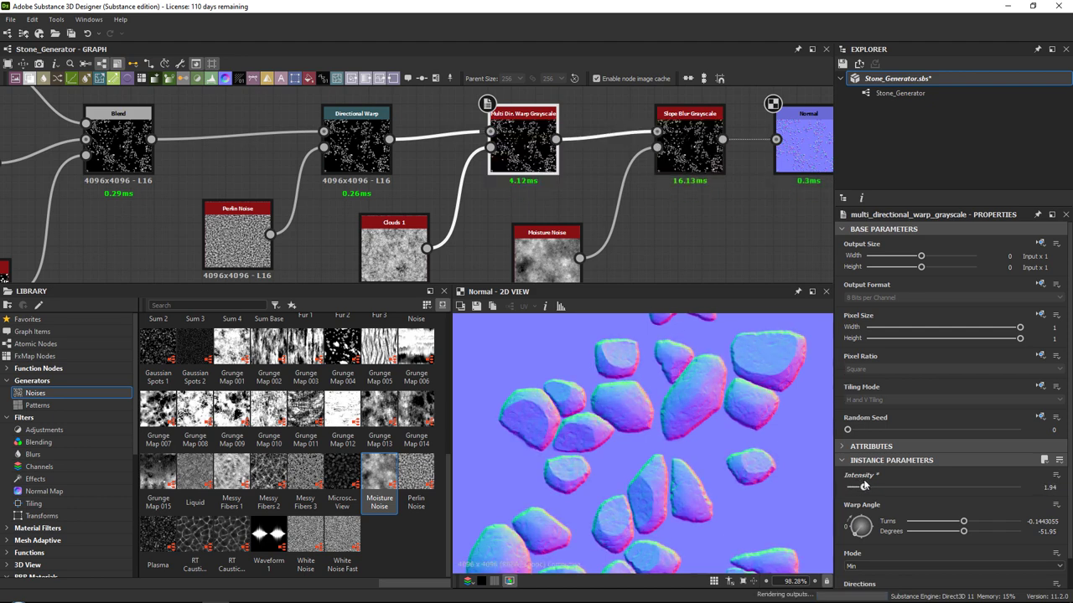
scroll(672, 386, down, 3)
scroll(618, 397, up, 5)
key(ctrl+z)
scroll(617, 368, up, 3)
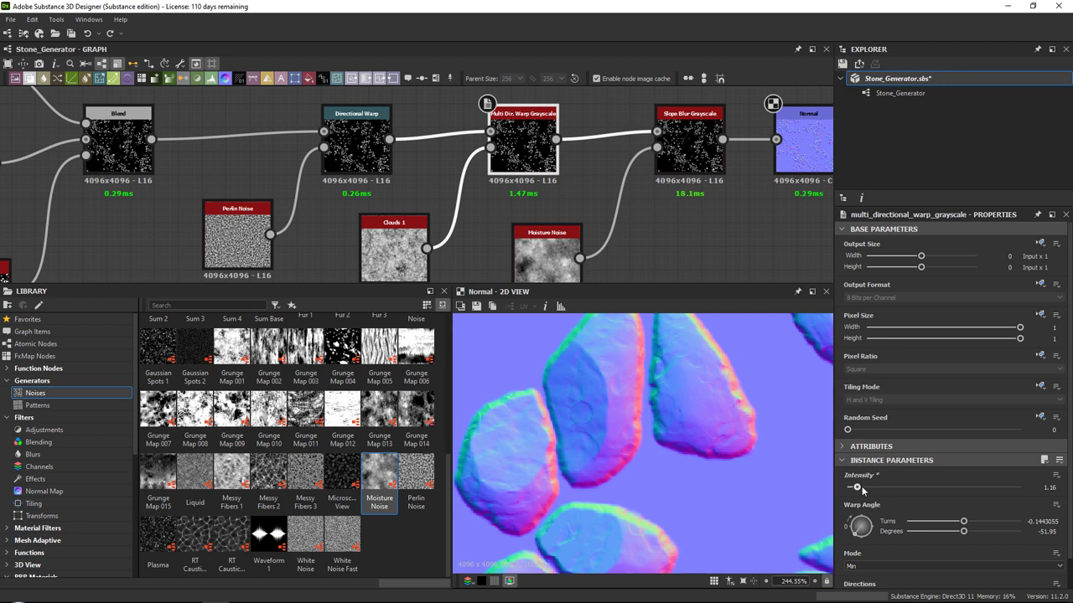
Set the Multi Dir. Warp Grayscale's intensity to 1.5 and check the whole stone layout.
drag(858, 488, 859, 489)
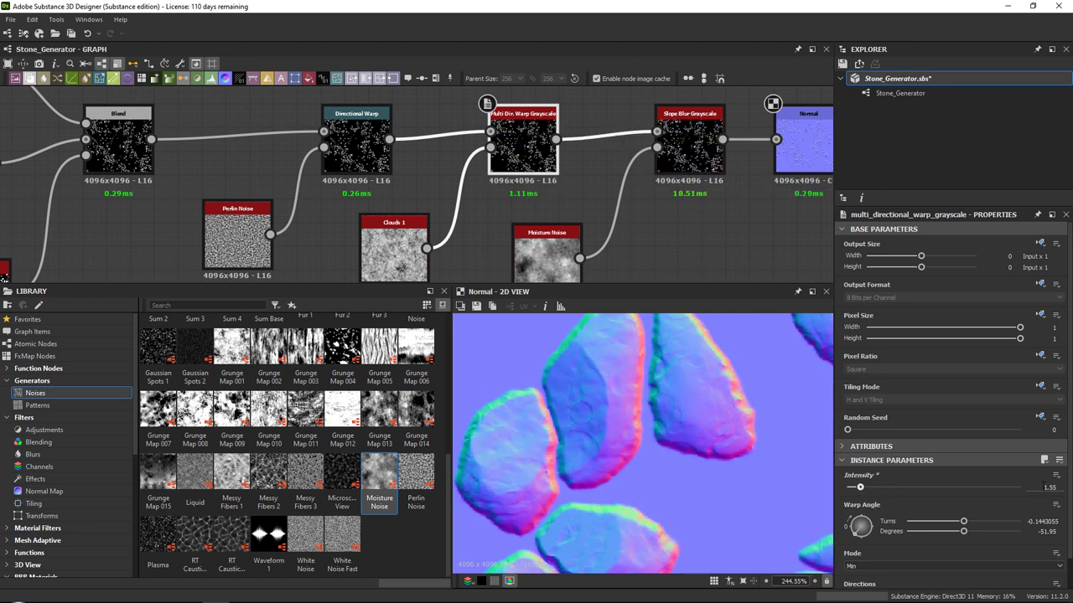
text(1.5)
key(Return)
scroll(649, 411, down, 12)
Move the Normal node farther along the chain to free space after the Slope Blur Grayscale.
middle_drag(662, 221, 512, 257)
middle_drag(676, 125, 569, 164)
drag(565, 201, 743, 204)
Examine the stones' shapes and surface detail in the normal map preview, both close up and from afar.
scroll(660, 395, up, 3)
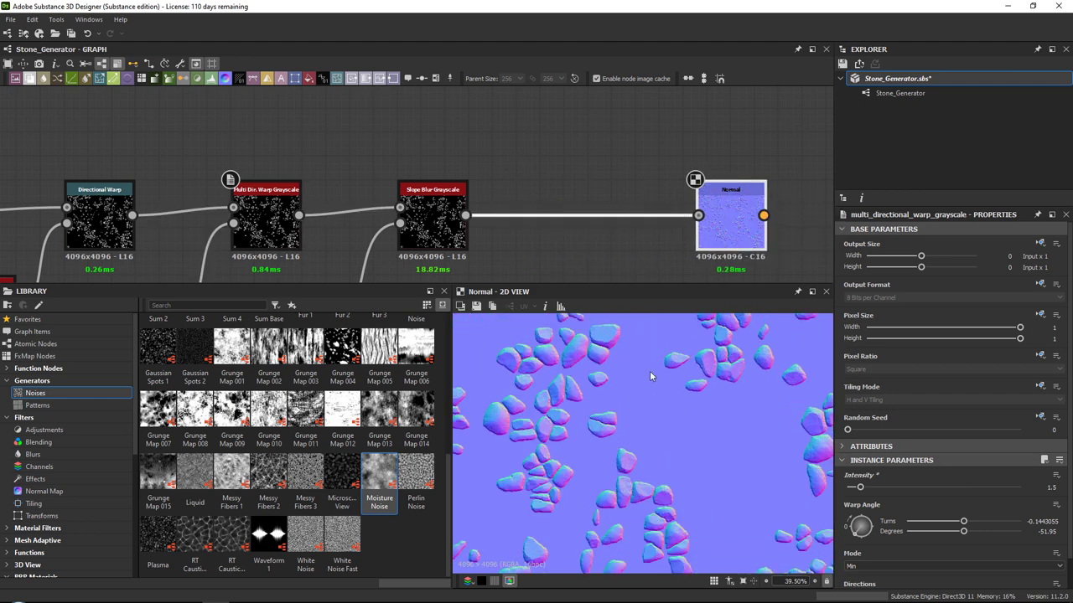
middle_drag(532, 176, 496, 181)
scroll(616, 324, up, 8)
middle_drag(520, 219, 548, 208)
scroll(588, 408, down, 4)
scroll(597, 428, down, 5)
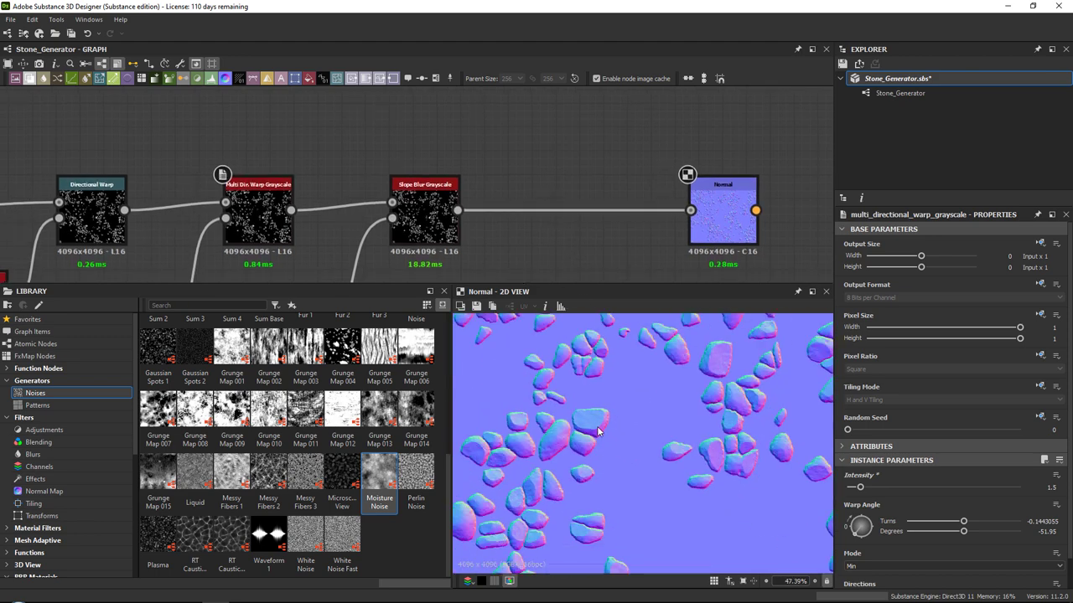
middle_drag(497, 156, 496, 175)
middle_drag(584, 381, 606, 358)
scroll(606, 358, up, 3)
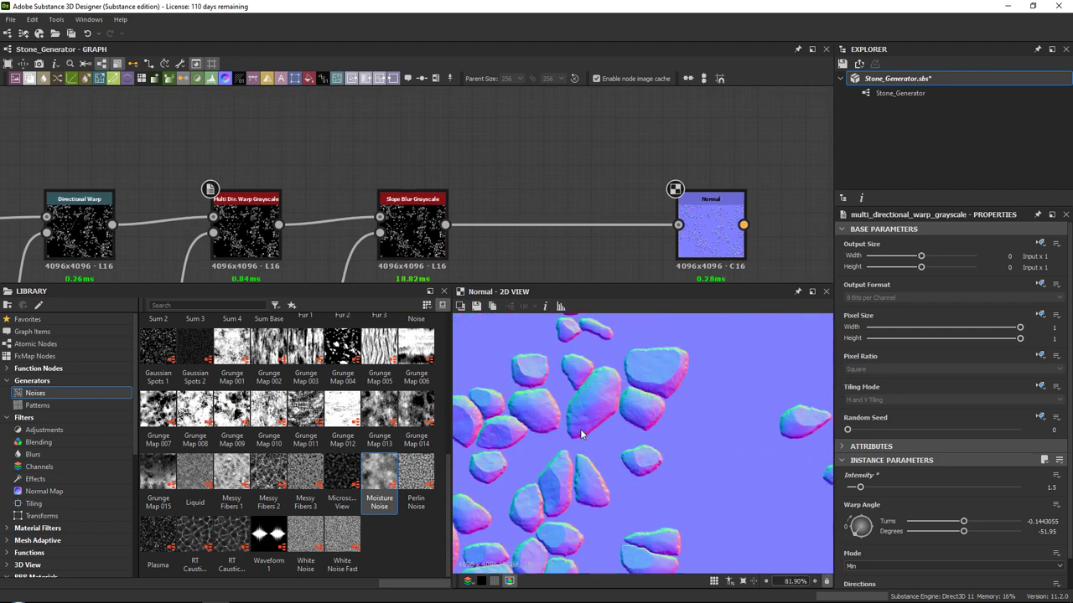
Add a Height Blend node after the Slope Blur Grayscale and feed the blurred stones into its top height.
middle_drag(515, 200, 482, 215)
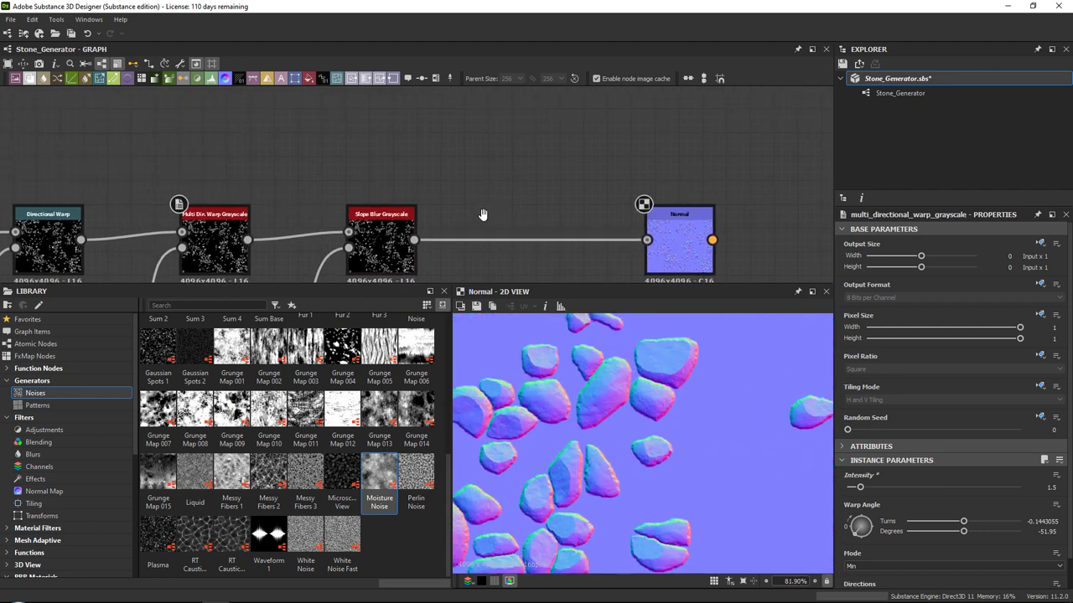
key(space)
text(heig)
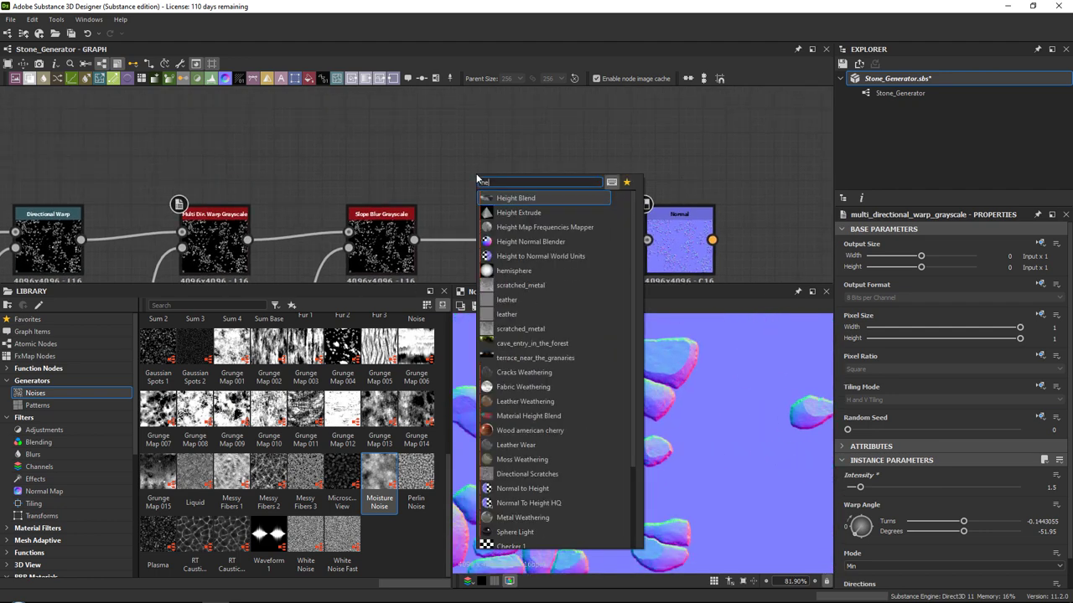
key(Return)
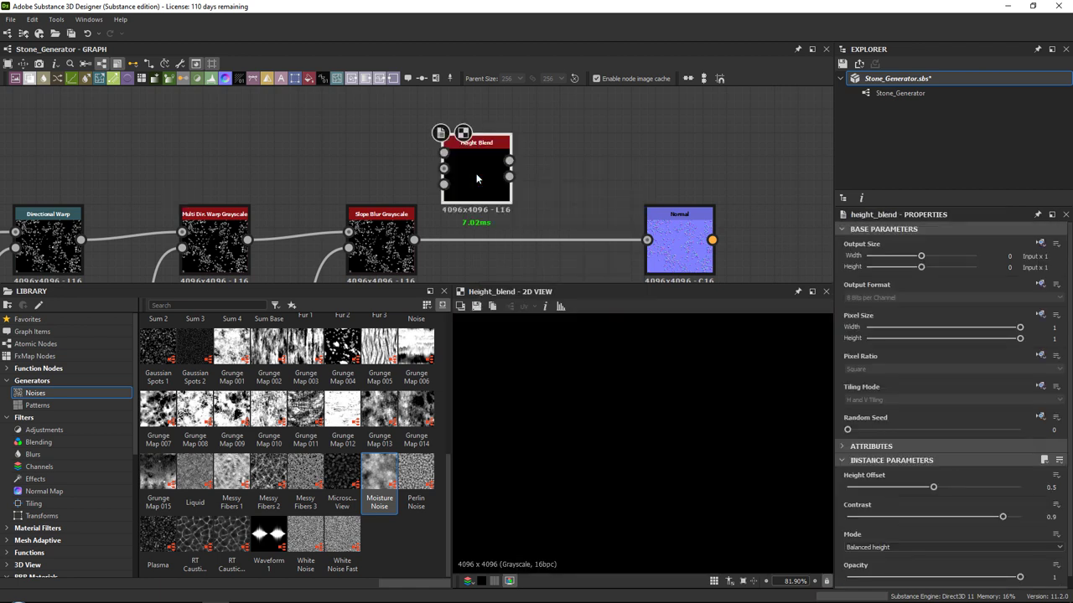
drag(473, 173, 519, 185)
drag(413, 240, 528, 147)
Add a Uniform Color node in grayscale mode and connect it to the Height Blend's bottom height.
key(space)
text(uni)
key(Return)
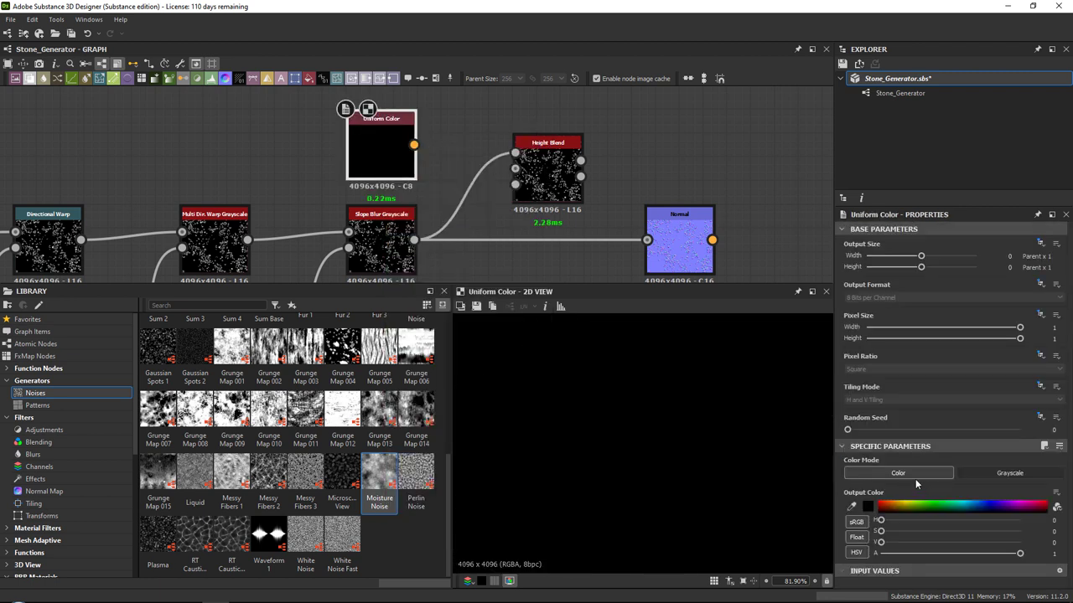
click(980, 472)
drag(414, 145, 515, 152)
Feed the Height Blend's blended height into the Normal node and lighten the Uniform Color to a dark grey.
drag(581, 161, 675, 225)
click(381, 149)
drag(903, 521, 937, 521)
Try different height offsets and contrasts on the Height Blend, ending with an offset of 0.94 and a contrast of 0.9.
click(578, 194)
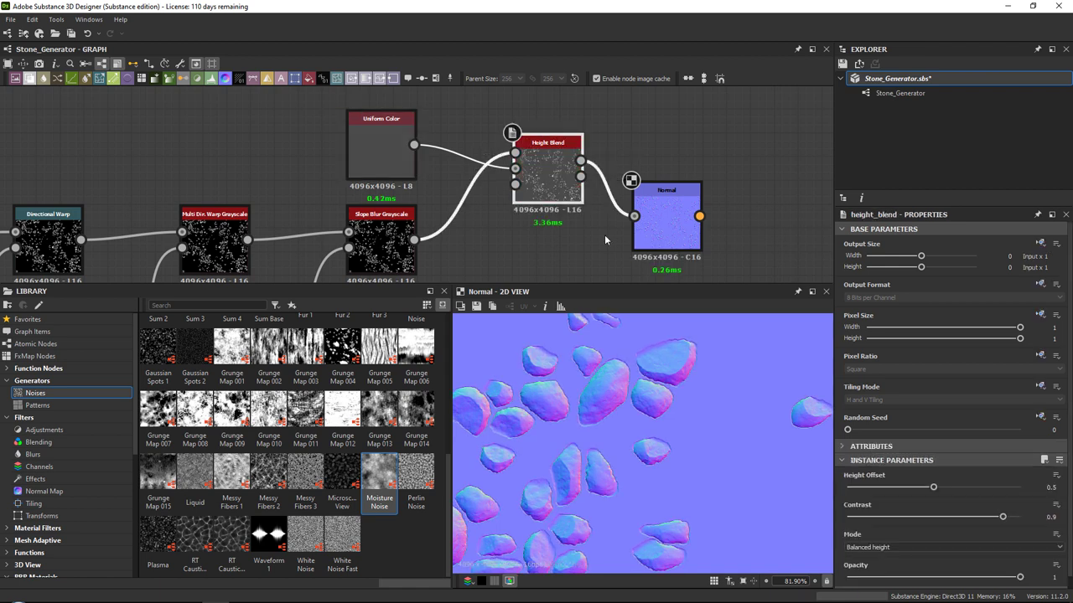
scroll(947, 520, down, 1)
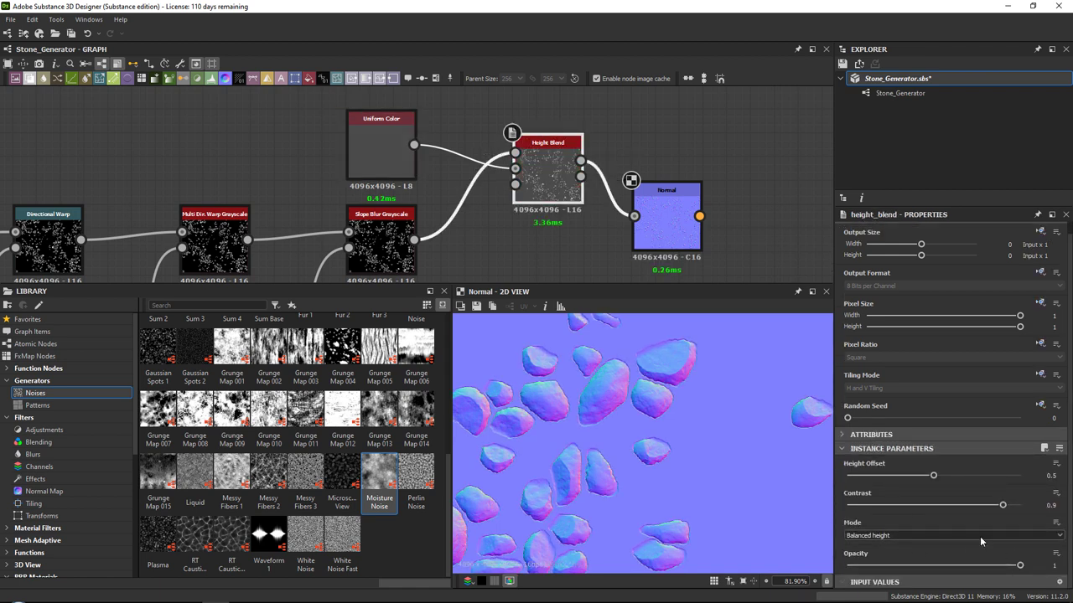
drag(933, 475, 872, 505)
click(890, 504)
mouse_move(988, 476)
mouse_down()
mouse_move(1018, 478)
mouse_move(1009, 476)
mouse_up()
drag(897, 504, 1003, 507)
scroll(591, 406, down, 3)
scroll(627, 401, down, 9)
scroll(637, 402, up, 7)
Delete the Height Blend and Uniform Color nodes and place the Normal node next to the Slope Blur Grayscale.
middle_drag(407, 167, 400, 203)
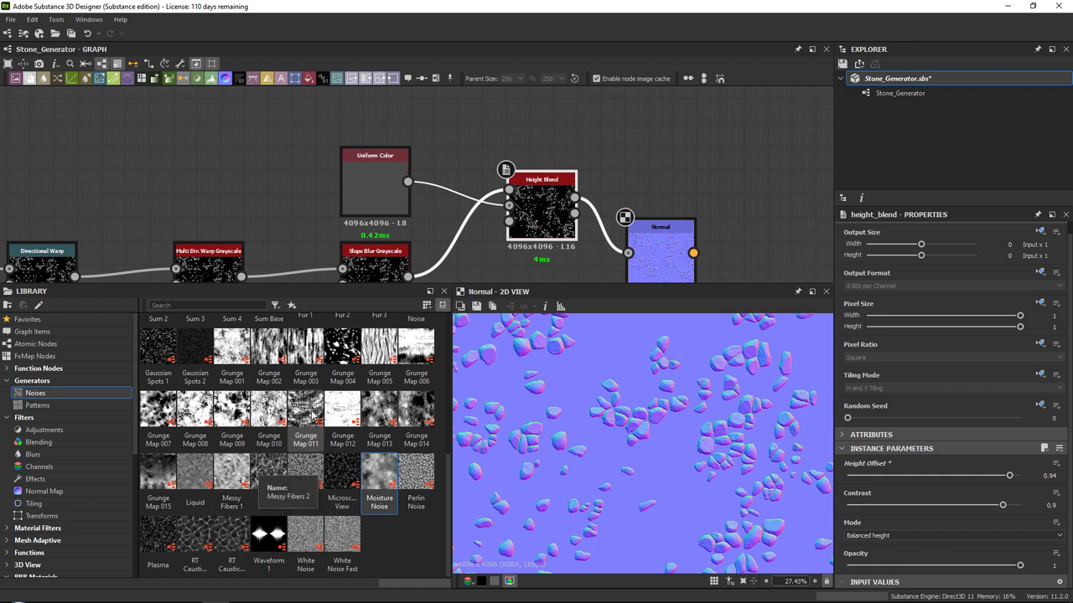
middle_drag(483, 186, 442, 169)
drag(527, 195, 503, 218)
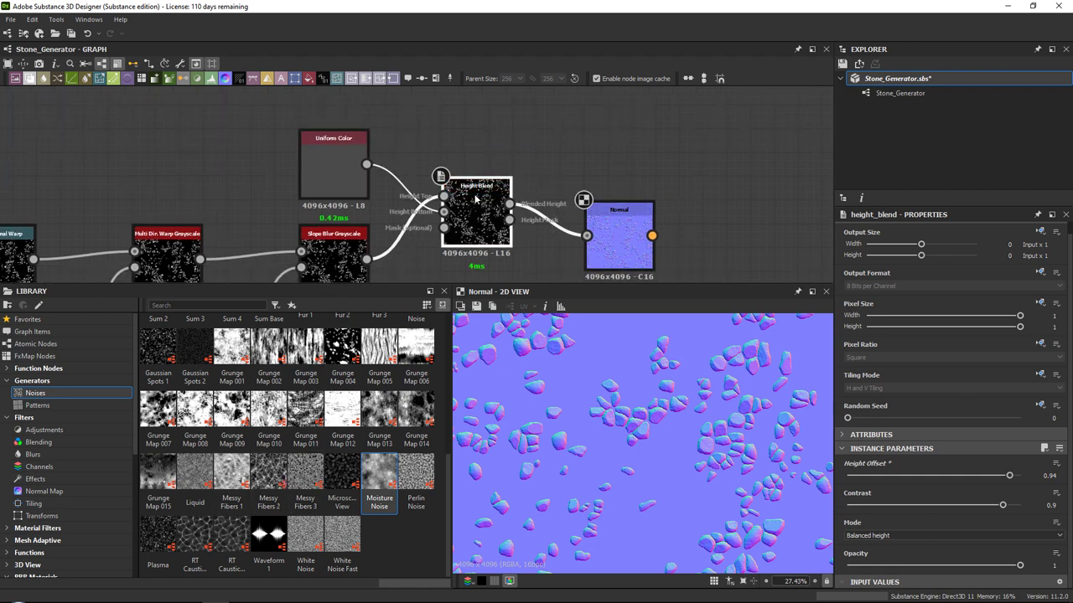
key(Delete)
drag(323, 189, 323, 141)
key(Delete)
drag(355, 260, 423, 265)
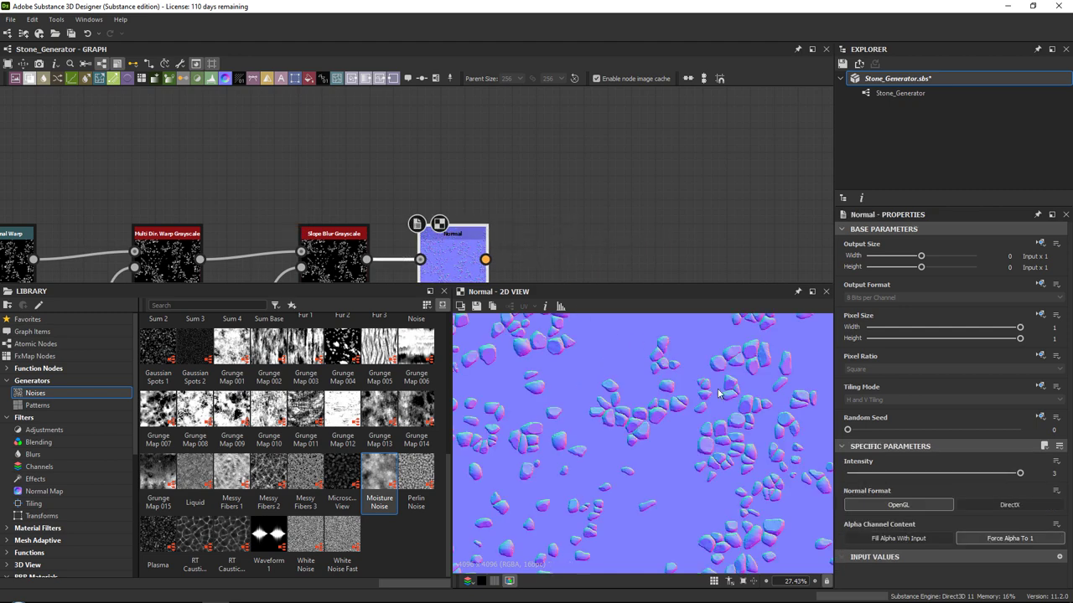
Inspect the stones up close in the normal map and delete the Normal node.
scroll(751, 428, up, 5)
click(444, 251)
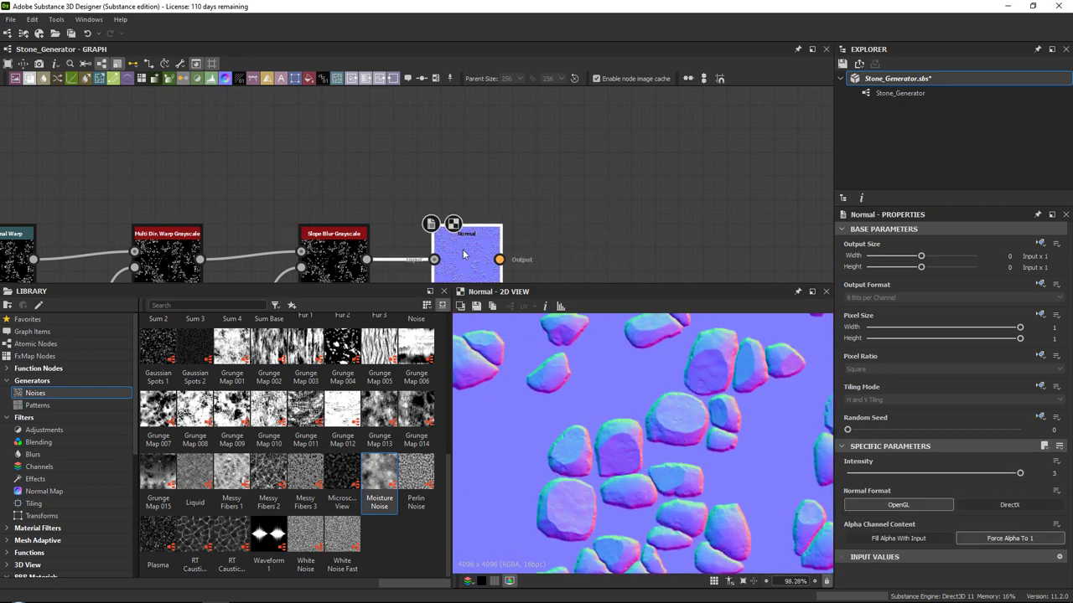
key(Delete)
Return to the start of the graph and display the Tile Sampler's output in an enlarged 2D view.
drag(420, 284, 420, 336)
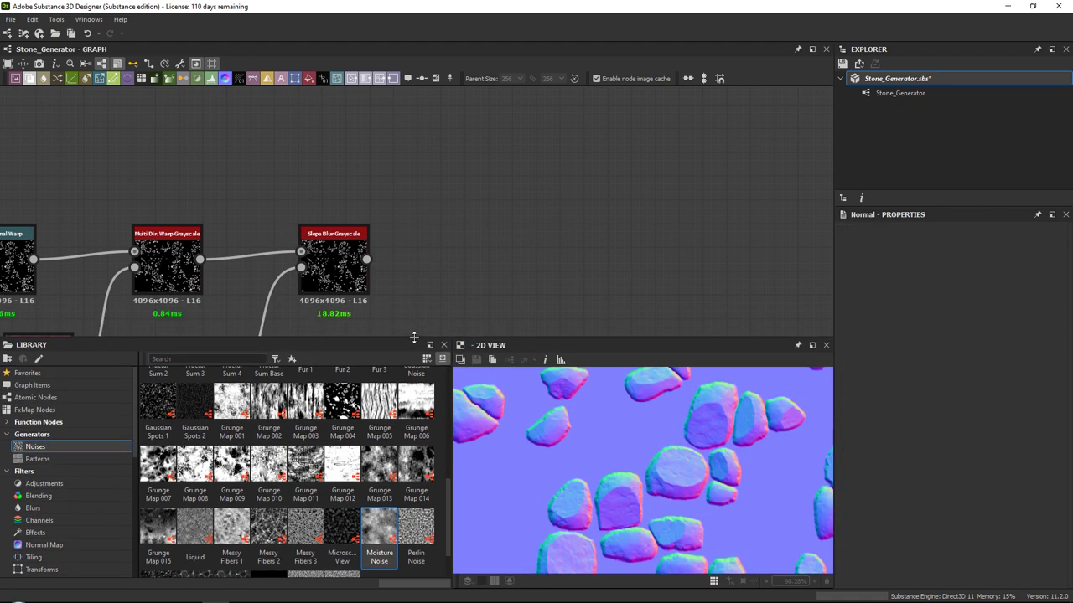
scroll(466, 157, down, 3)
scroll(437, 176, up, 3)
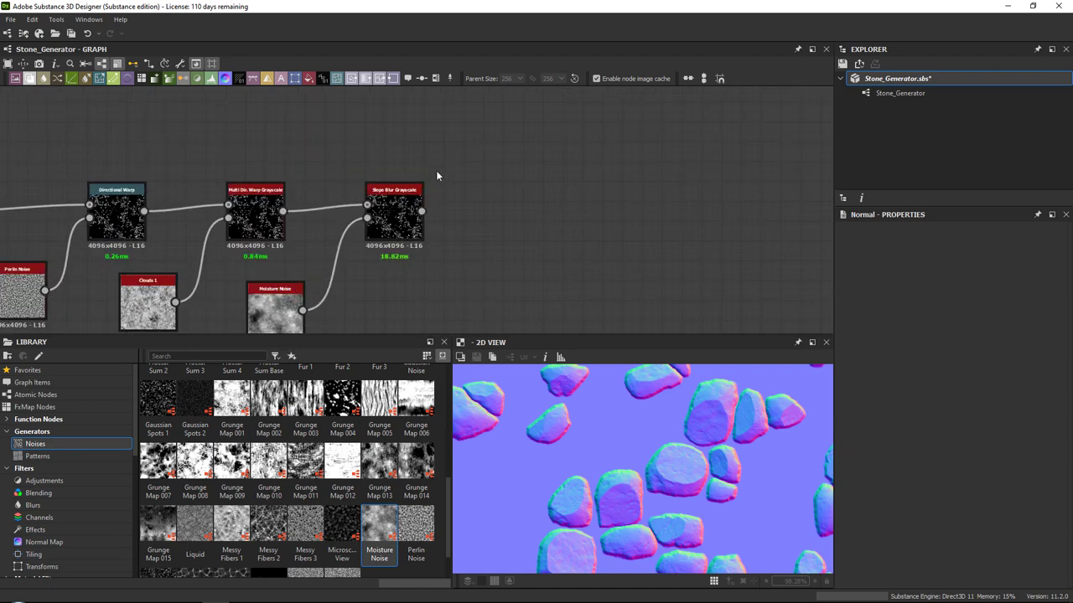
scroll(297, 194, down, 3)
middle_drag(299, 194, 669, 141)
middle_drag(251, 130, 545, 141)
middle_drag(130, 199, 527, 175)
middle_drag(139, 153, 481, 196)
scroll(372, 214, up, 2)
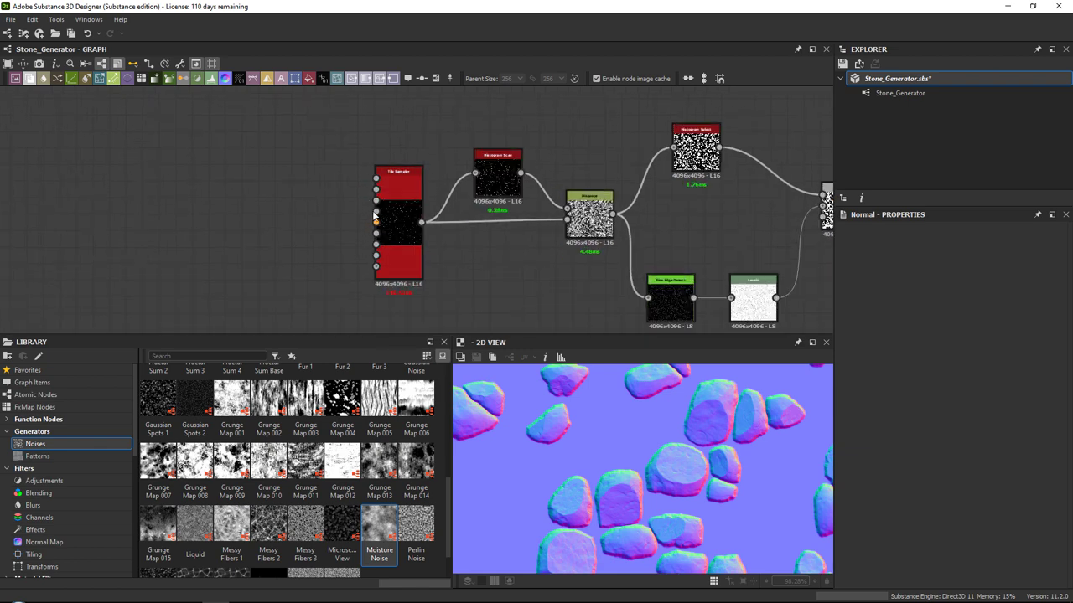
double_click(384, 221)
drag(568, 335, 570, 253)
scroll(629, 390, down, 6)
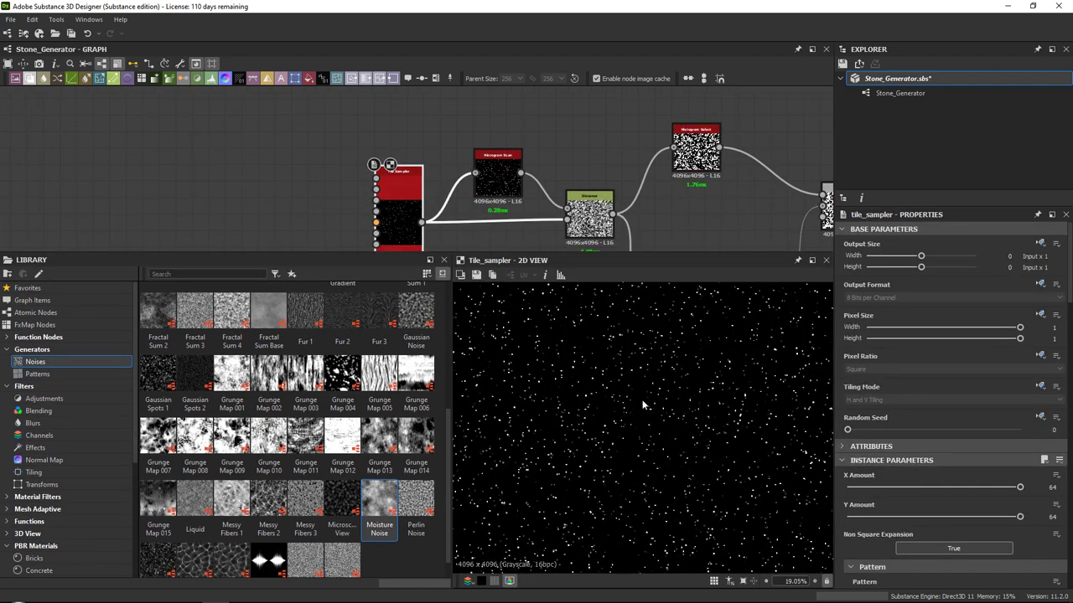
Start exposing the Tile Sampler's Mask Random parameter as a new graph input.
scroll(872, 452, down, 8)
scroll(868, 448, down, 8)
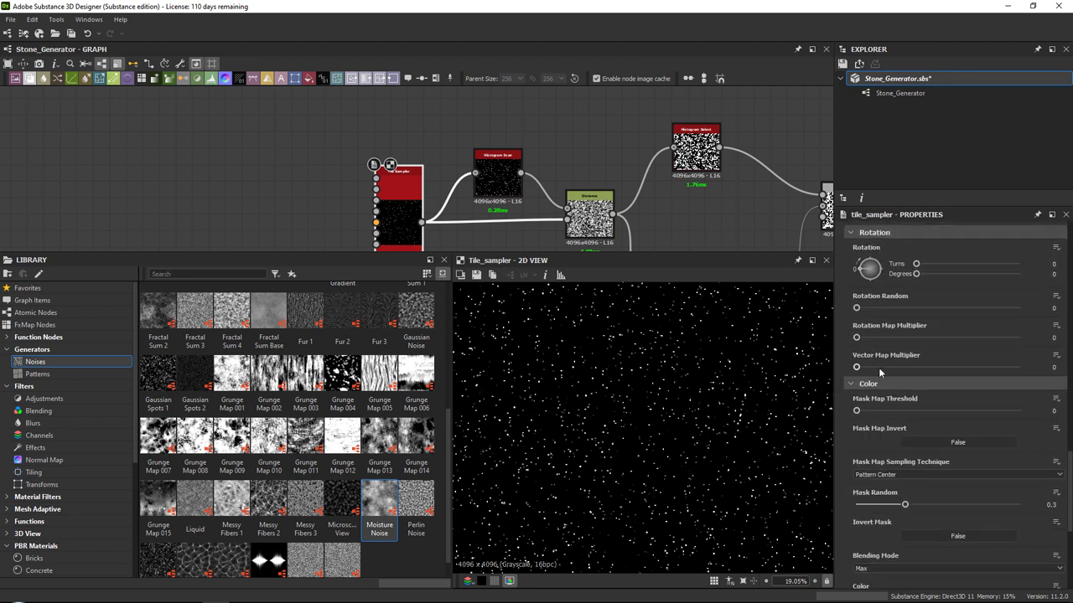
scroll(884, 386, down, 2)
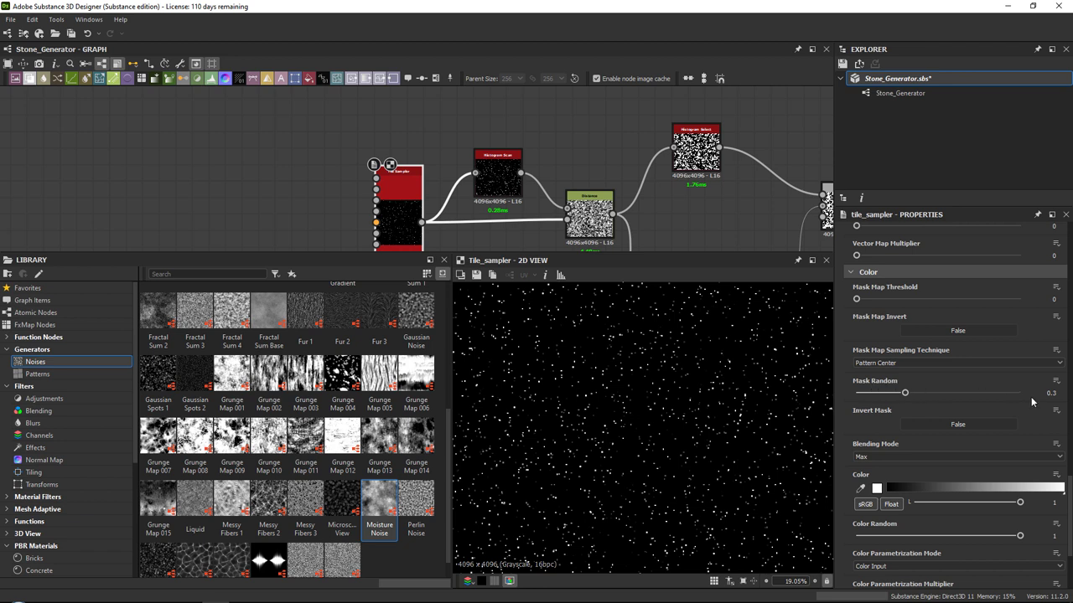
click(1056, 383)
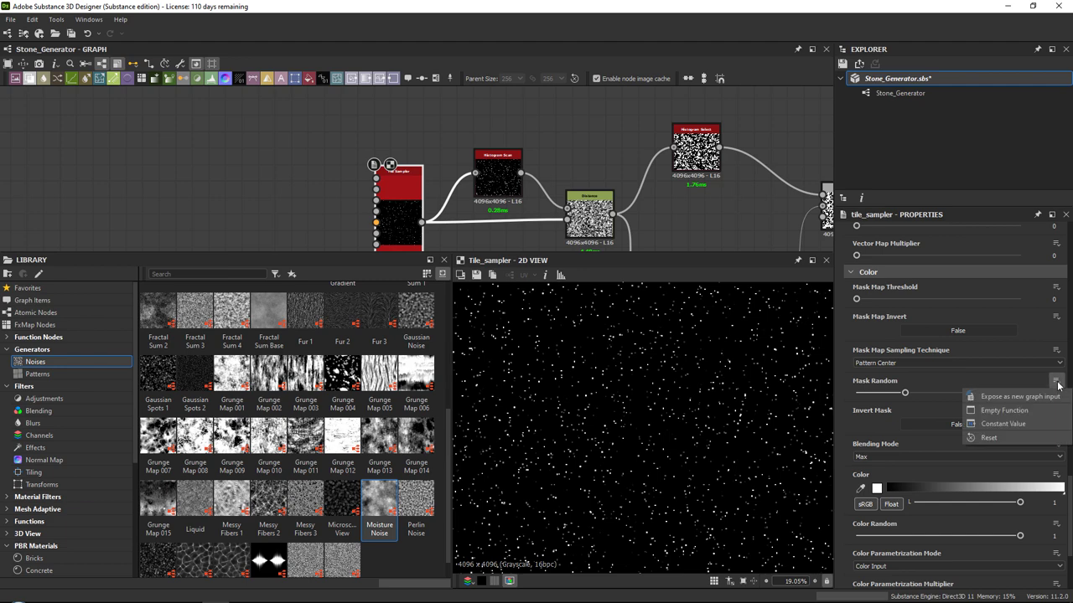
click(1006, 398)
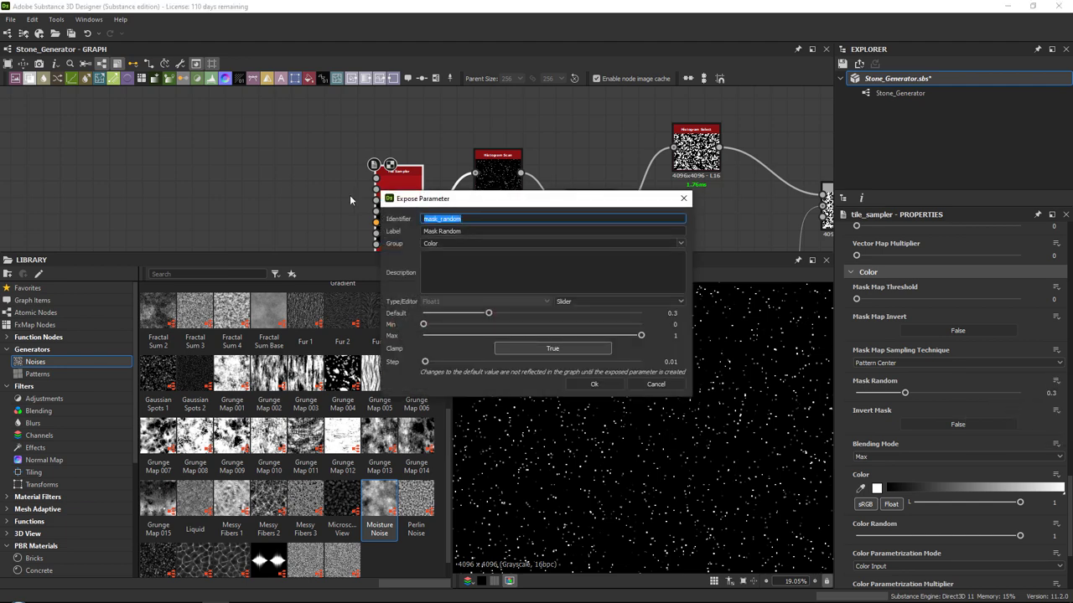
Give the exposed parameter the identifier and label Stone_Scale, assign it to the group Stone_Generation, and create it.
text(Stone_Scale)
key(ctrl+c)
key(Tab)
key(ctrl+v)
click(459, 243)
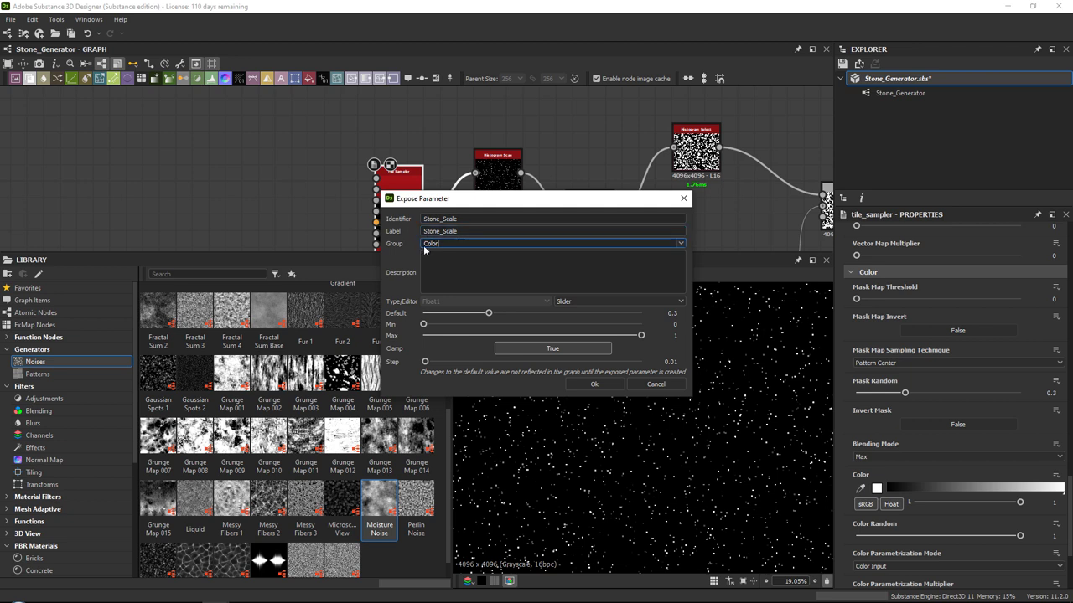
double_click(446, 243)
text(Stone_Generation)
click(597, 384)
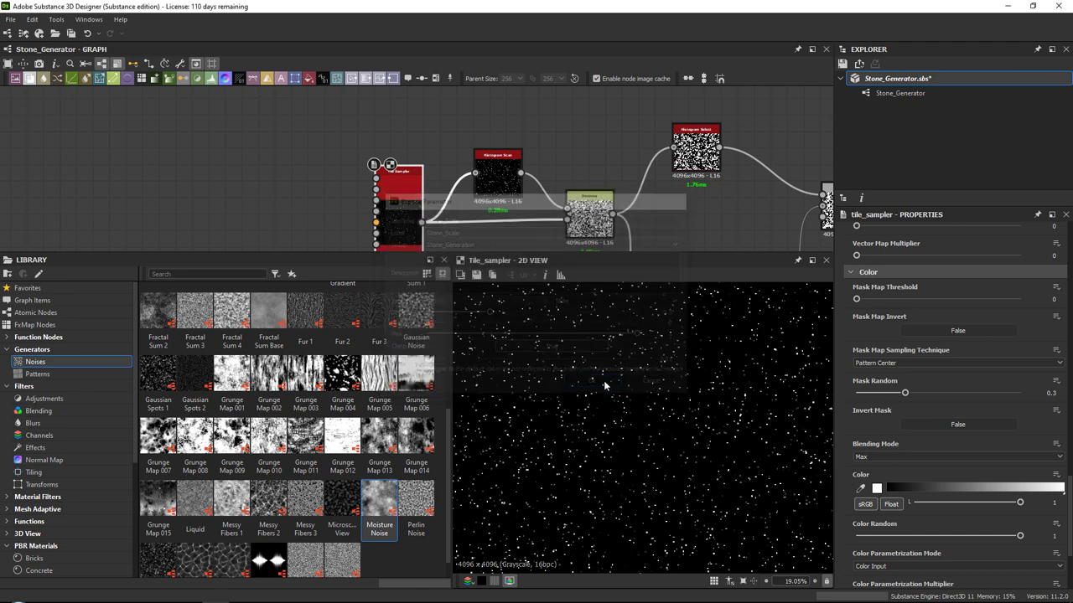
Check the Stone_Scale input in the graph's properties and open its preview control in the Stone_Generation group.
click(880, 94)
click(897, 93)
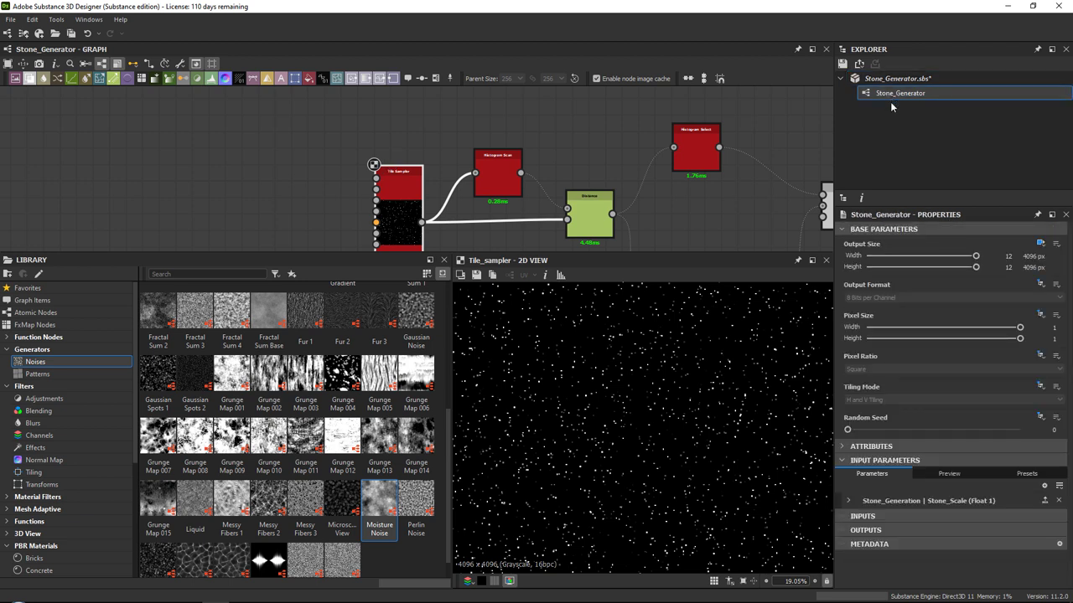
click(849, 500)
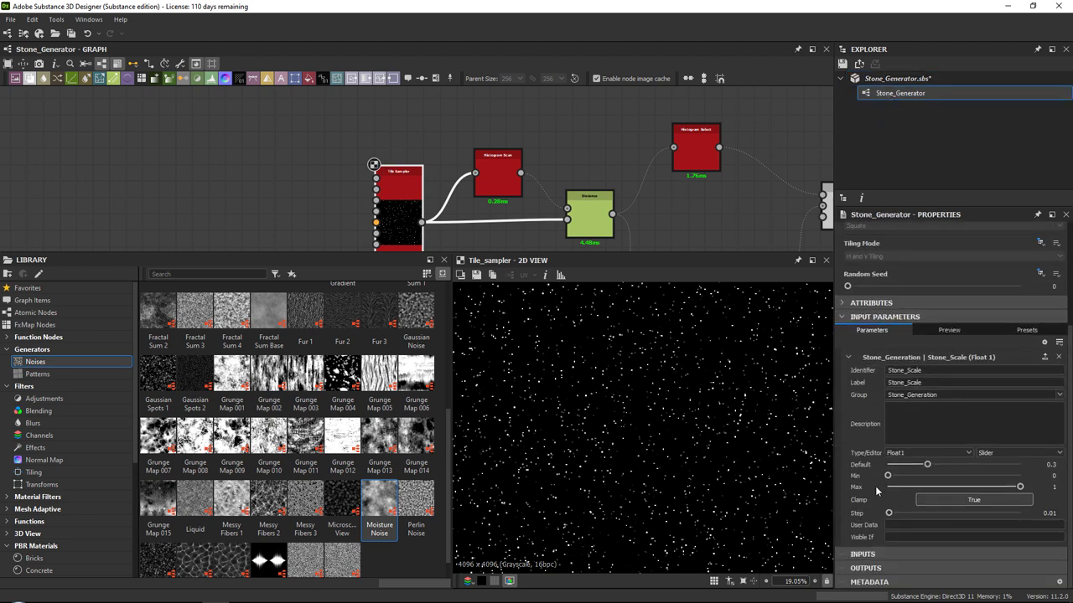
click(919, 330)
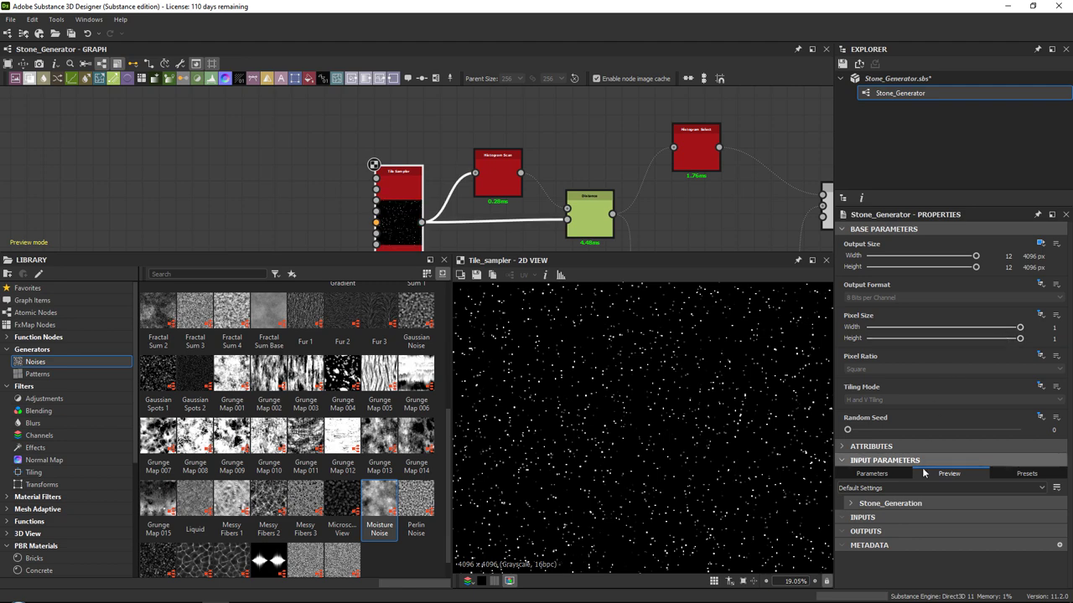
click(884, 504)
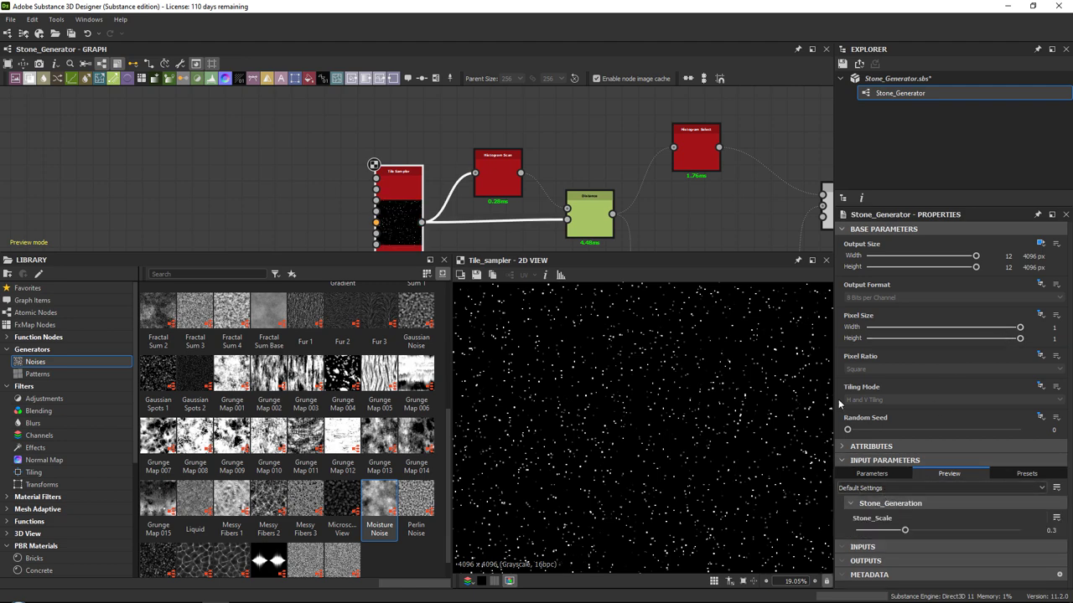
Display the output of the last Slope Blur Grayscale in the chain in the 2D view.
middle_drag(696, 197, 347, 170)
scroll(491, 209, down, 3)
middle_drag(491, 210, 134, 172)
middle_drag(712, 180, 260, 174)
middle_drag(659, 174, 156, 190)
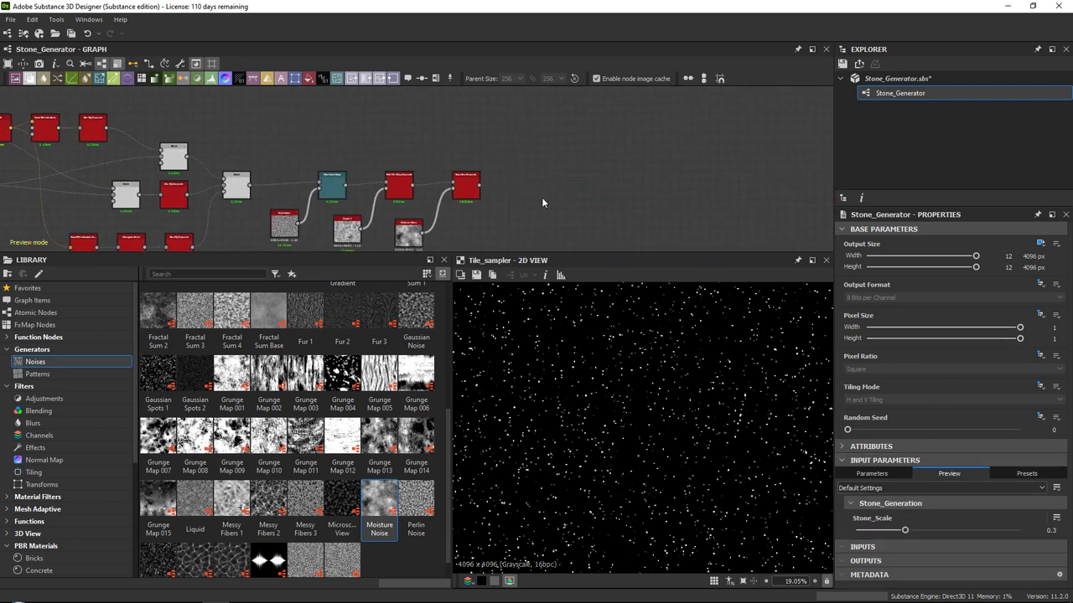
scroll(494, 191, up, 5)
double_click(449, 186)
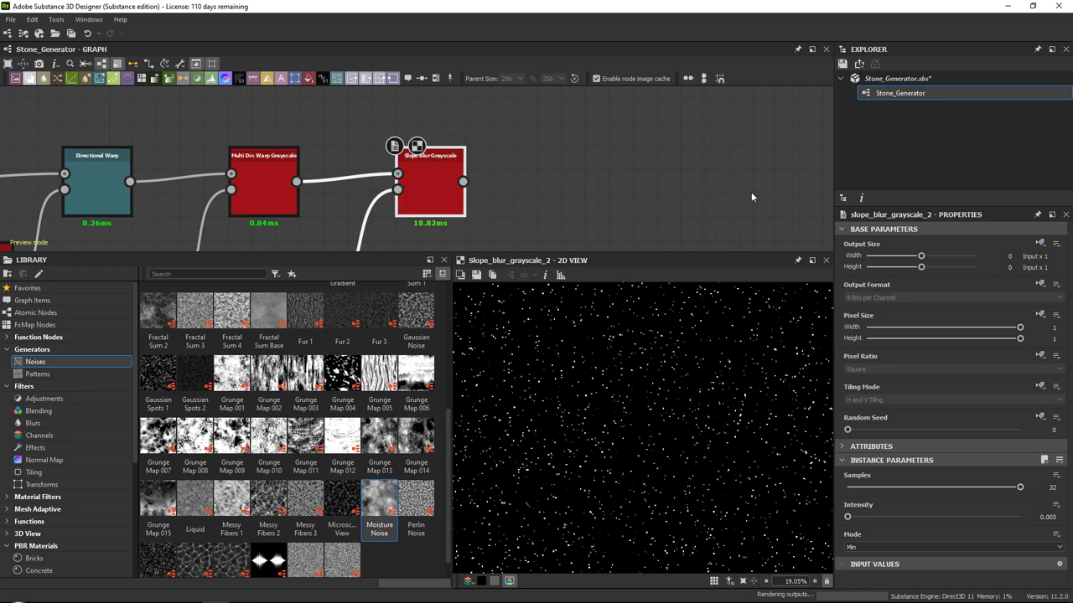
Preview the stones with Stone_Scale at 1, 0.05 and 0.02 to compare their sizes.
click(900, 93)
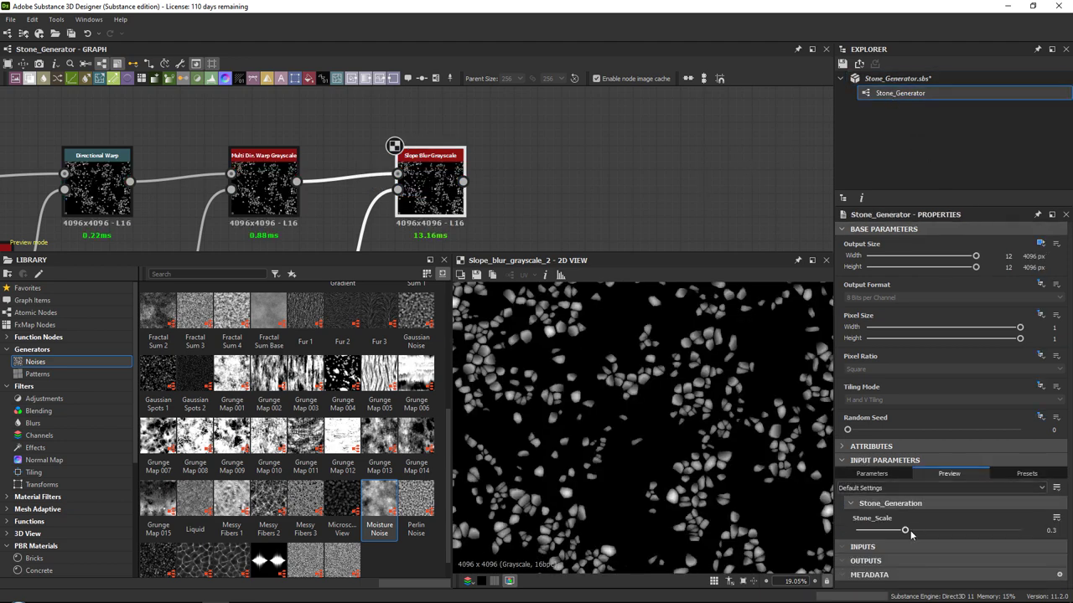
drag(906, 531, 1019, 531)
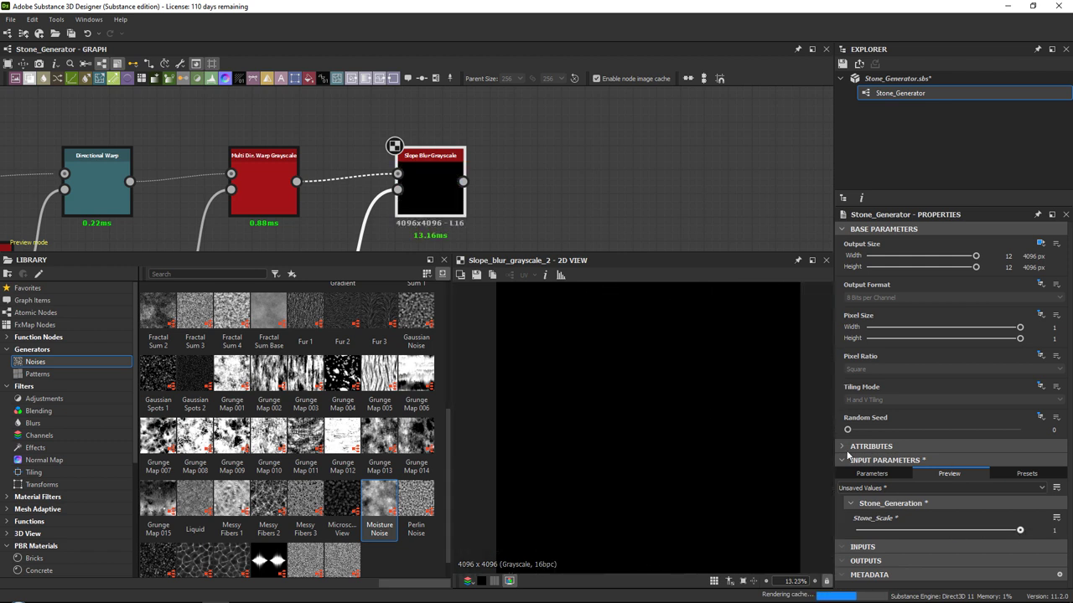
click(1011, 533)
scroll(656, 372, up, 2)
drag(1010, 531, 864, 531)
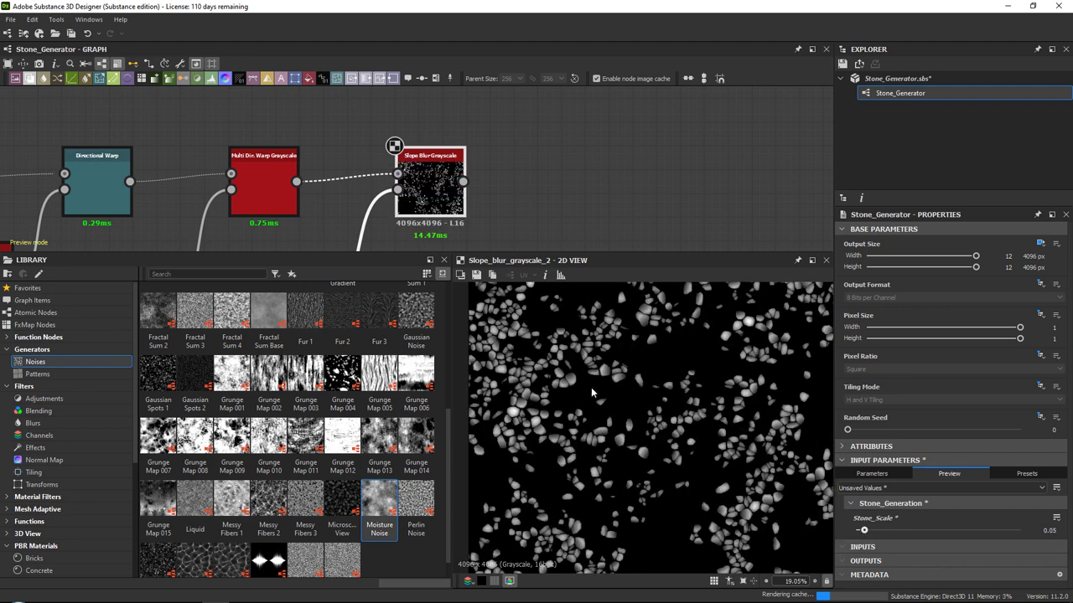
scroll(569, 358, up, 5)
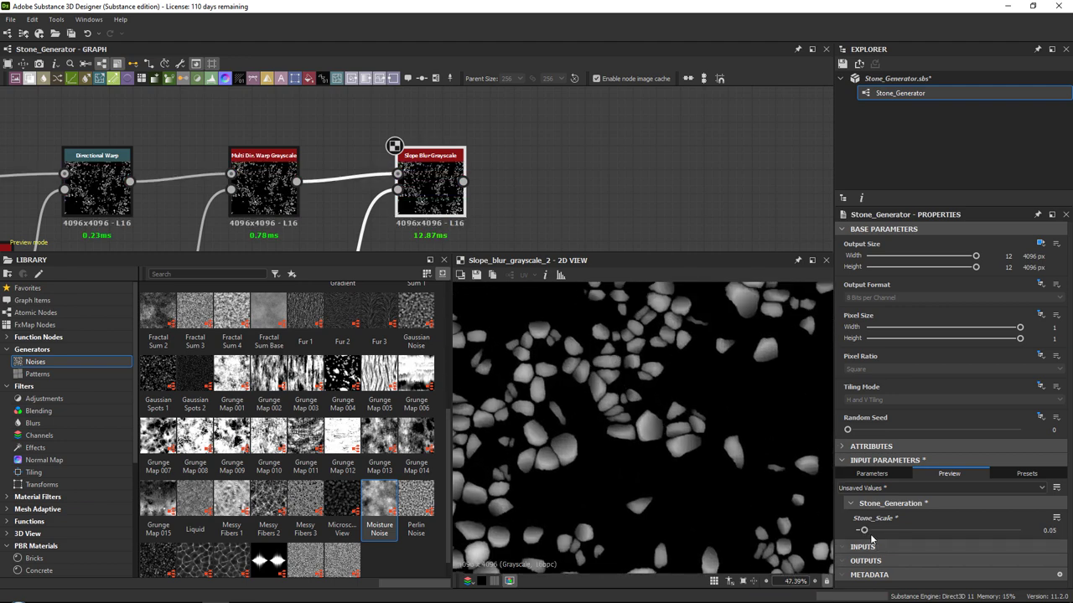
drag(863, 531, 859, 531)
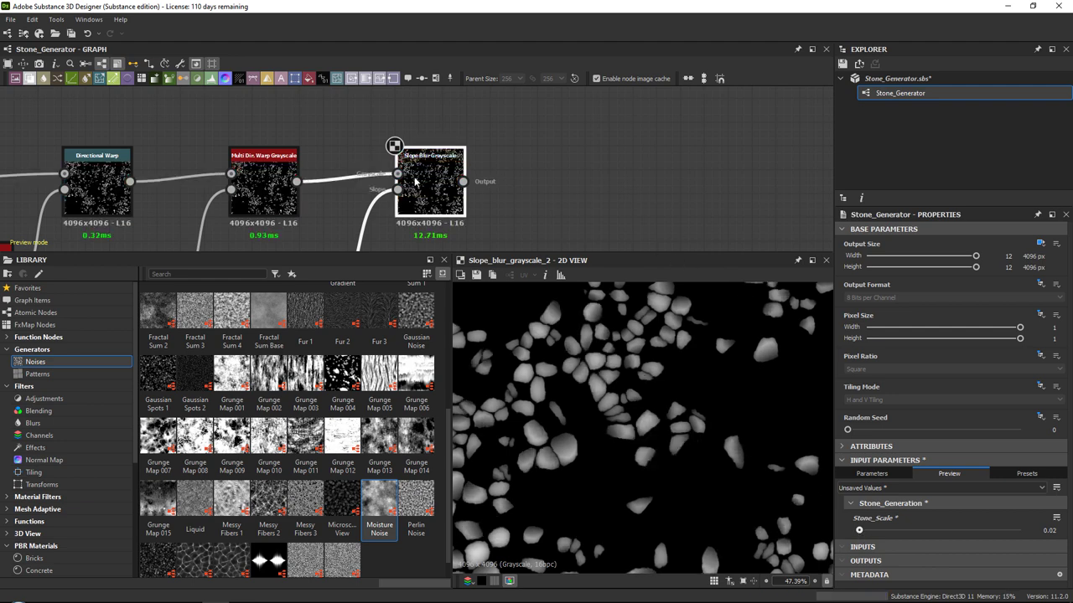
Display the Tile Sampler at the start of the graph and review its amount, size, scale and mask parameters.
scroll(477, 168, down, 3)
scroll(622, 117, down, 2)
middle_drag(680, 138, 955, 145)
scroll(469, 146, down, 1)
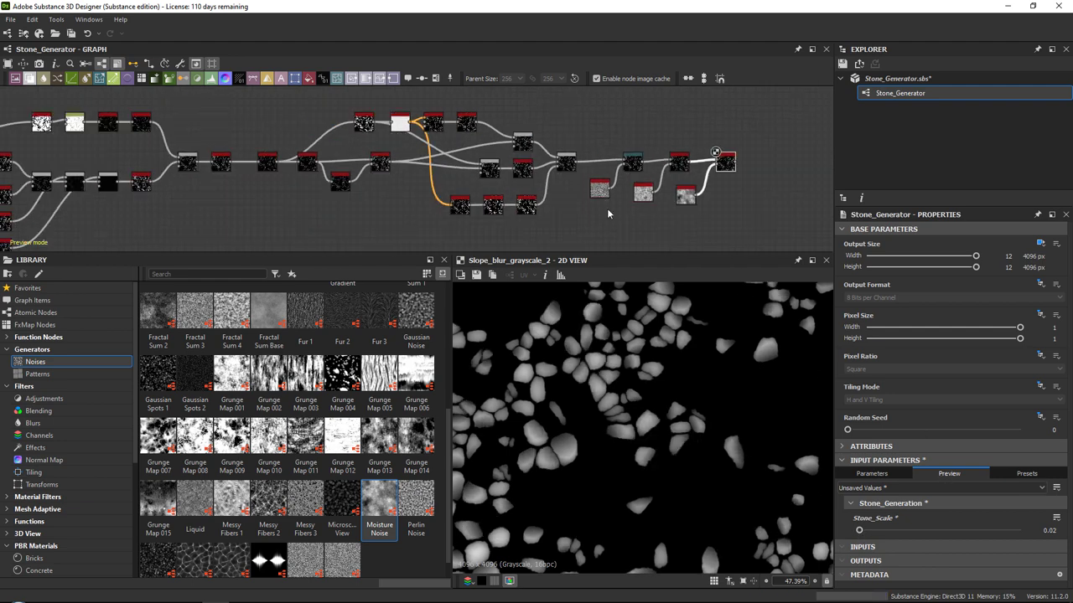
middle_drag(608, 213, 633, 228)
click(887, 473)
middle_drag(23, 156, 652, 151)
scroll(311, 148, up, 3)
double_click(313, 155)
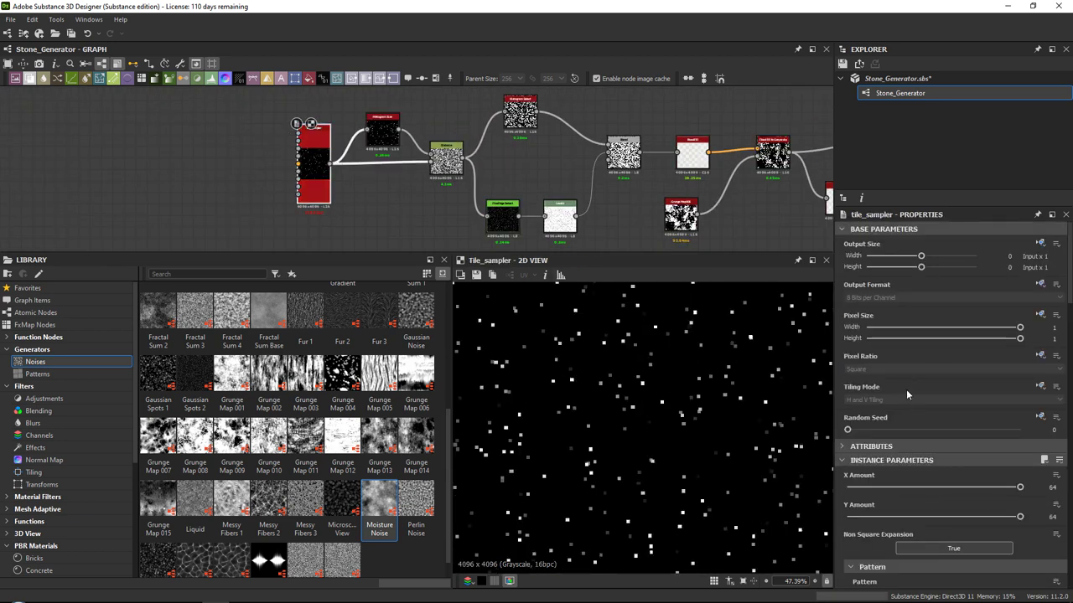
scroll(905, 388, down, 2)
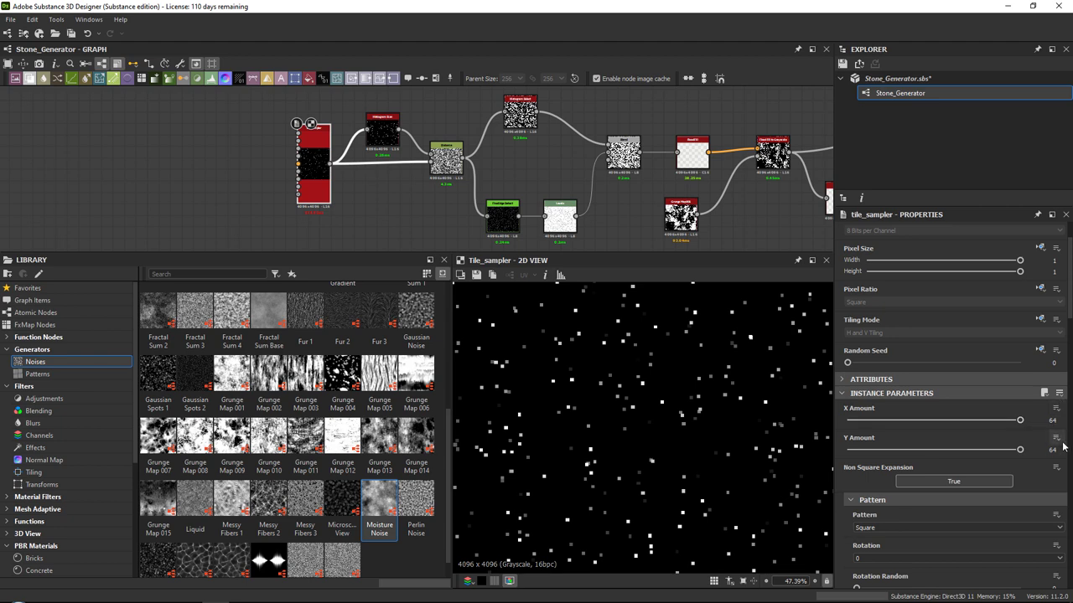
scroll(1062, 448, down, 10)
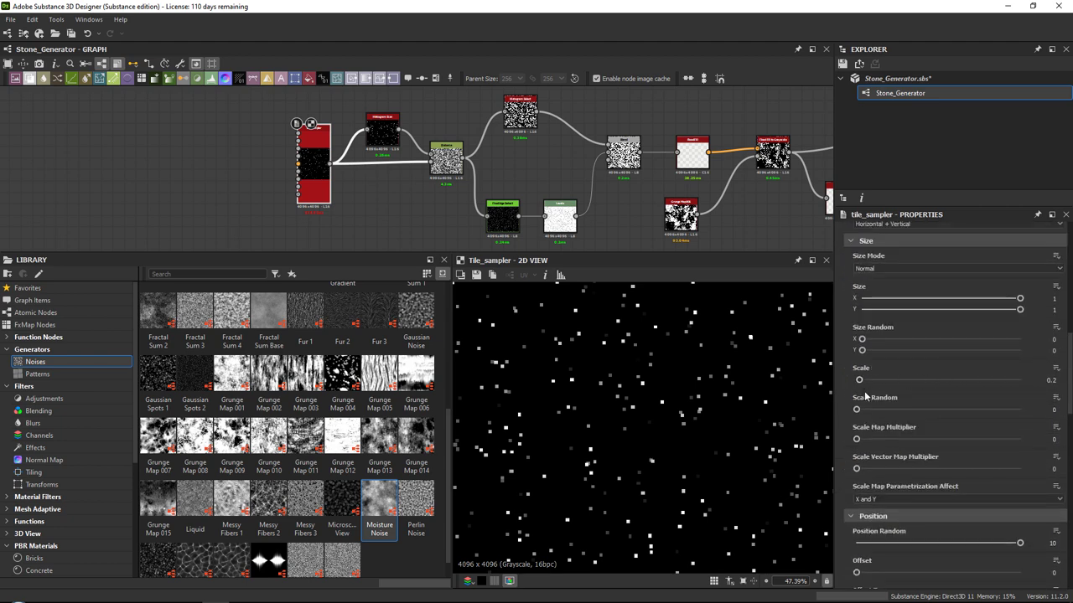
scroll(871, 402, down, 10)
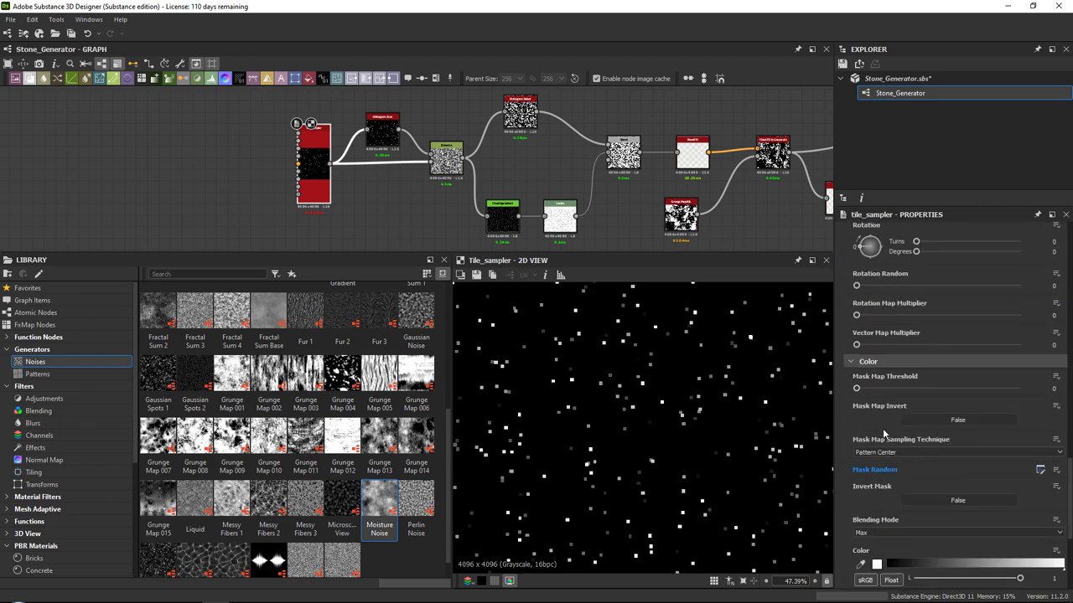
Review the outputs and settings of the Histogram Select and Grunge Map 001 nodes.
scroll(512, 146, up, 3)
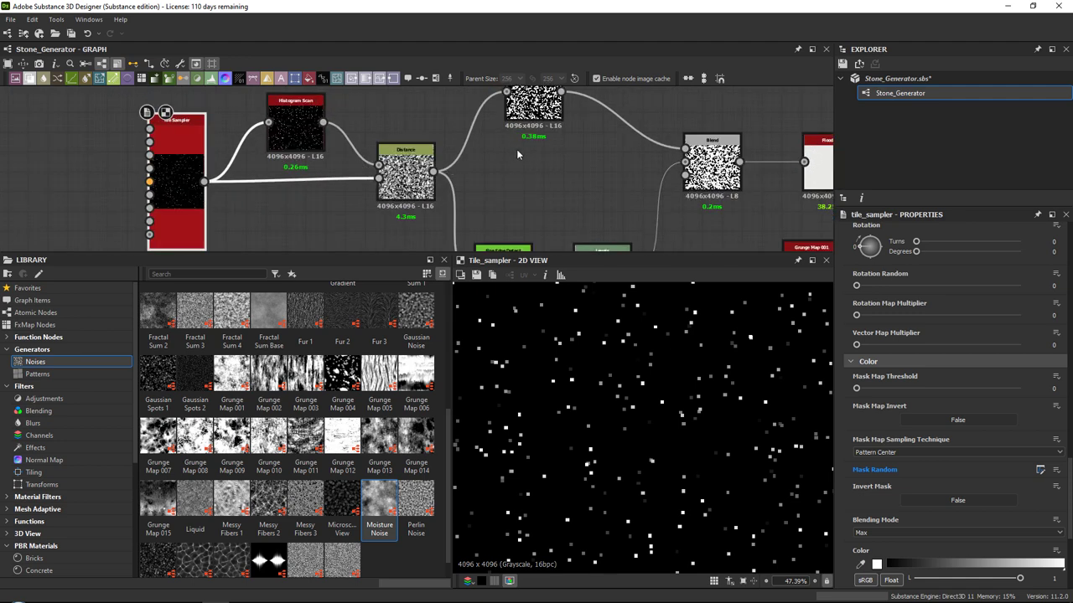
middle_drag(530, 146, 374, 182)
click(167, 155)
middle_drag(394, 247, 294, 251)
middle_drag(295, 141, 310, 169)
double_click(290, 126)
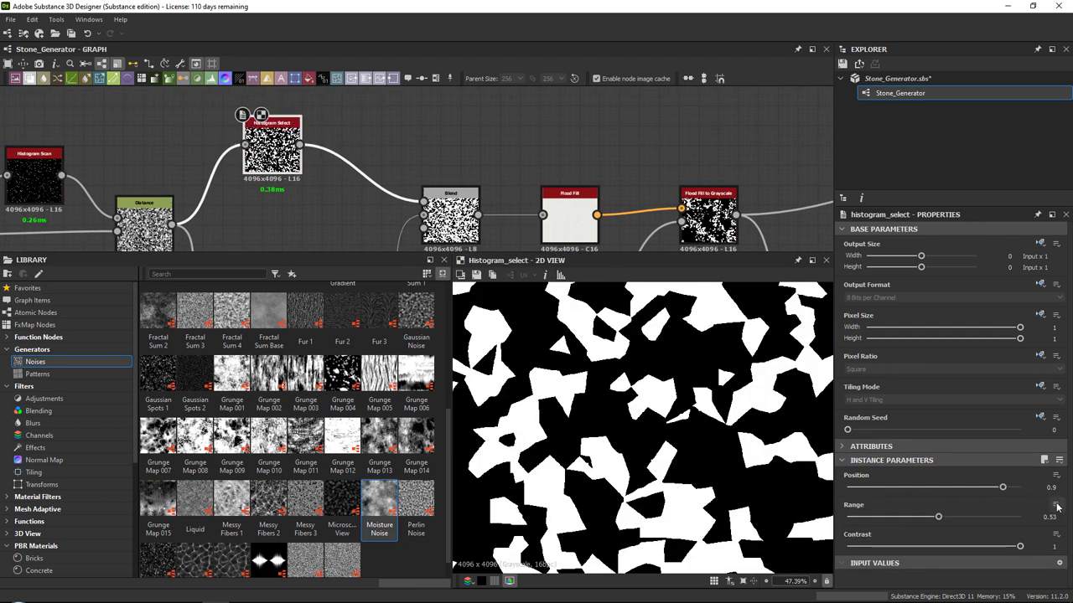
middle_drag(564, 203, 417, 159)
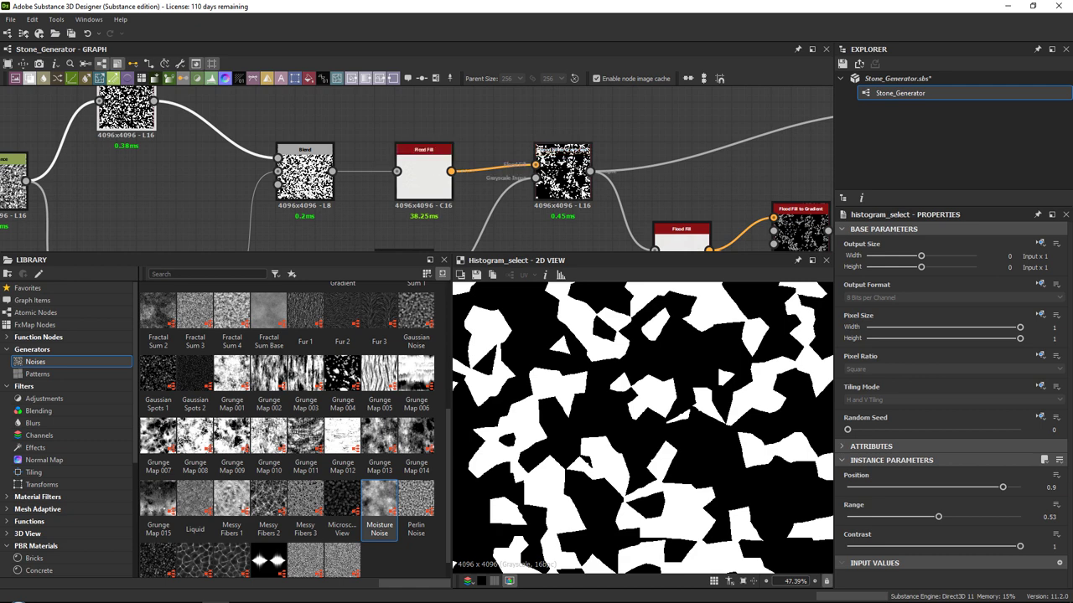
middle_drag(465, 240, 359, 152)
click(302, 188)
double_click(304, 189)
Try adding an Input Grayscale node to the graph near Grunge Map 001.
middle_drag(395, 208, 391, 195)
click(390, 195)
key(space)
text(out)
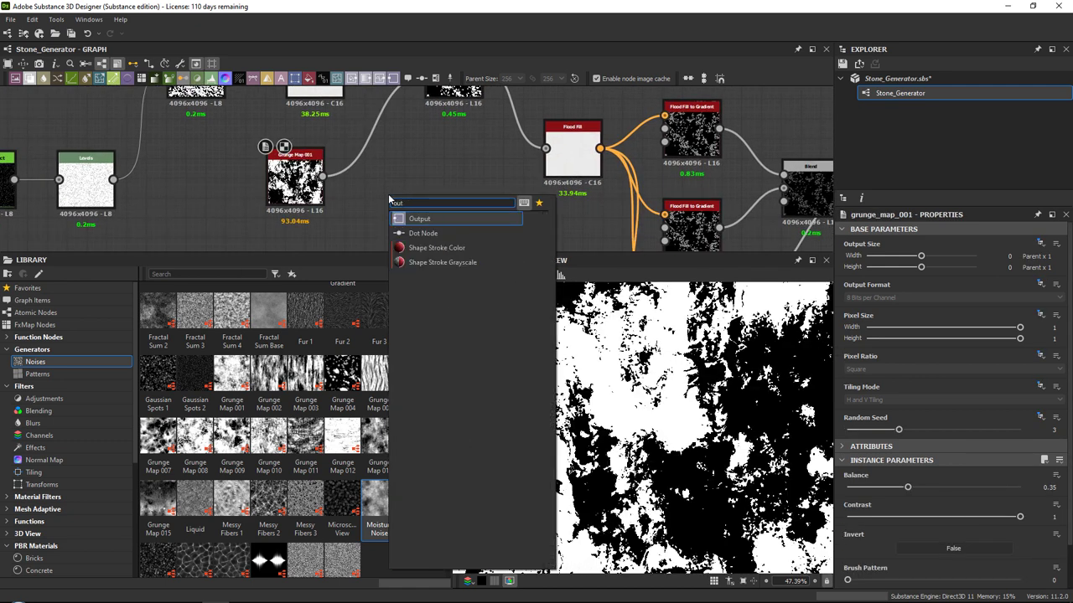
key(Return)
key(space)
text(in)
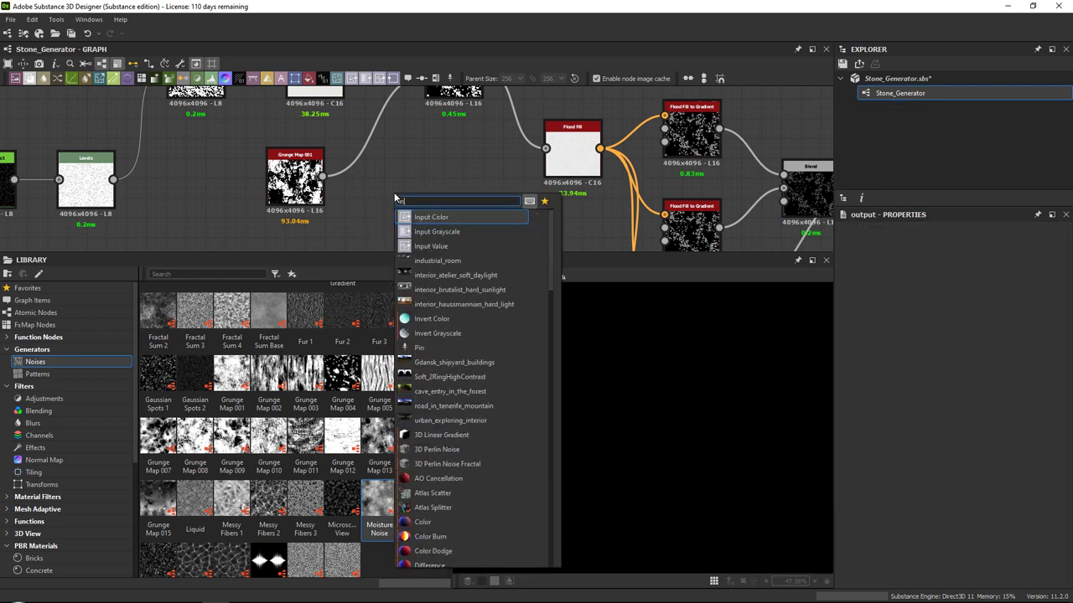
text(p)
key(Down)
key(Return)
drag(397, 195, 375, 215)
middle_drag(388, 199, 365, 234)
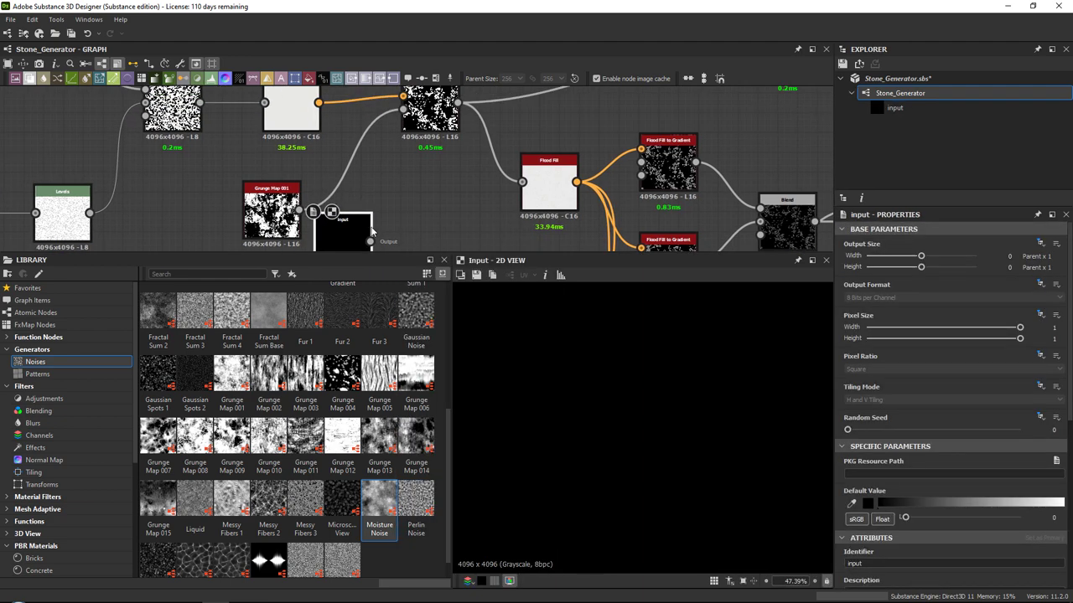
Place the grayscale input node directly below Grunge Map 001.
drag(360, 239, 336, 240)
key(Delete)
middle_drag(336, 240, 349, 221)
drag(311, 182, 297, 192)
middle_drag(298, 192, 331, 123)
click(310, 202)
key(ctrl+z)
key(ctrl+z)
drag(369, 164, 288, 155)
click(250, 194)
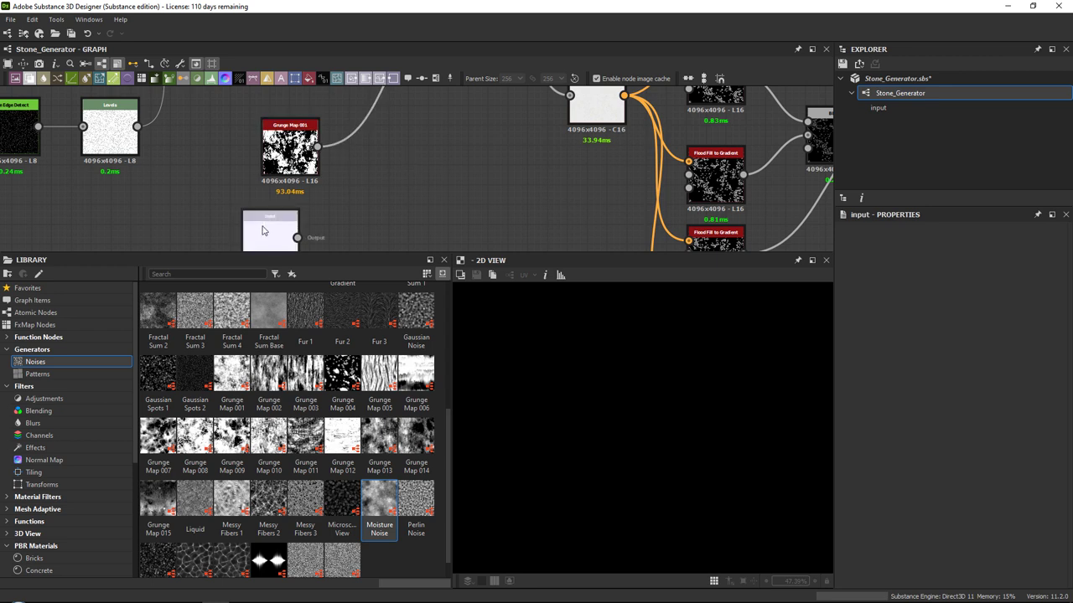
drag(260, 231, 278, 227)
Add a Switch Grayscale node beside Grunge Map 001 and connect the grayscale input to it.
key(space)
text(sw)
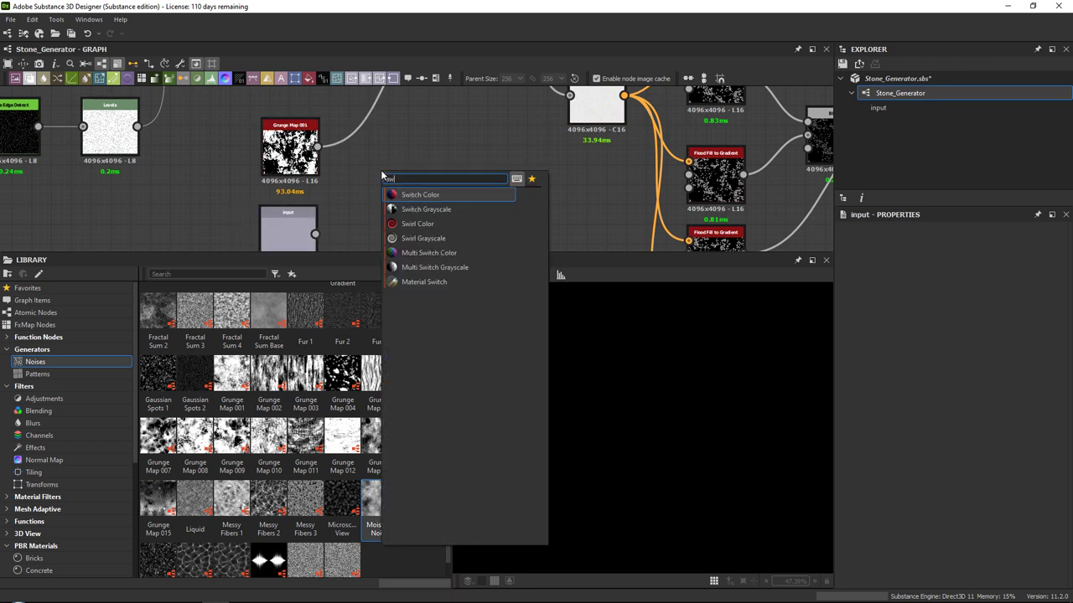
key(Down)
key(Return)
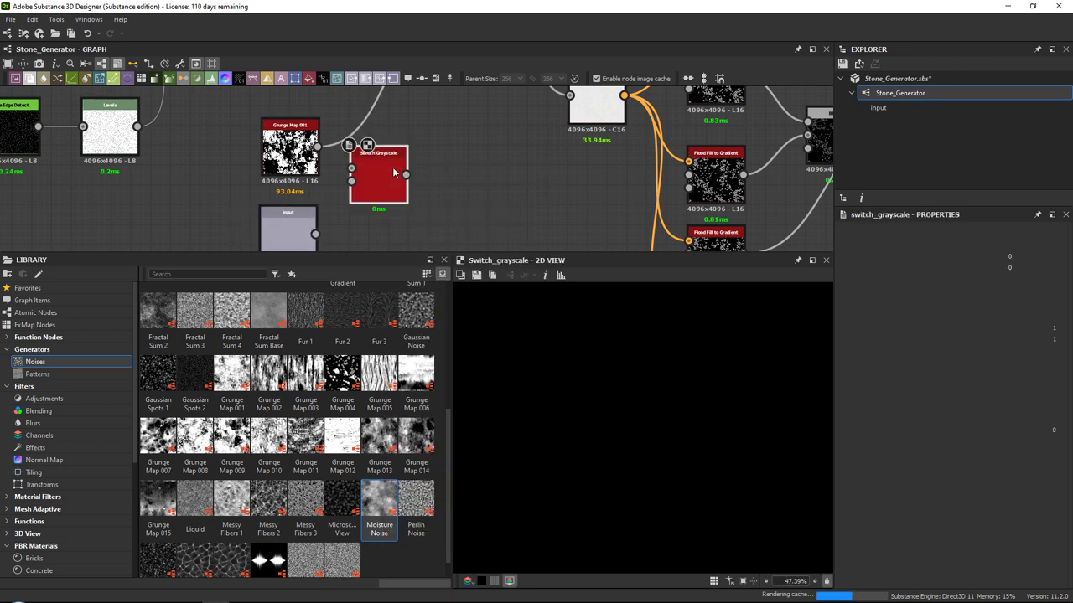
scroll(335, 193, down, 2)
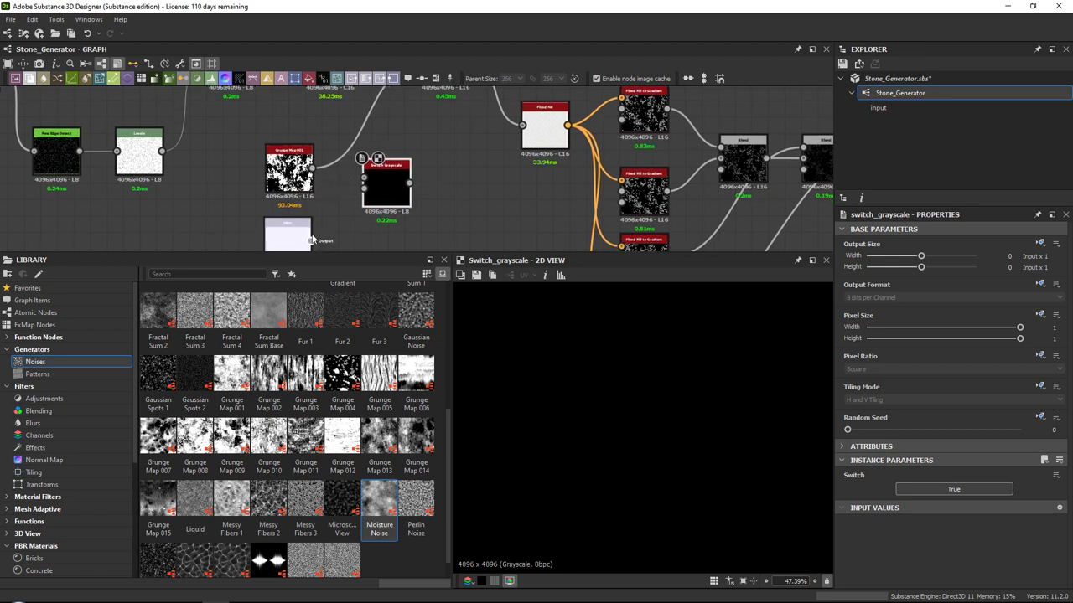
drag(366, 172, 364, 176)
middle_drag(350, 163, 335, 197)
middle_drag(292, 169, 303, 165)
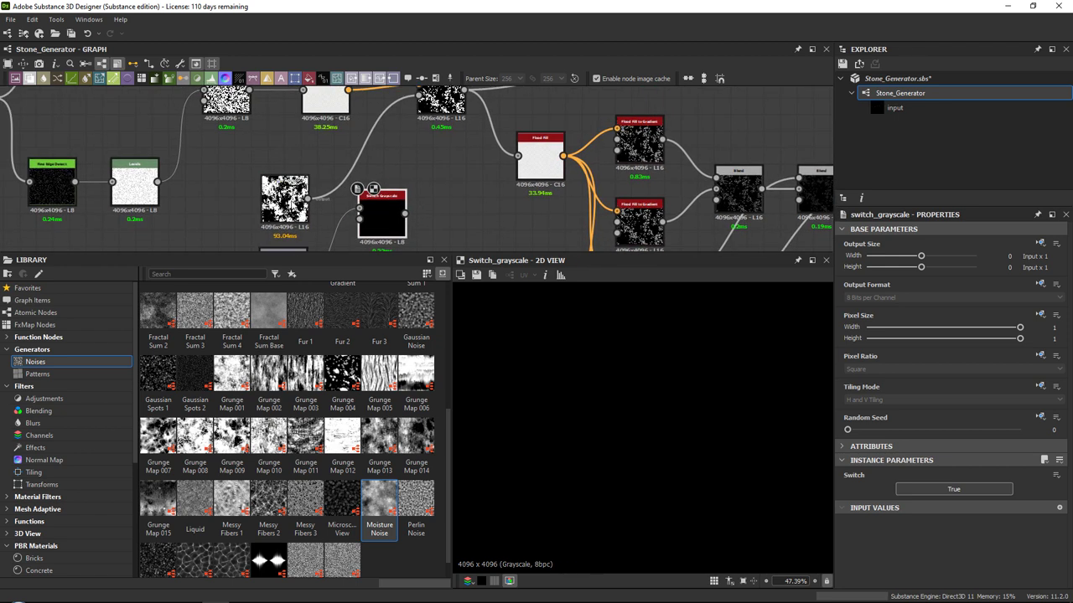
Move Grunge Map 001 aside and add a Uniform Color node in Grayscale mode with a white output color.
drag(290, 191, 231, 182)
click(294, 218)
key(space)
text(uni)
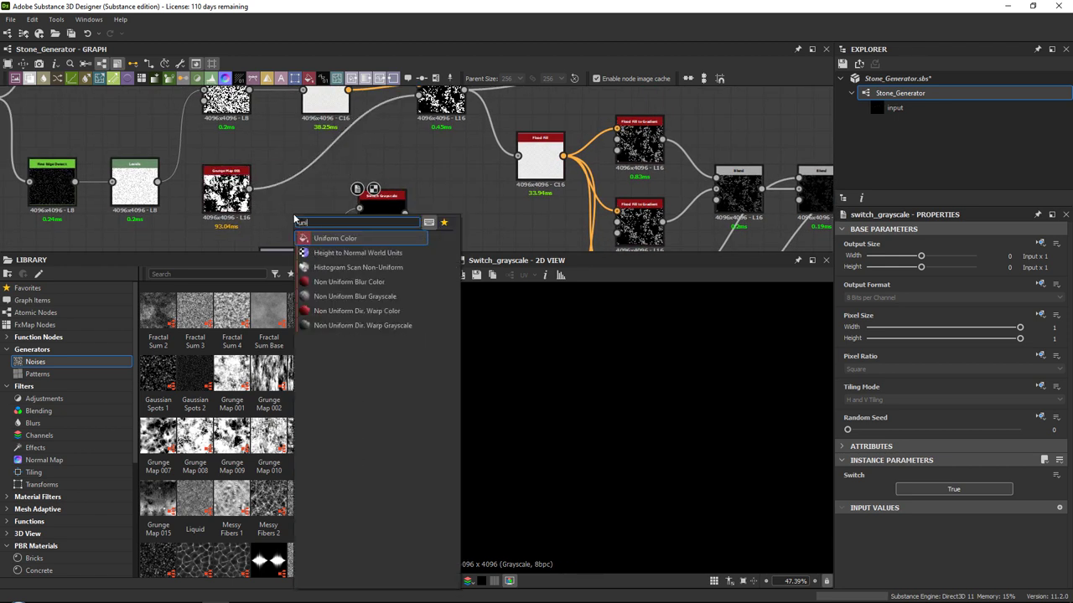
key(Return)
click(967, 473)
drag(880, 520, 1019, 521)
Connect Uniform Color to the switch's false input, feed the switch into Flood Fill to Grayscale, and display that node's output.
drag(376, 227, 373, 225)
drag(299, 213, 300, 179)
drag(422, 110, 418, 96)
middle_drag(399, 207, 404, 166)
scroll(395, 169, up, 3)
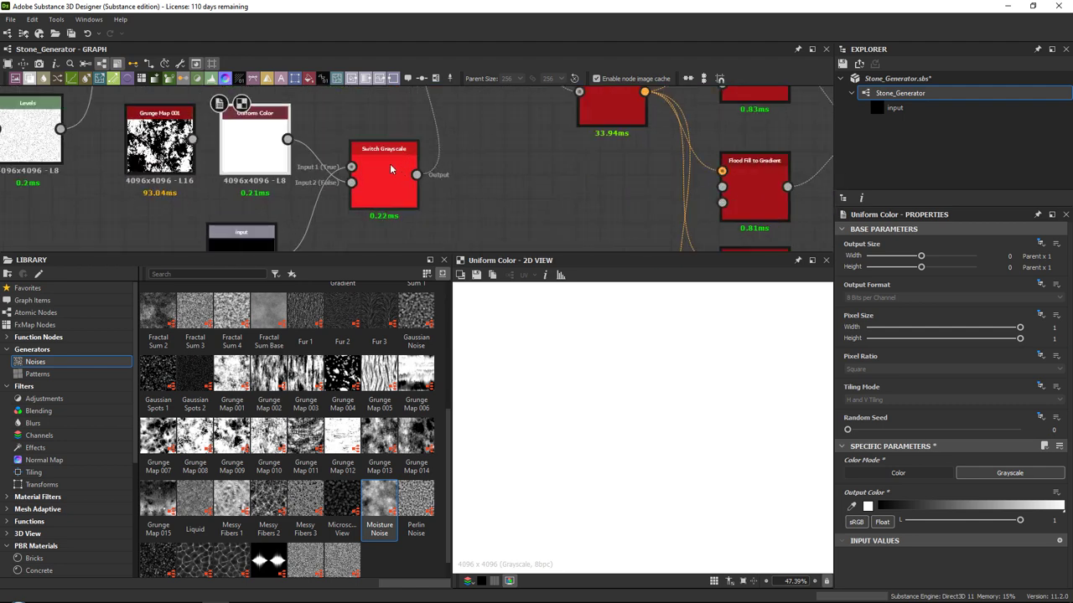
click(397, 170)
middle_drag(450, 130, 397, 235)
scroll(399, 219, down, 3)
double_click(403, 148)
middle_drag(410, 192, 432, 149)
scroll(598, 364, down, 7)
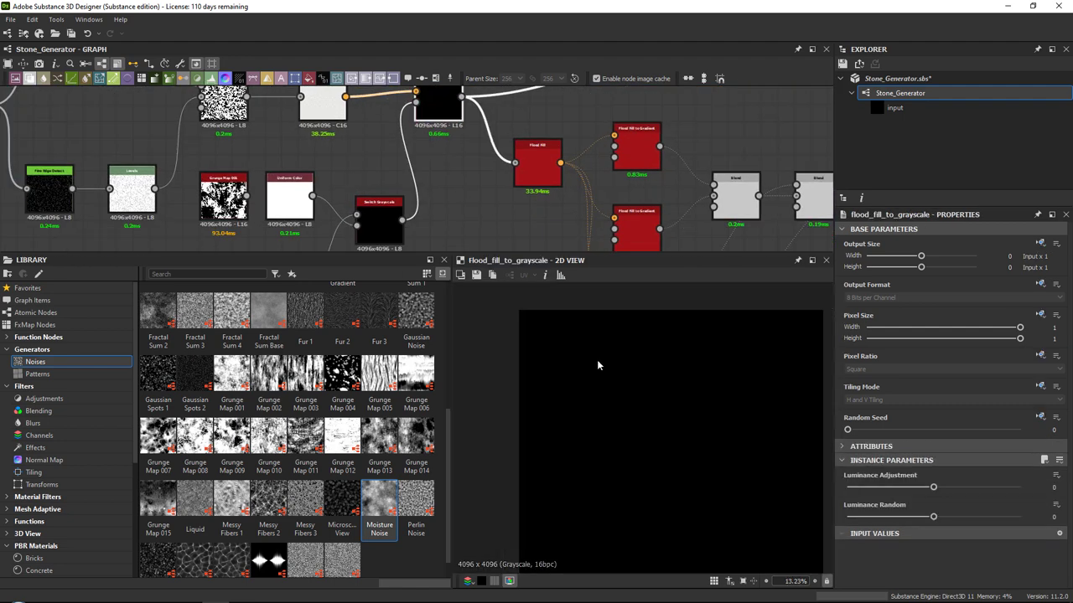
Set the Switch Grayscale node's Switch to False and check the resulting stone mask.
click(396, 238)
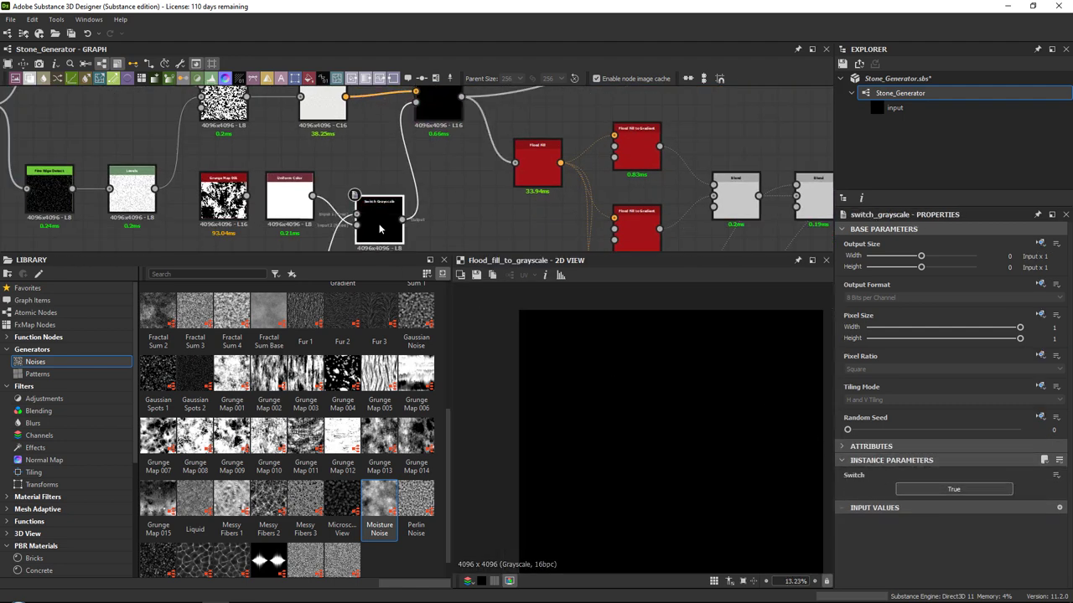
middle_drag(379, 230, 384, 183)
click(954, 489)
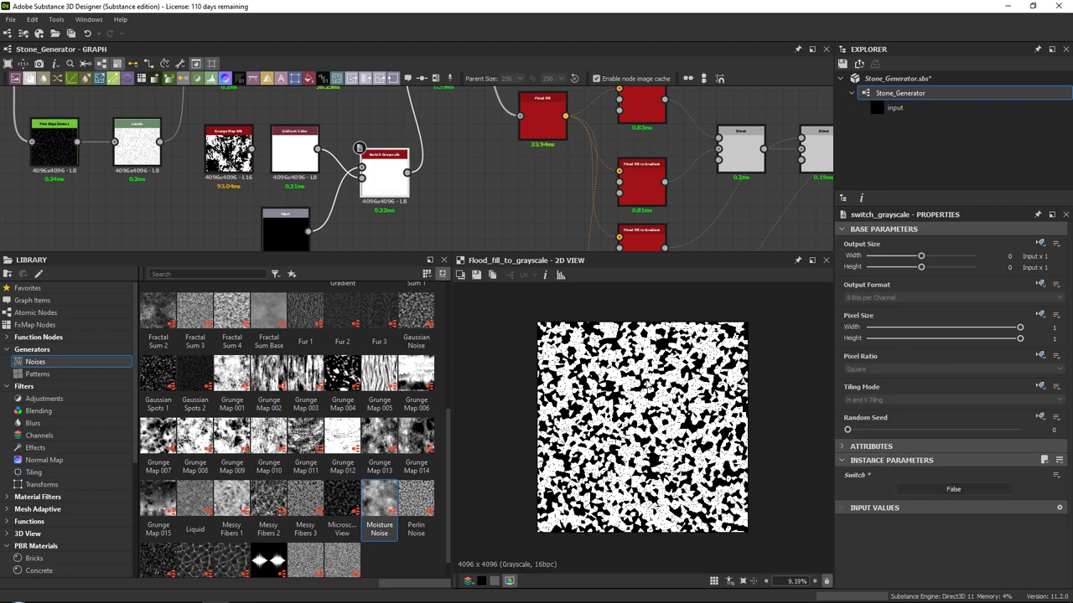
scroll(642, 428, up, 5)
drag(386, 182, 388, 193)
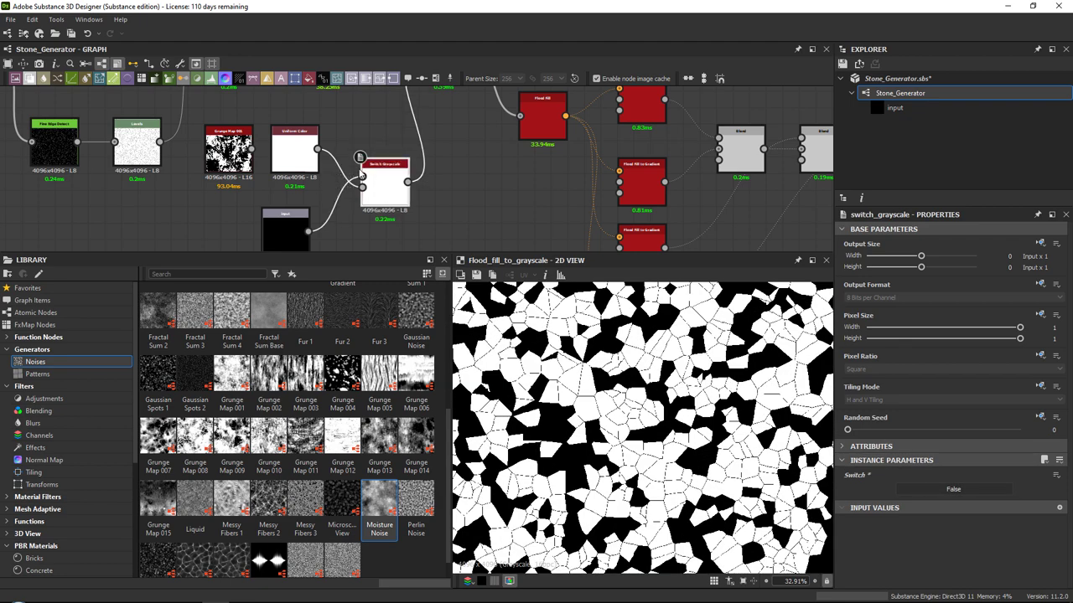
Reconnect Grunge Map 001 to Flood Fill to Grayscale and delete the grayscale input, Uniform Color and Switch Grayscale nodes.
middle_drag(259, 137, 235, 198)
drag(404, 96, 403, 107)
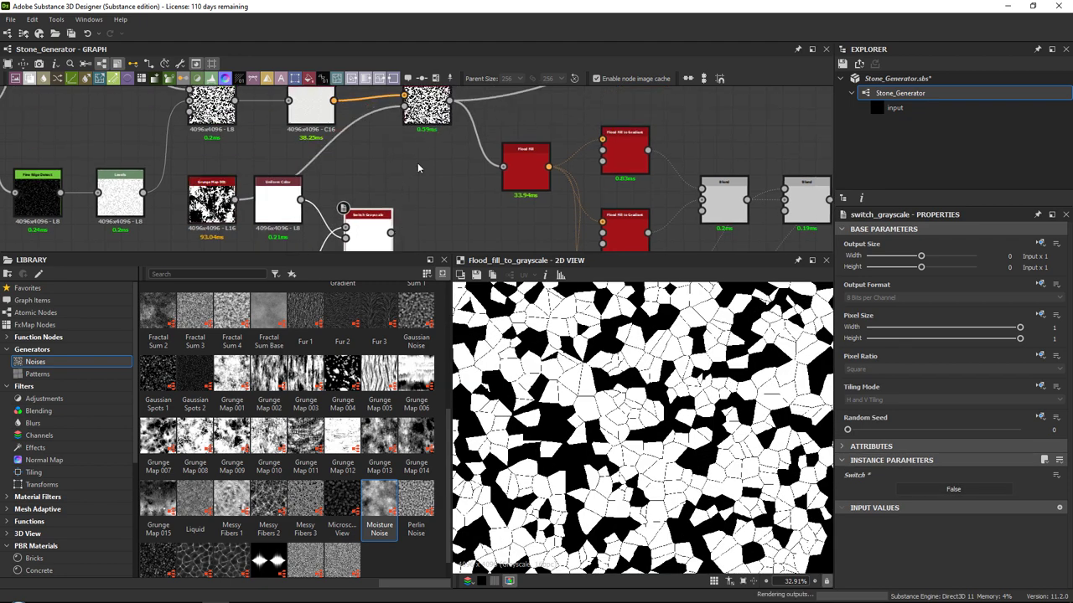
scroll(428, 141, down, 2)
middle_drag(441, 222, 414, 173)
drag(384, 123, 297, 193)
key(Delete)
Inspect the second Flood Fill and the upper Invert Grayscale, Distance and Auto Levels branch.
middle_drag(440, 152, 279, 228)
scroll(319, 190, up, 2)
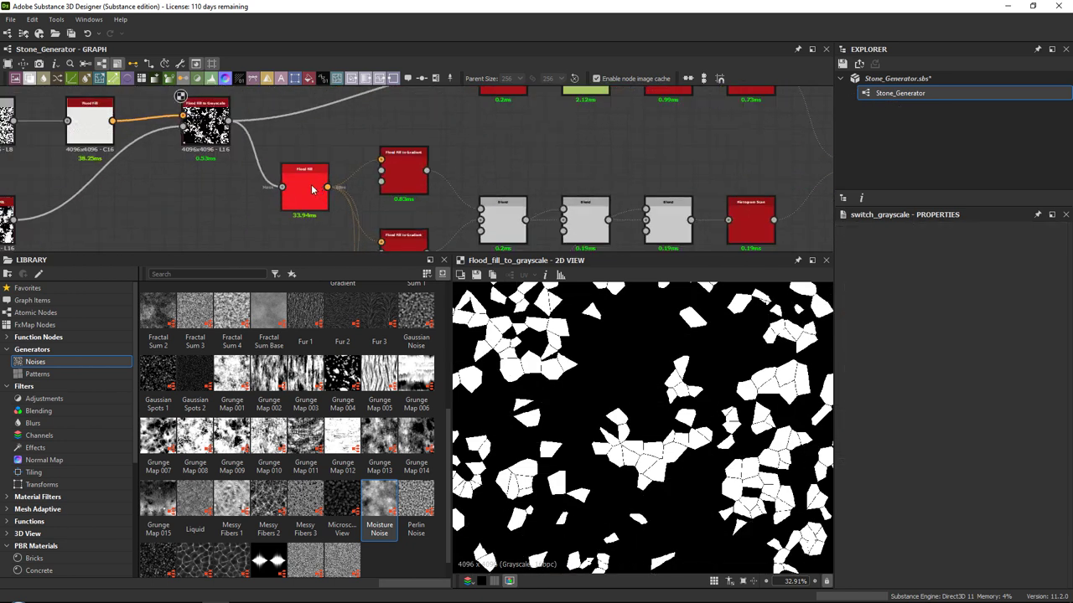
double_click(310, 191)
scroll(476, 172, down, 1)
middle_drag(476, 174, 342, 251)
scroll(357, 184, up, 1)
double_click(358, 184)
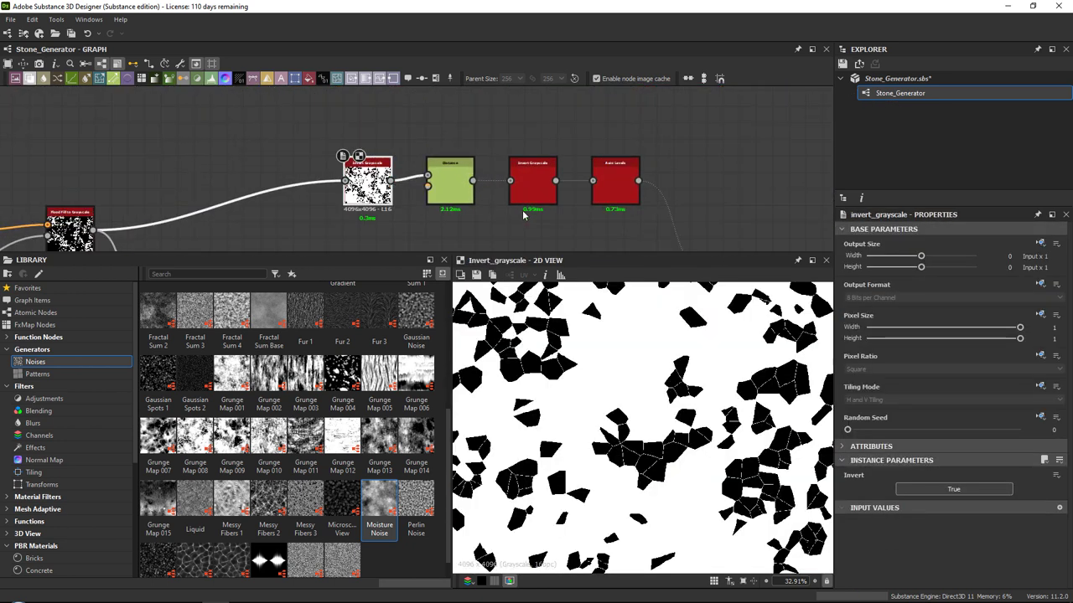
middle_drag(358, 184, 223, 123)
double_click(400, 119)
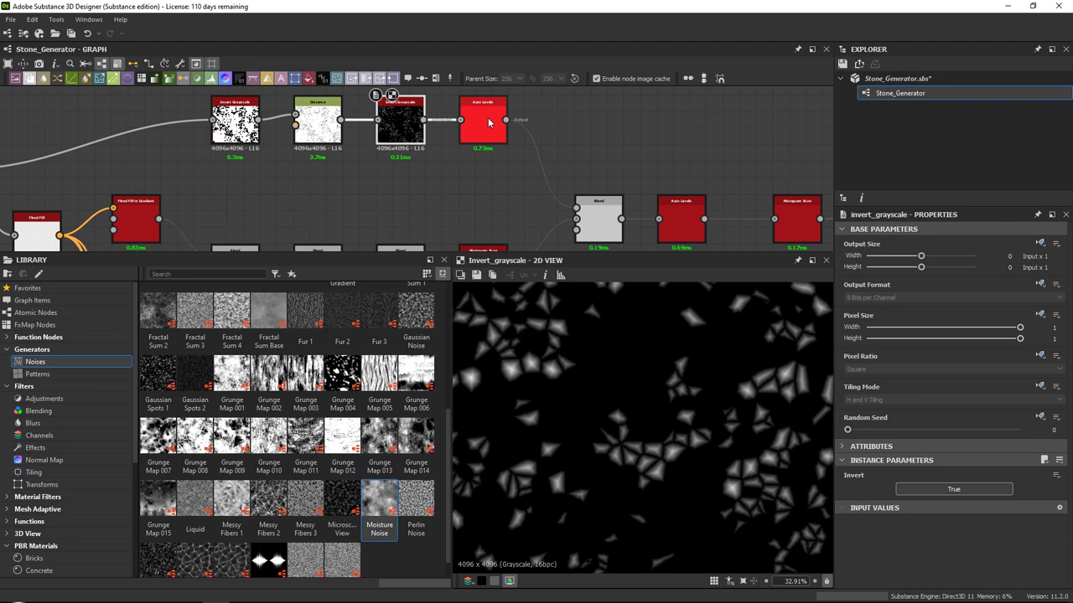
double_click(483, 122)
Try different opacity values on the Multiply Blend after the Auto Levels branch and undo the change.
double_click(598, 219)
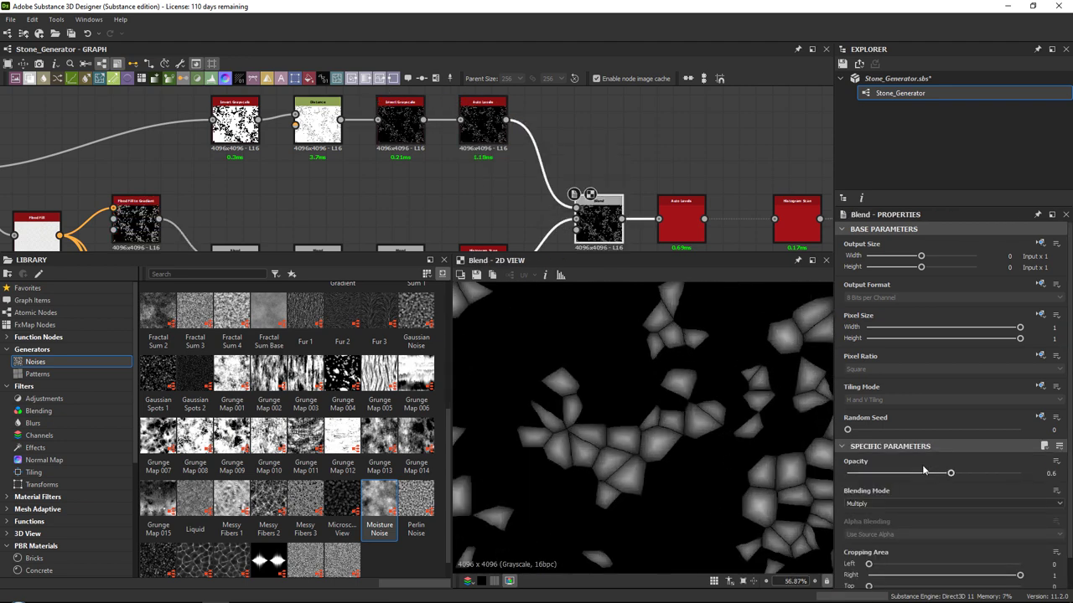
drag(924, 476, 811, 471)
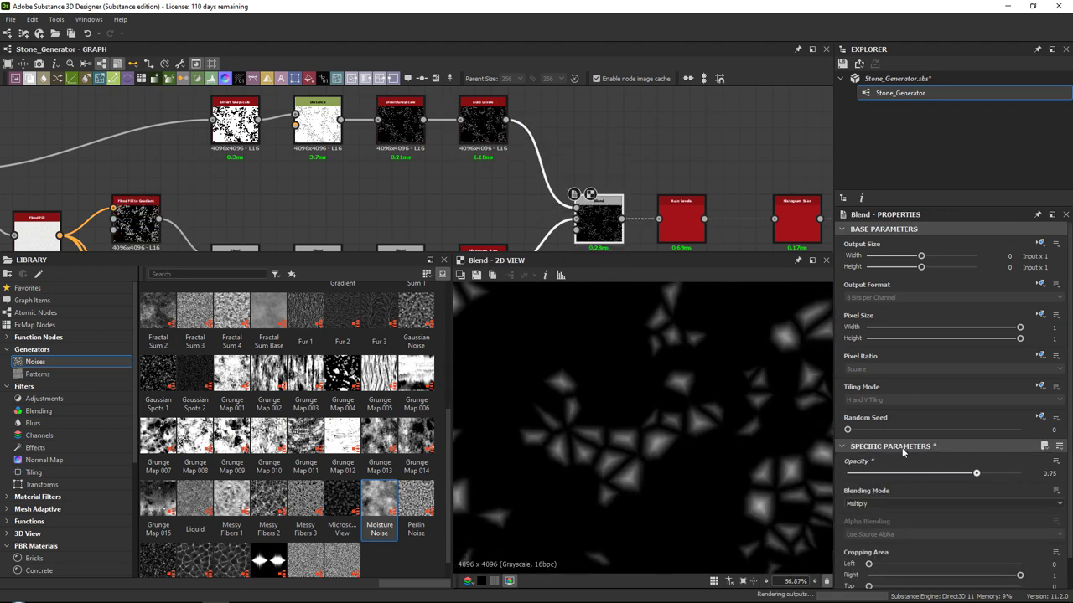
key(ctrl+z)
Try different Position values on the Histogram Scan after the blended Auto Levels, ending at 0.38.
middle_drag(595, 157, 434, 69)
middle_drag(374, 151, 218, 196)
double_click(355, 177)
middle_drag(466, 171, 346, 180)
double_click(355, 182)
middle_drag(422, 184, 313, 203)
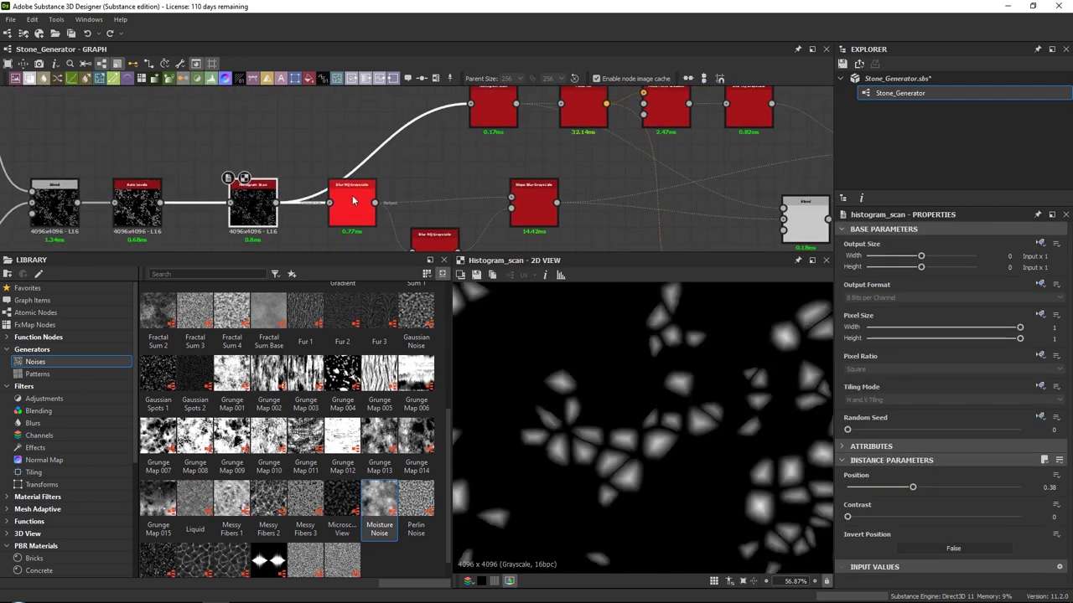
mouse_move(914, 486)
mouse_down()
mouse_move(851, 487)
mouse_move(1024, 487)
mouse_move(912, 487)
mouse_up()
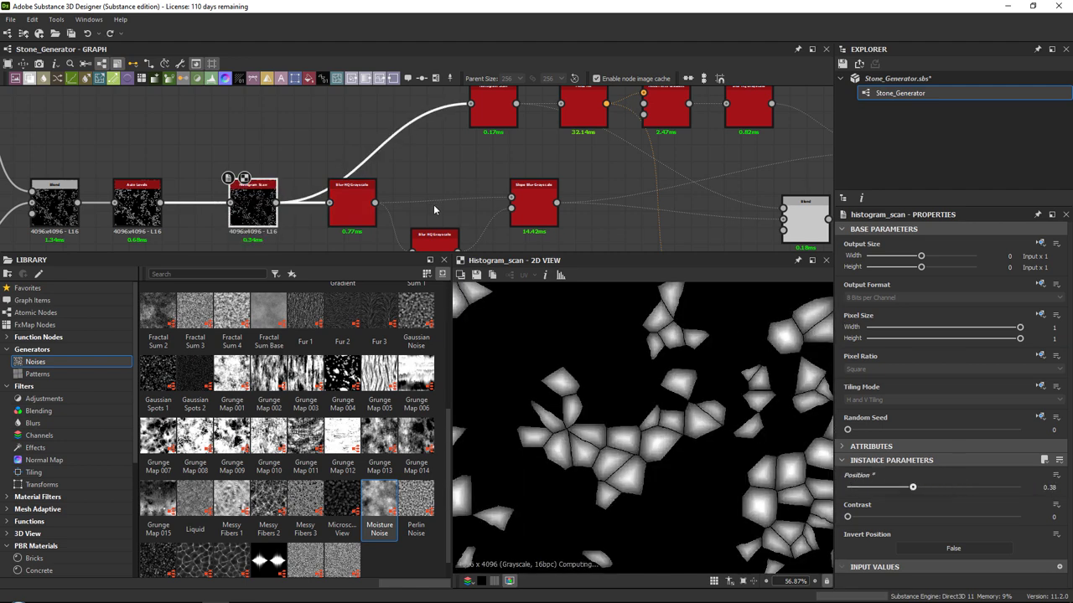
Try to expose the first Slope Blur Grayscale's Intensity as a new graph input with a maximum of 0.2.
middle_drag(403, 187, 288, 186)
click(408, 197)
middle_drag(540, 193, 405, 209)
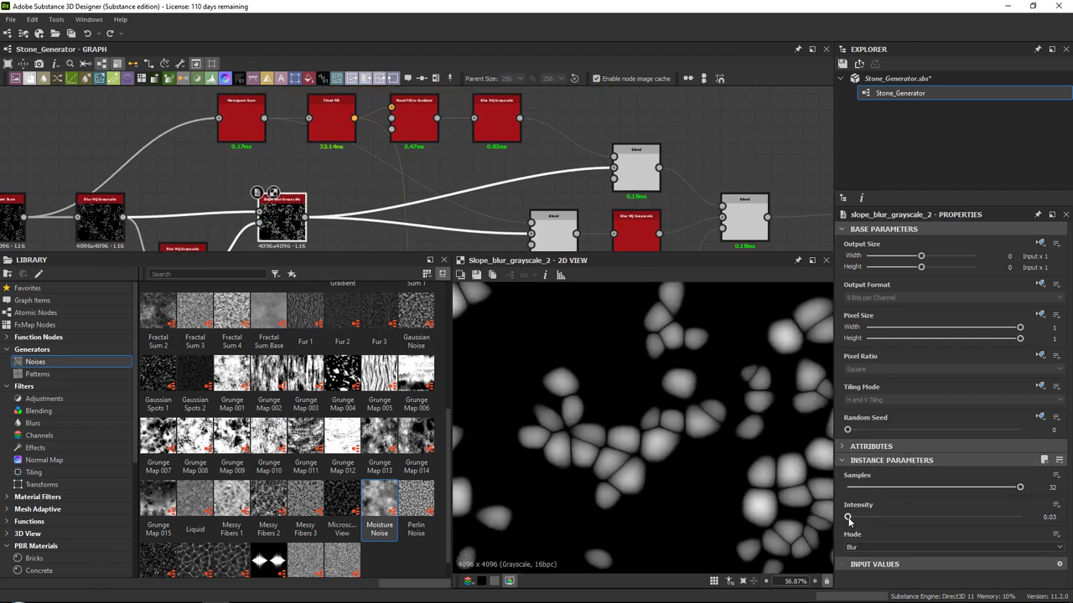
click(1055, 506)
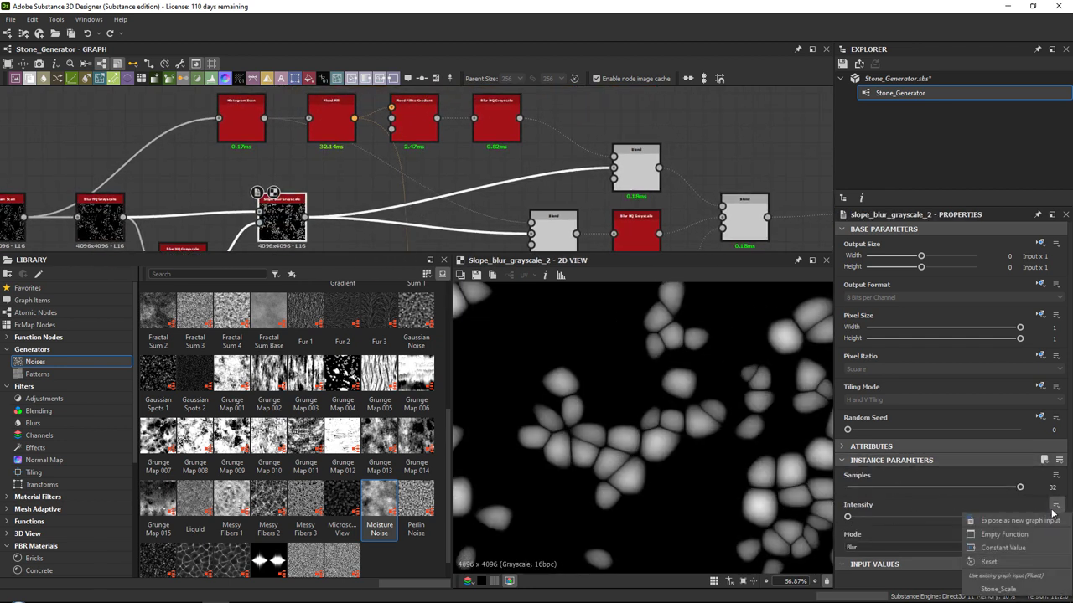
click(1010, 517)
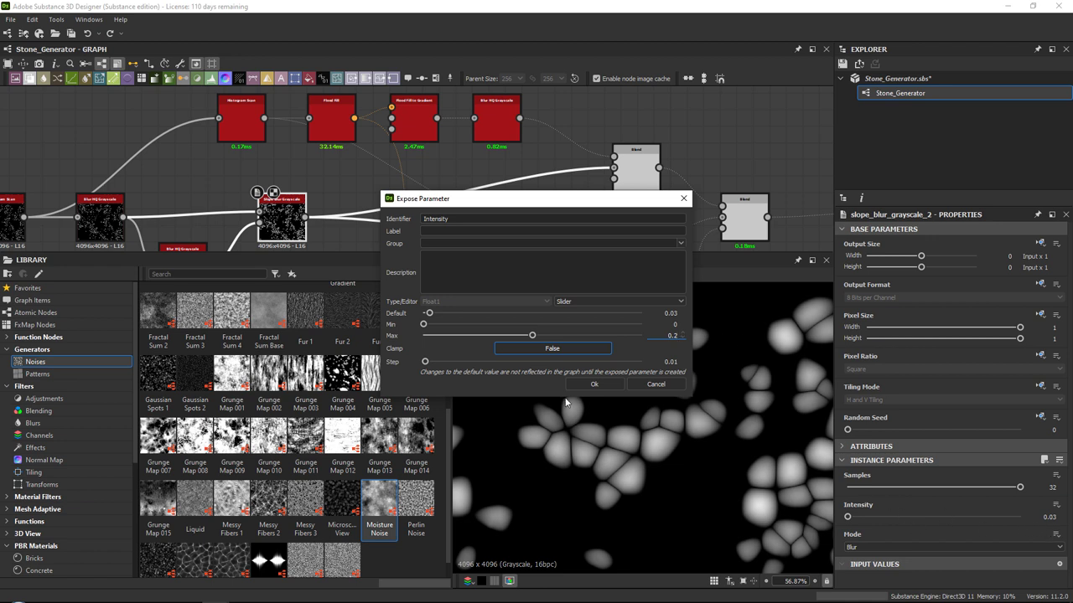
click(655, 384)
Preview the Blend, Blur HQ Grayscale and combining Blend nodes that follow the first Slope Blur Grayscale.
middle_drag(473, 162, 309, 141)
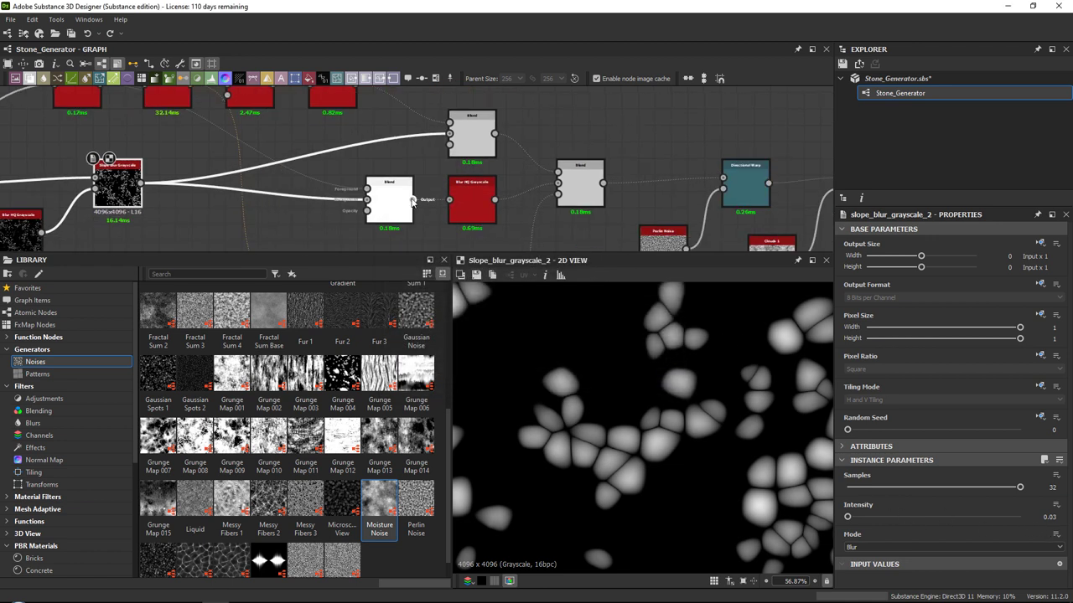
click(388, 201)
double_click(469, 206)
middle_drag(511, 204, 403, 206)
double_click(468, 189)
middle_drag(557, 196, 421, 189)
Set the Range to 0.88 on the Histogram Select between the Flood Fill to Random Grayscale and Blur HQ Grayscale nodes.
middle_drag(325, 196, 452, 201)
scroll(466, 185, down, 2)
middle_drag(362, 126, 400, 65)
scroll(426, 200, up, 3)
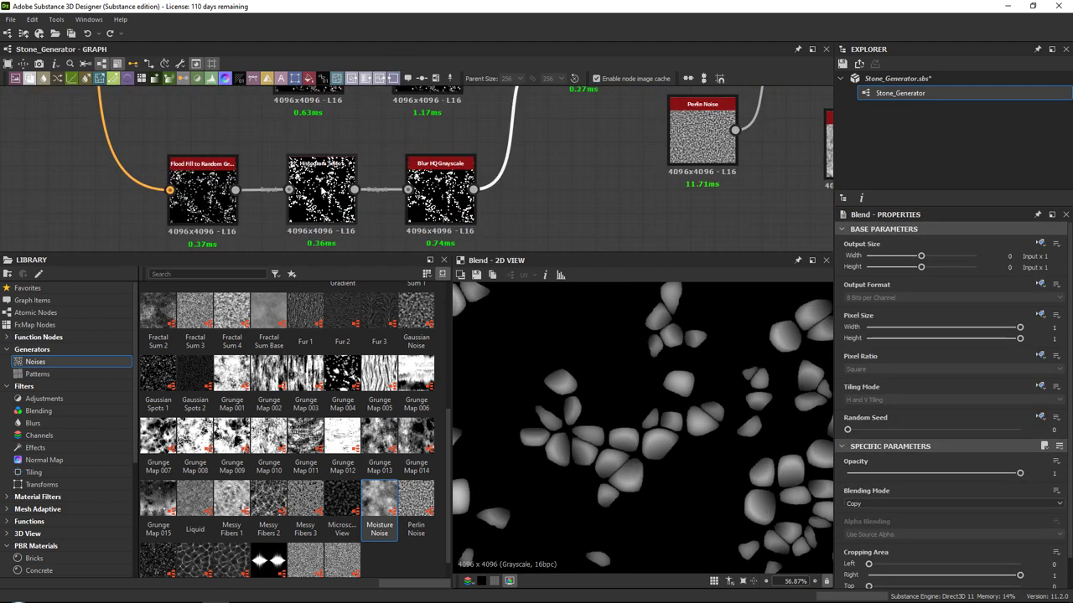
click(323, 191)
scroll(794, 480, down, 3)
drag(990, 516, 998, 516)
Examine the Directional Warp, Multi Directional Warp Grayscale and final Slope Blur Grayscale nodes and their settings.
middle_drag(518, 113, 316, 207)
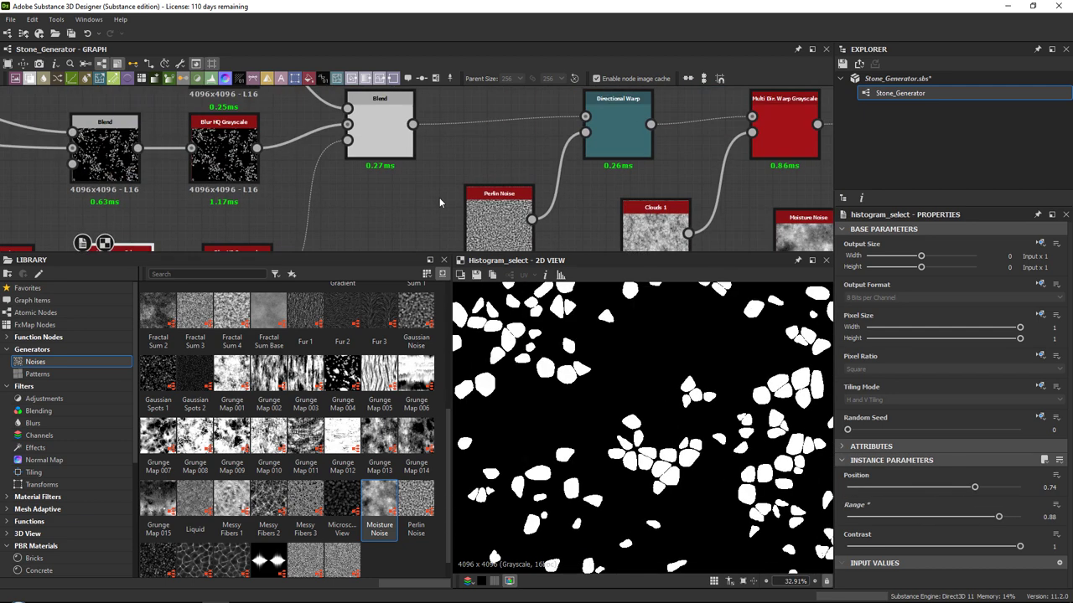
scroll(316, 206, down, 1)
middle_drag(613, 171, 414, 176)
double_click(376, 148)
click(510, 142)
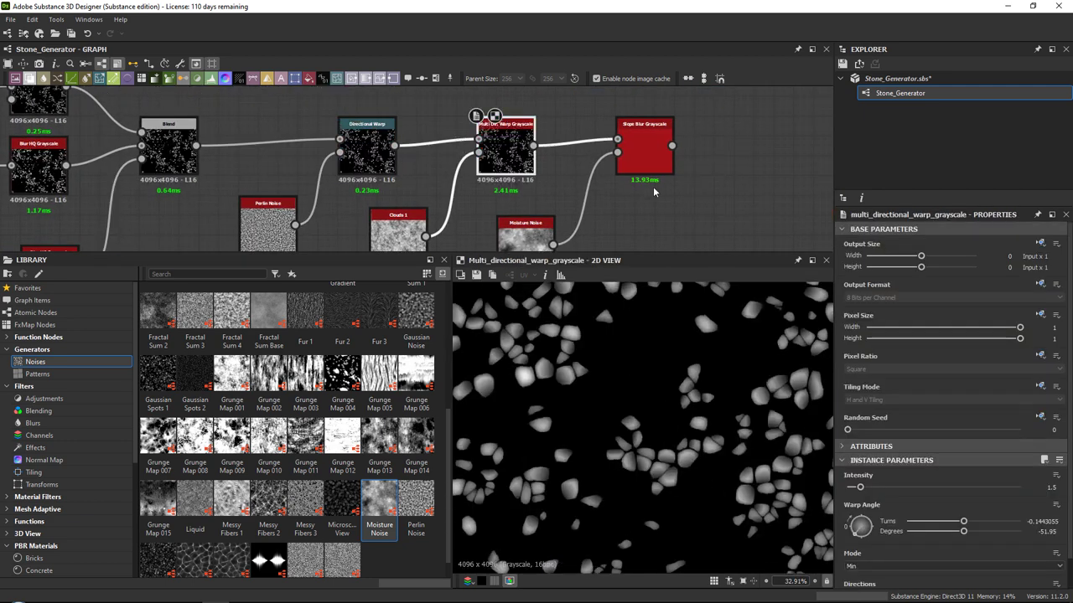
click(645, 144)
middle_drag(826, 151, 512, 148)
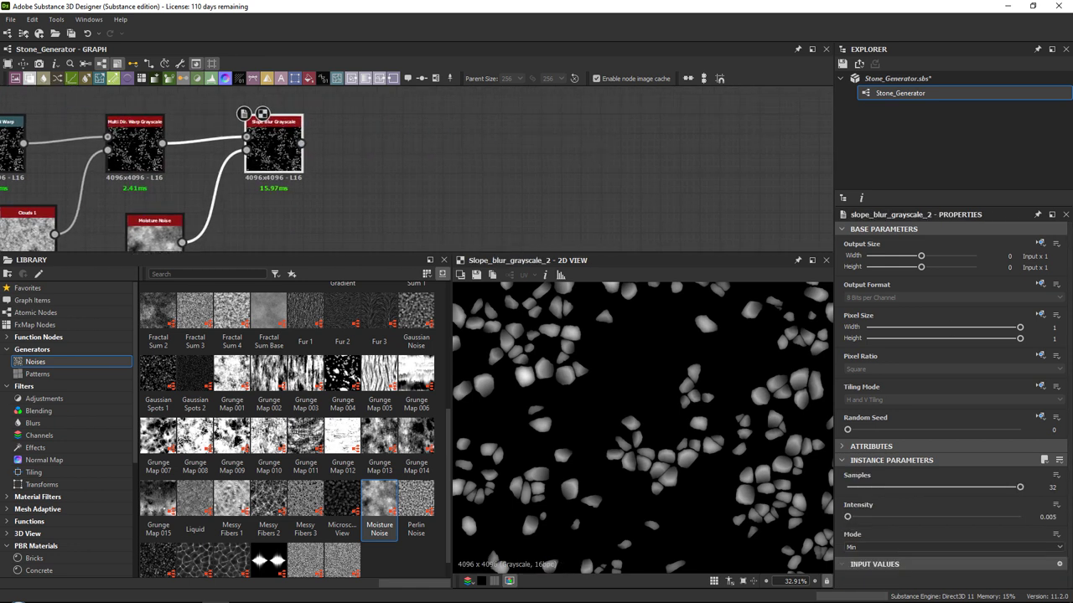
right_click(894, 78)
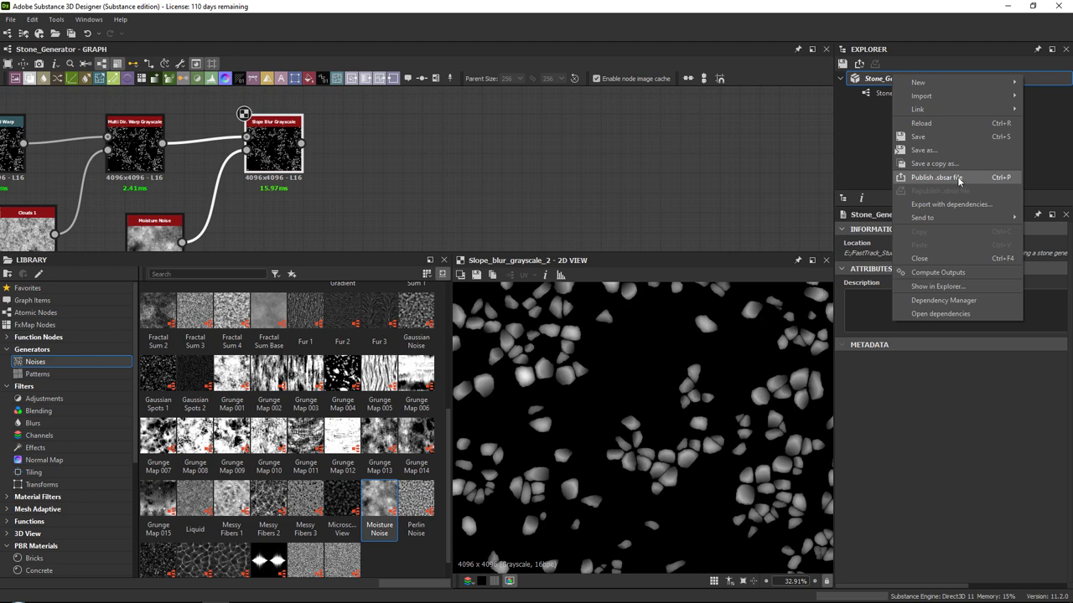
click(759, 170)
Try a stone_layering node in the graph with Amount 0.2 and an AO Culling Spawning Range of 1.
drag(243, 113, 450, 131)
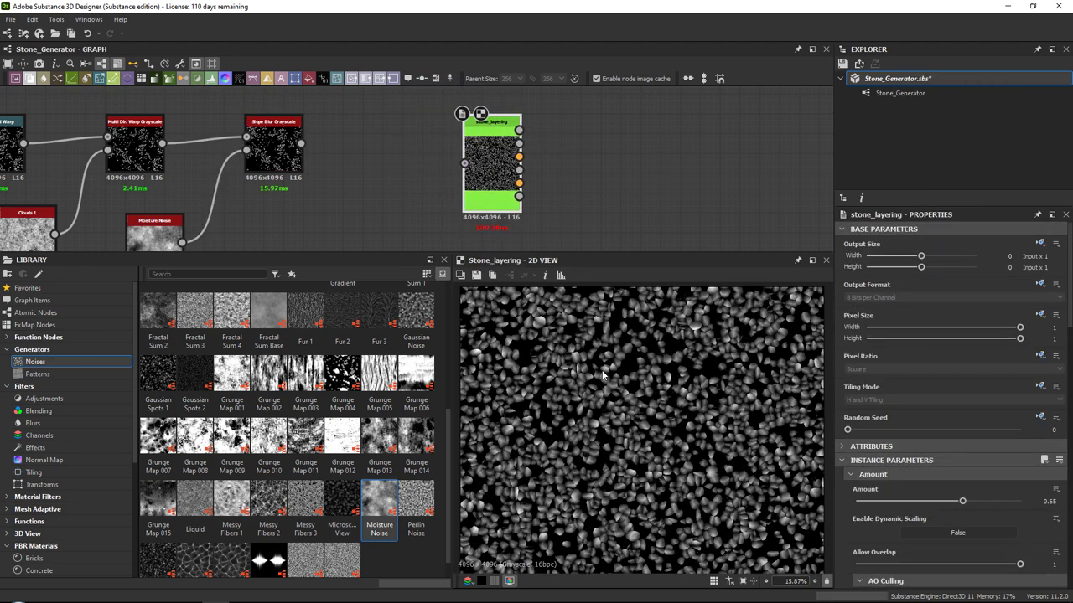
scroll(904, 430, down, 3)
drag(952, 394, 889, 390)
scroll(922, 447, down, 2)
click(936, 355)
click(937, 355)
mouse_move(1017, 385)
mouse_down()
mouse_move(989, 388)
mouse_move(1023, 385)
mouse_up()
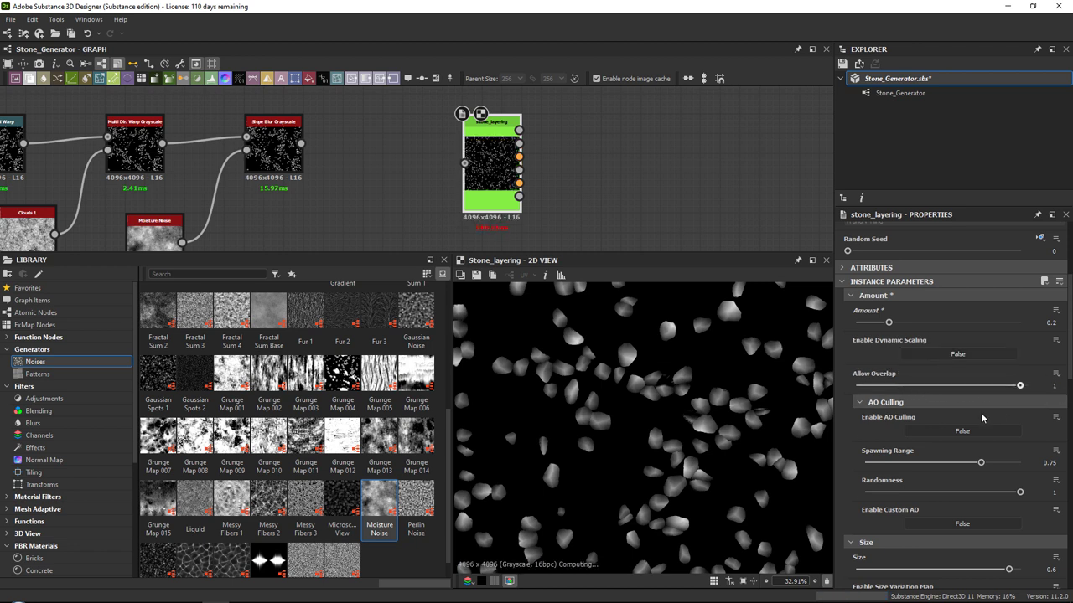
scroll(978, 443, down, 1)
drag(890, 440, 1024, 439)
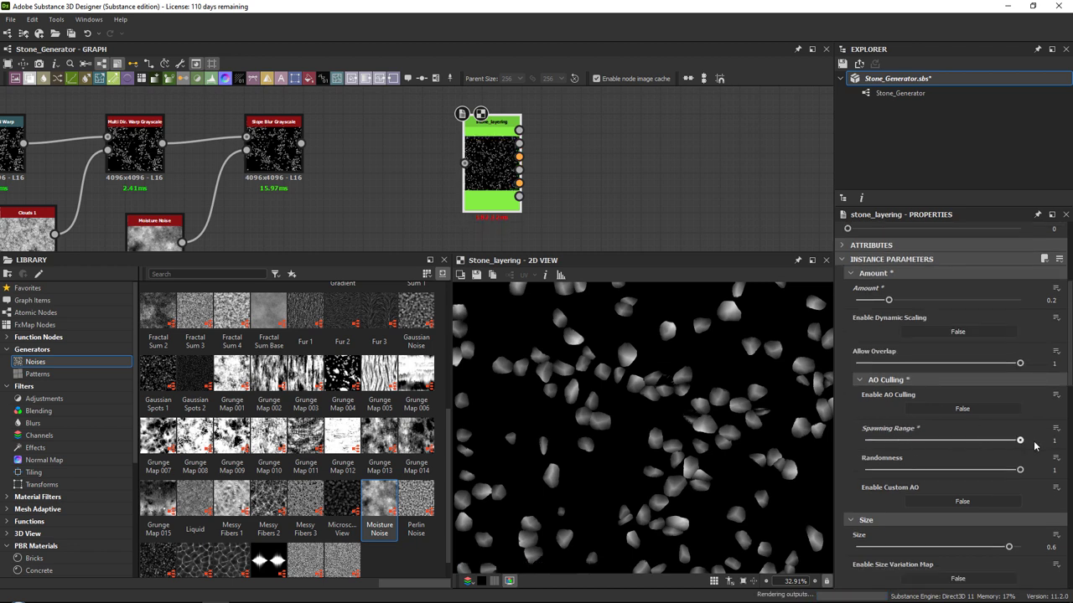
Try different Amount and Size values on the stone_layering node, ending with Size 0.71 and Size Variation 1.
scroll(950, 445, down, 4)
drag(949, 436, 1012, 435)
scroll(749, 396, down, 8)
scroll(702, 409, up, 3)
scroll(905, 470, down, 5)
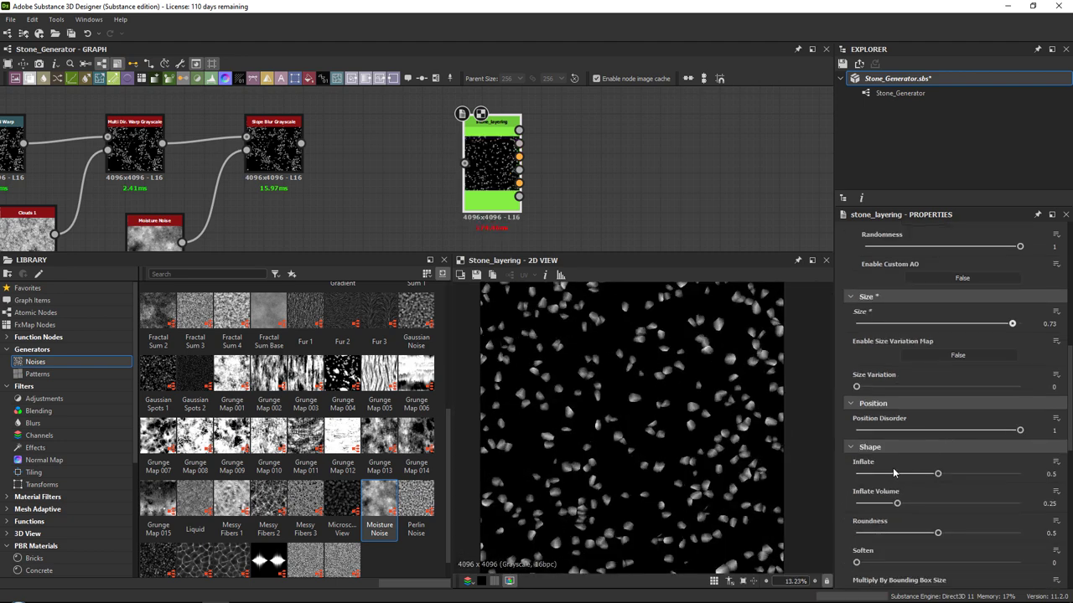
scroll(863, 399, up, 10)
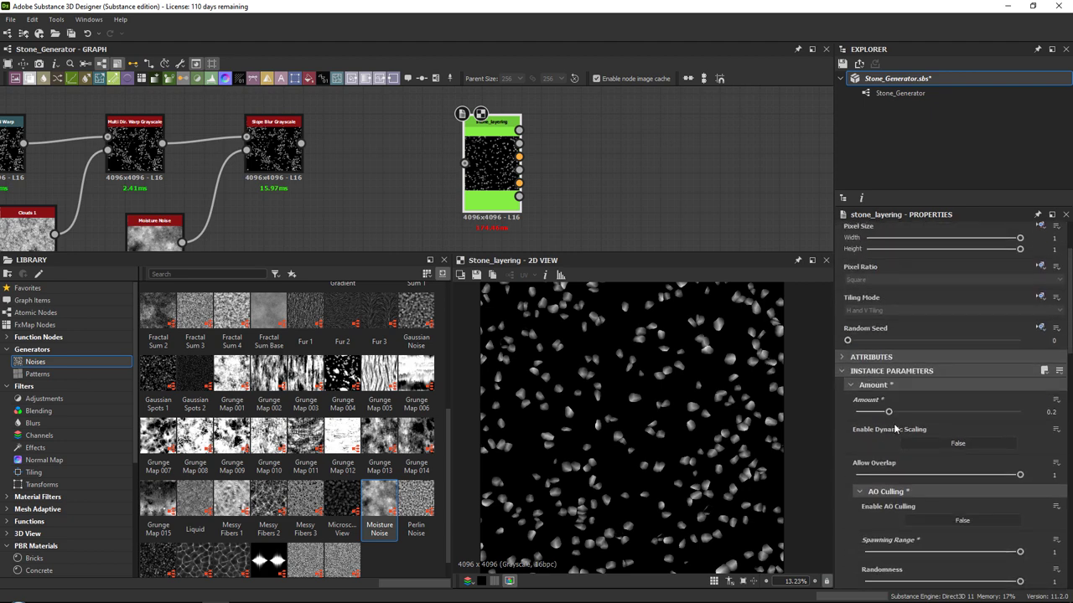
scroll(882, 404, down, 7)
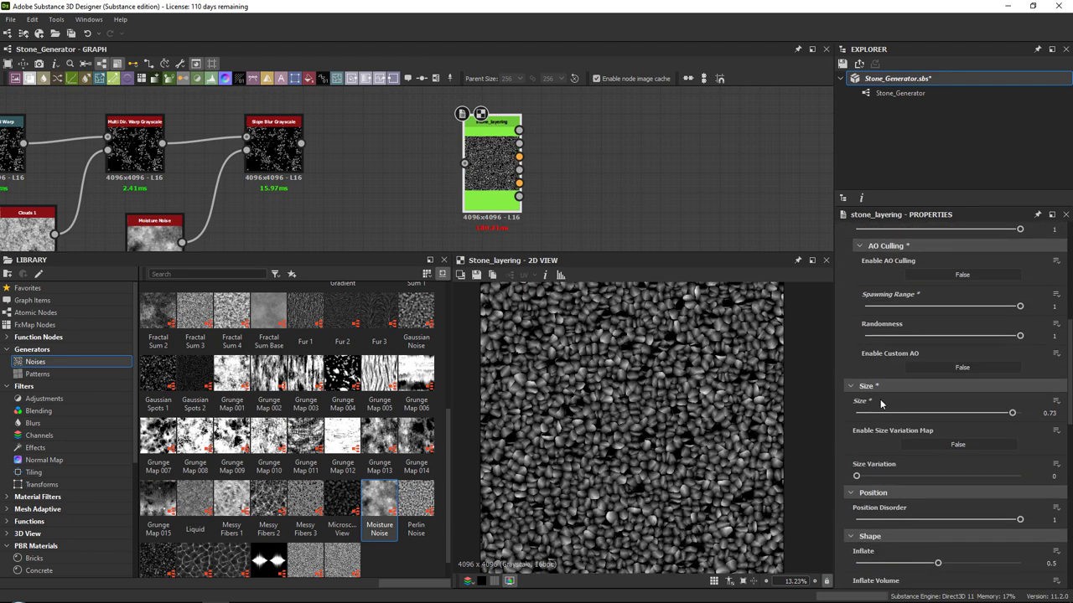
drag(902, 414, 1011, 414)
drag(857, 477, 1042, 479)
Try the stone_layering shape settings with Inflate 0.54, Inflate Volume 0.52 and Roundness 1.
scroll(926, 435, down, 4)
drag(939, 407, 1000, 407)
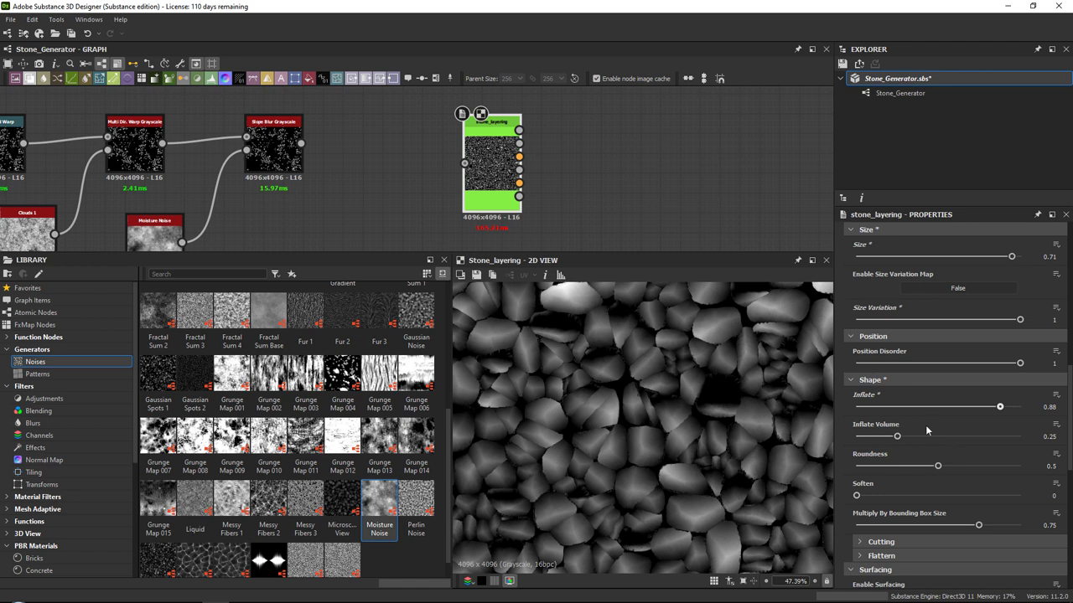
drag(929, 437, 1037, 469)
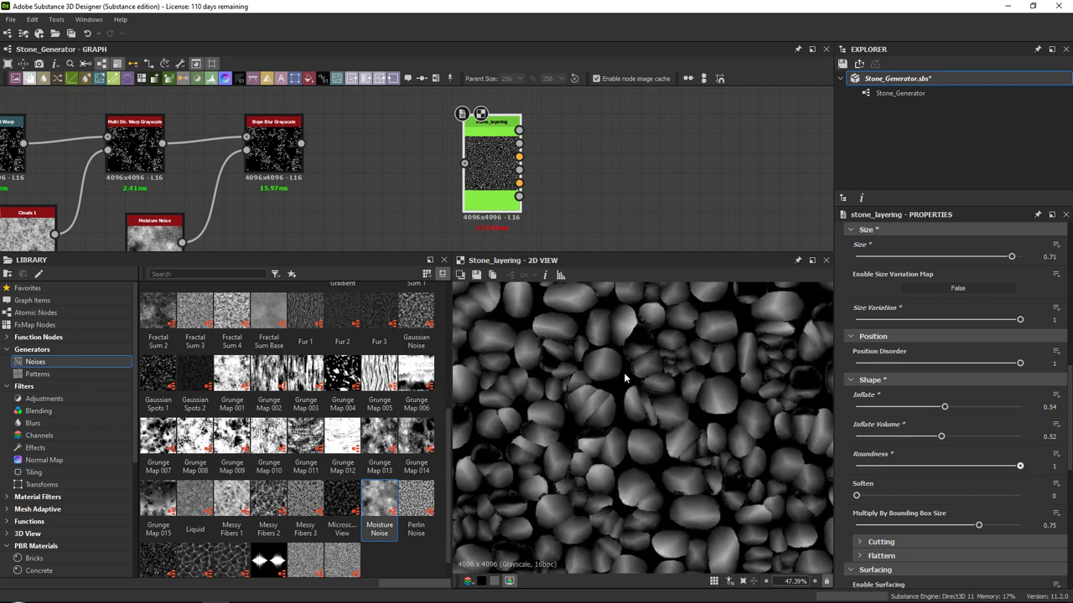
Expand the Cutting and Flattern settings of the stone_layering node and try Face Cutting disabled before enabling it again.
scroll(880, 439, down, 3)
scroll(874, 352, down, 3)
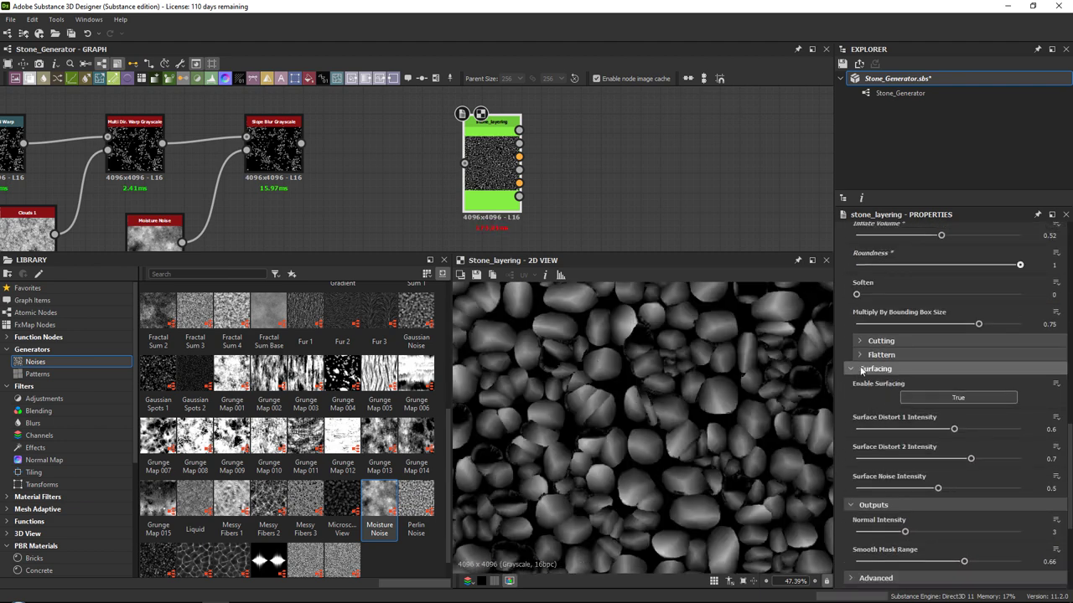
click(863, 354)
click(860, 341)
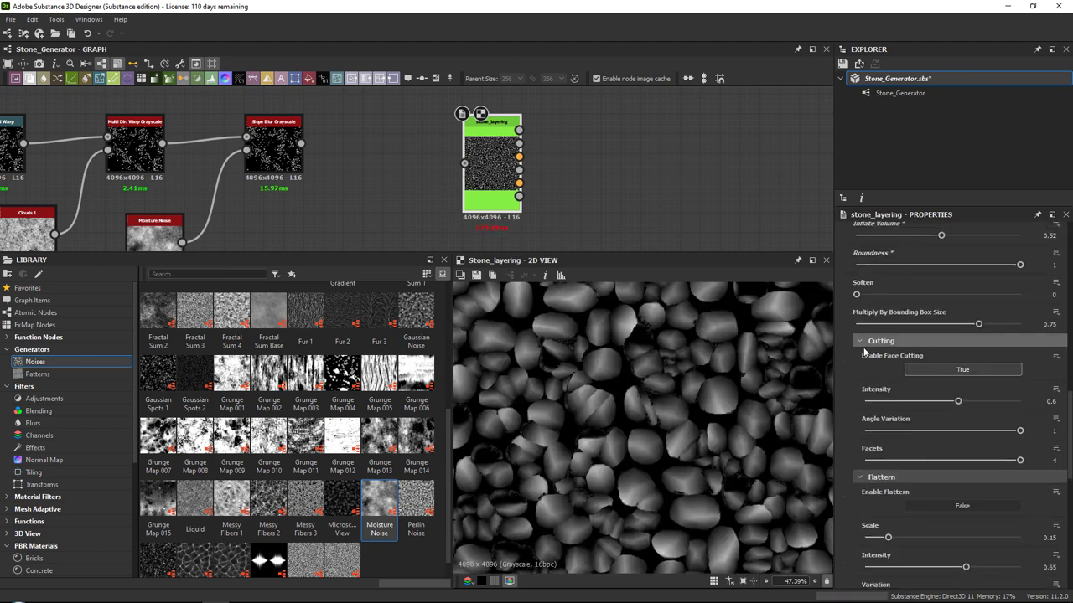
click(951, 371)
scroll(695, 378, down, 3)
click(962, 369)
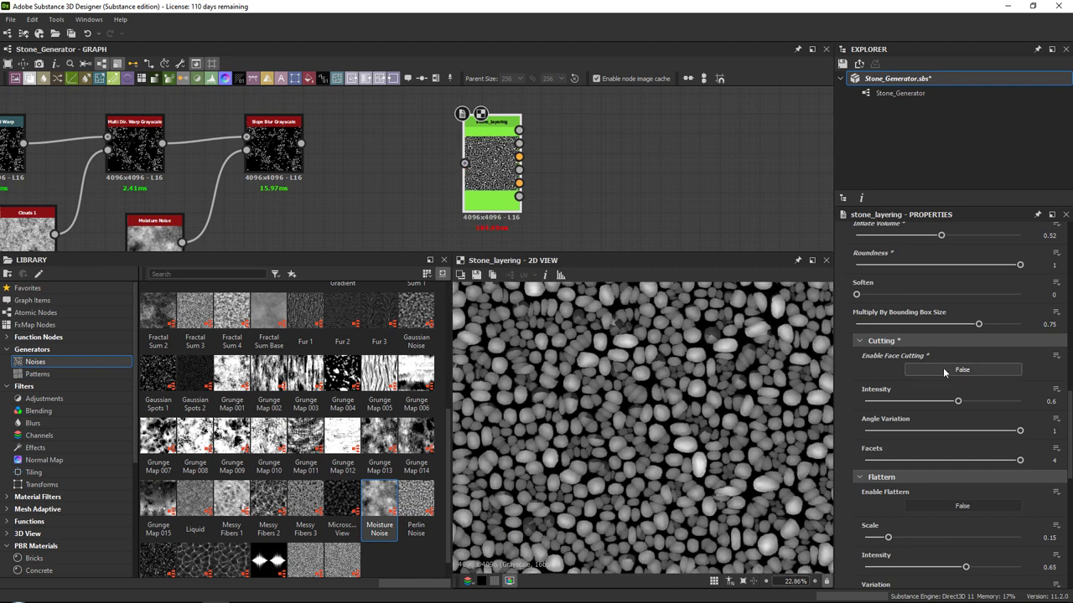
Check the Surfacing and Outputs parameters of the stone_layering node and delete that node from the graph.
scroll(846, 360, down, 4)
scroll(916, 414, down, 1)
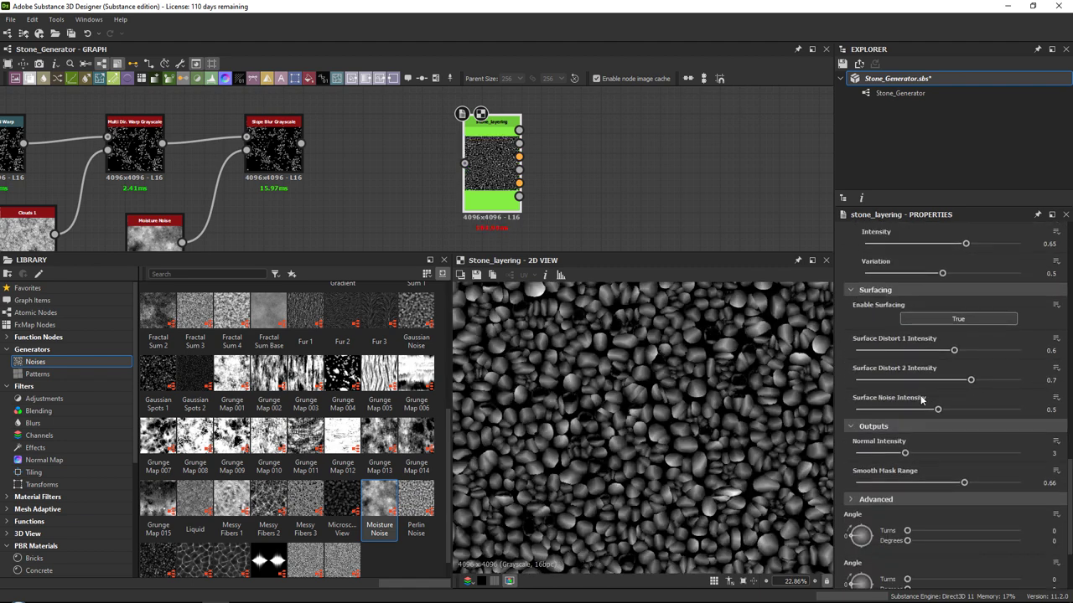
drag(501, 155, 449, 155)
key(Delete)
Preview the final Slope Blur Grayscale in the 2D view and display its properties.
middle_drag(339, 145, 416, 160)
click(348, 167)
double_click(350, 167)
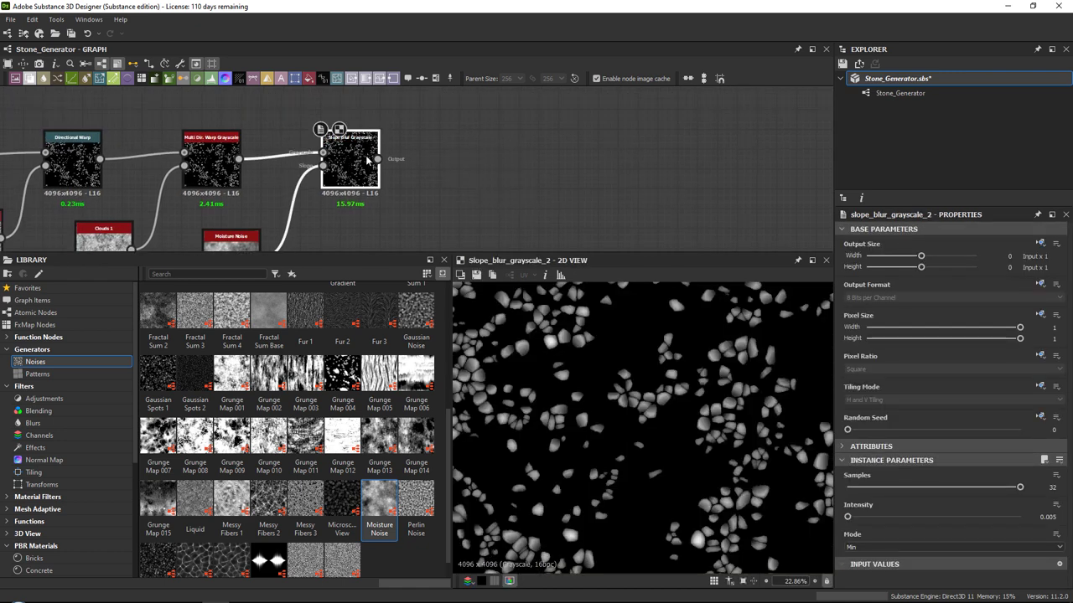